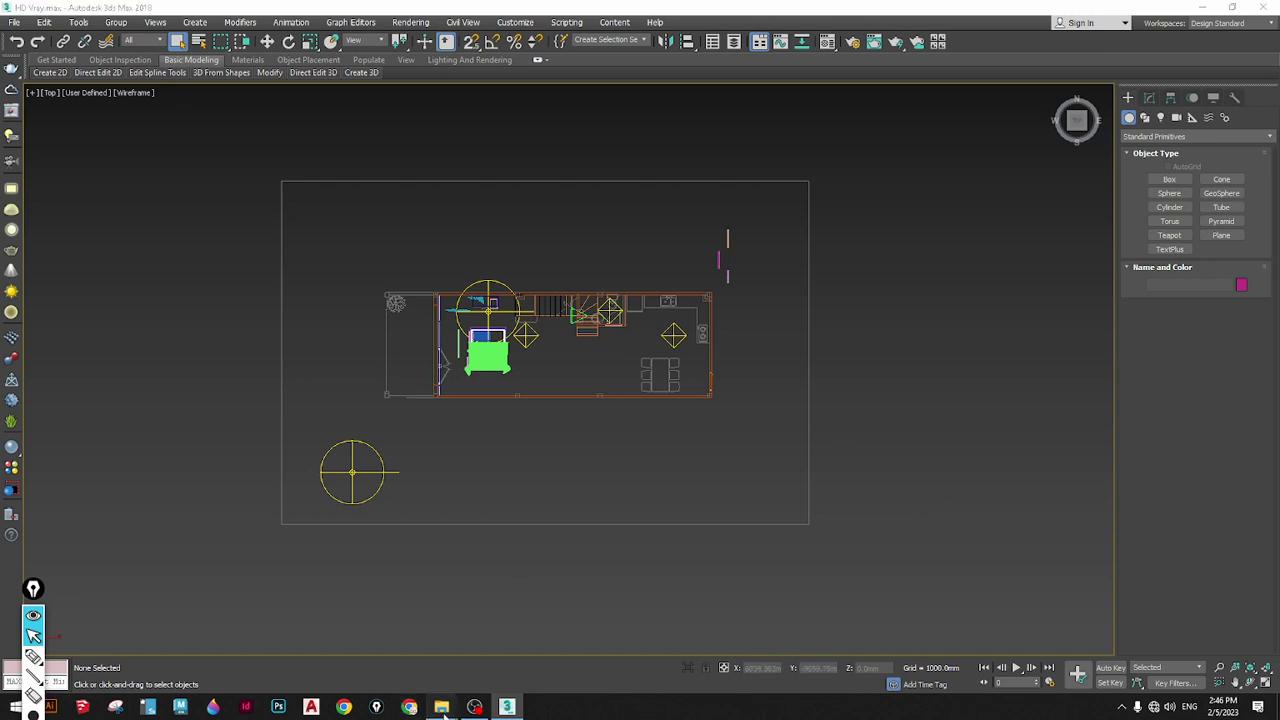
Switch to File Explorer and open the BT Map vải folder inside INT-SB001 > BT 3Ds 07_Vray
mouse_move(441, 705)
click(406, 680)
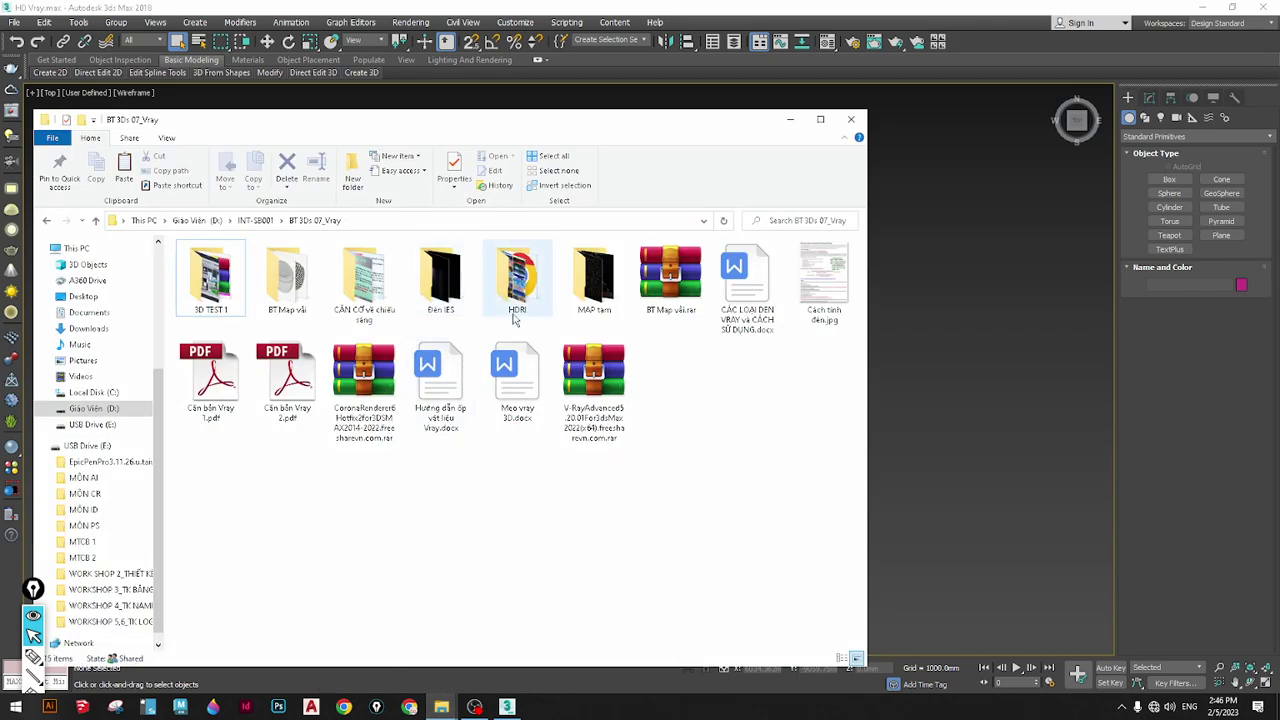
click(256, 221)
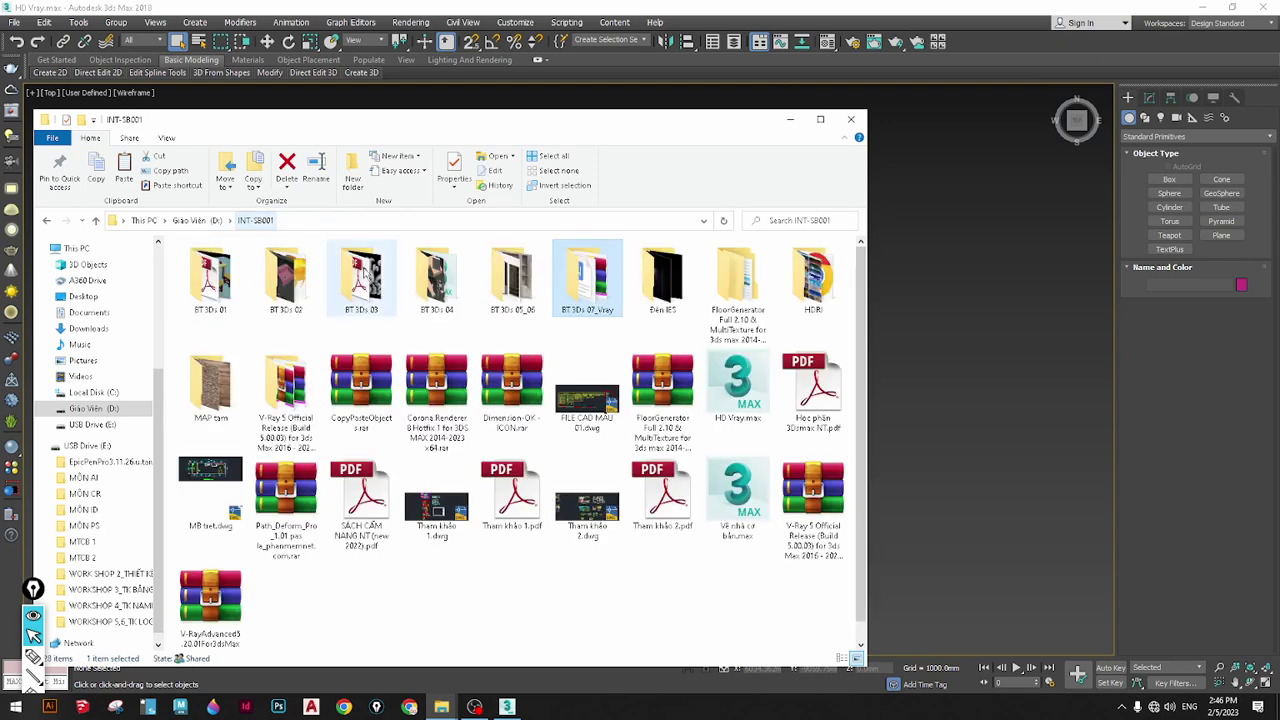
double_click(589, 290)
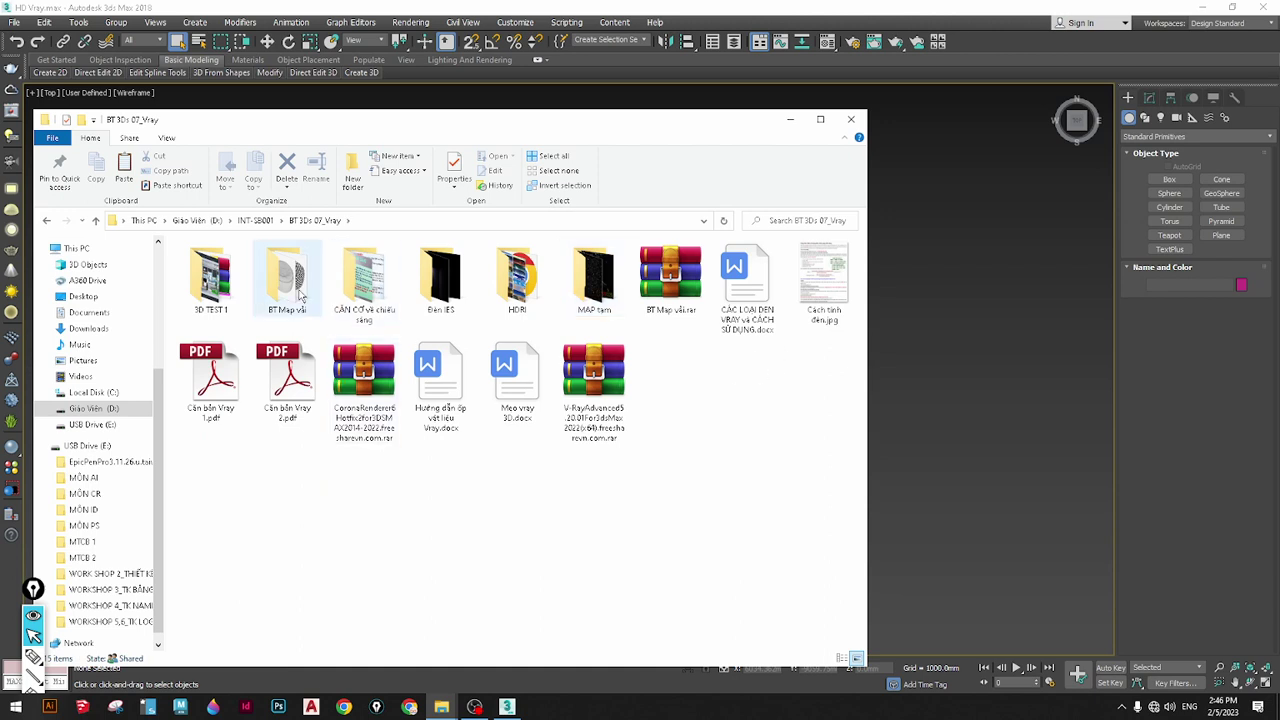
double_click(287, 275)
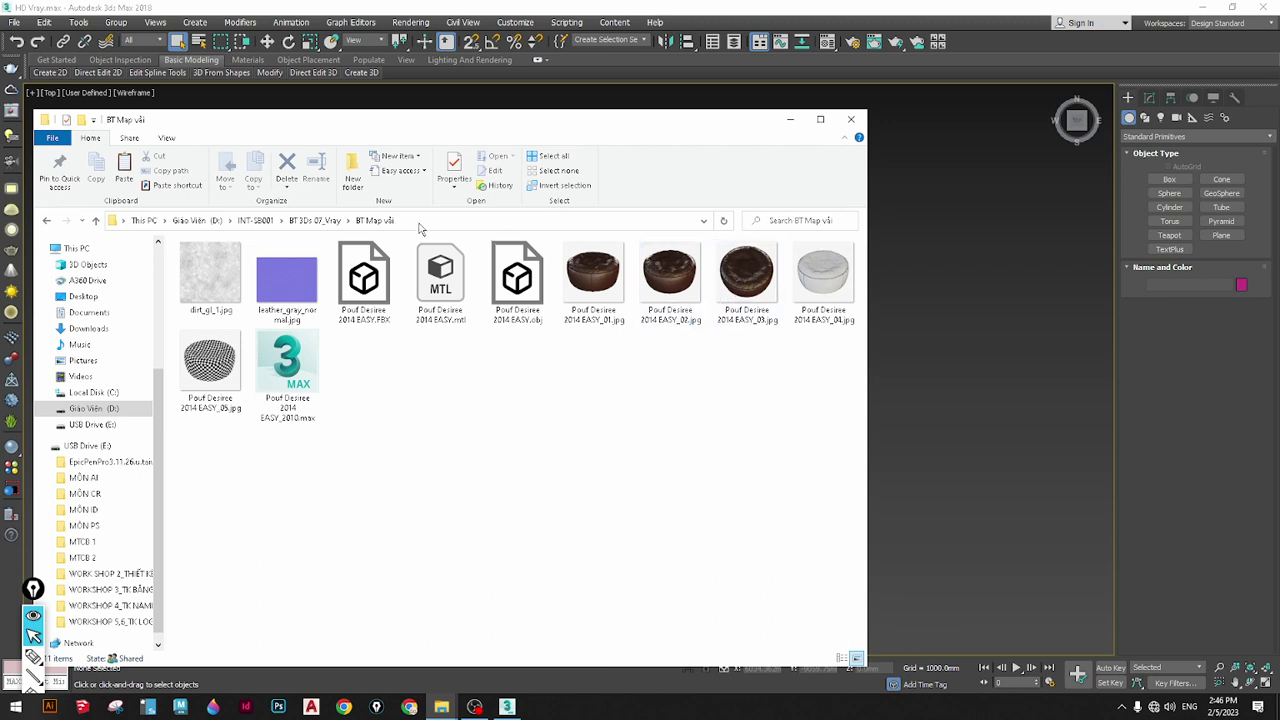
click(316, 220)
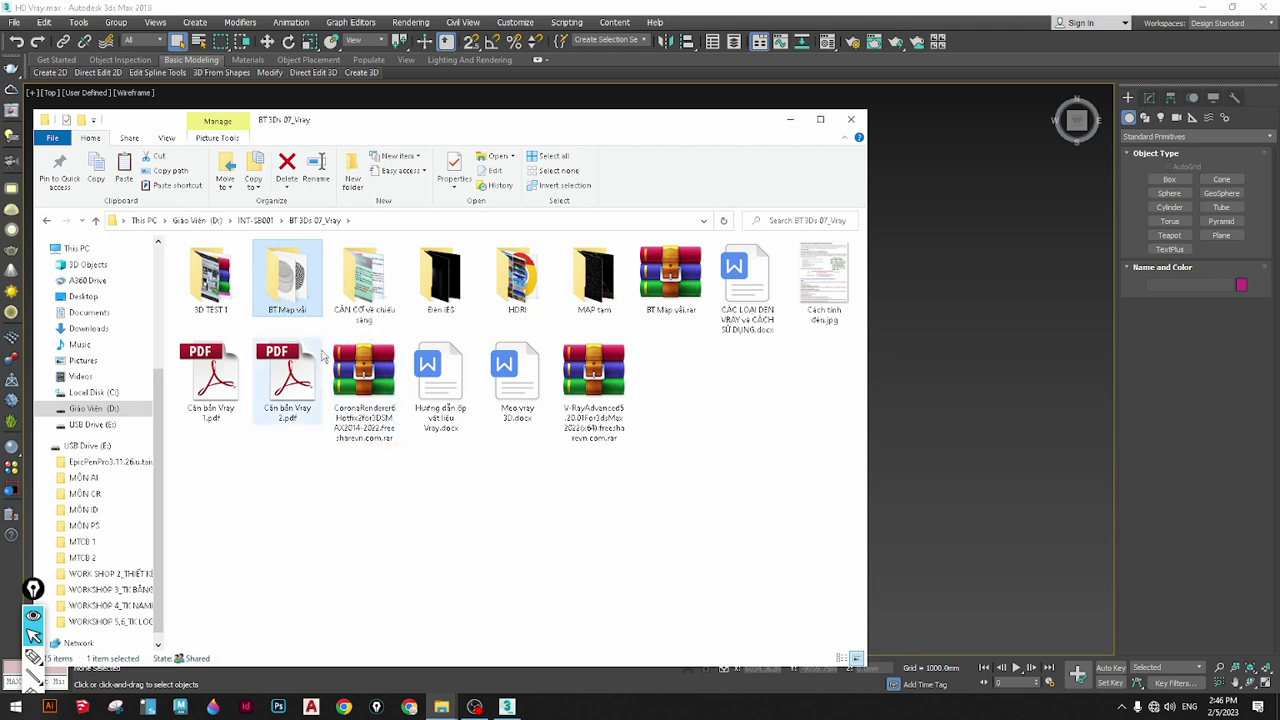
double_click(296, 280)
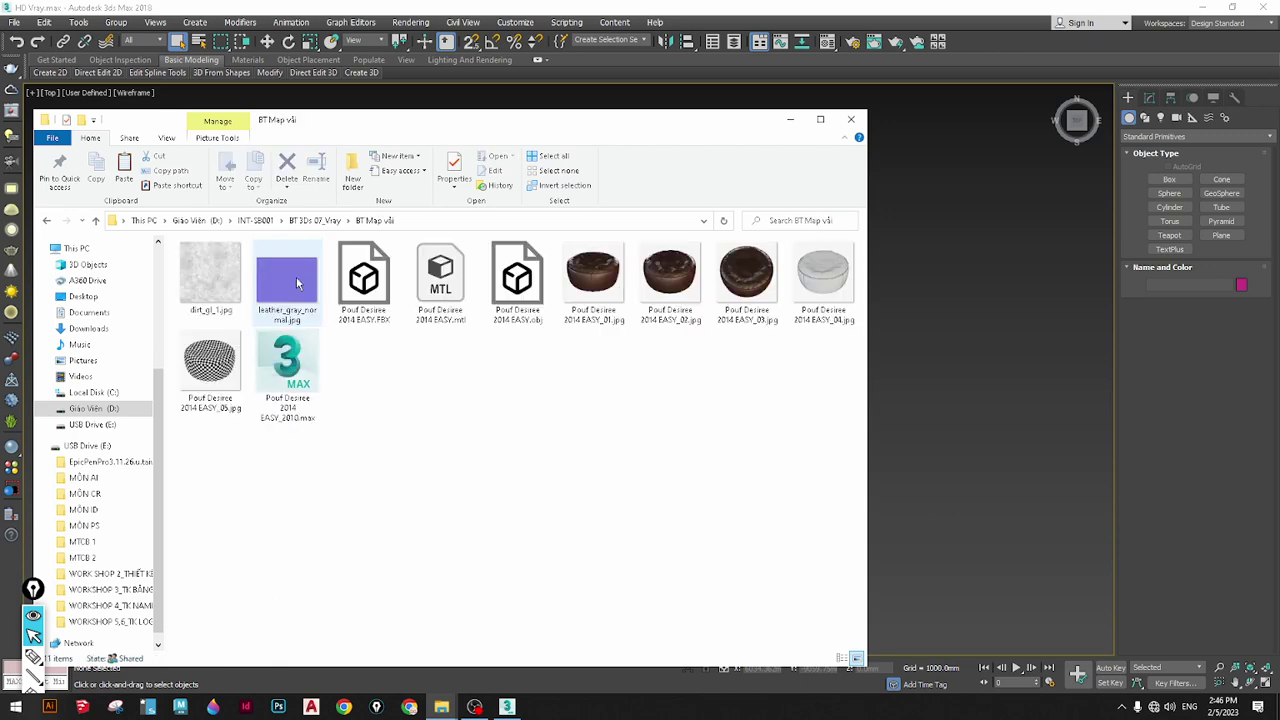
drag(405, 129, 471, 295)
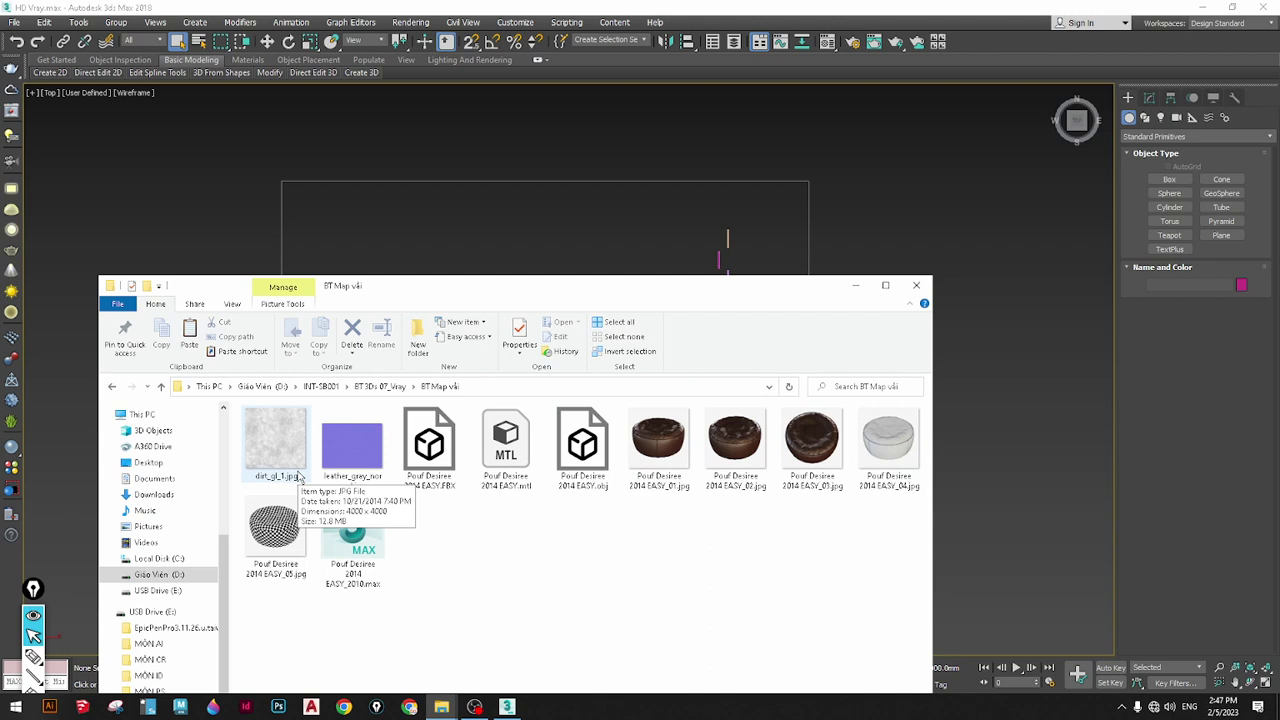
Copy the full path of the BT Map vải folder and minimize File Explorer
click(495, 386)
key(ctrl+c)
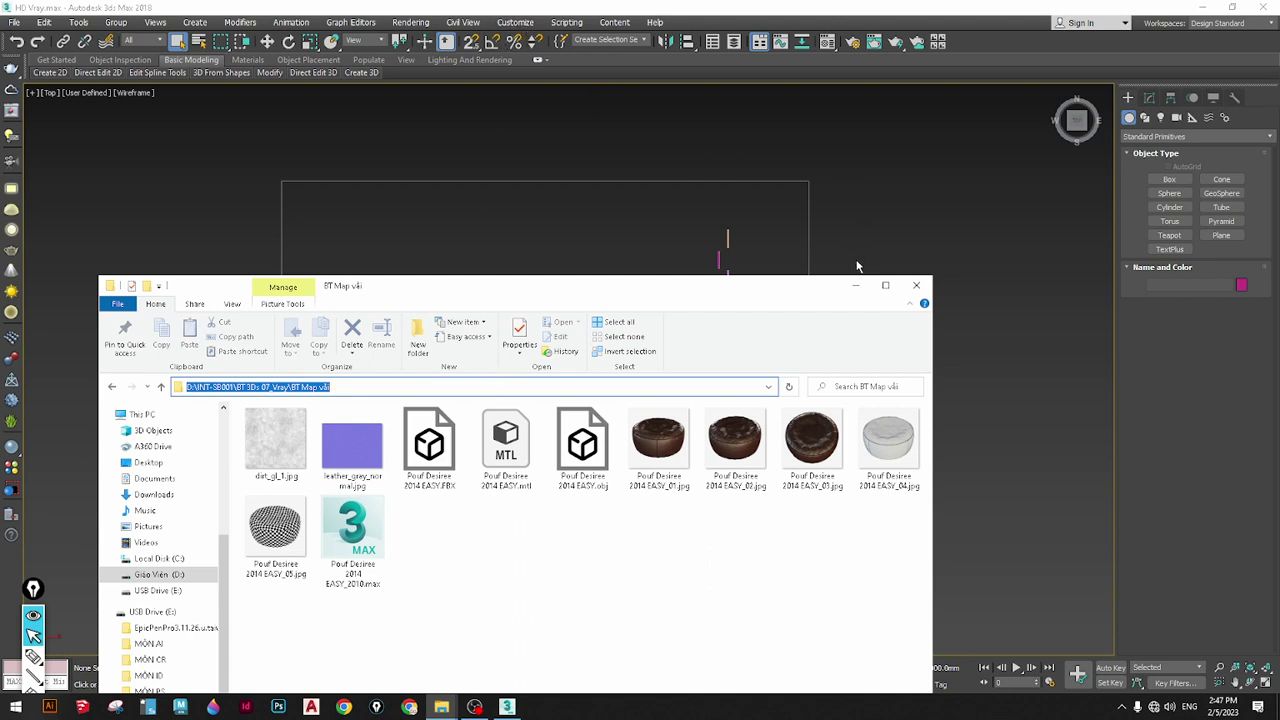
click(855, 287)
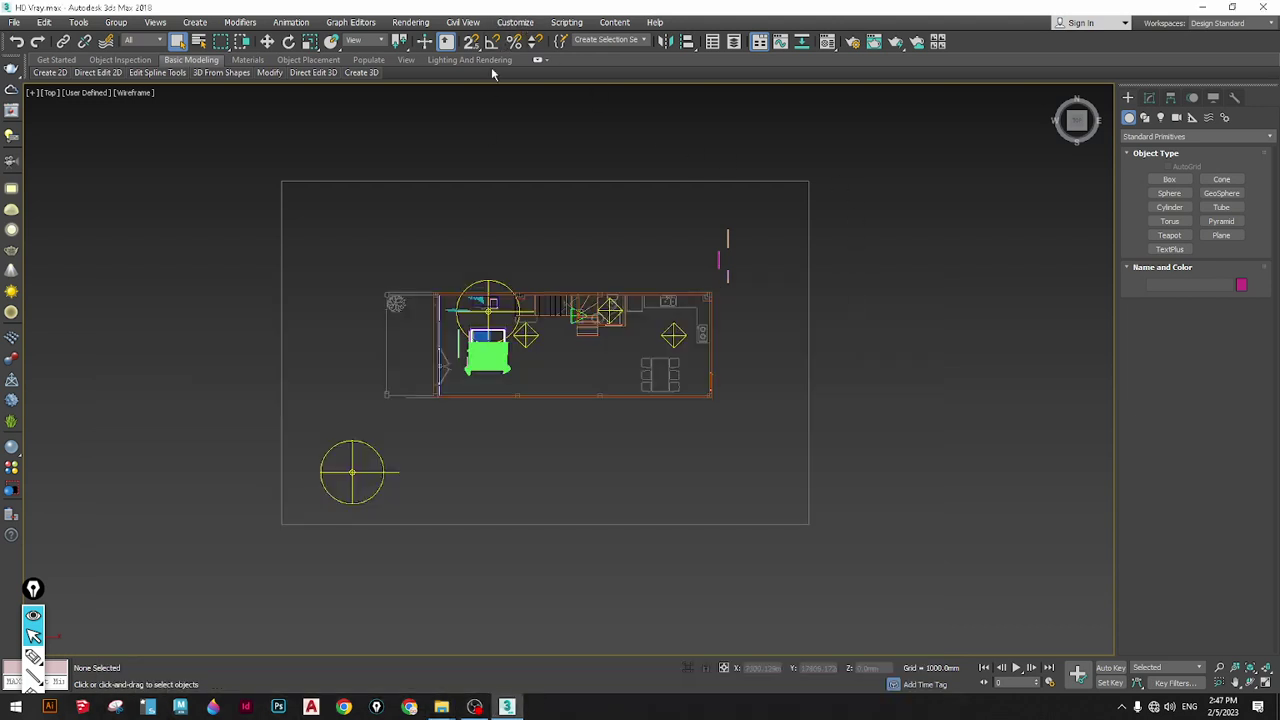
Add the copied path D:\INT-SB001\BT 3Ds 07_Vray\BT Map vải to the external files in the user paths
click(502, 26)
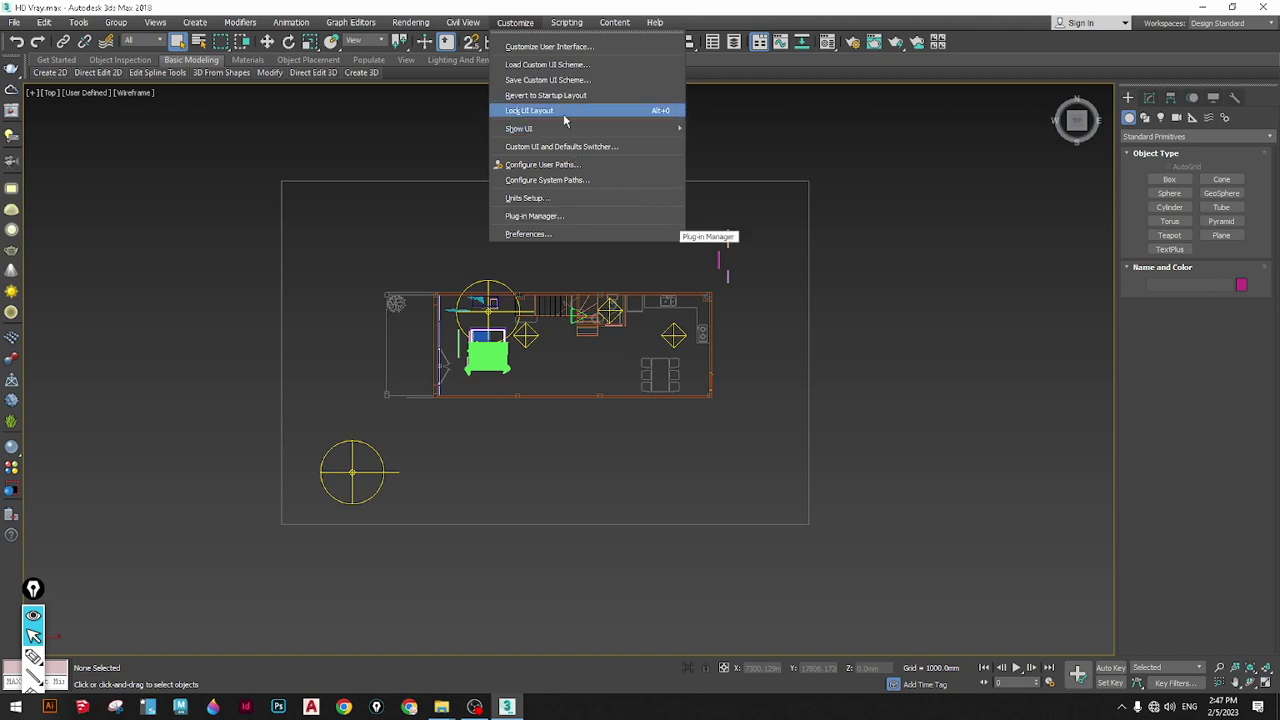
click(576, 166)
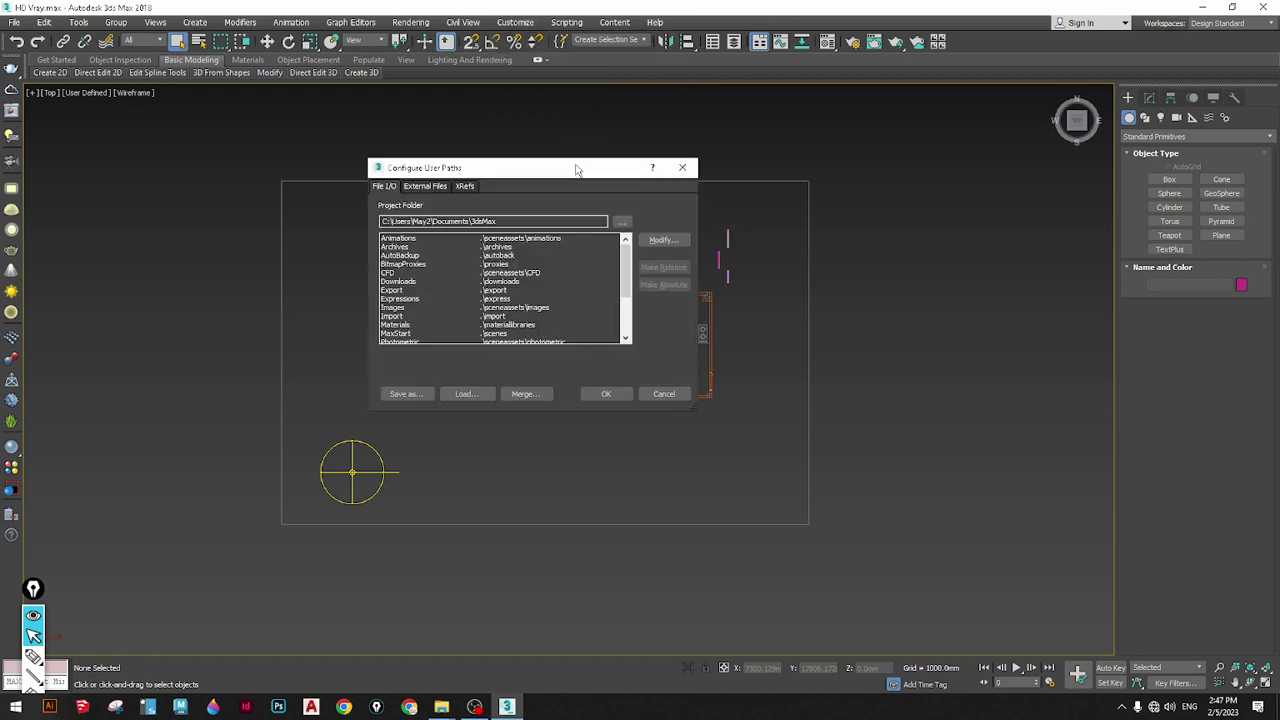
click(425, 186)
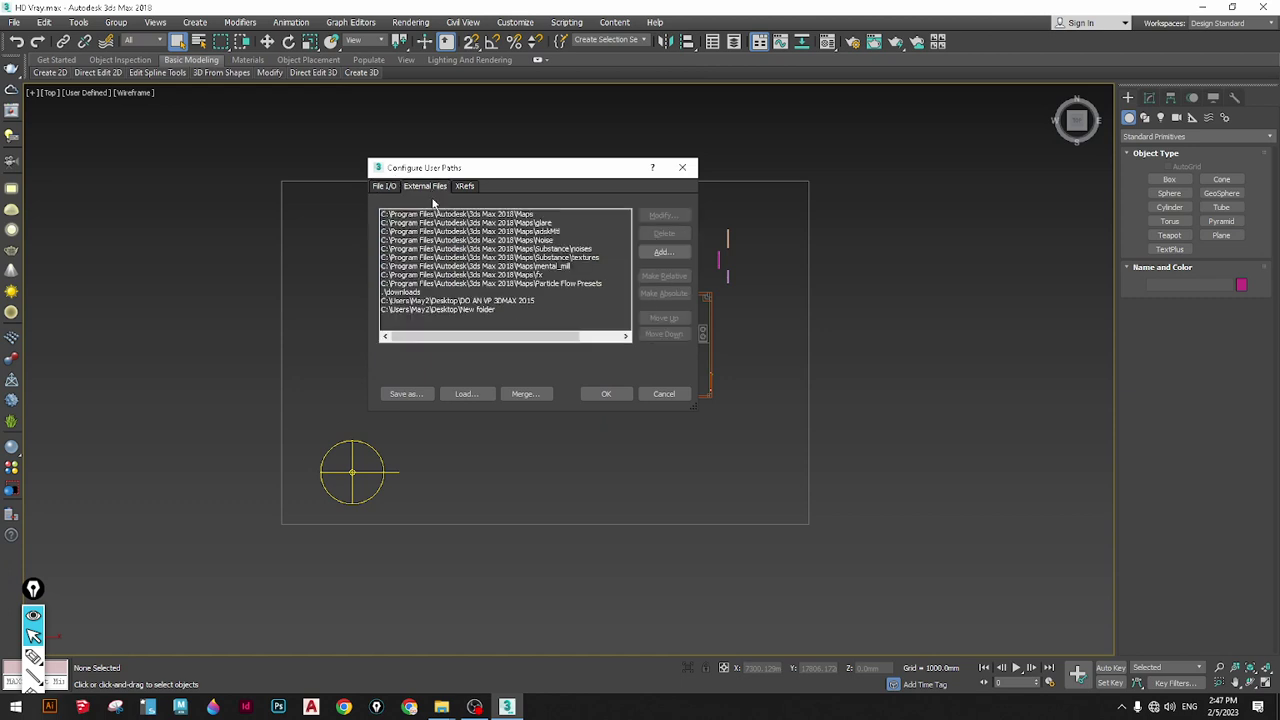
click(662, 252)
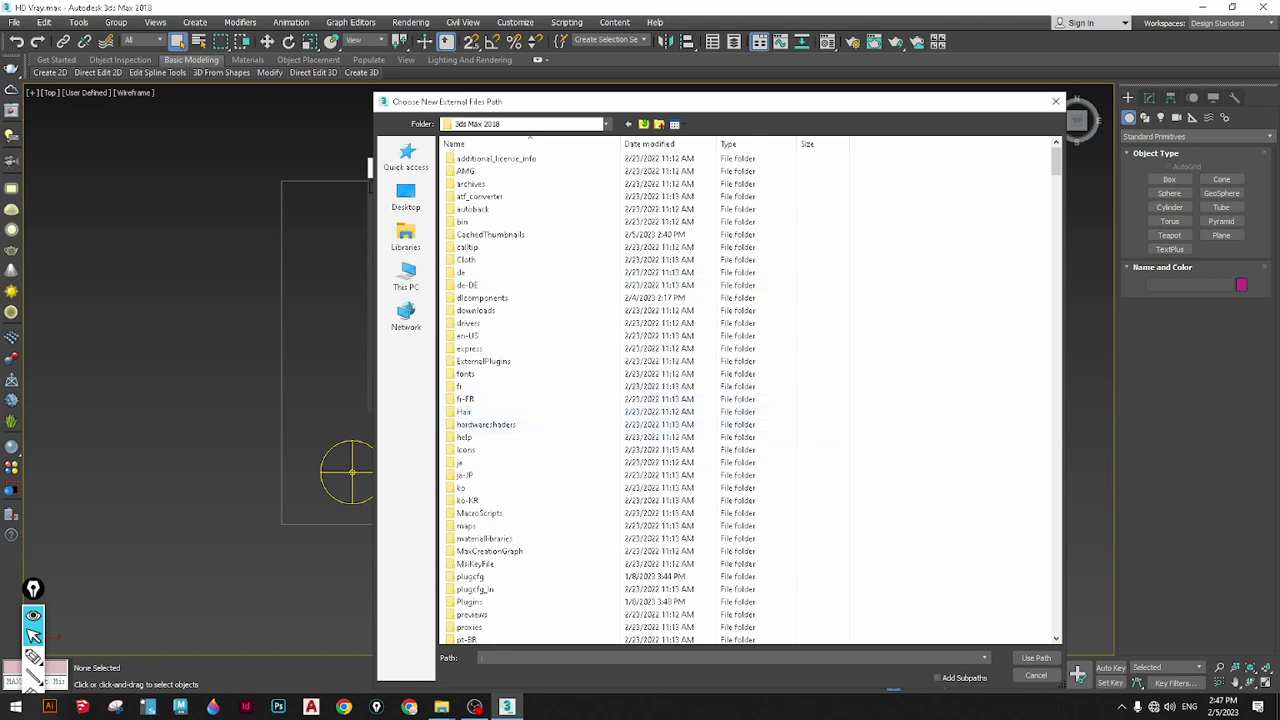
key(ctrl+v)
click(1034, 659)
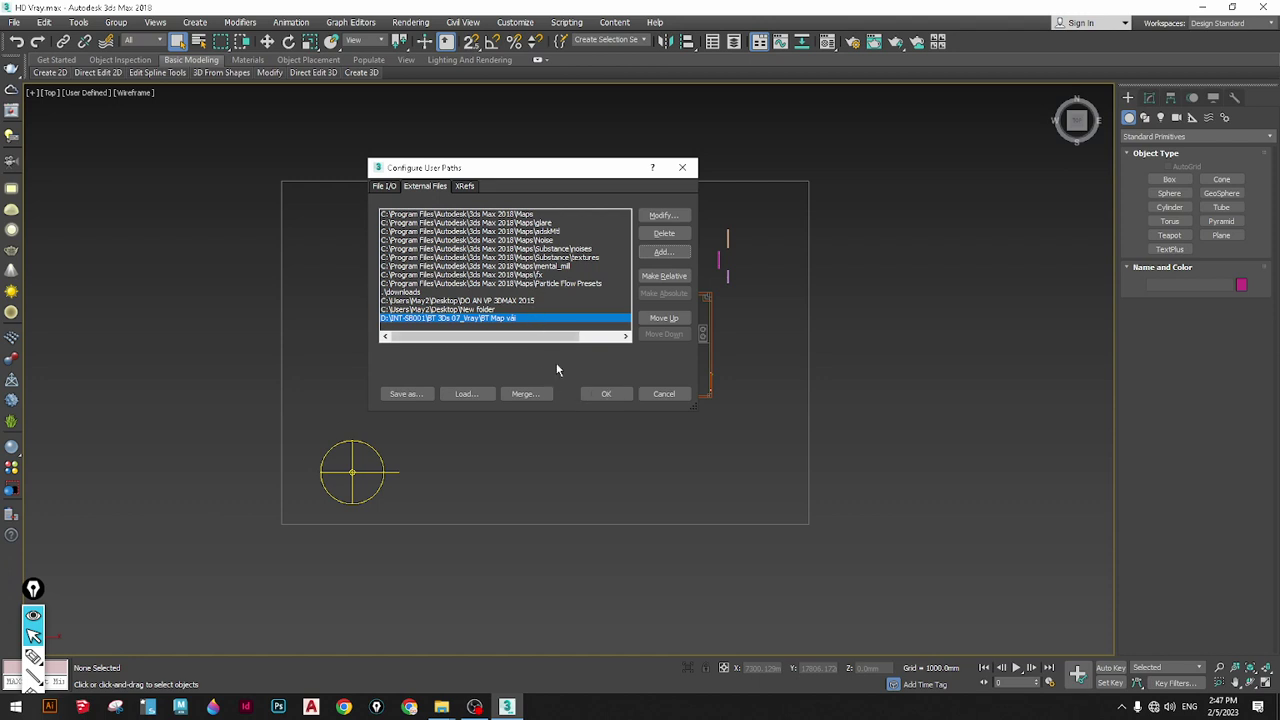
click(607, 395)
click(667, 420)
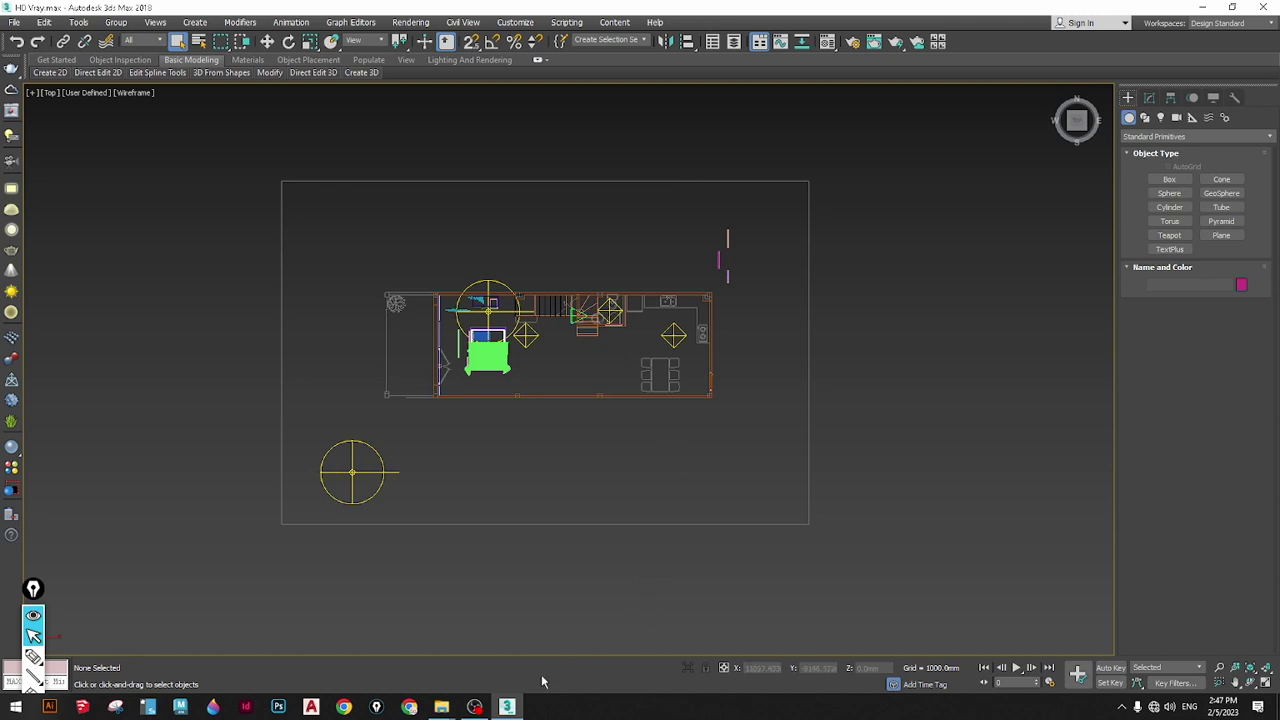
Check in File Explorer which .max model the BT Map vải folder holds, and return to 3ds Max
mouse_move(441, 707)
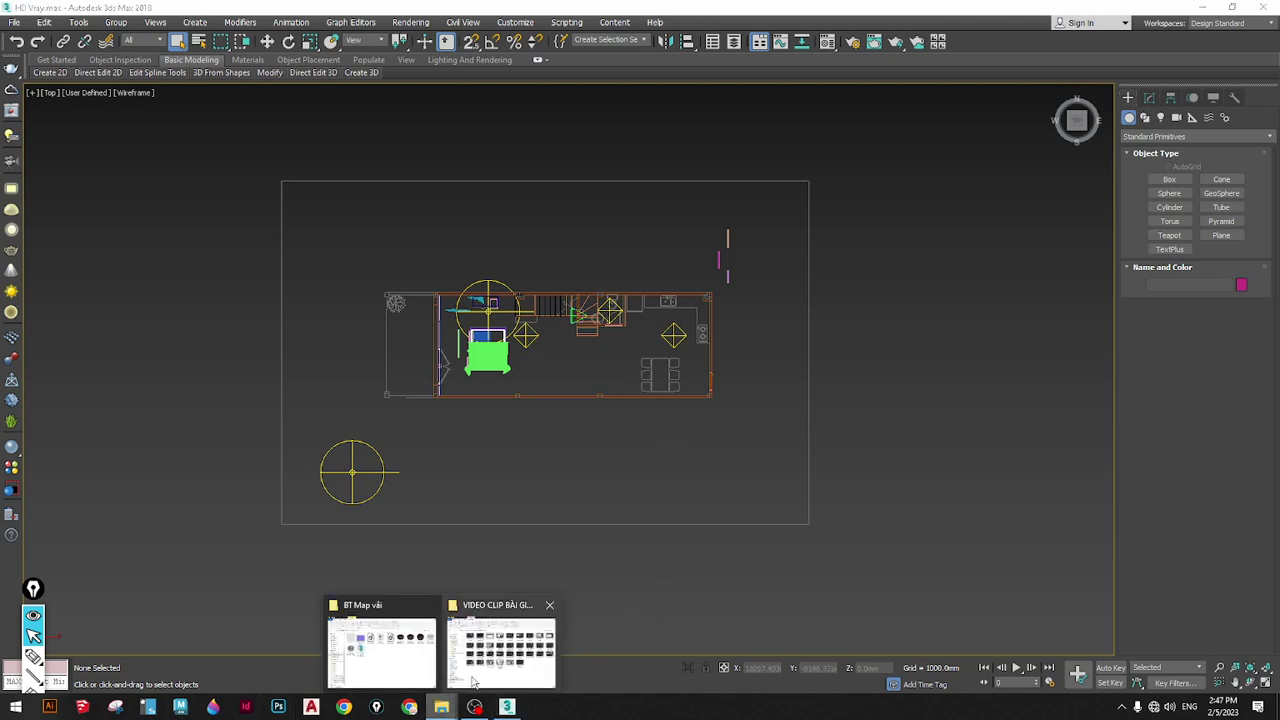
click(398, 650)
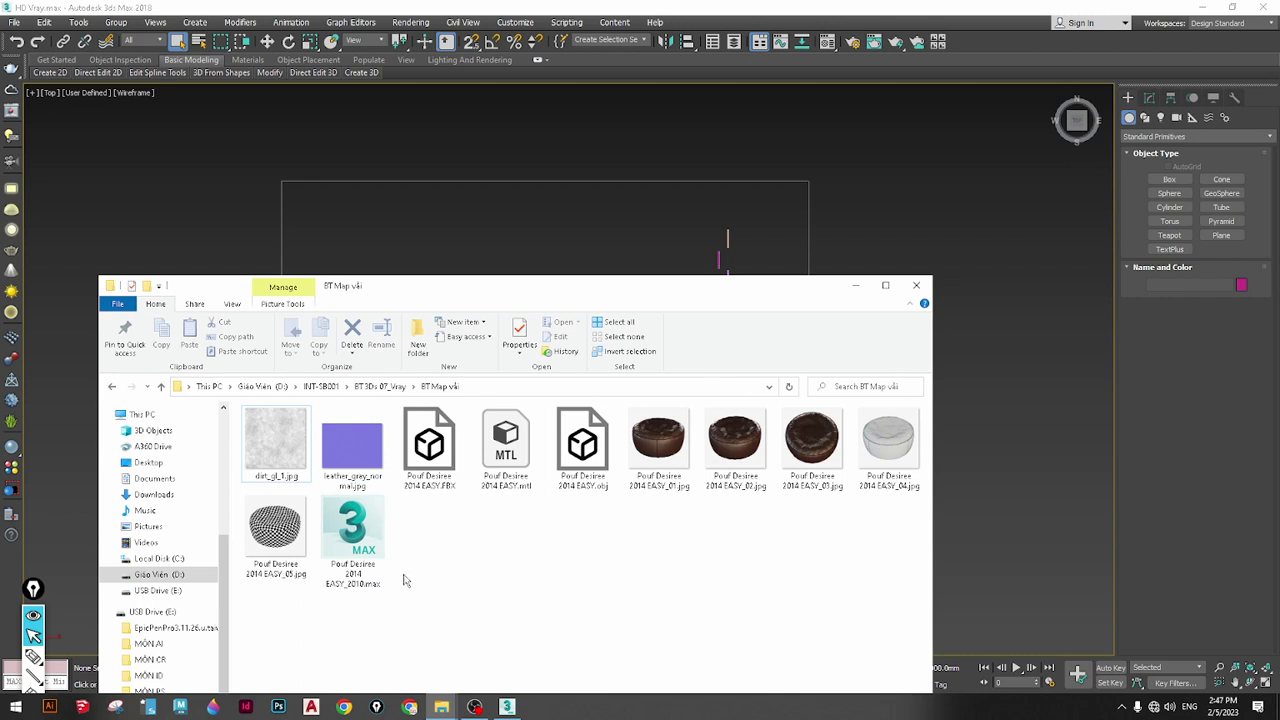
click(362, 545)
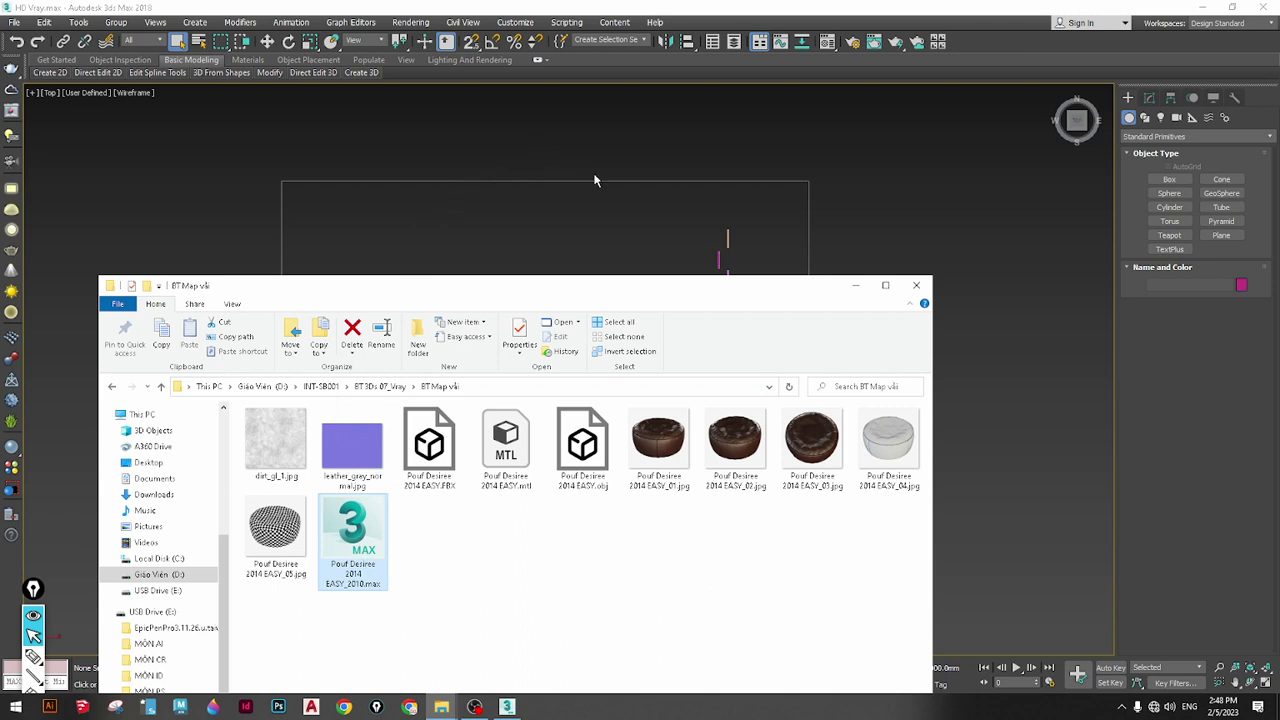
click(855, 285)
Merge the pouf object from Pouf Desiree 2014 EASY_2010.max in the BT Map vải folder into the scene
click(16, 22)
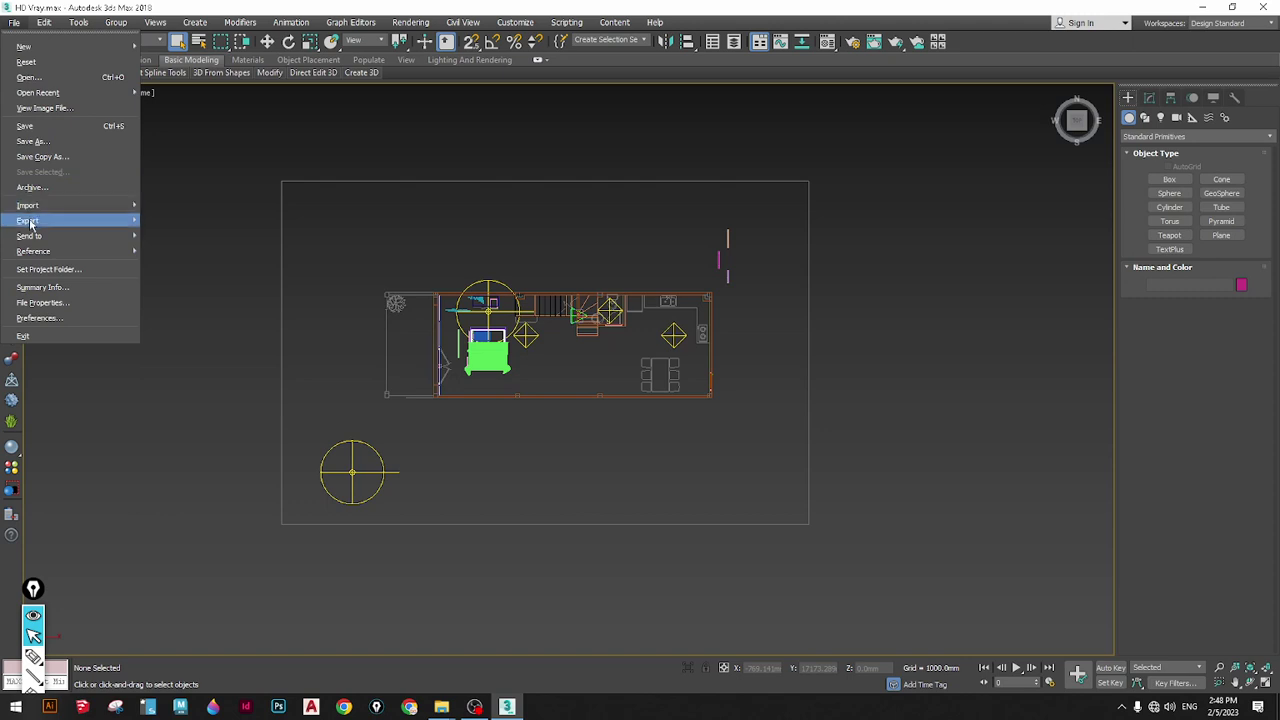
mouse_move(43, 206)
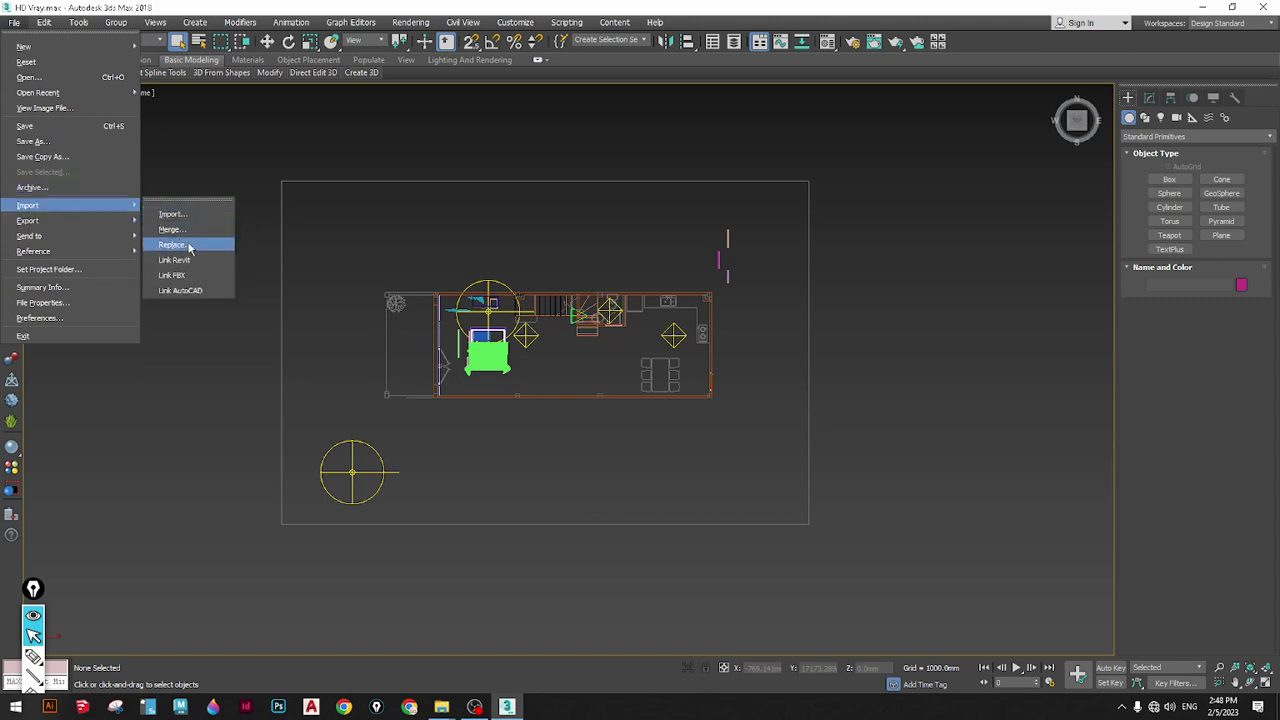
click(189, 231)
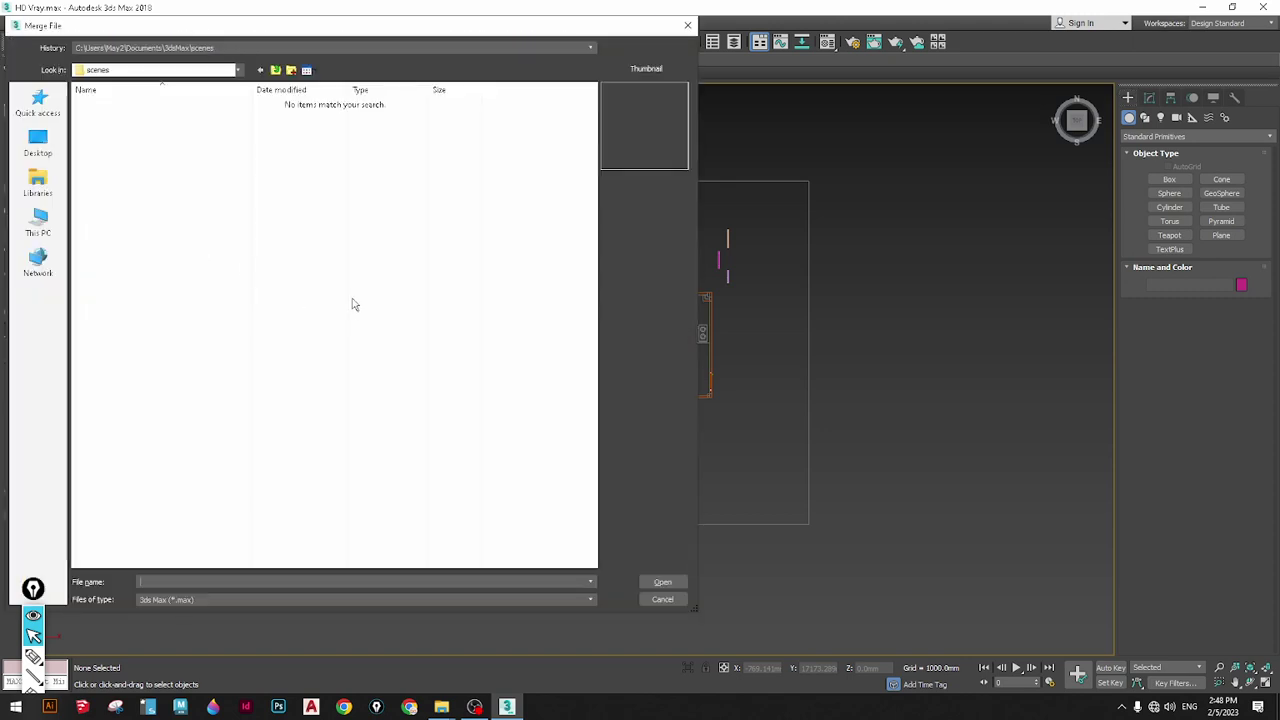
click(172, 583)
click(662, 582)
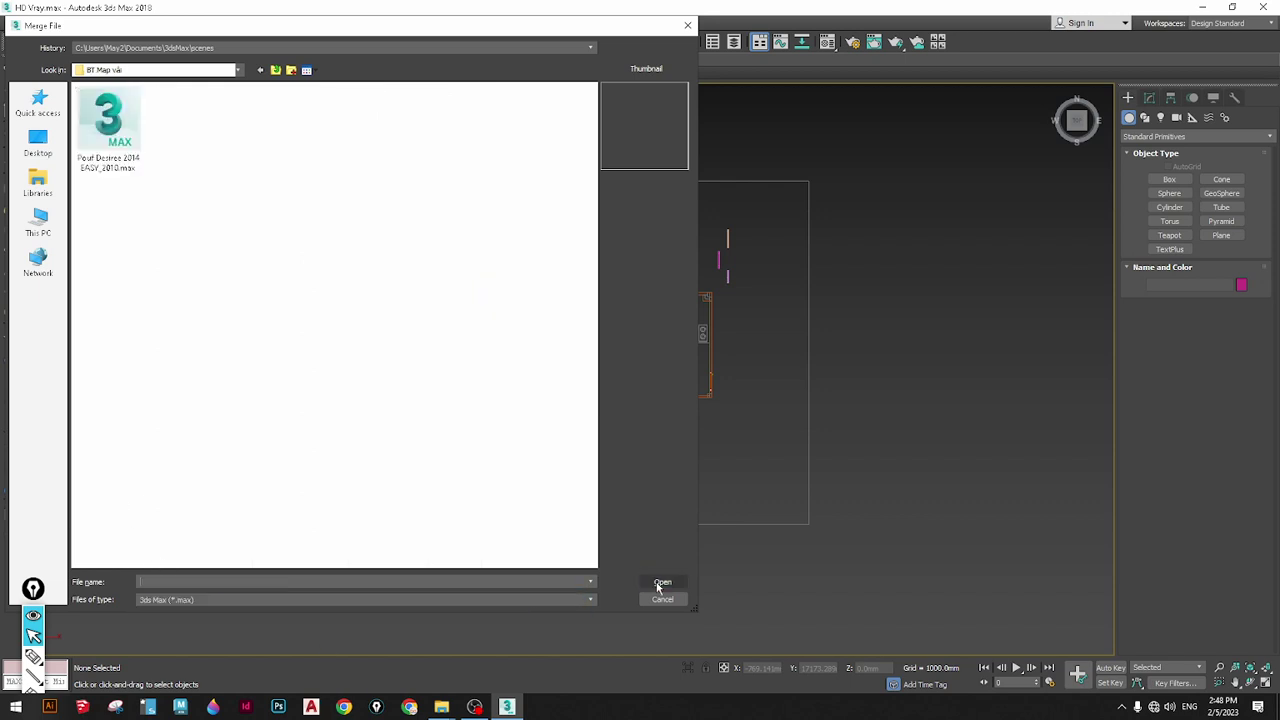
click(118, 143)
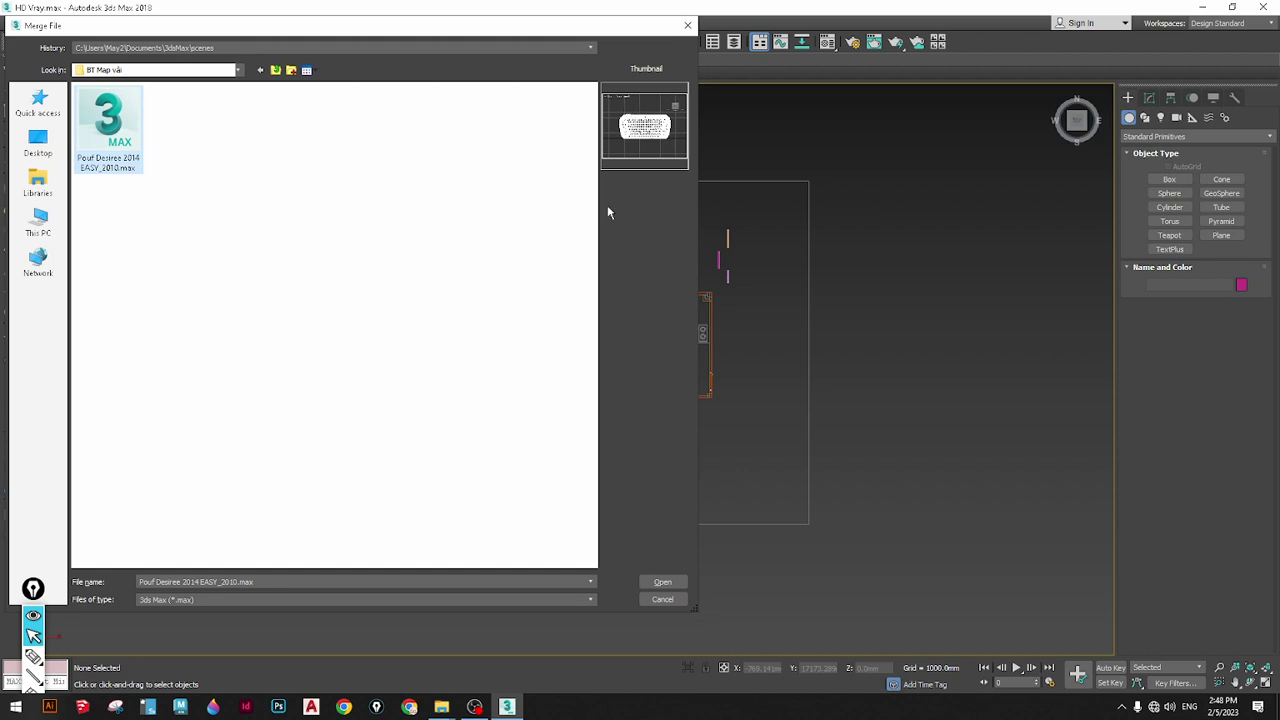
click(662, 582)
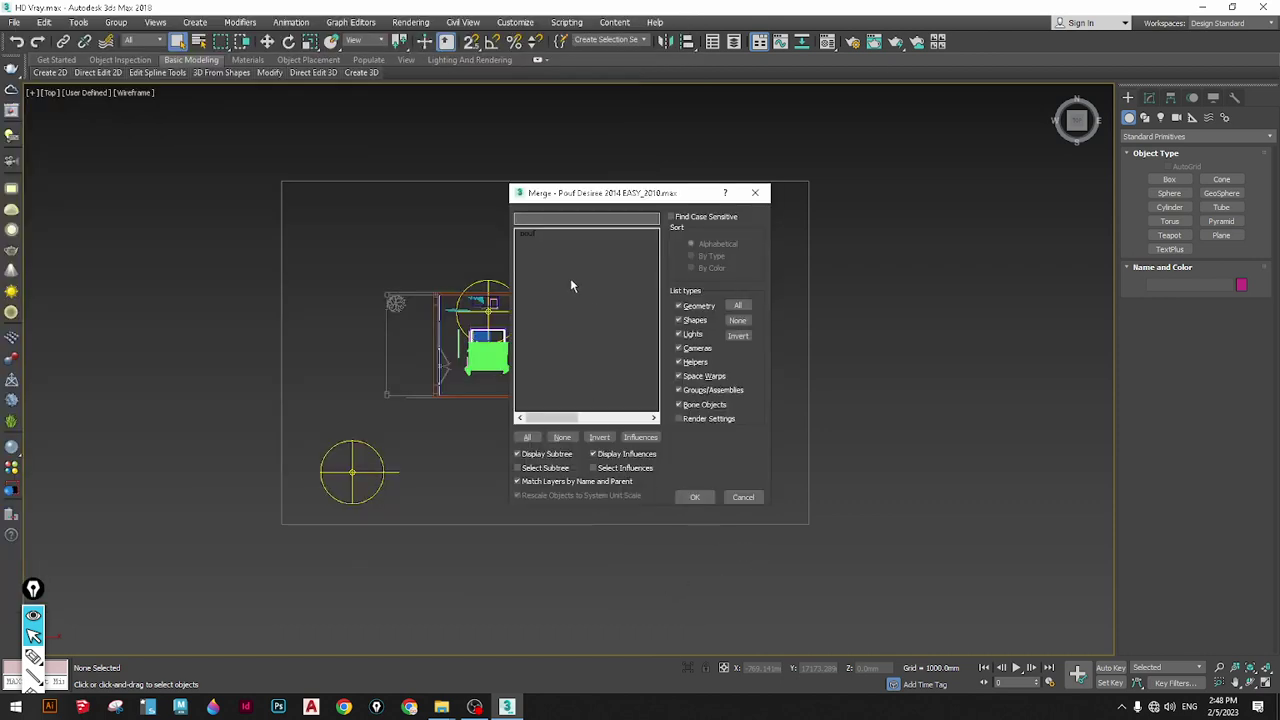
click(527, 234)
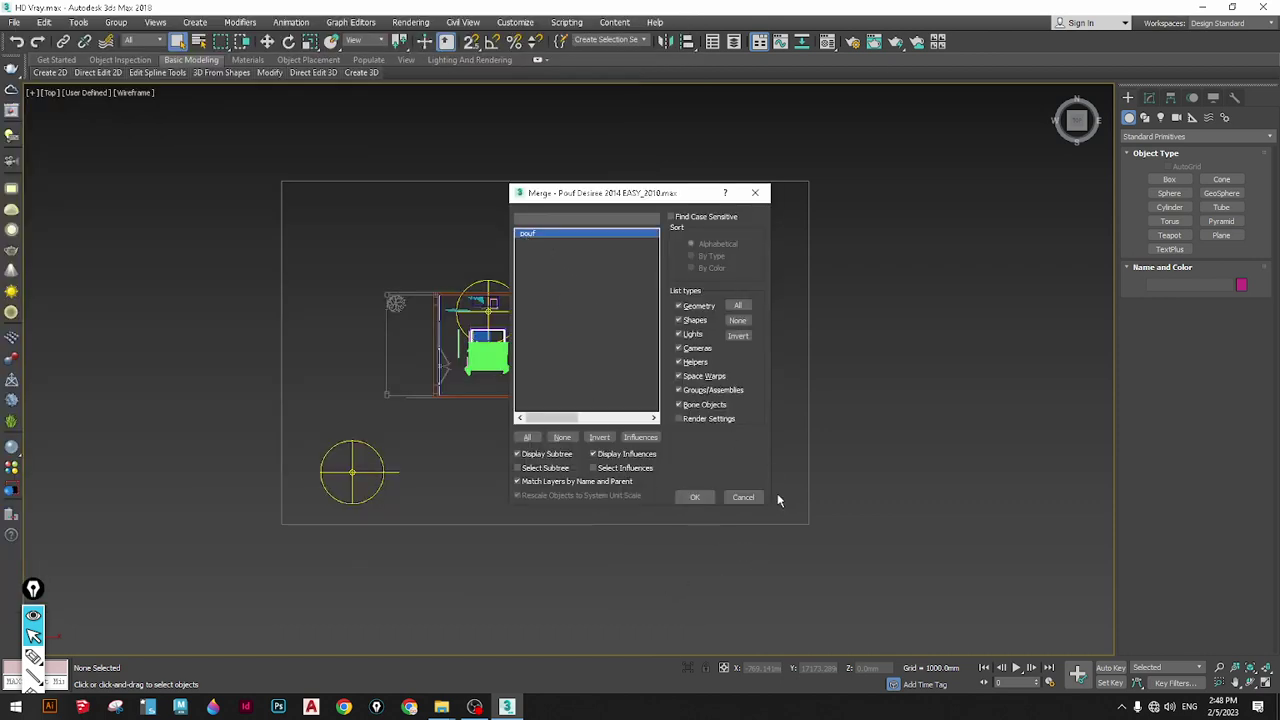
click(695, 497)
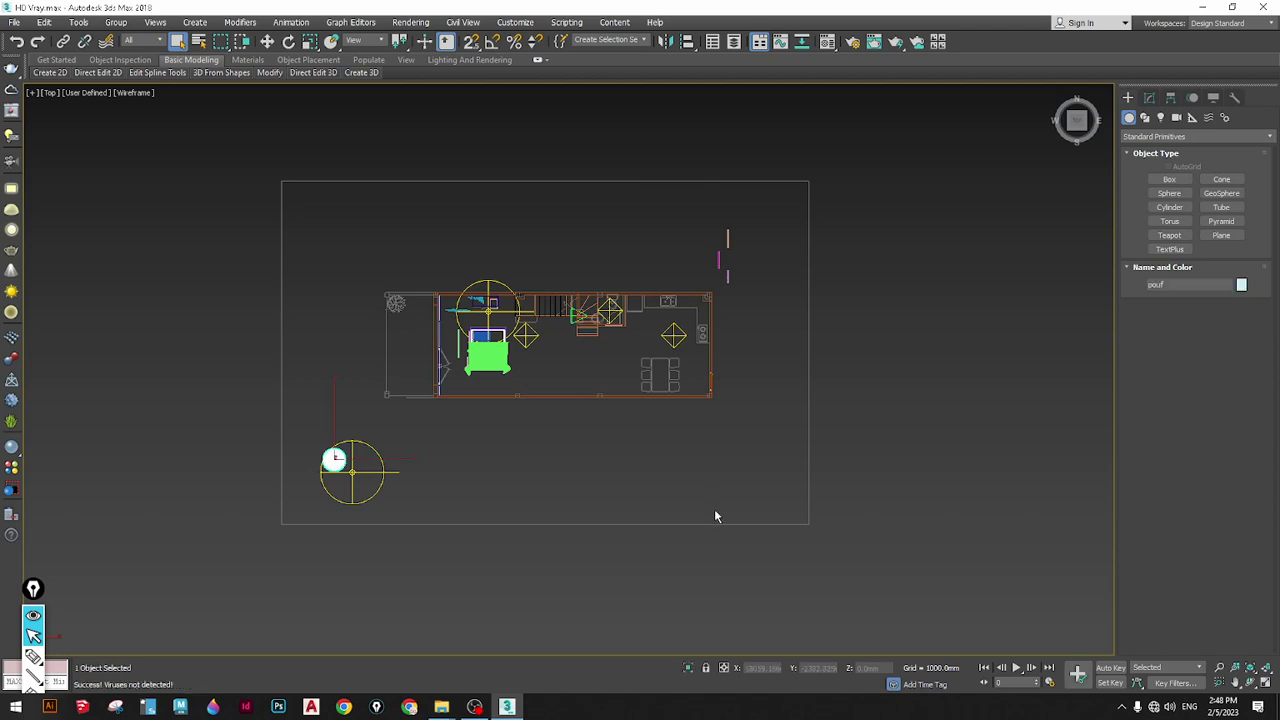
Move the merged pouf to the empty area below the floor plan and frame it in the Perspective view
click(267, 41)
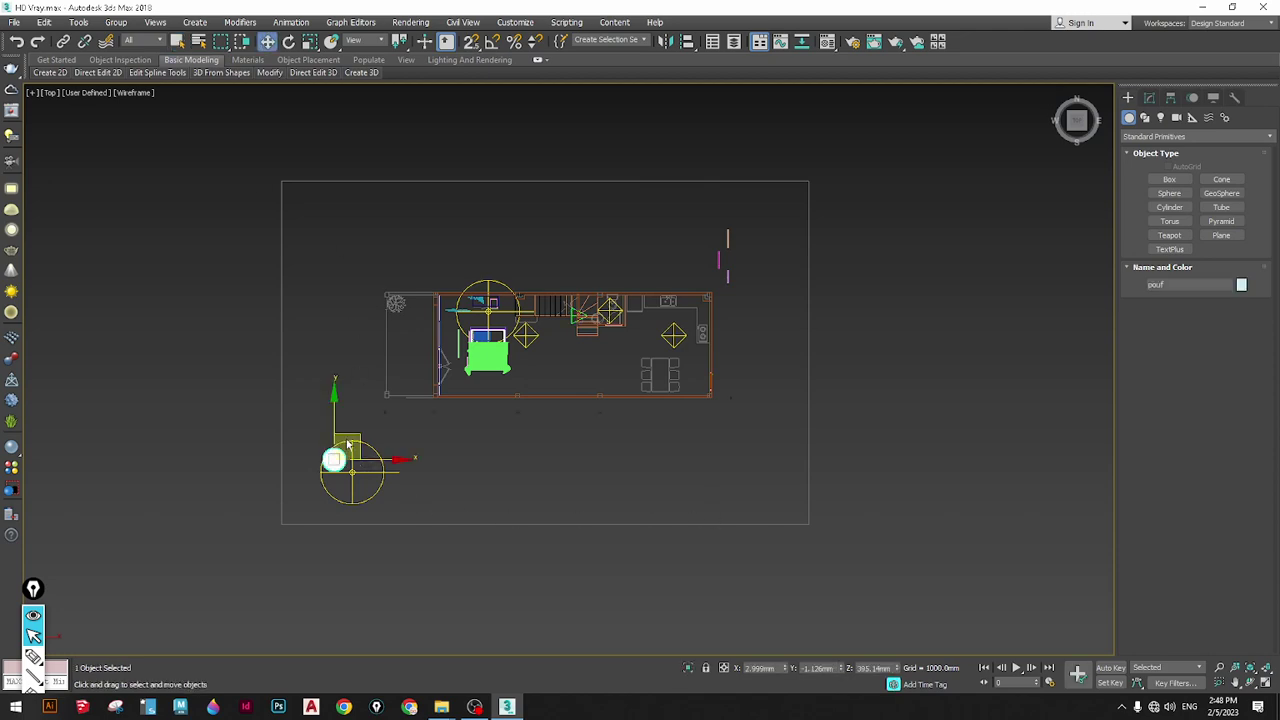
drag(347, 444, 536, 456)
key(p)
key(z)
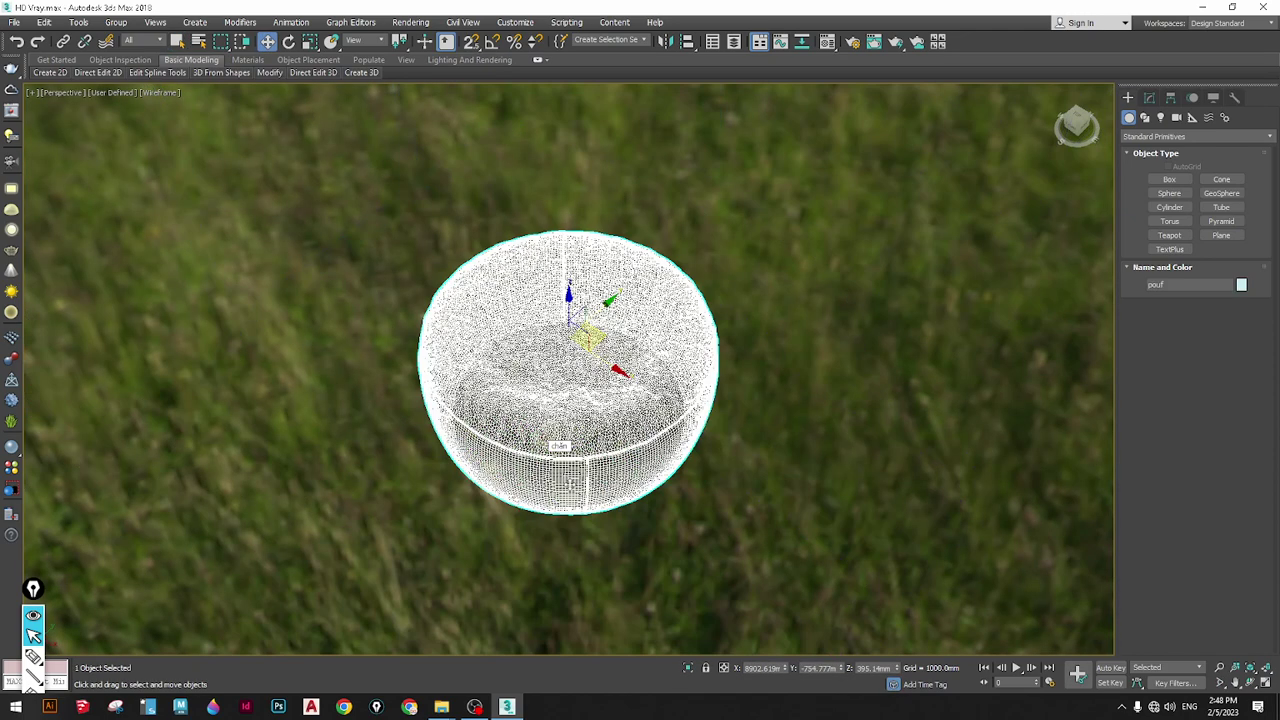
Set the viewport background to Gradient Color and display the pouf with default shading in a close-up view
click(155, 22)
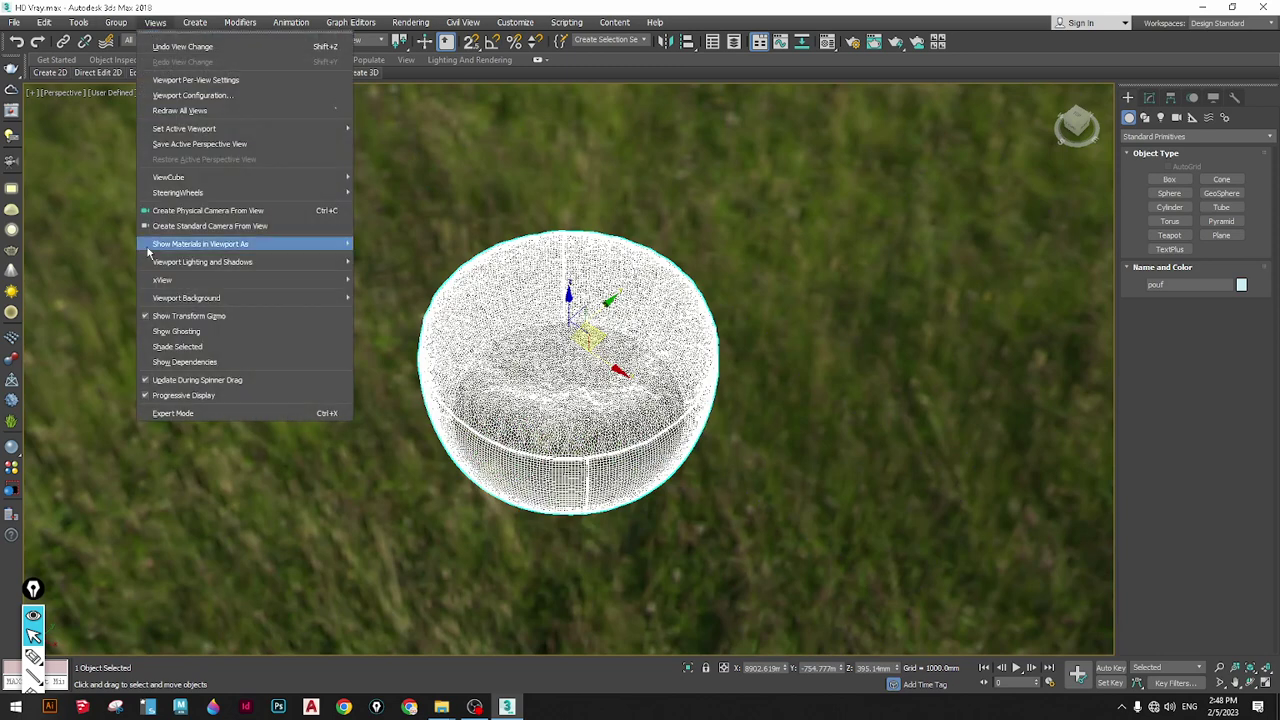
mouse_move(180, 299)
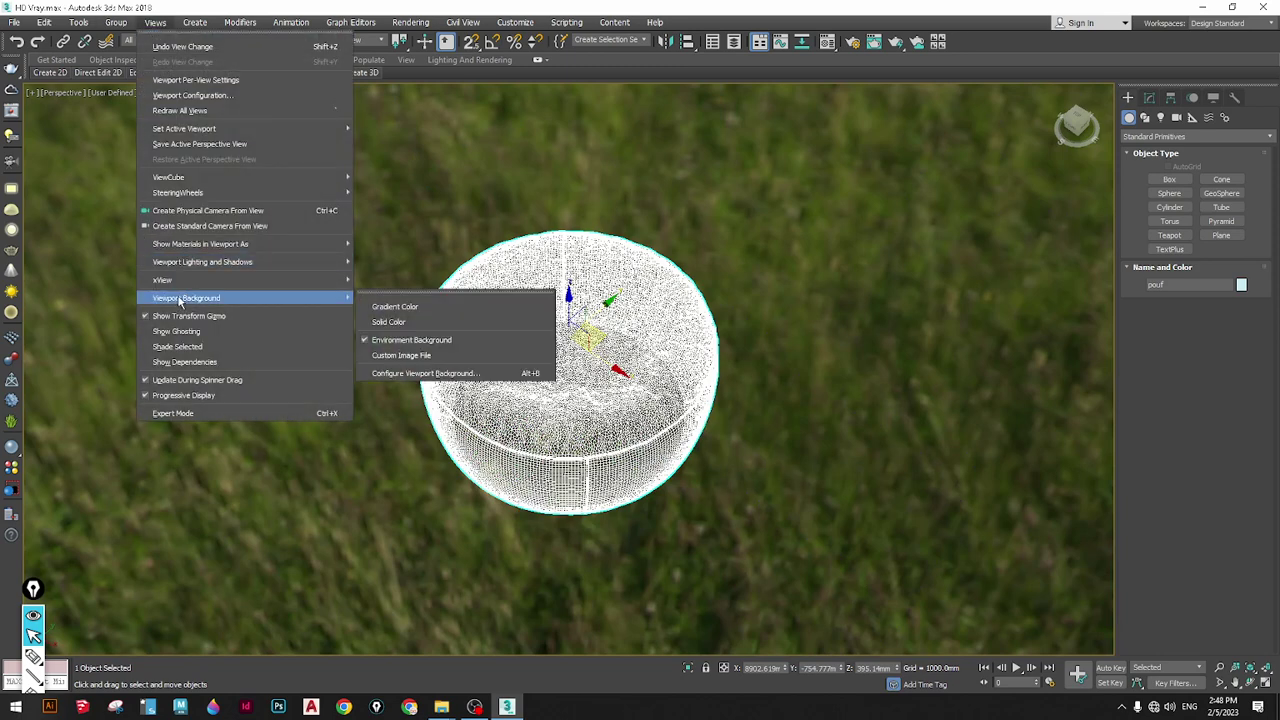
click(400, 307)
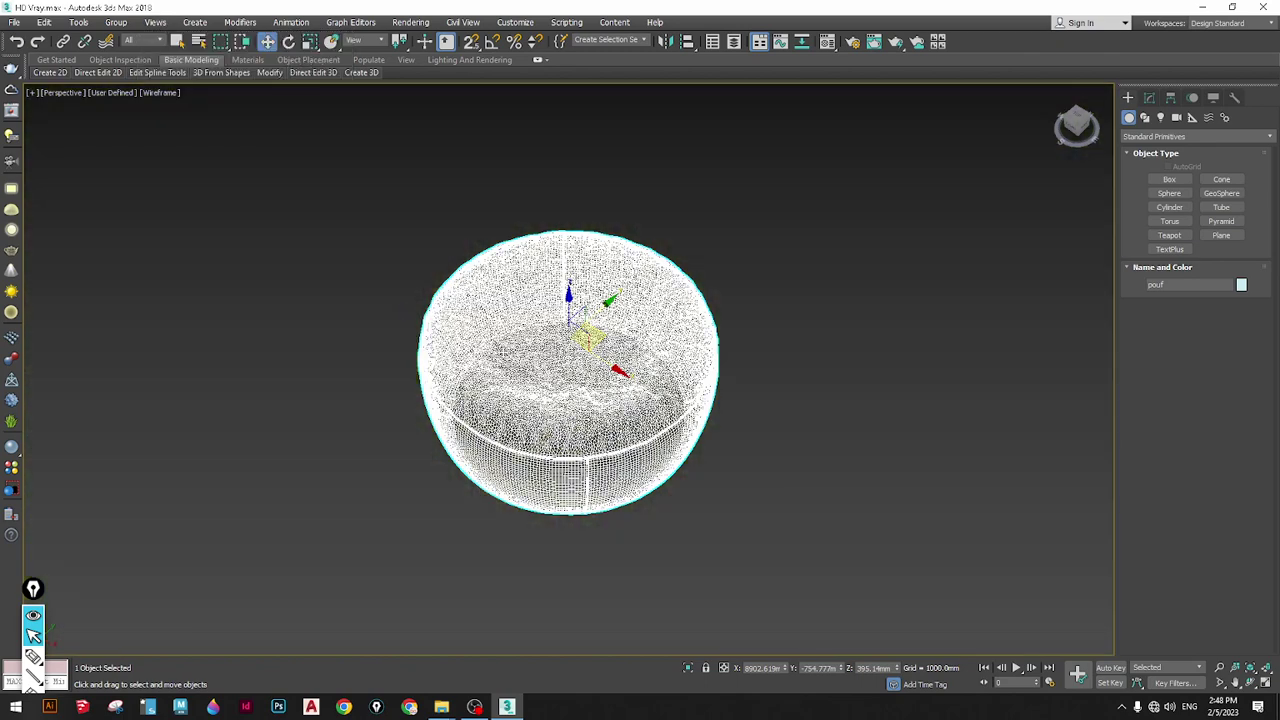
key(F3)
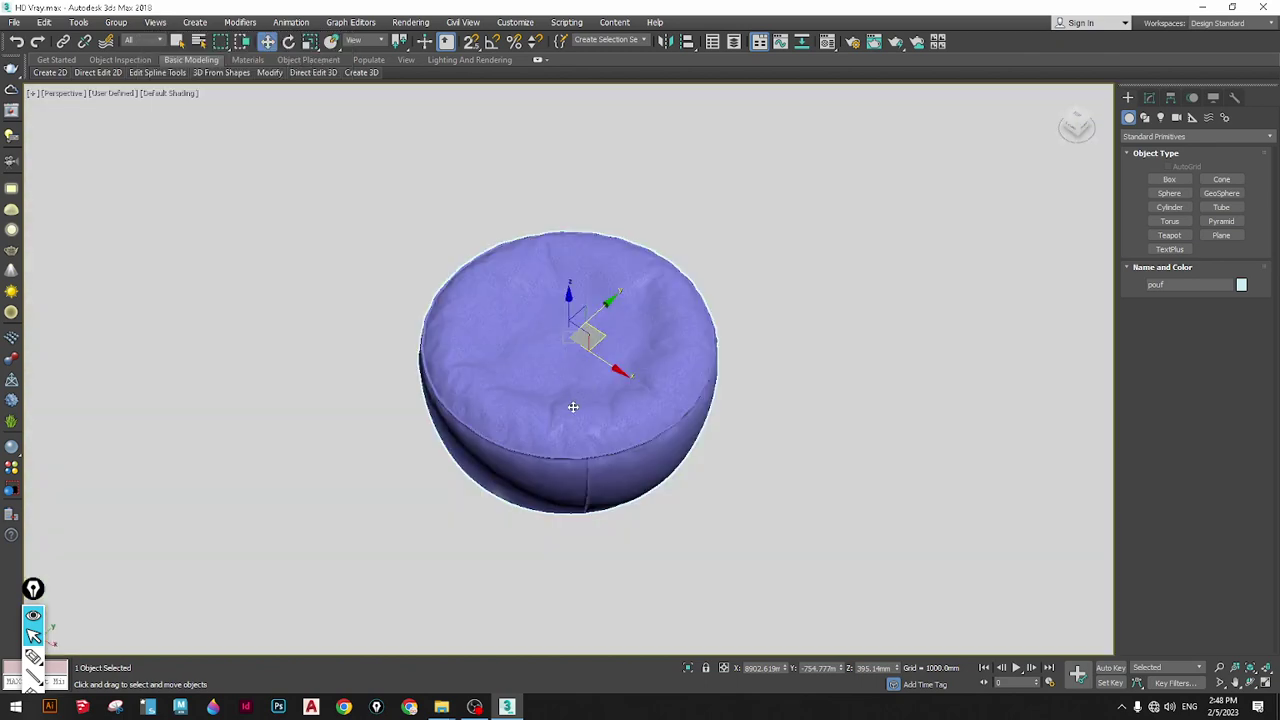
scroll(572, 408, up, 3)
alt+middle_drag(569, 412, 586, 389)
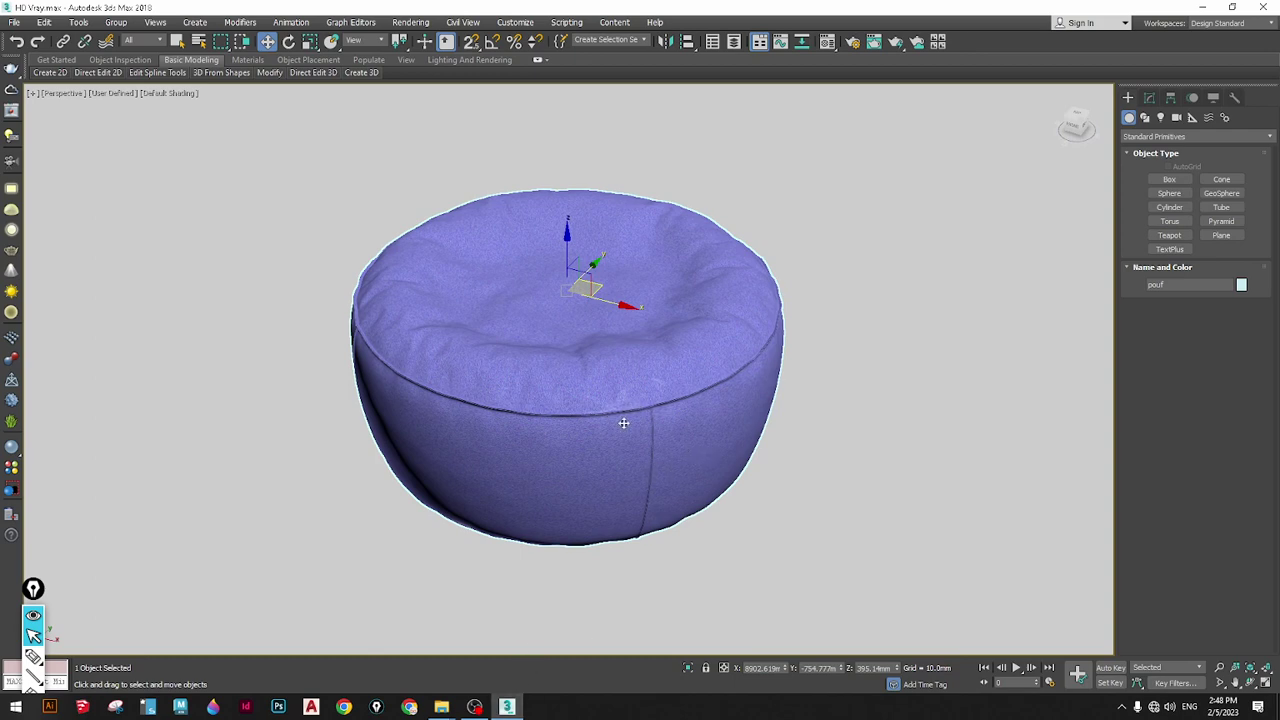
scroll(623, 423, up, 2)
middle_drag(543, 449, 480, 470)
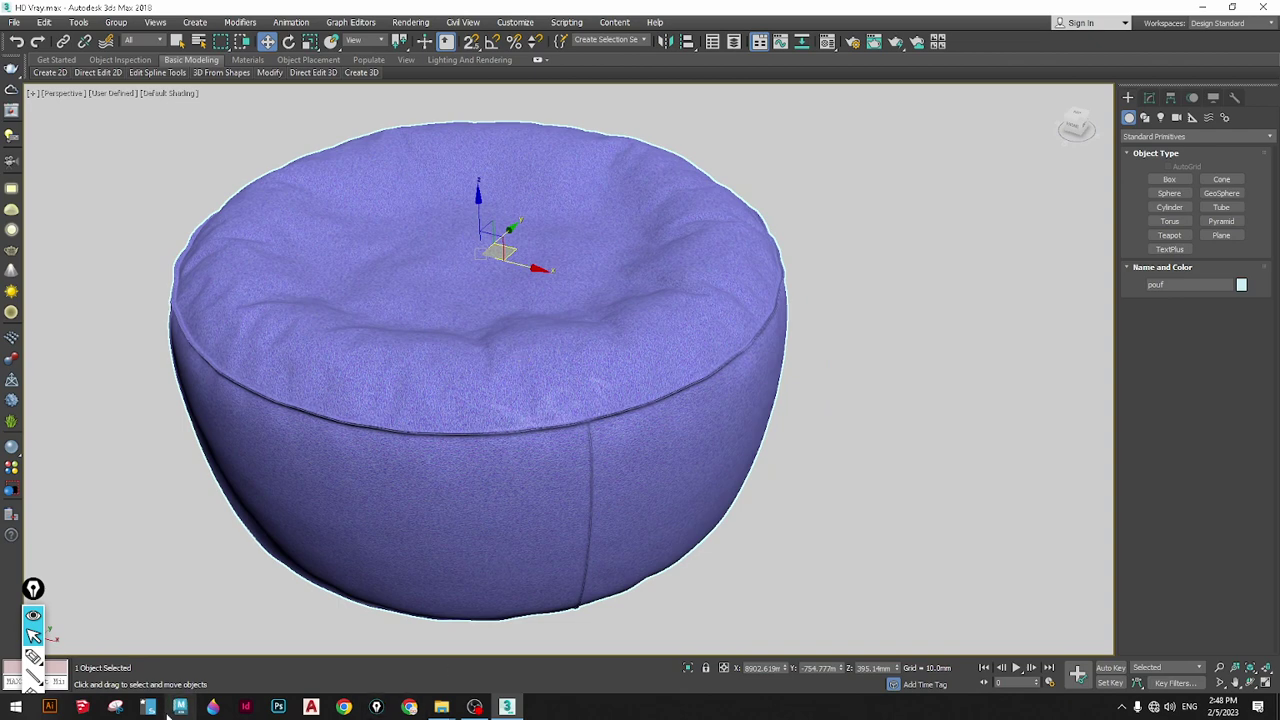
Examine the dirt_gl_1 and leather_grey_normal maps and the Pouf Desiree 2014 EASY_01.jpg preview in the BT Map vải folder, and return to 3ds Max
mouse_move(441, 707)
click(409, 654)
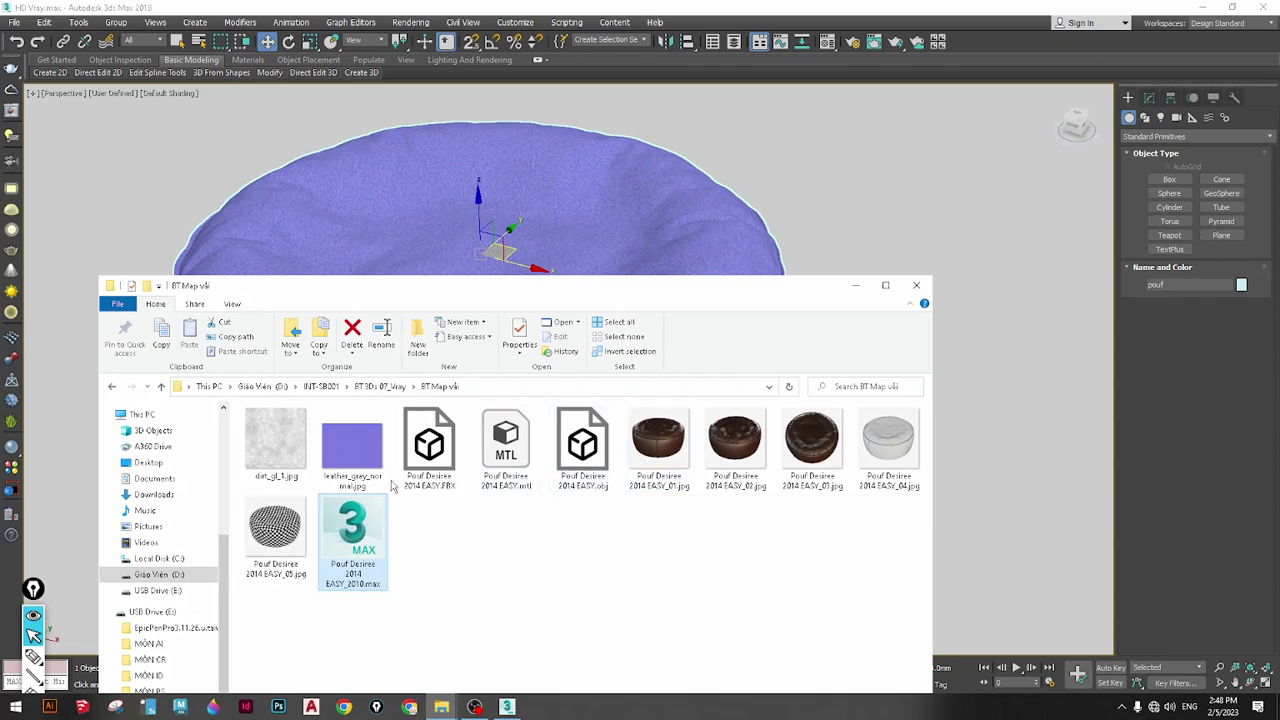
click(274, 450)
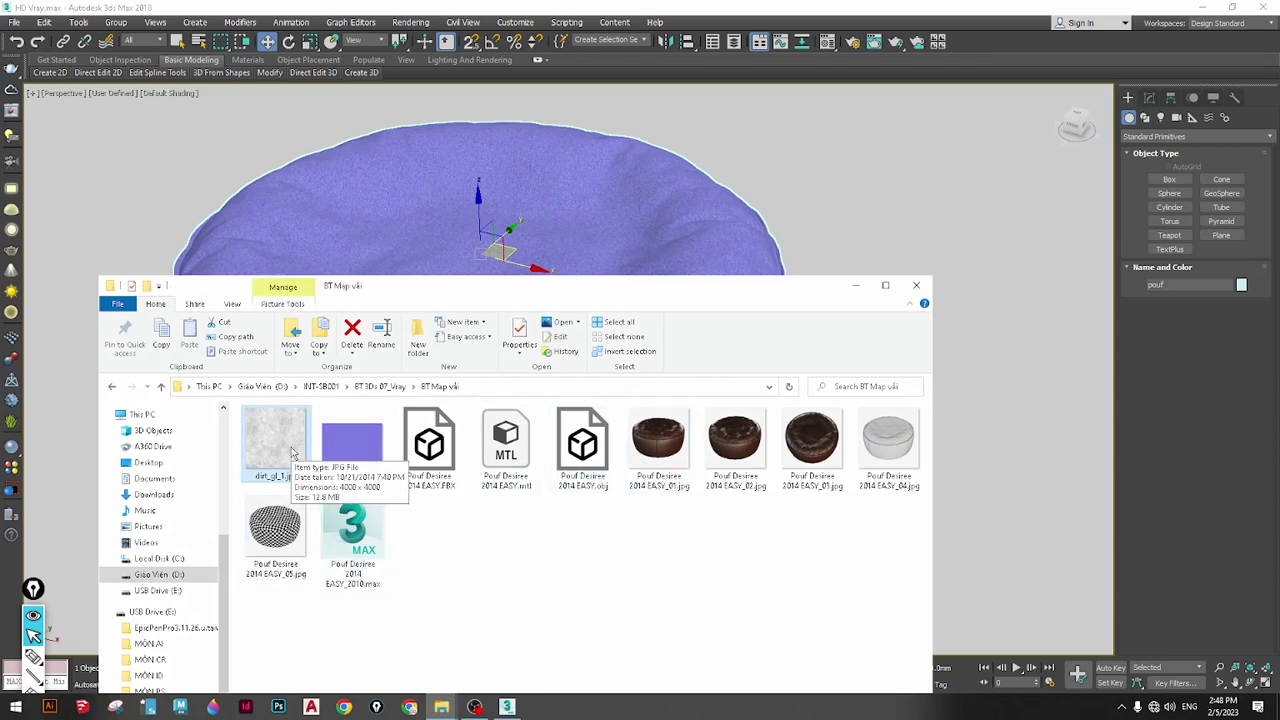
click(359, 442)
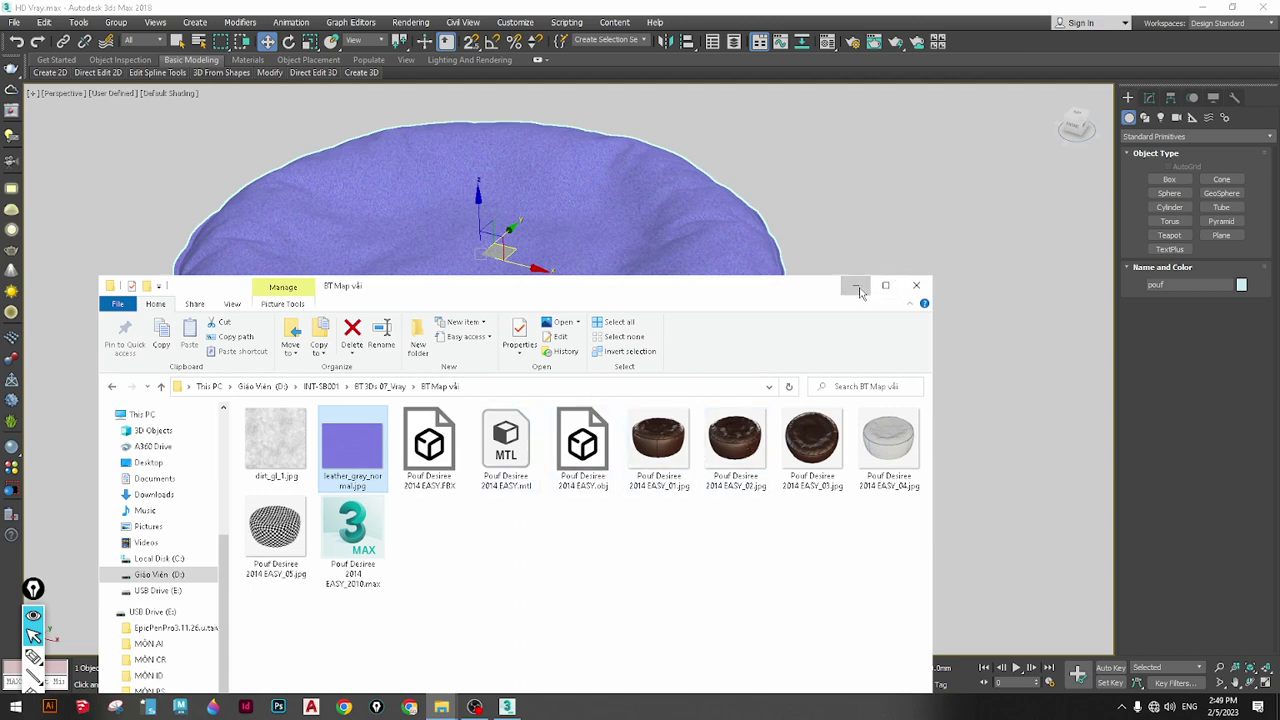
click(660, 448)
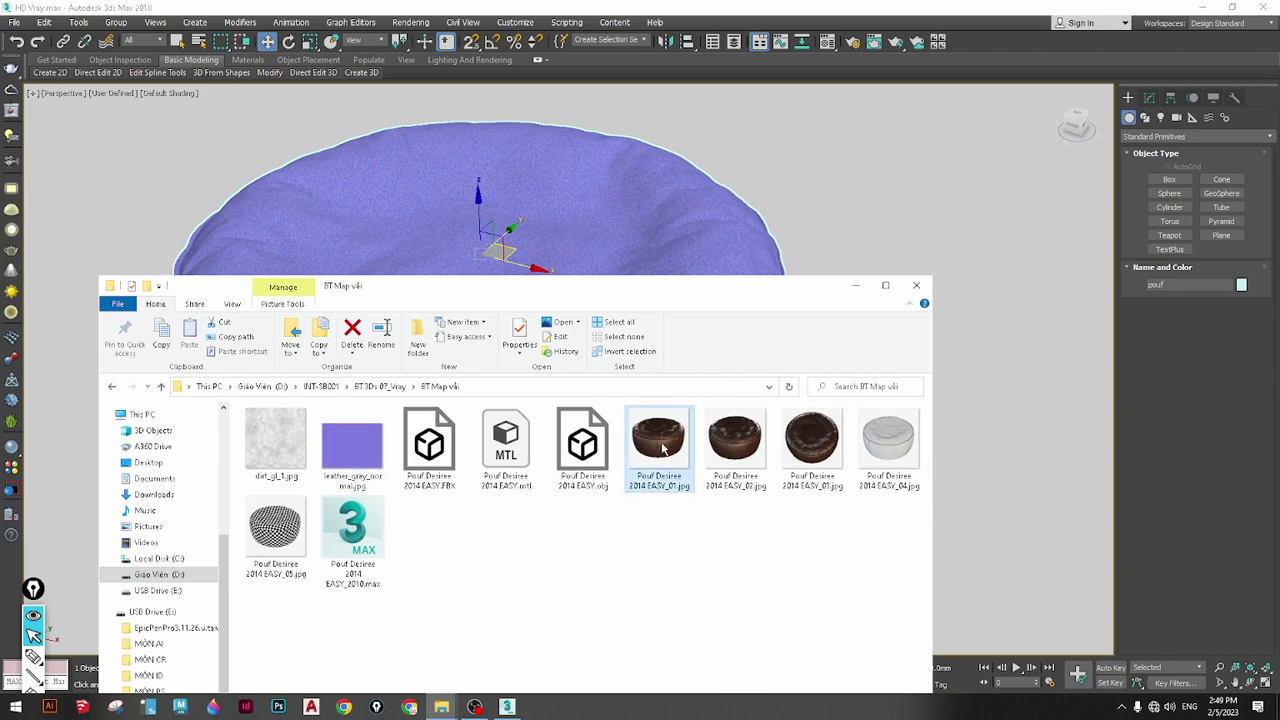
double_click(662, 450)
ctrl+scroll(707, 431, up, 5)
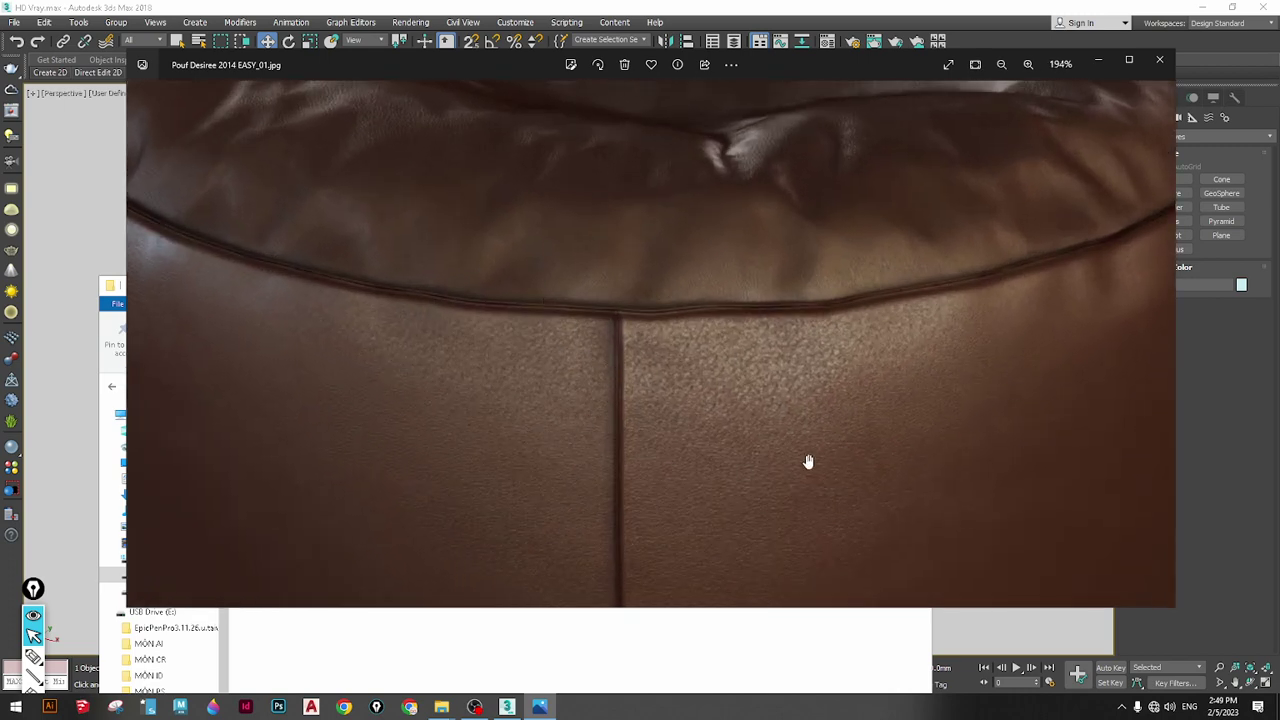
ctrl+scroll(844, 398, down, 1)
ctrl+scroll(844, 398, down, 1)
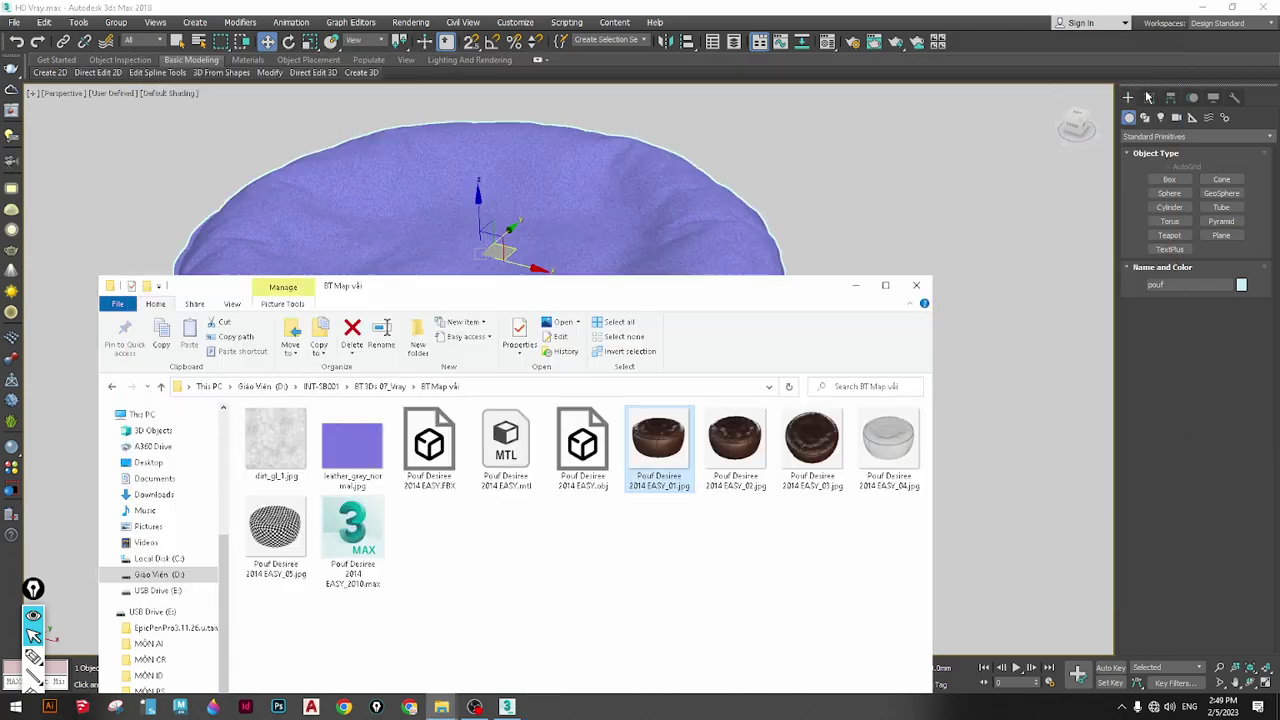
click(1159, 60)
click(855, 286)
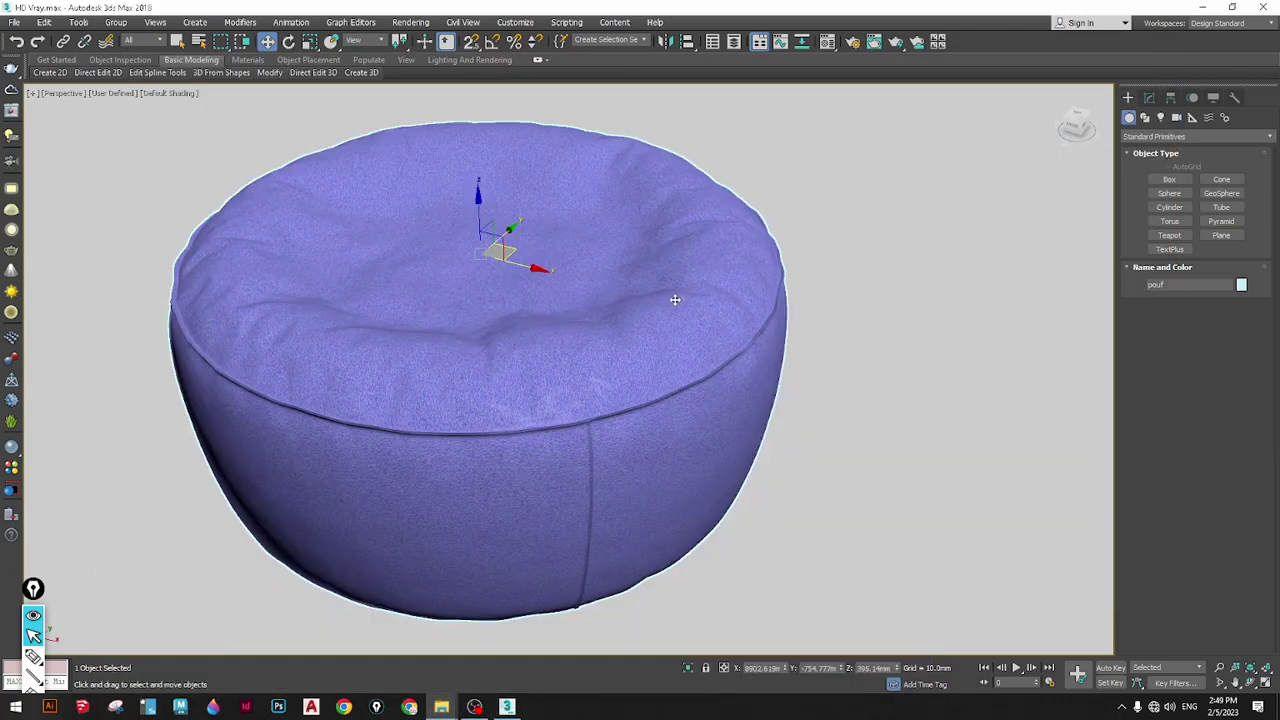
Change Material #23 in the Material Editor to a Multi/Sub-Object material, keeping the old material as a sub-material
key(m)
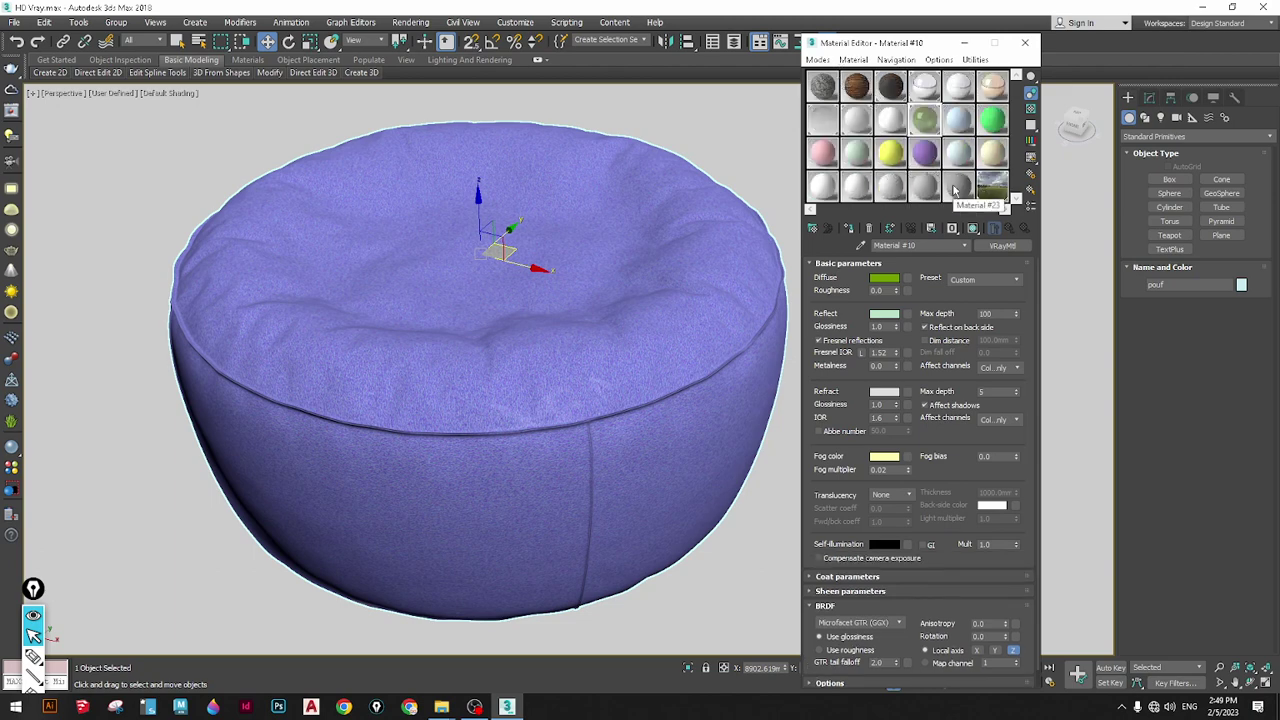
click(990, 186)
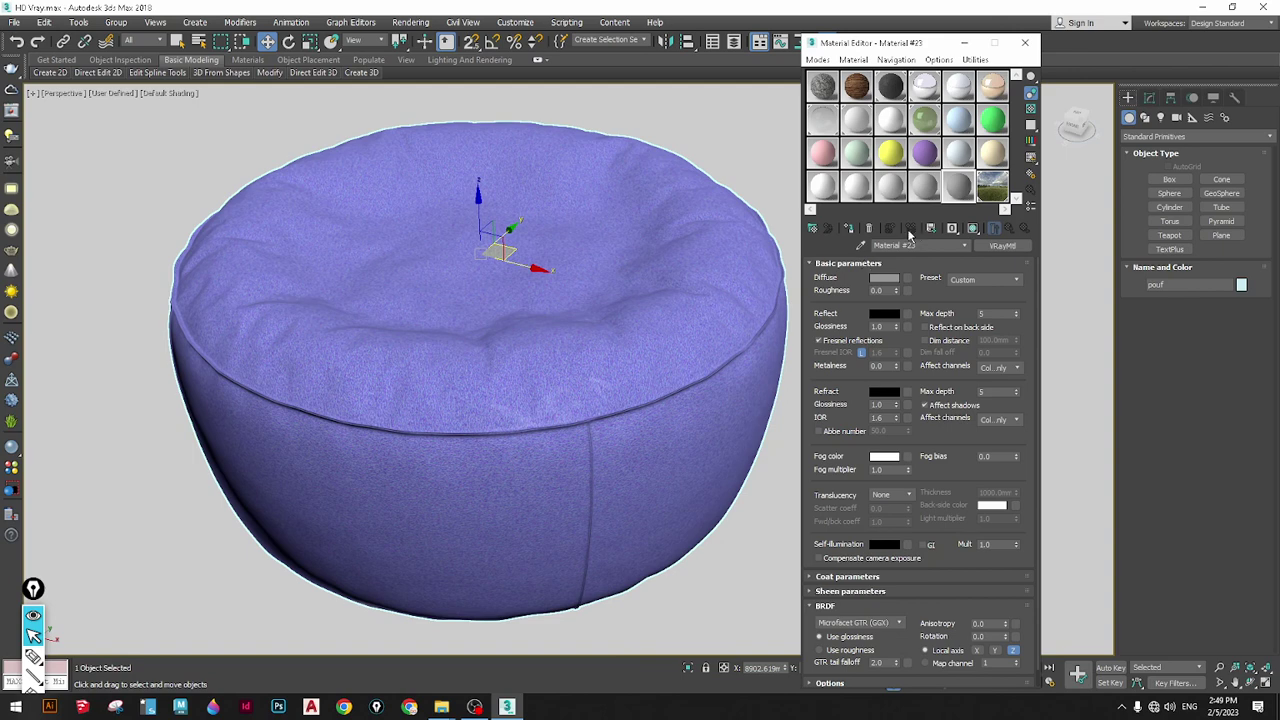
right_click(959, 188)
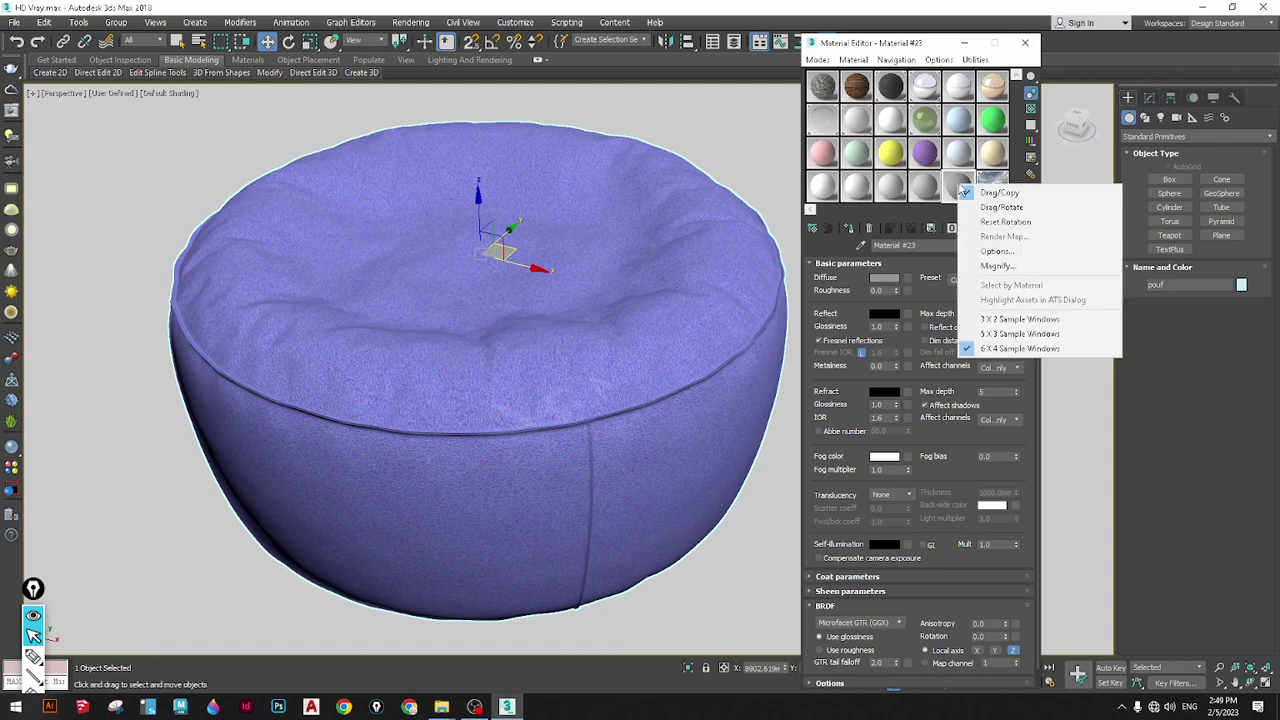
key(Escape)
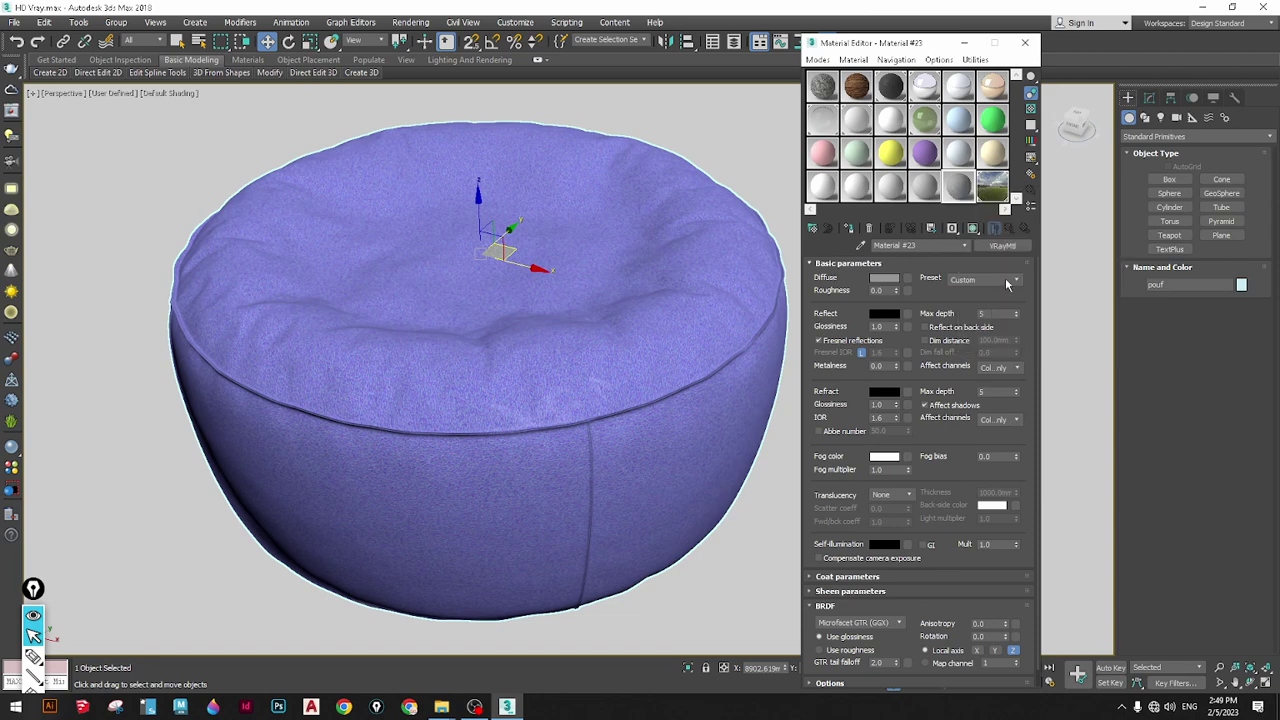
click(1008, 247)
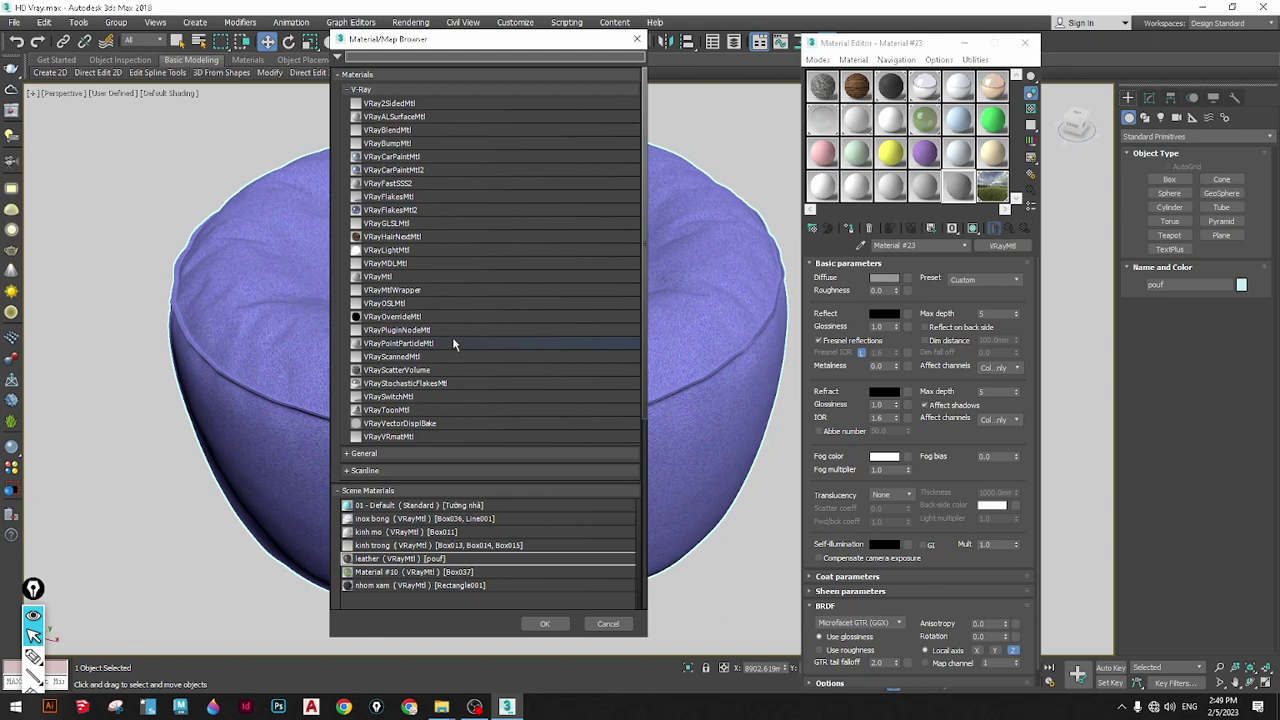
click(396, 454)
scroll(437, 505, down, 2)
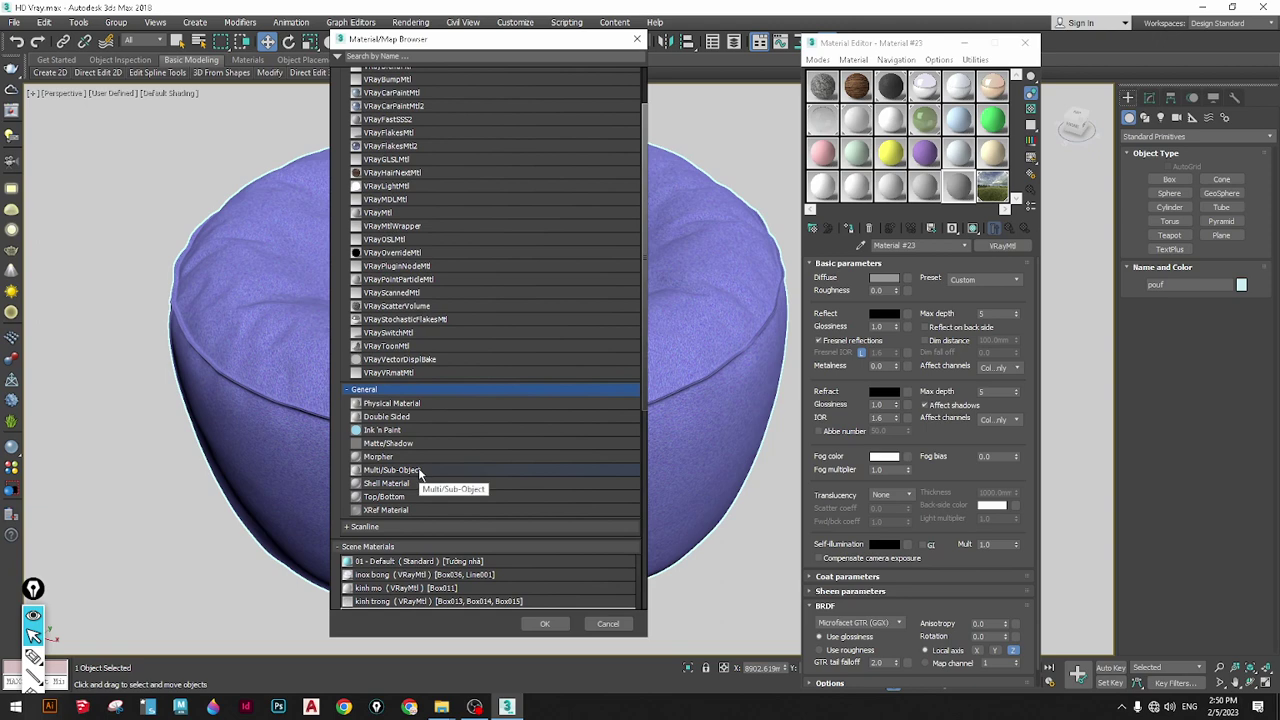
double_click(419, 471)
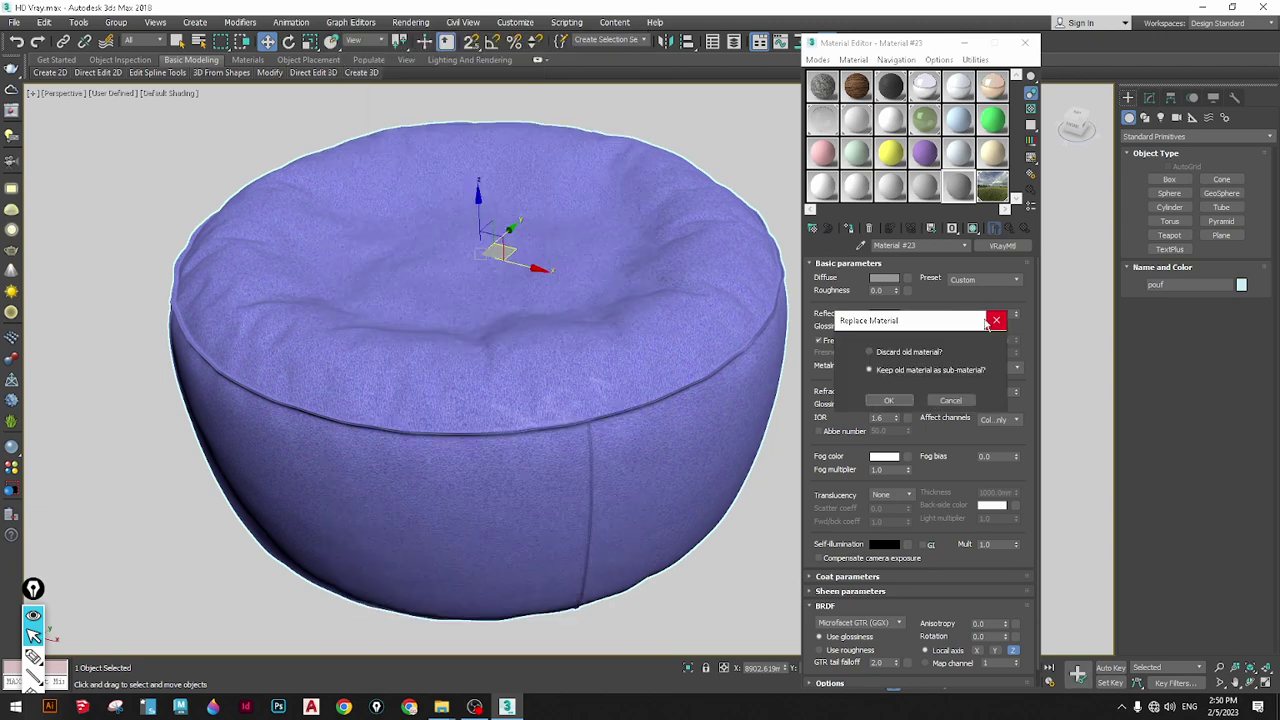
click(890, 400)
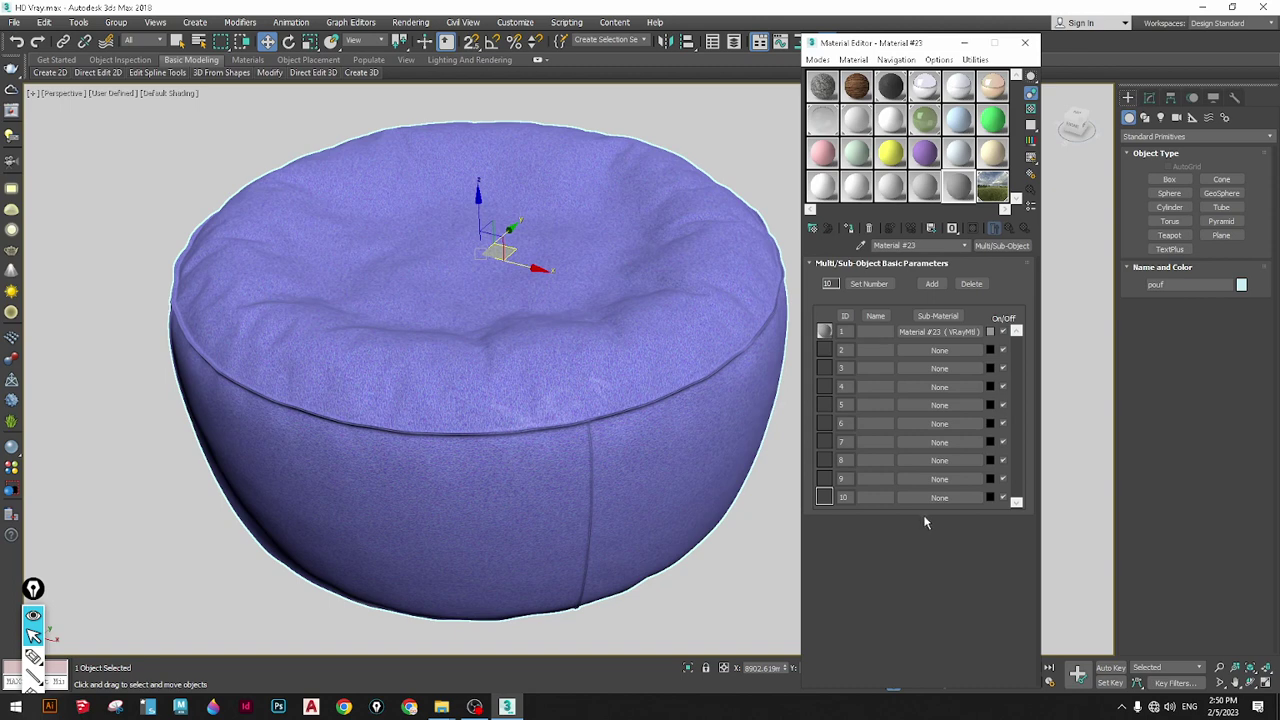
Set the Multi/Sub-Object material's number of sub-materials to 20 and rename it VL merge
click(866, 284)
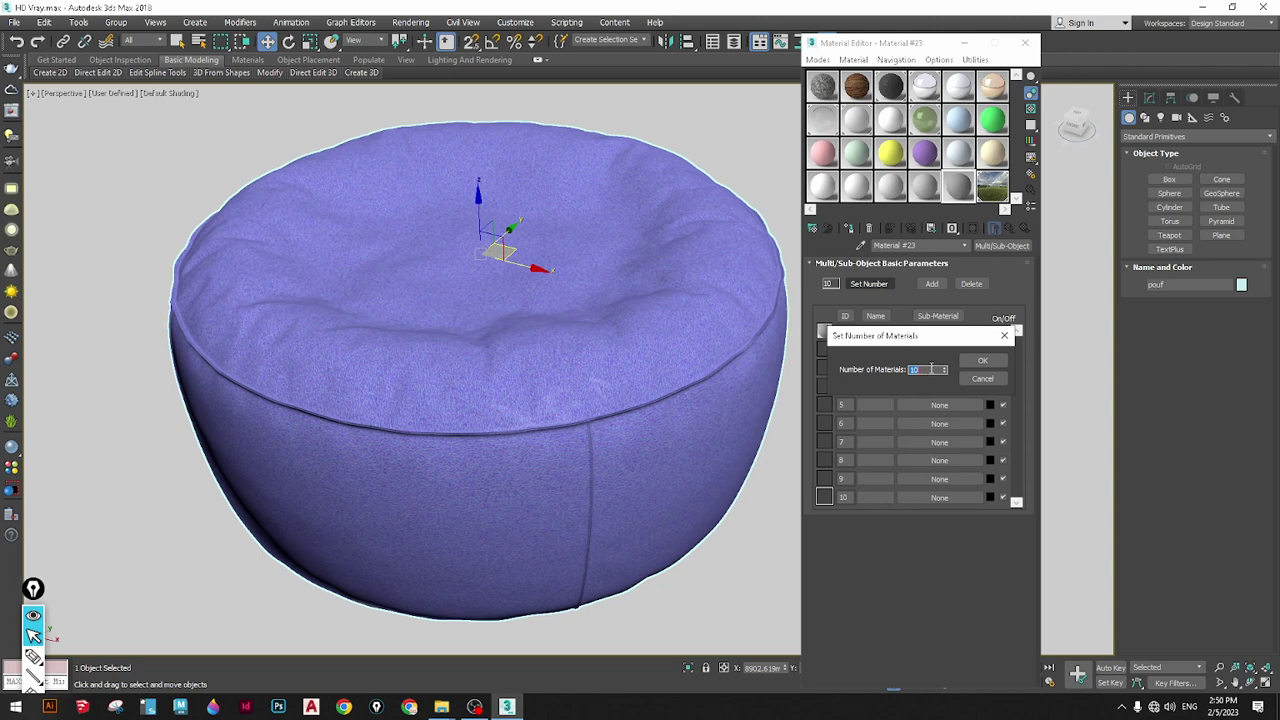
text(20)
click(982, 361)
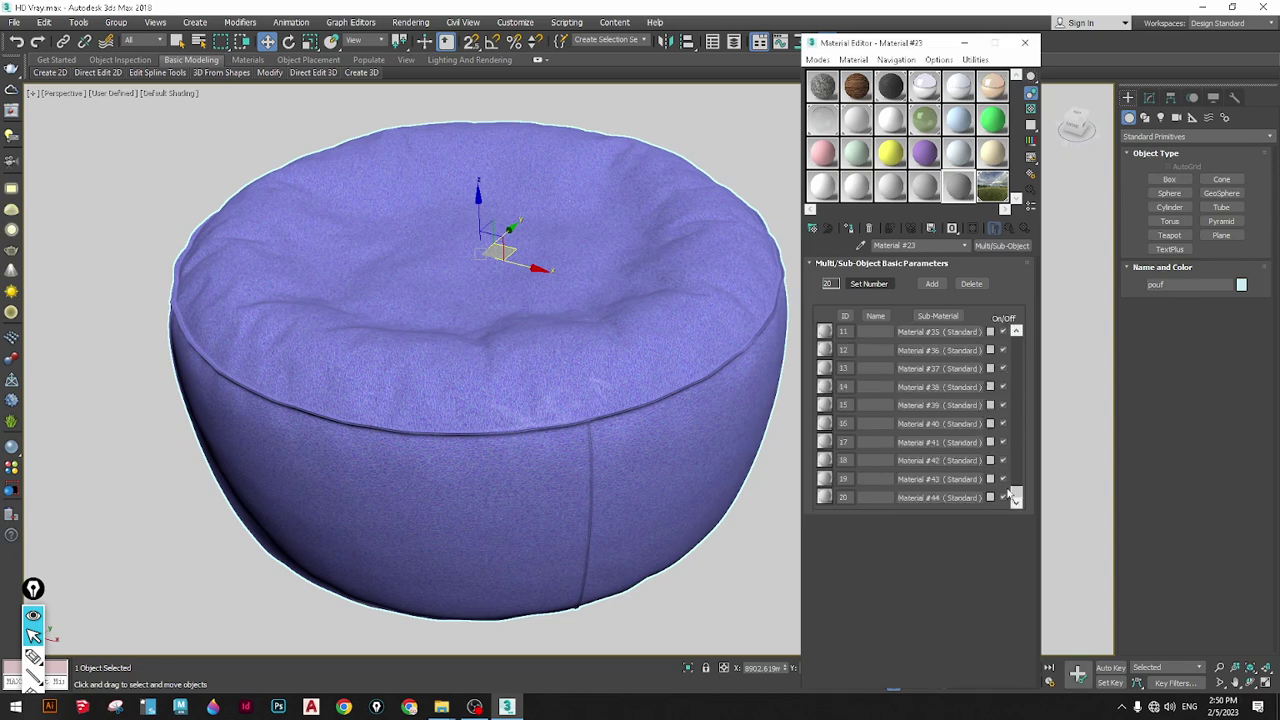
drag(1016, 493, 1016, 338)
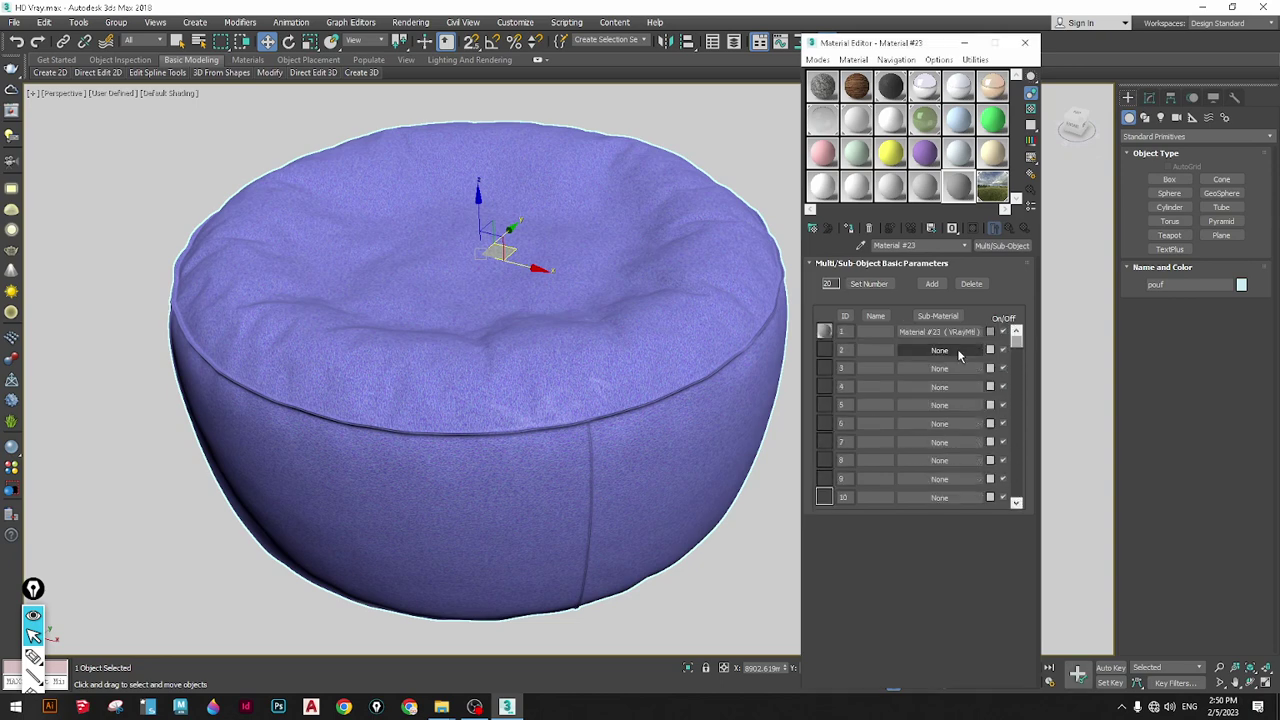
click(940, 331)
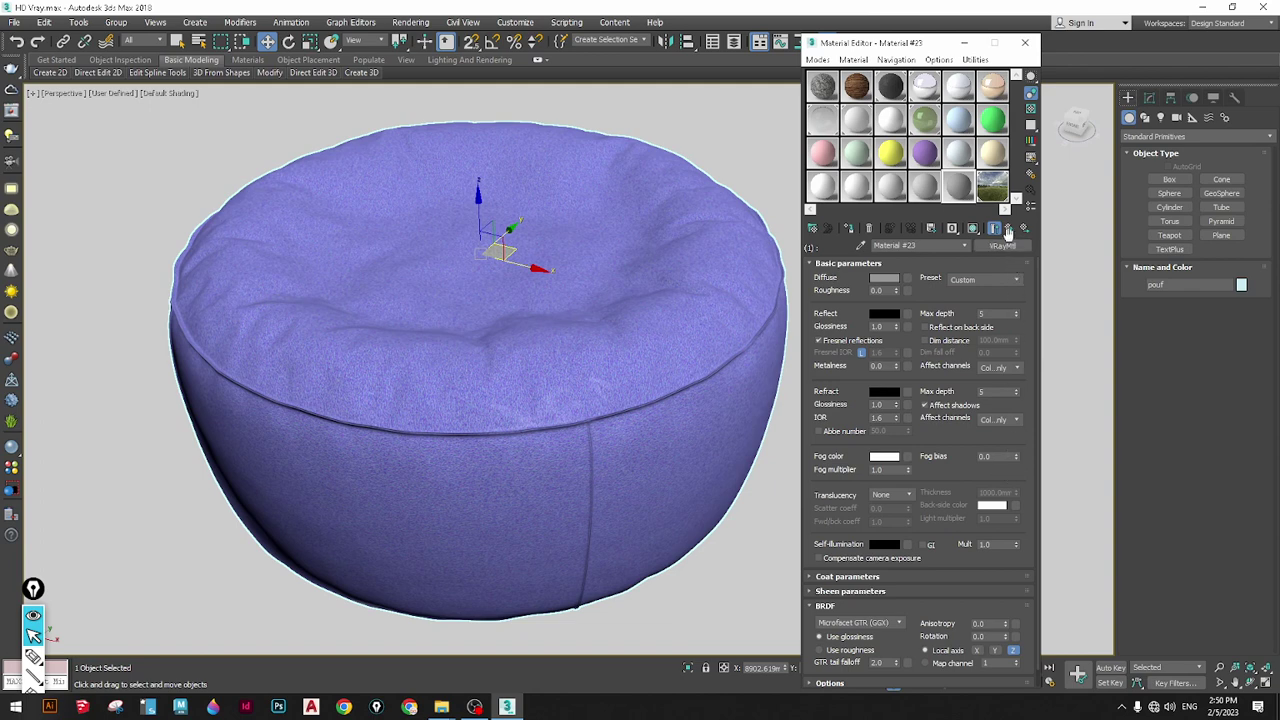
click(1008, 230)
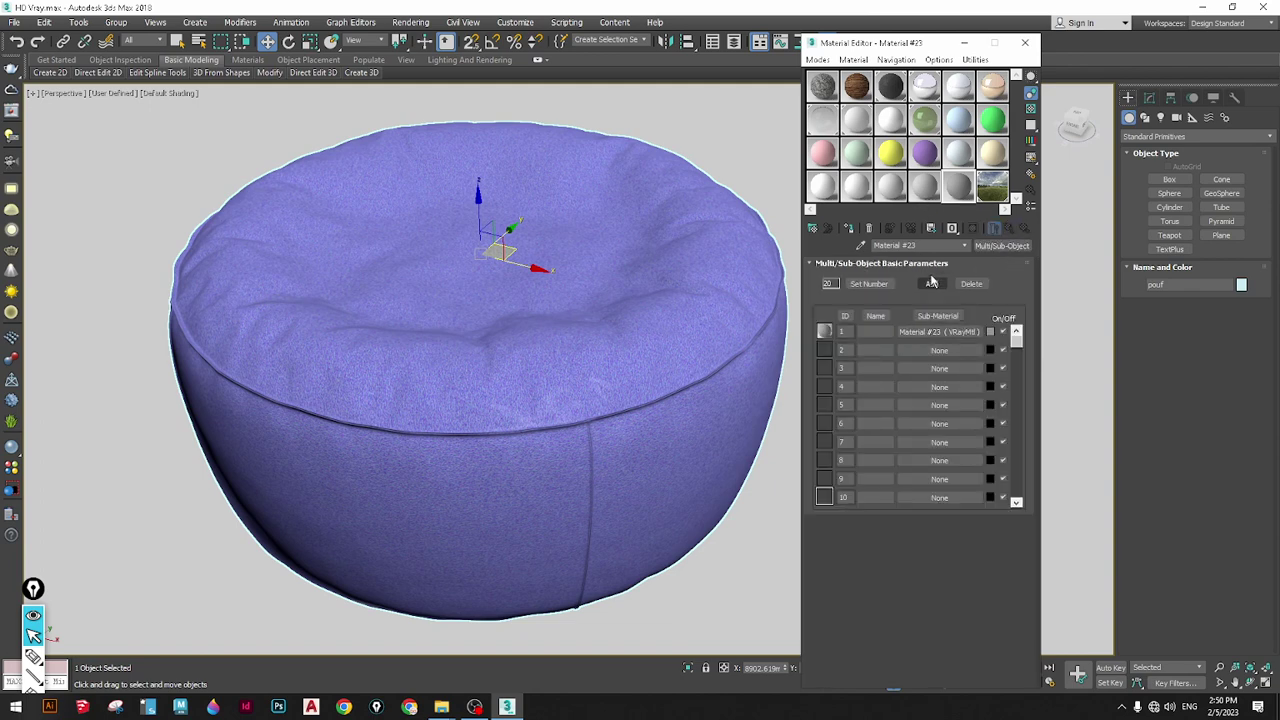
drag(921, 245, 800, 262)
text(VL merge)
Pick the pouf's leather material into the Material #22 sample slot and show it shaded in the viewport
click(926, 186)
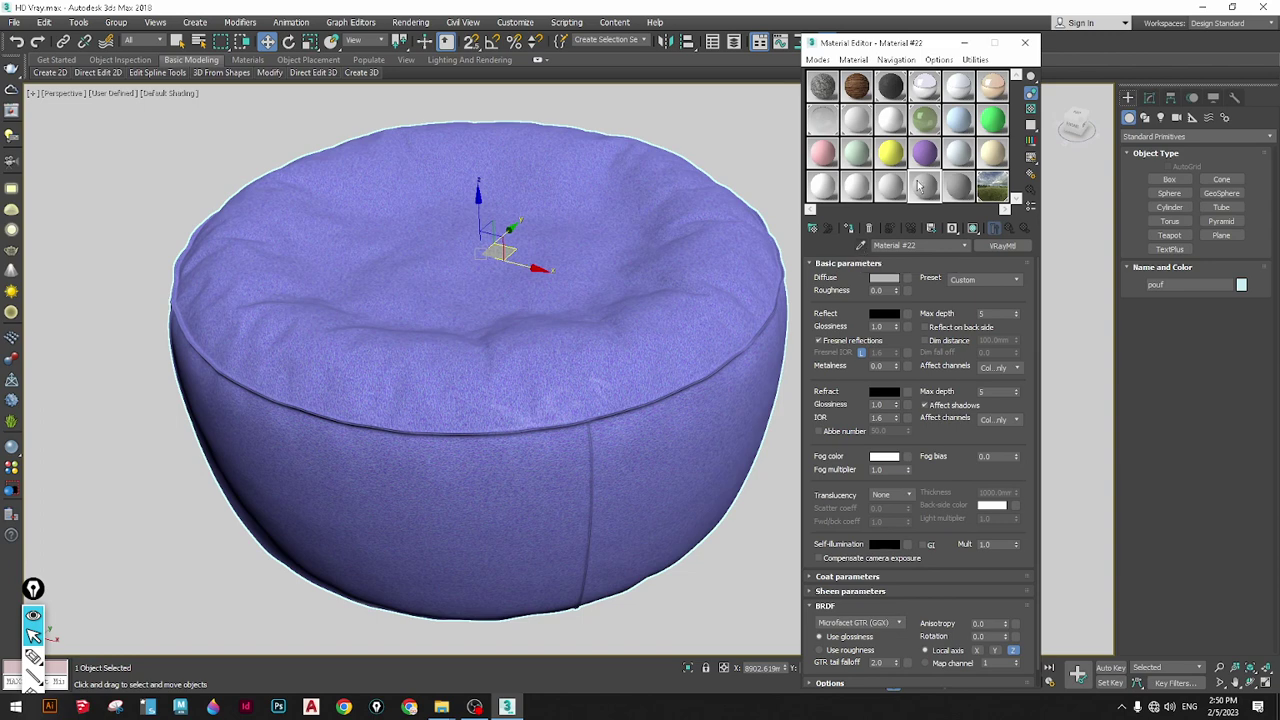
click(860, 247)
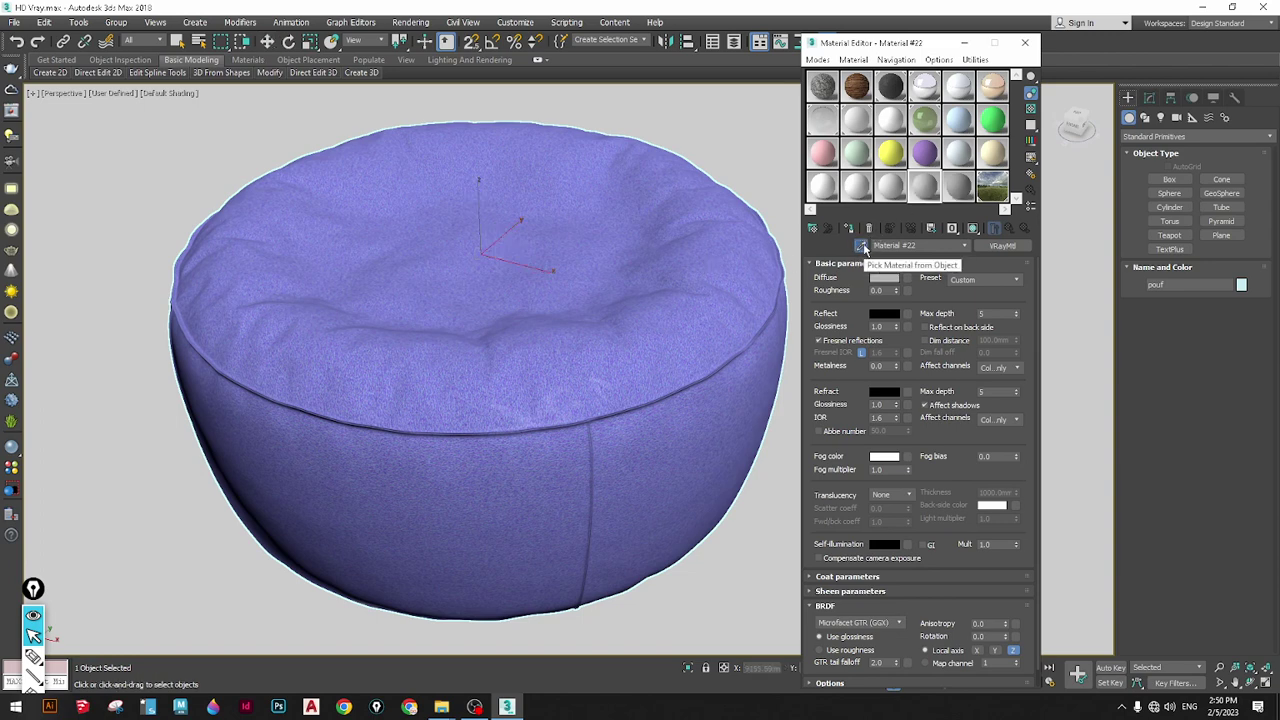
click(862, 247)
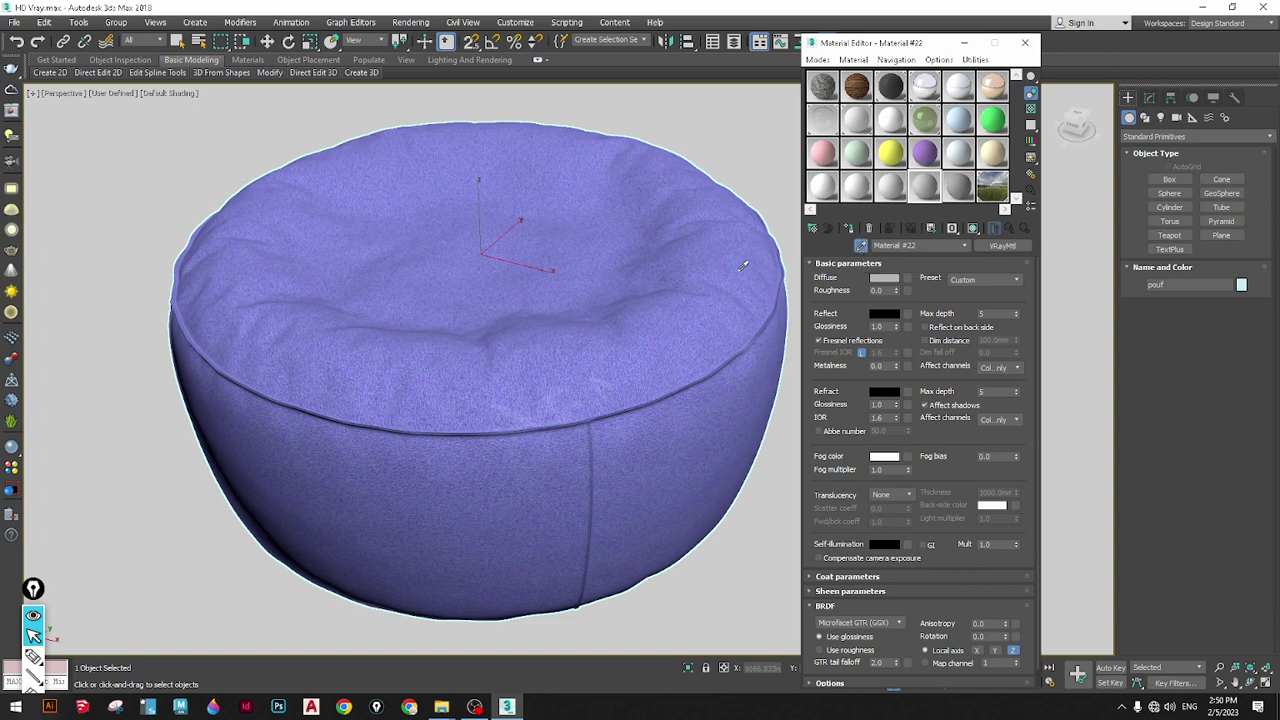
click(743, 265)
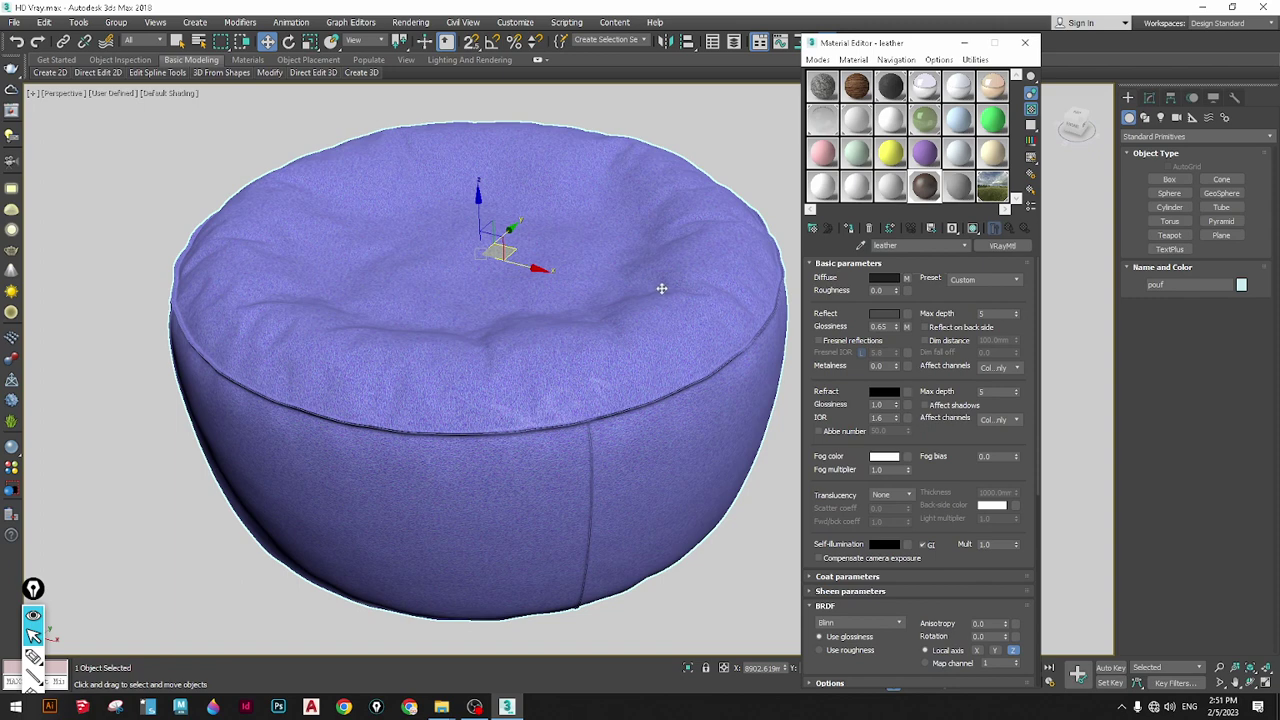
click(973, 229)
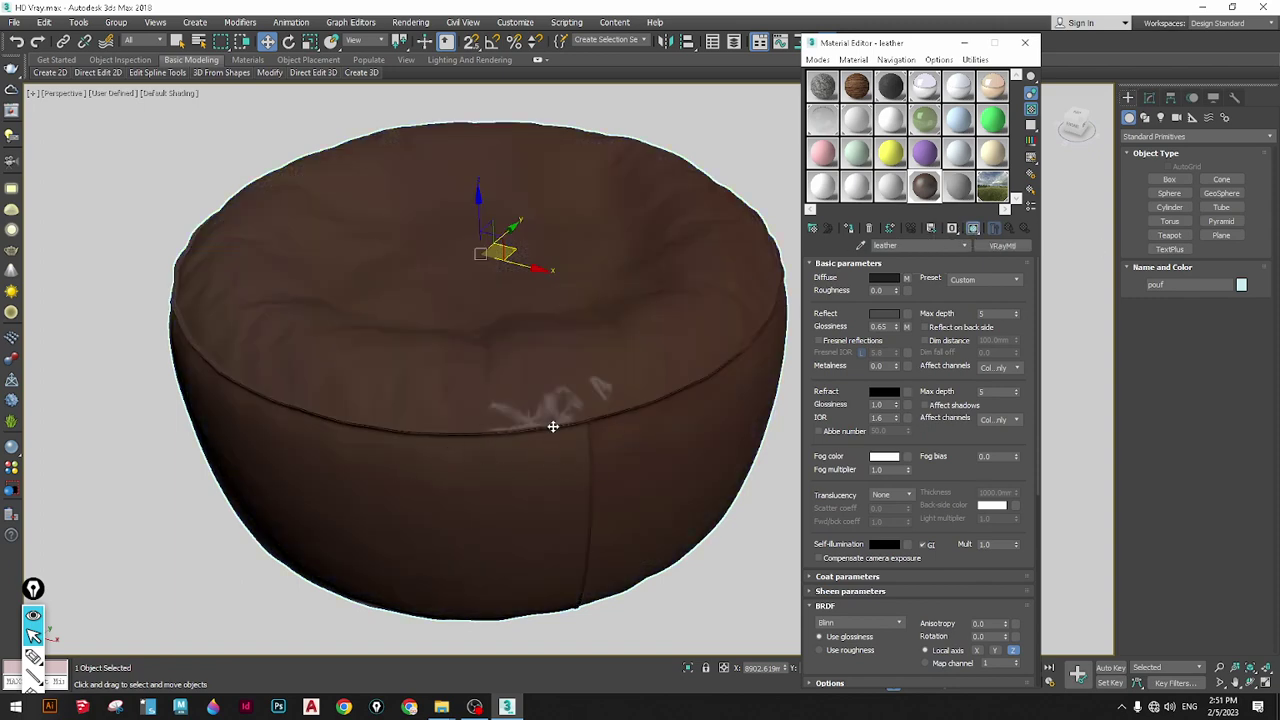
scroll(556, 424, up, 5)
scroll(834, 336, down, 1)
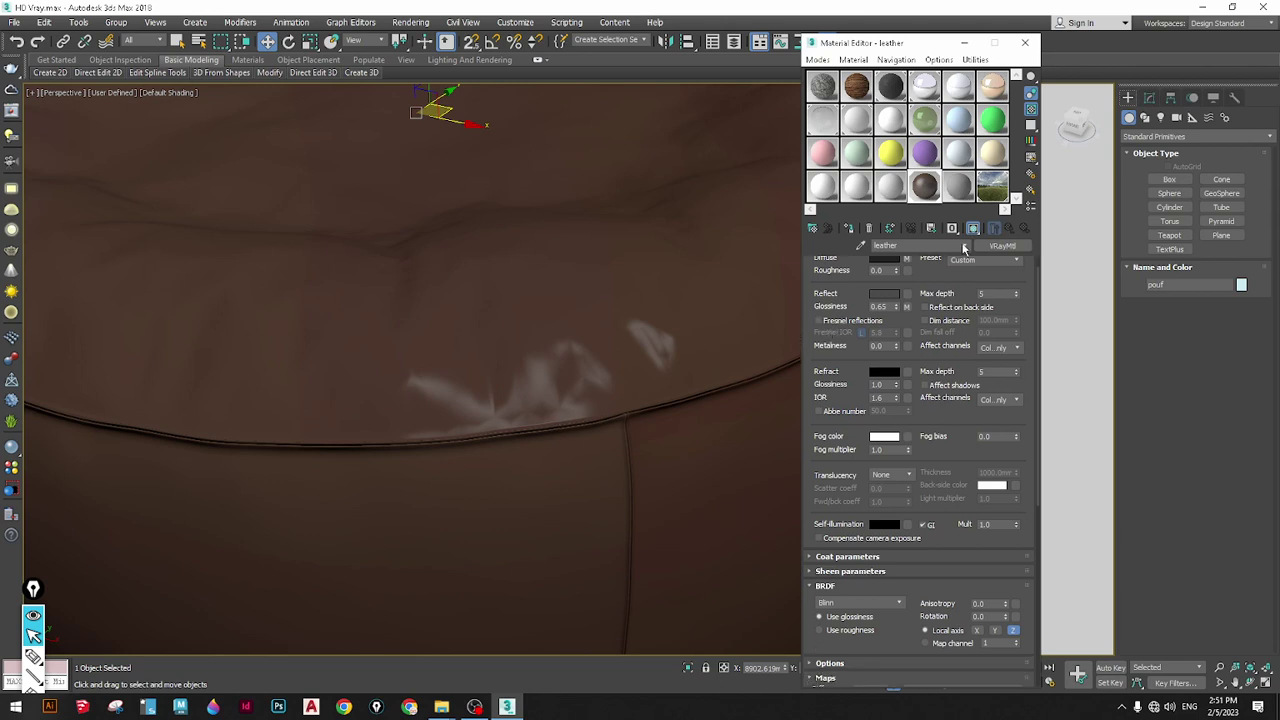
Place the leather material in ID 1 of VL merge as an instance and replace leather in its own sample slot with Material #21
click(955, 189)
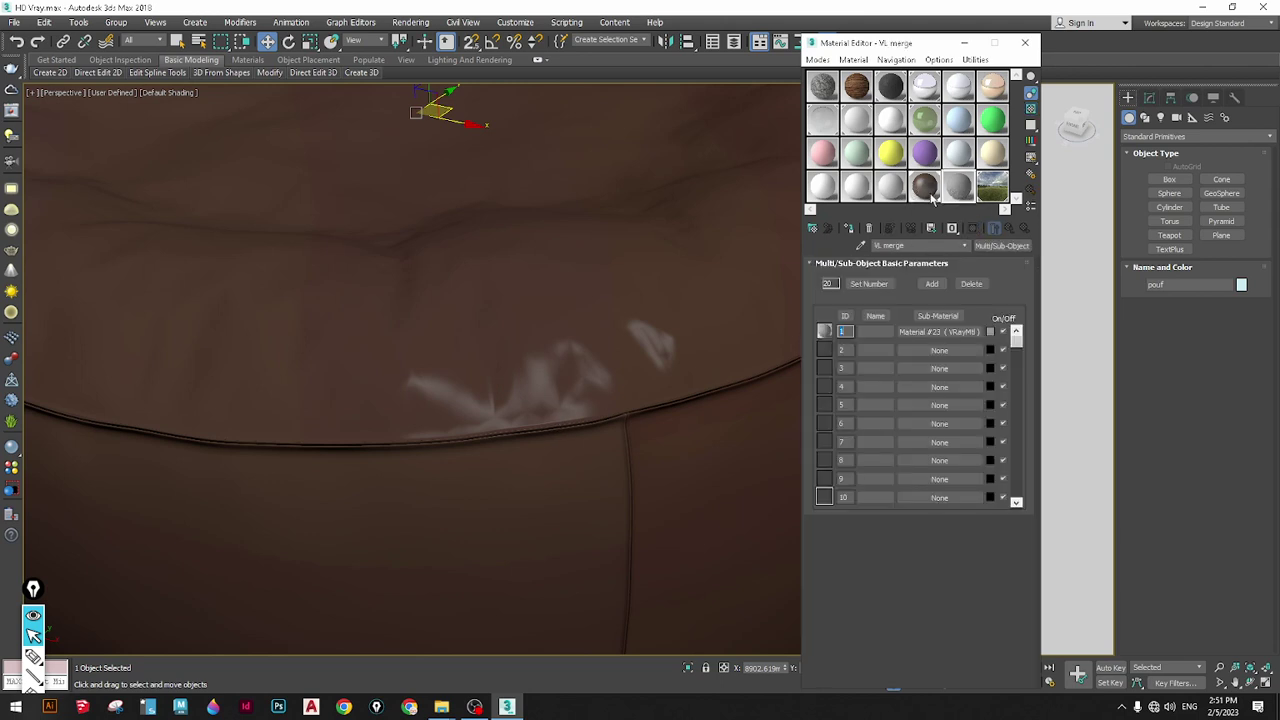
drag(933, 338, 939, 350)
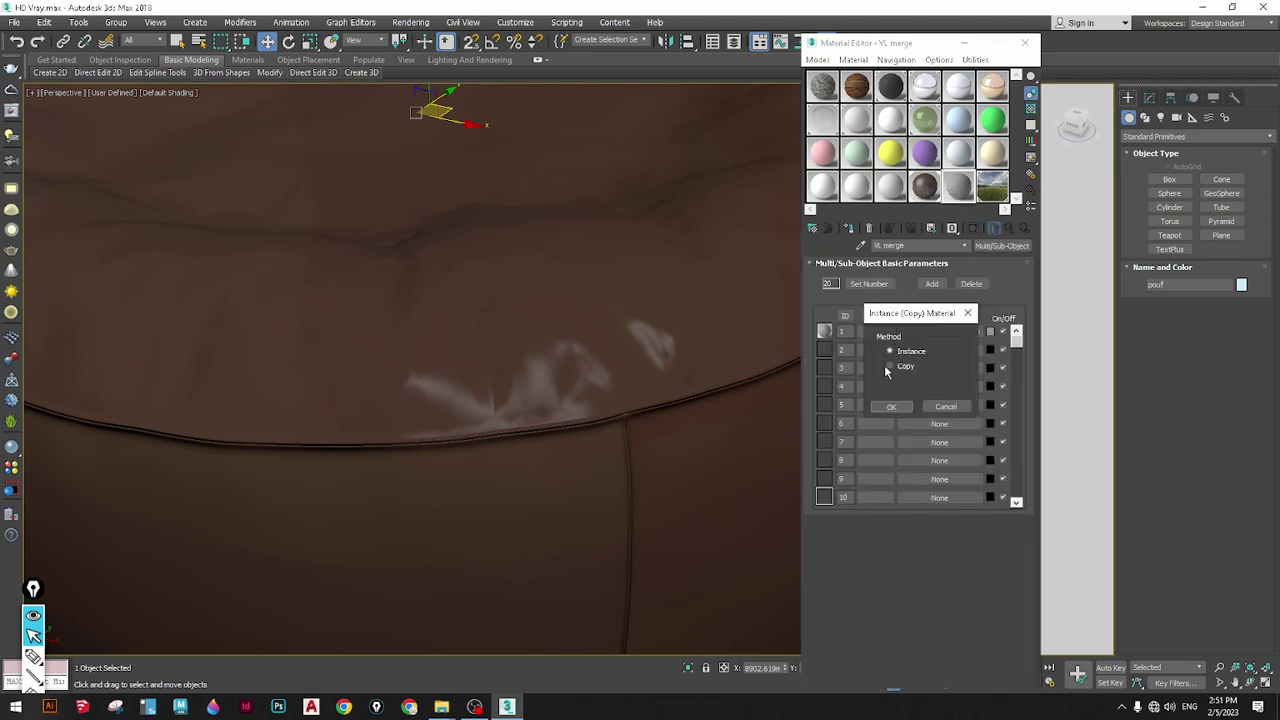
click(891, 406)
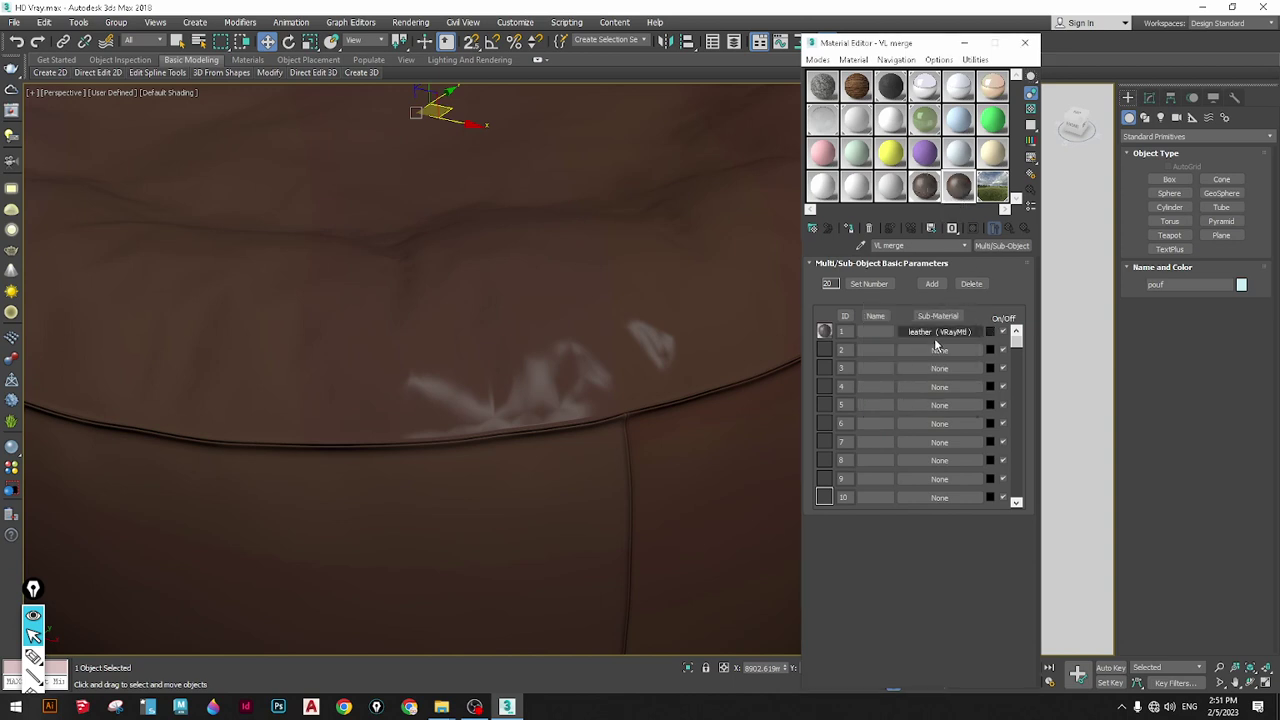
click(922, 188)
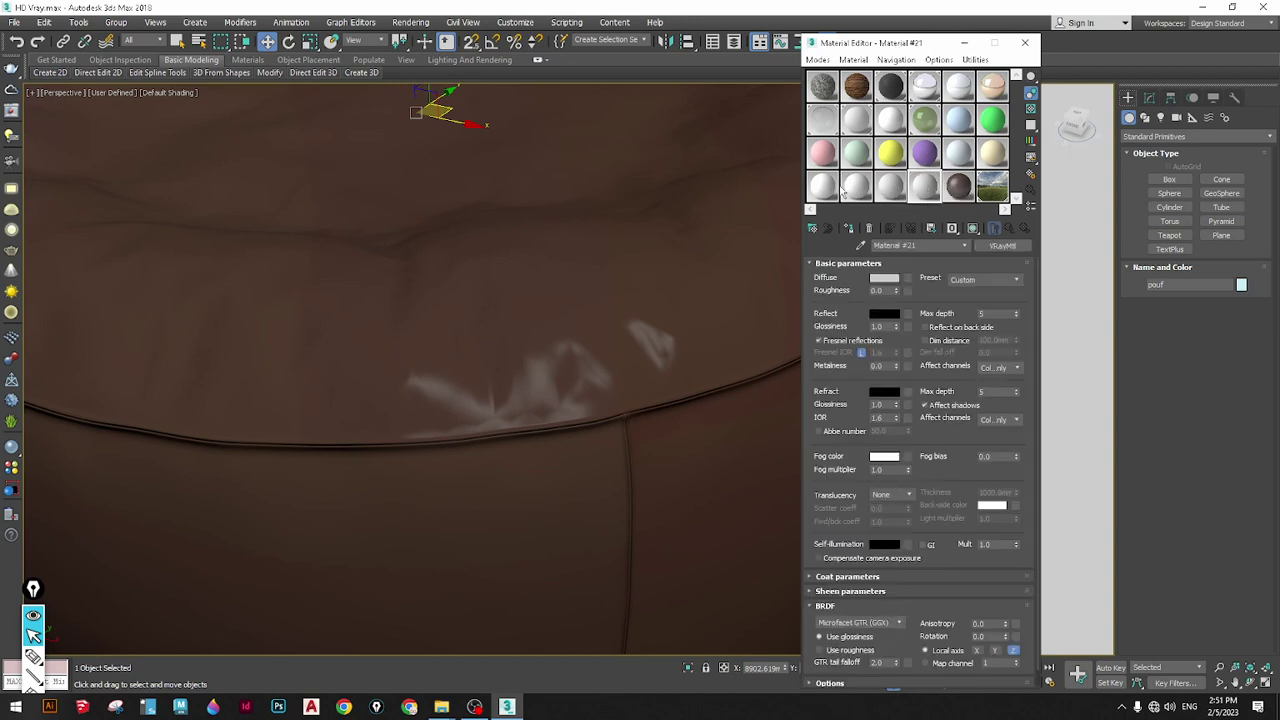
click(958, 186)
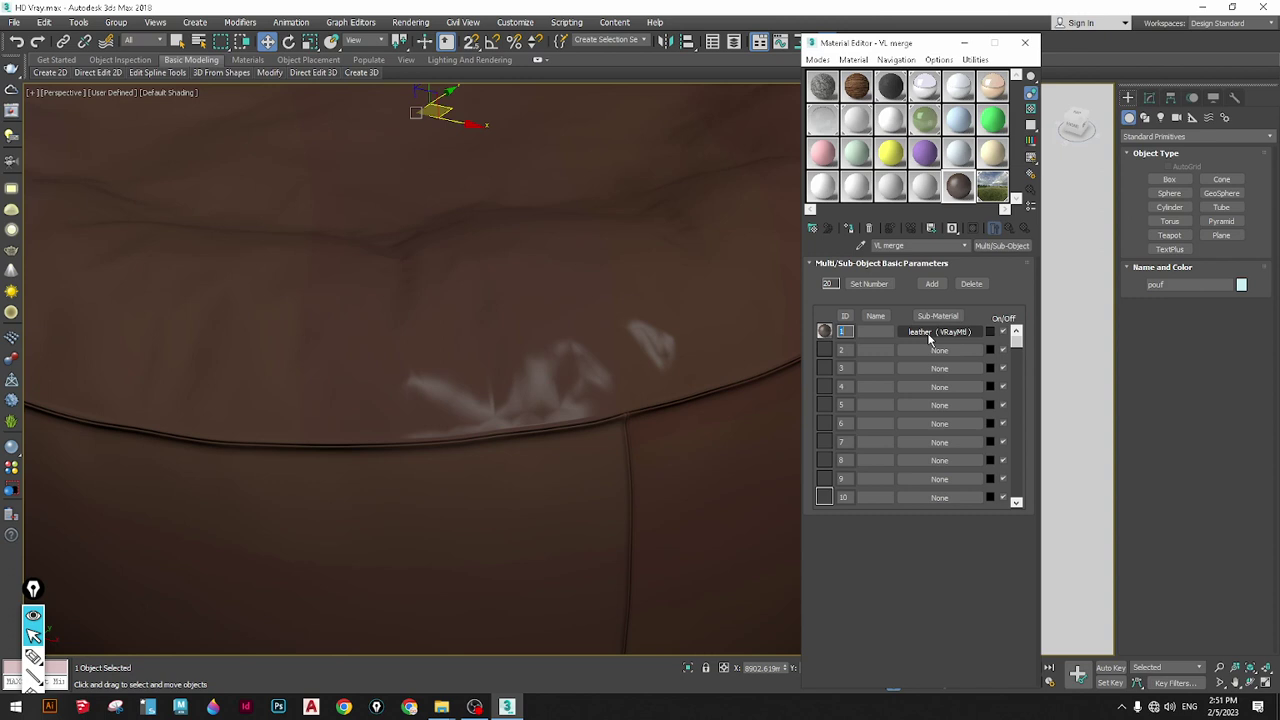
scroll(503, 360, down, 5)
middle_drag(503, 360, 497, 400)
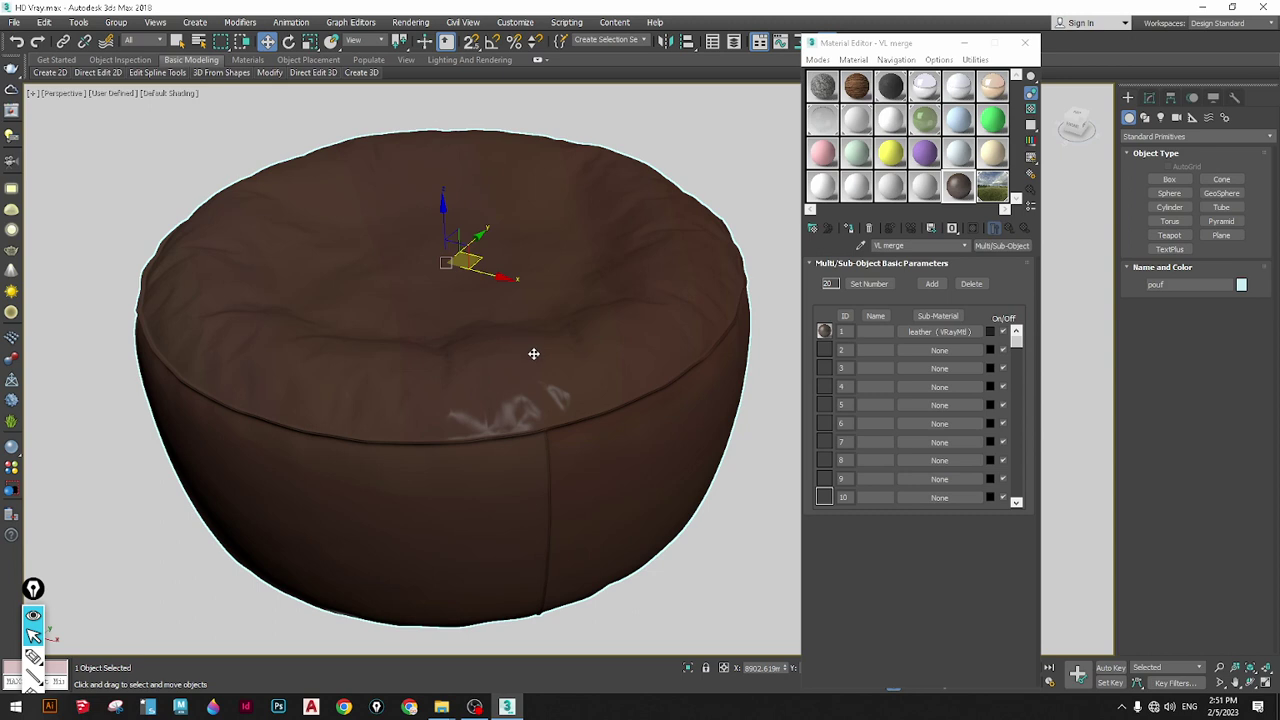
Switch to Chrome, open Google Images and search for "vai"
mouse_move(441, 707)
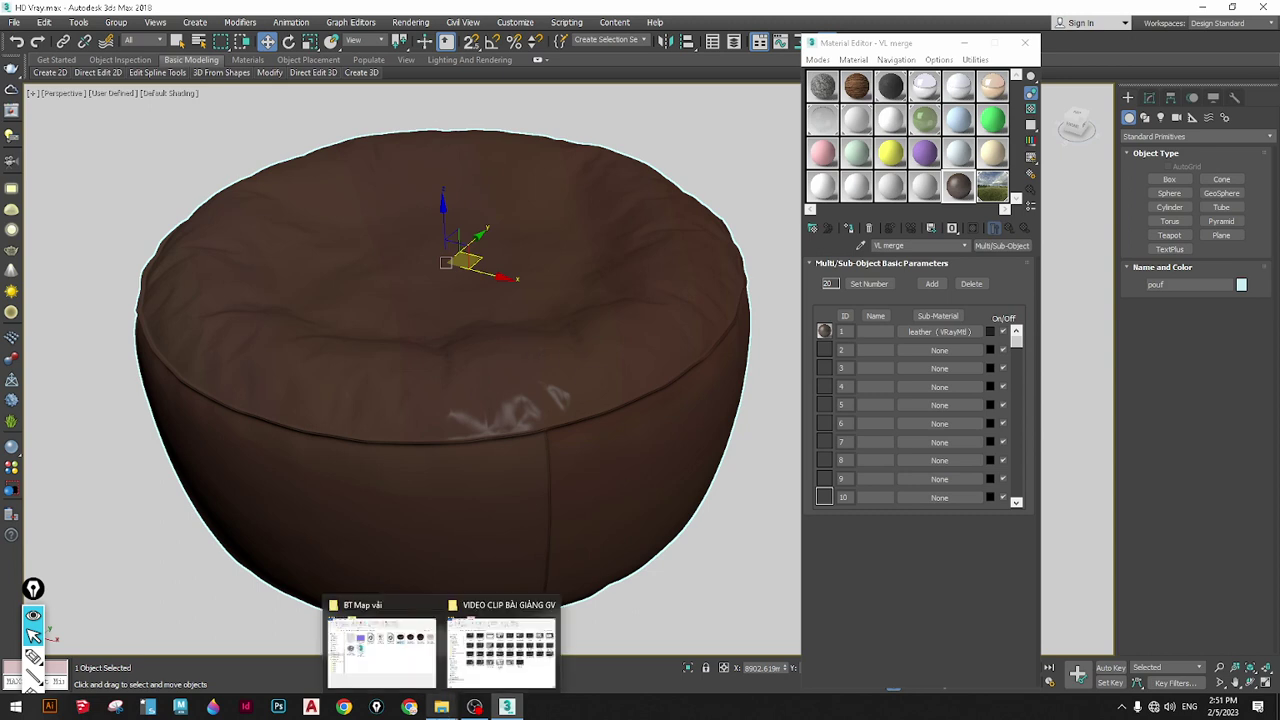
click(410, 707)
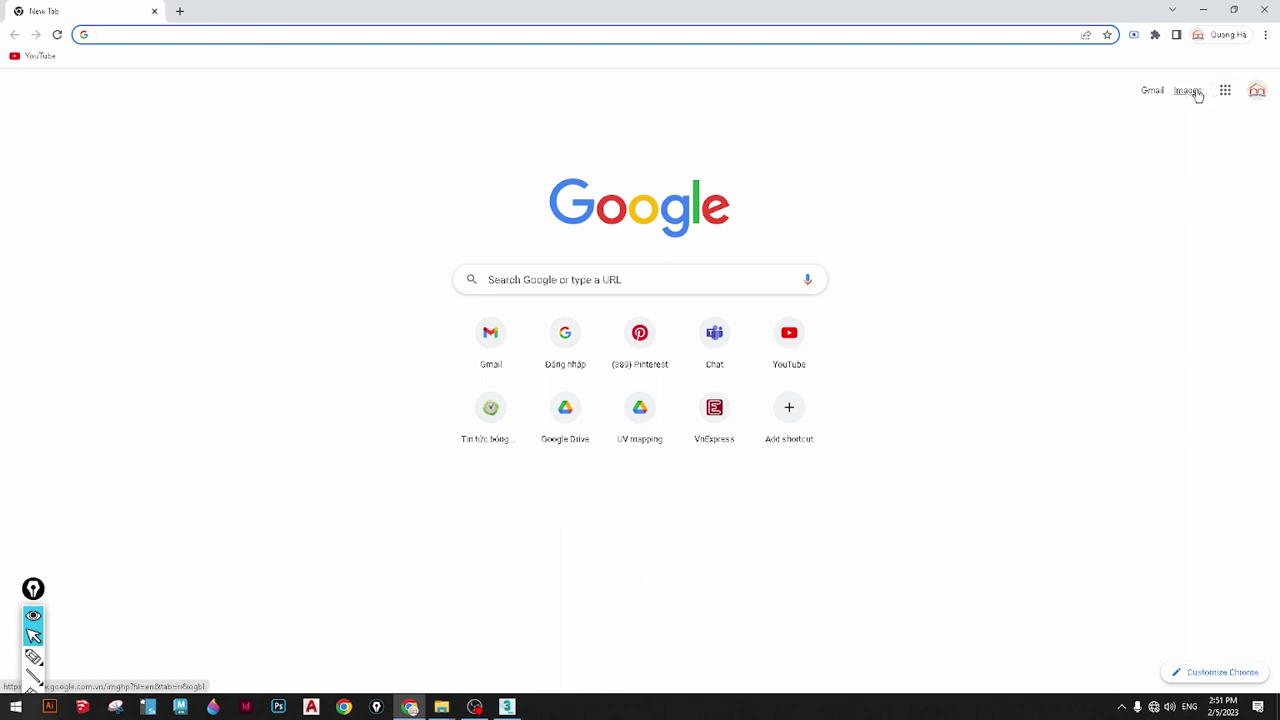
click(1197, 93)
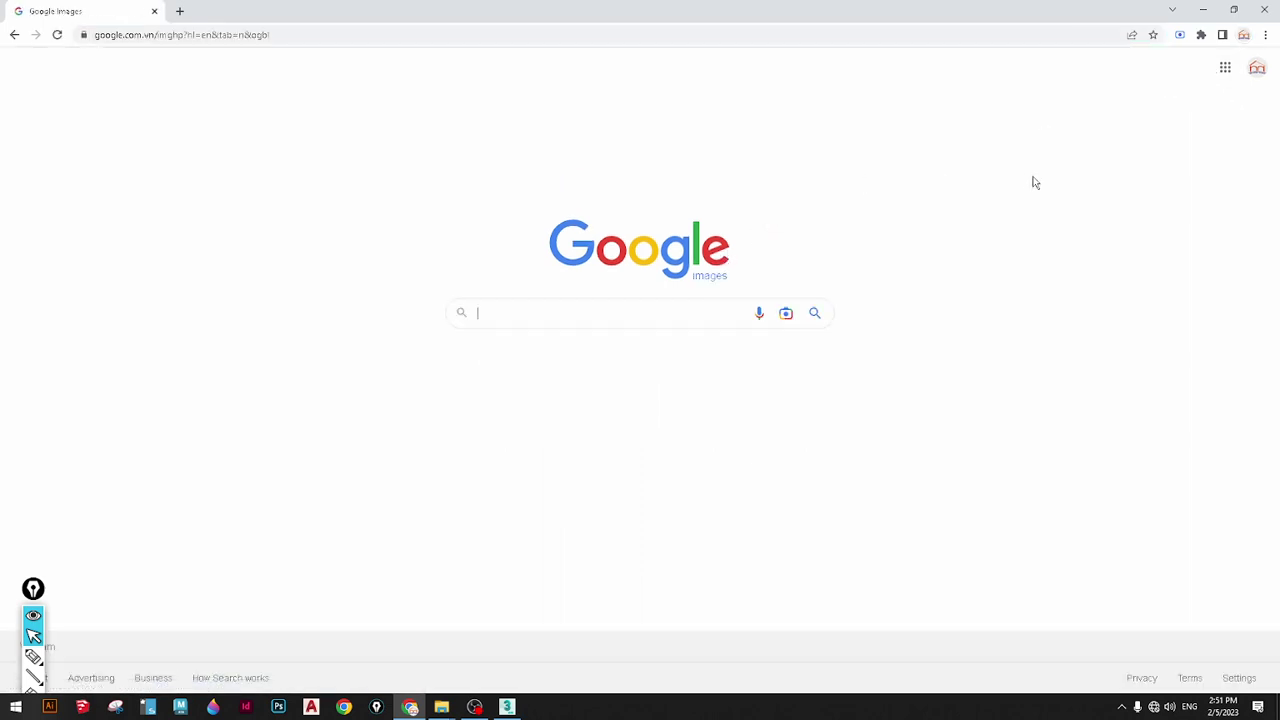
click(478, 313)
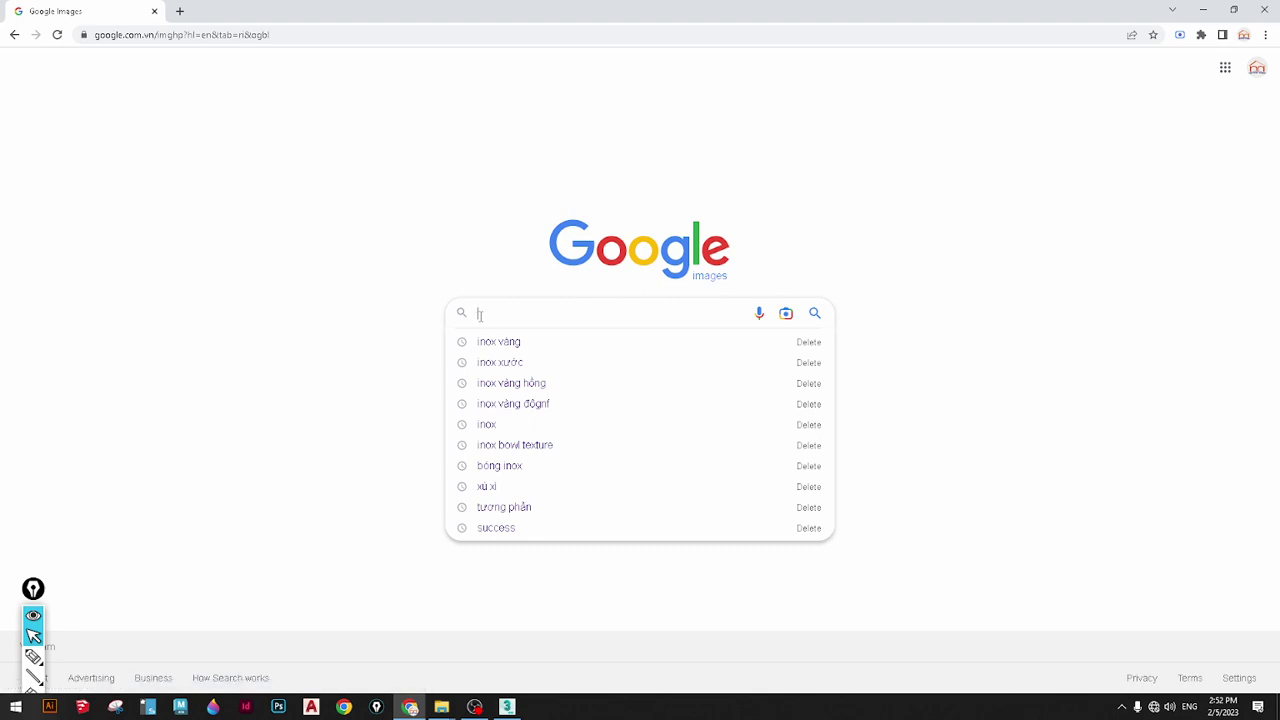
text(vai)
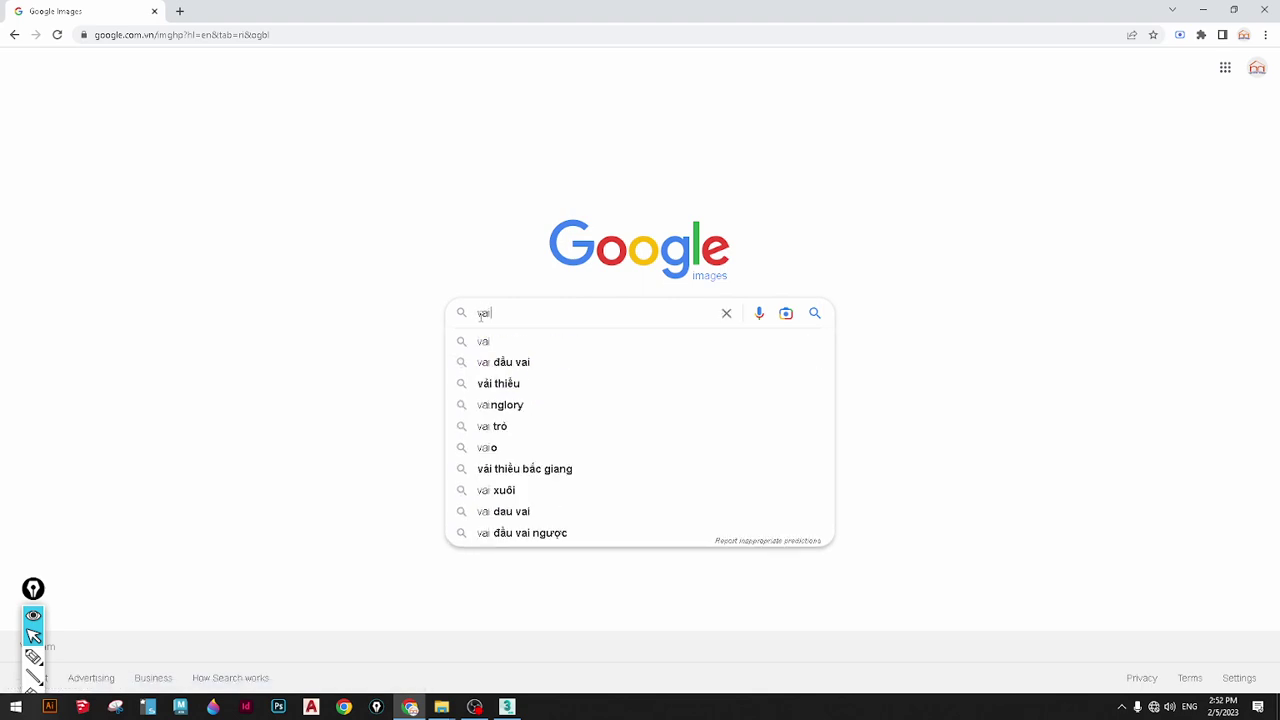
key(Return)
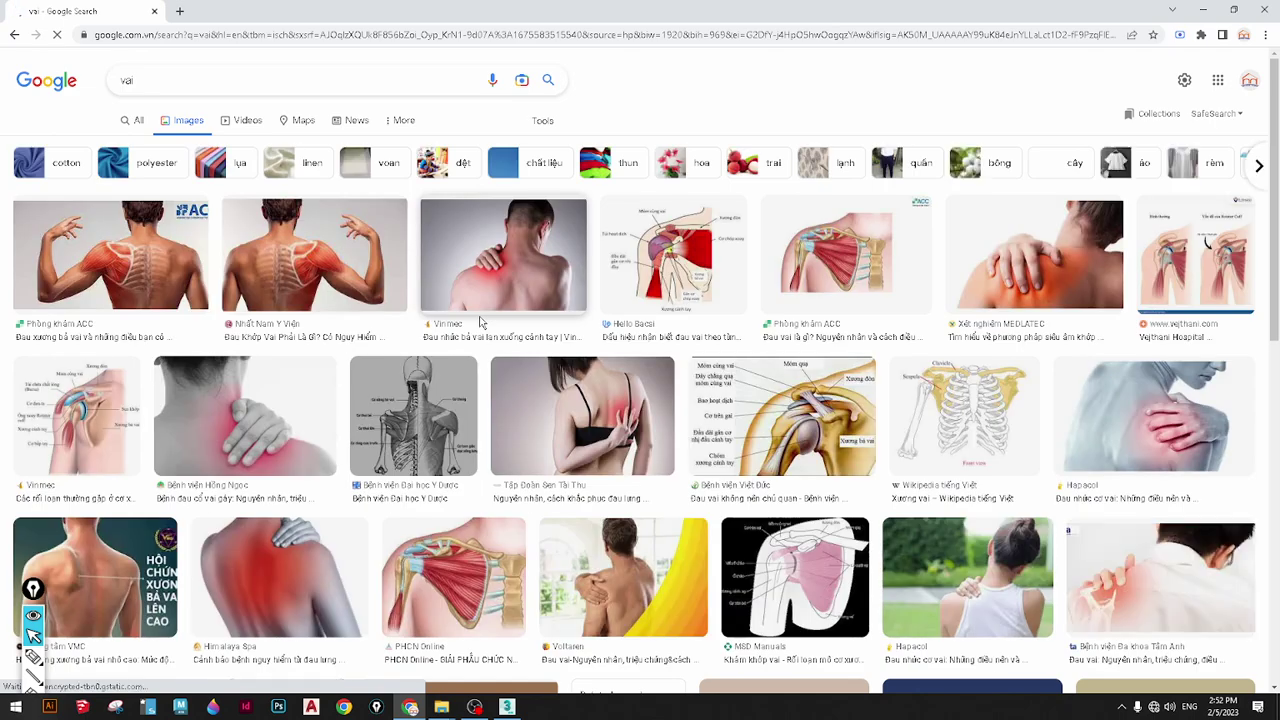
Correct the image search to "vải" and preview the teal polyester fabric from In Vải Phượng Hoàng
click(166, 80)
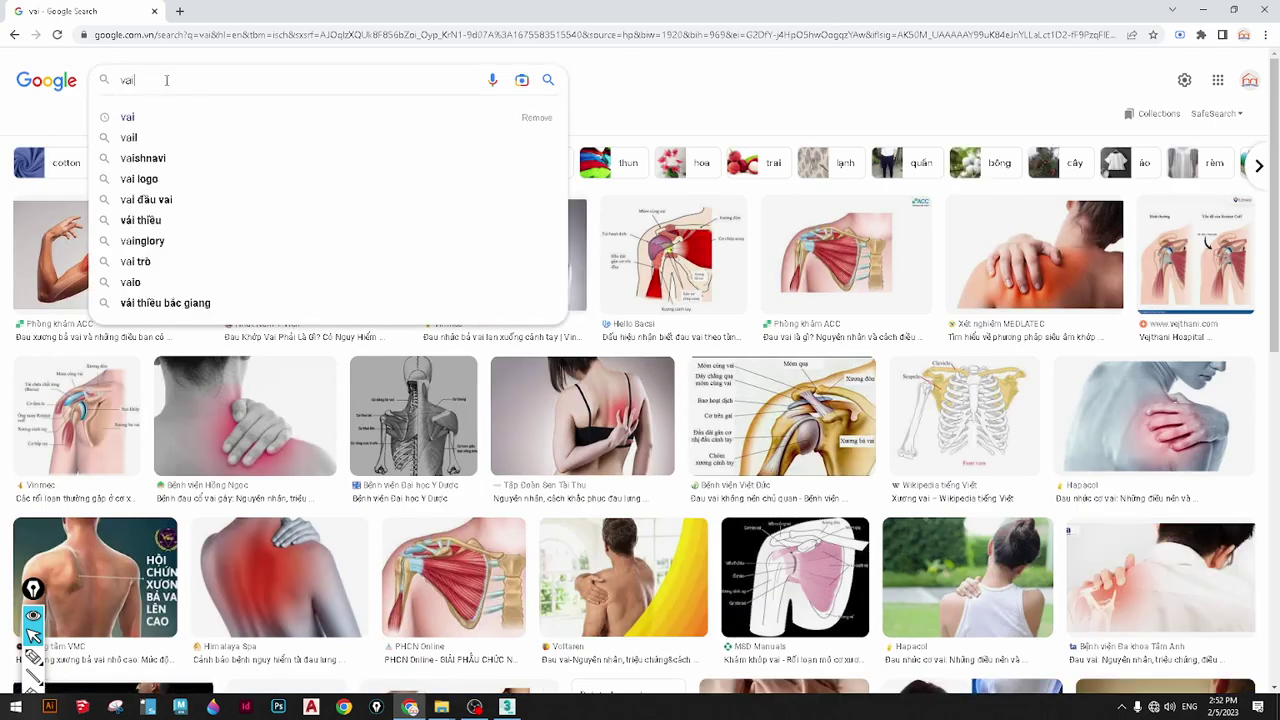
key(BackSpace)
text(ir)
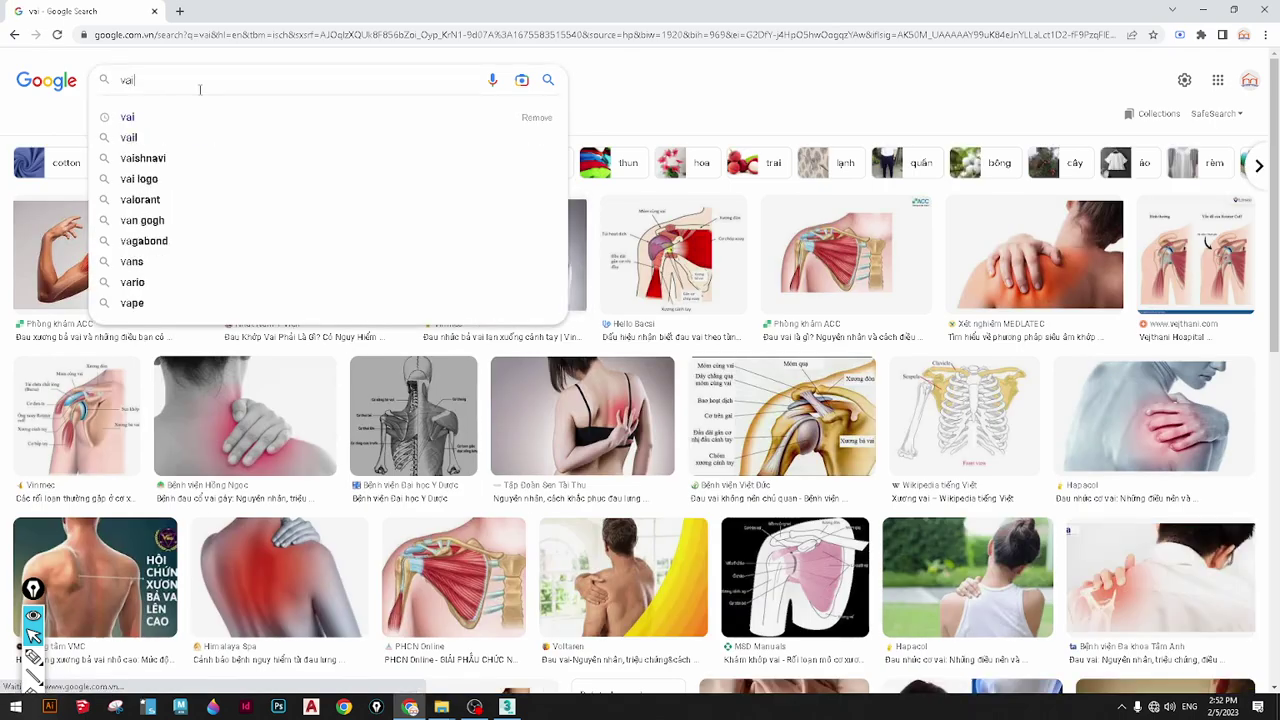
key(Return)
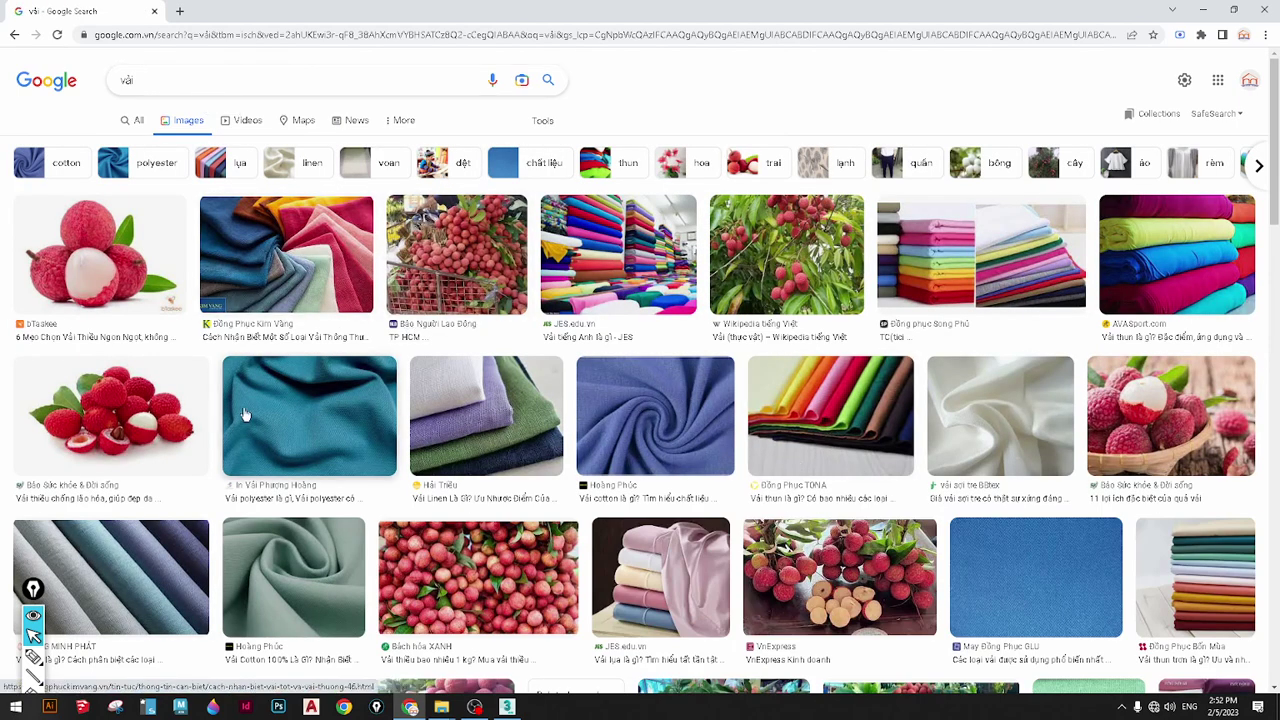
click(275, 428)
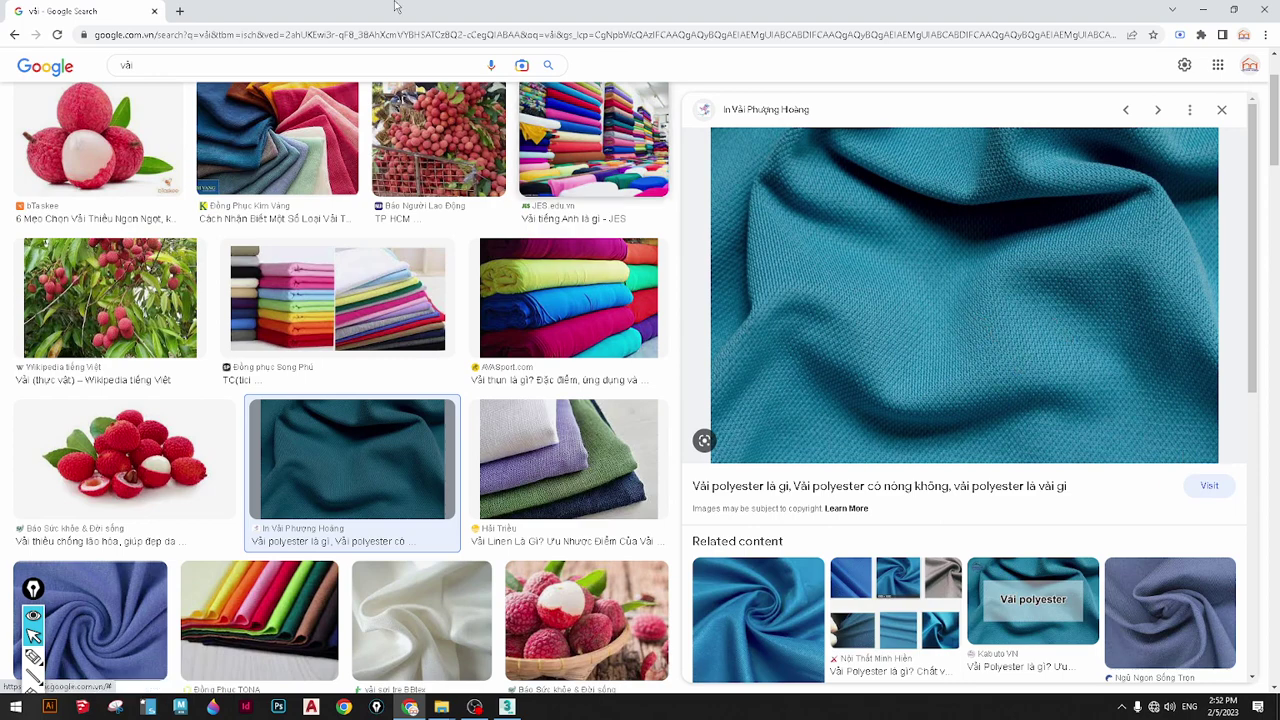
Search for "vải cotton" images using the suggested query
click(195, 62)
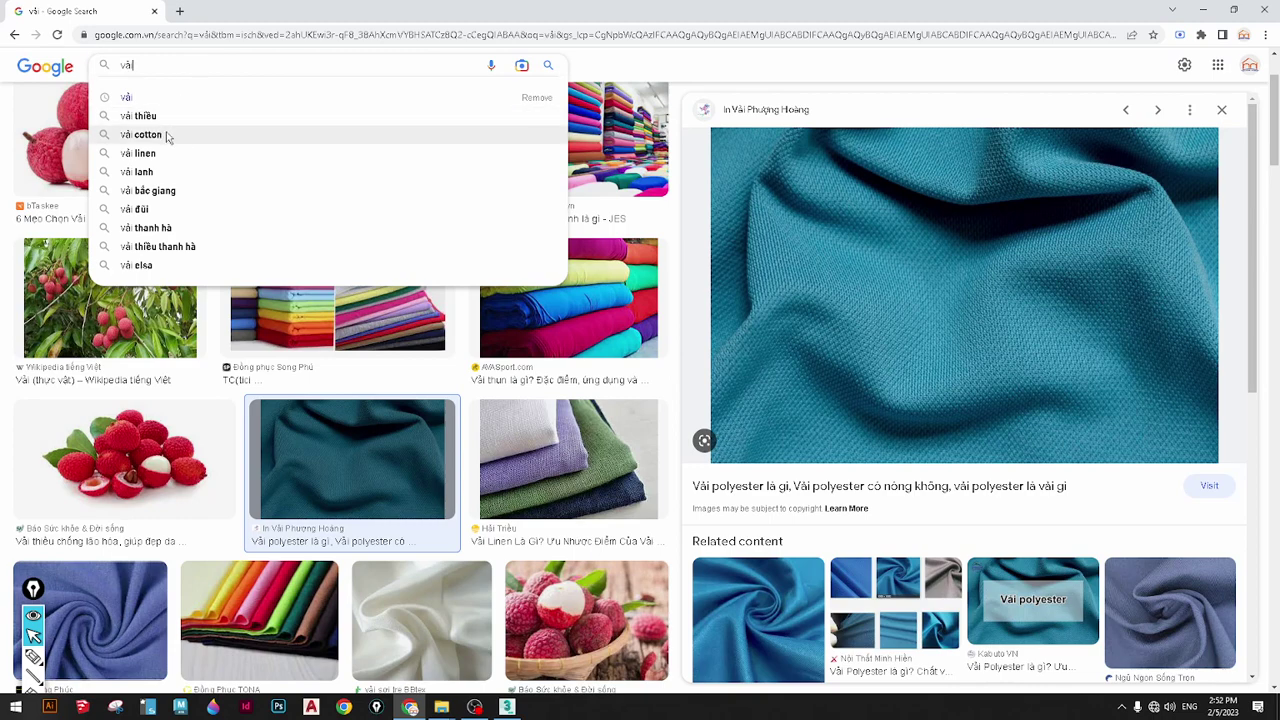
scroll(868, 497, down, 3)
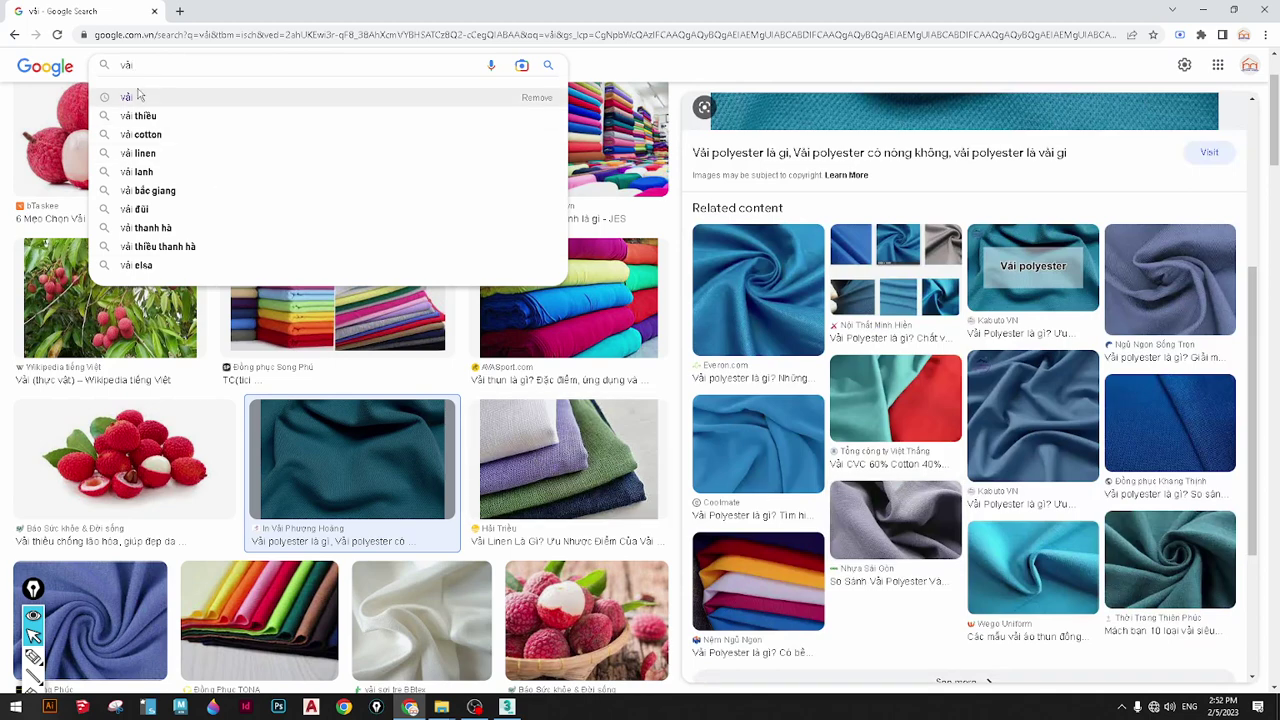
click(149, 134)
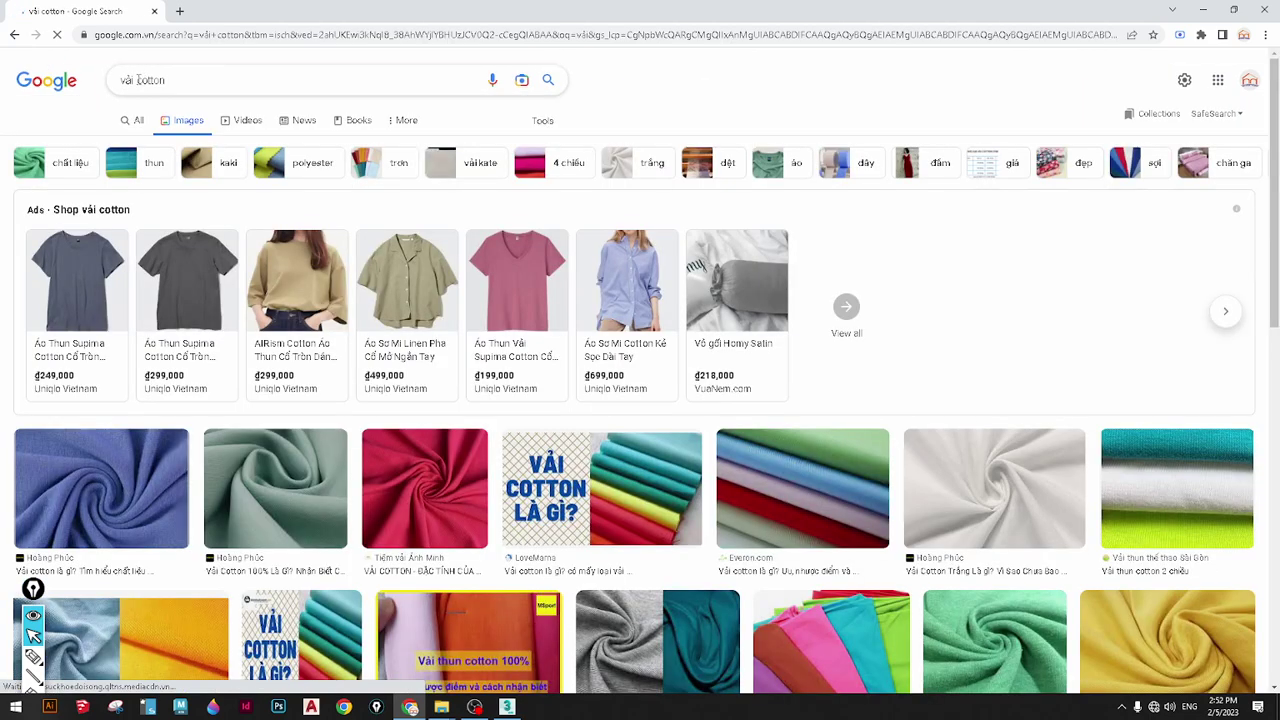
Change the image search to the suggested query "cotton texture"
double_click(128, 80)
key(BackSpace)
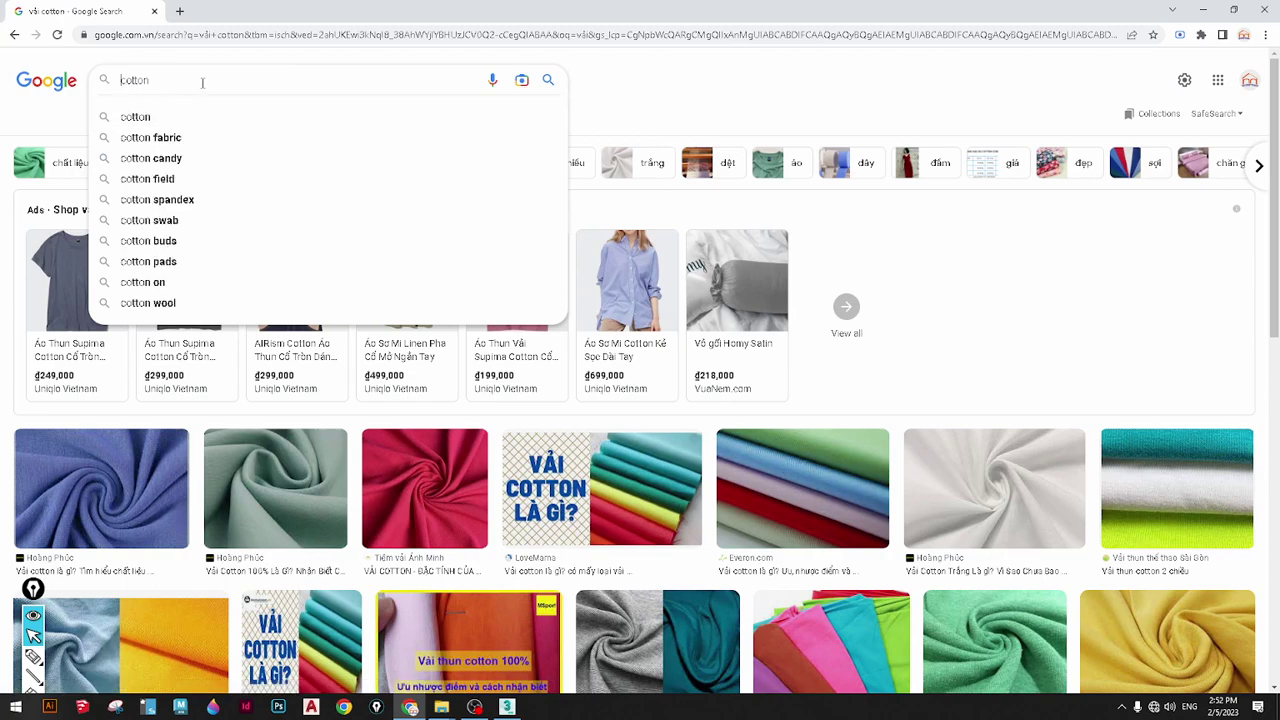
text(te)
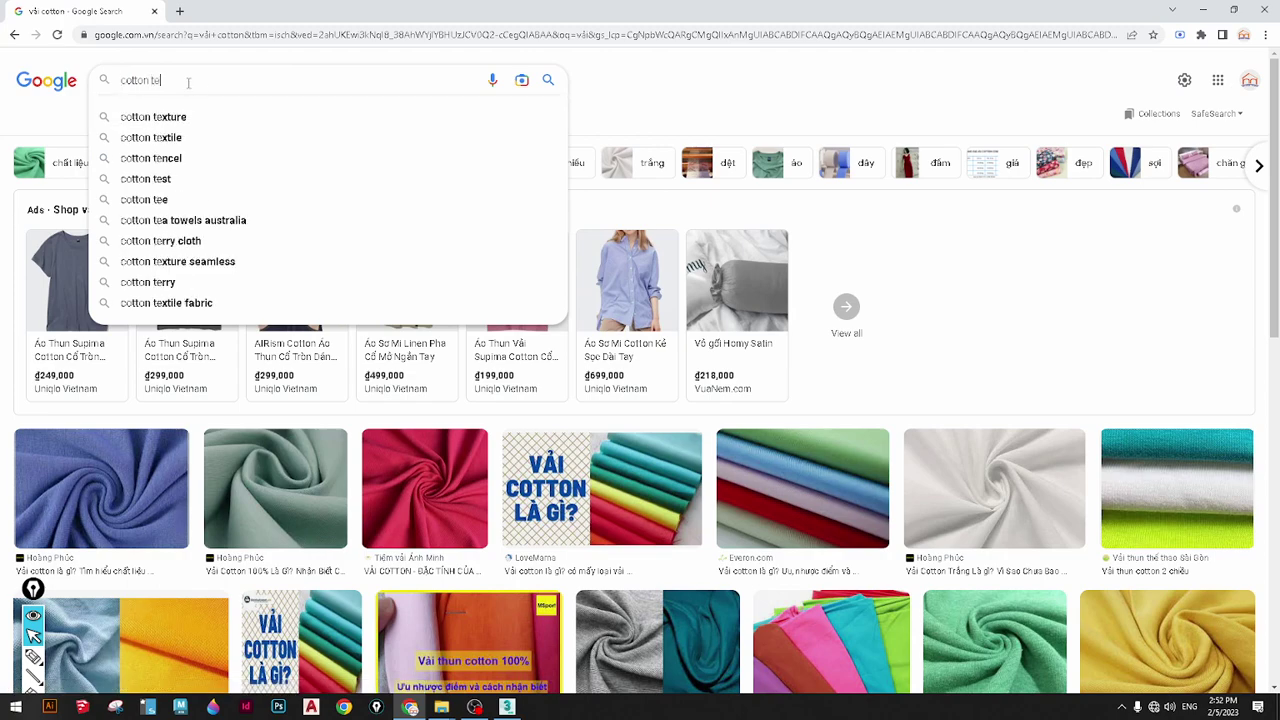
click(192, 117)
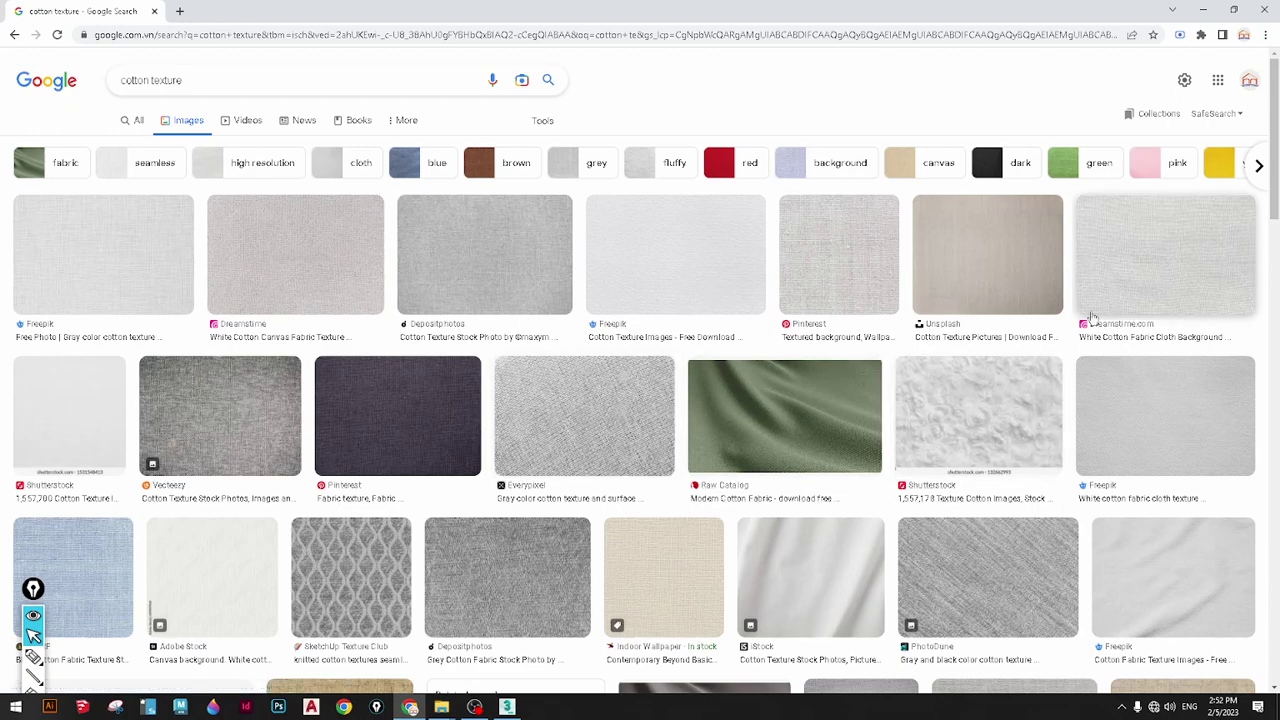
Preview the Pinterest cotton texture with its related images and the grey cotton fabric from Depositphotos
click(820, 291)
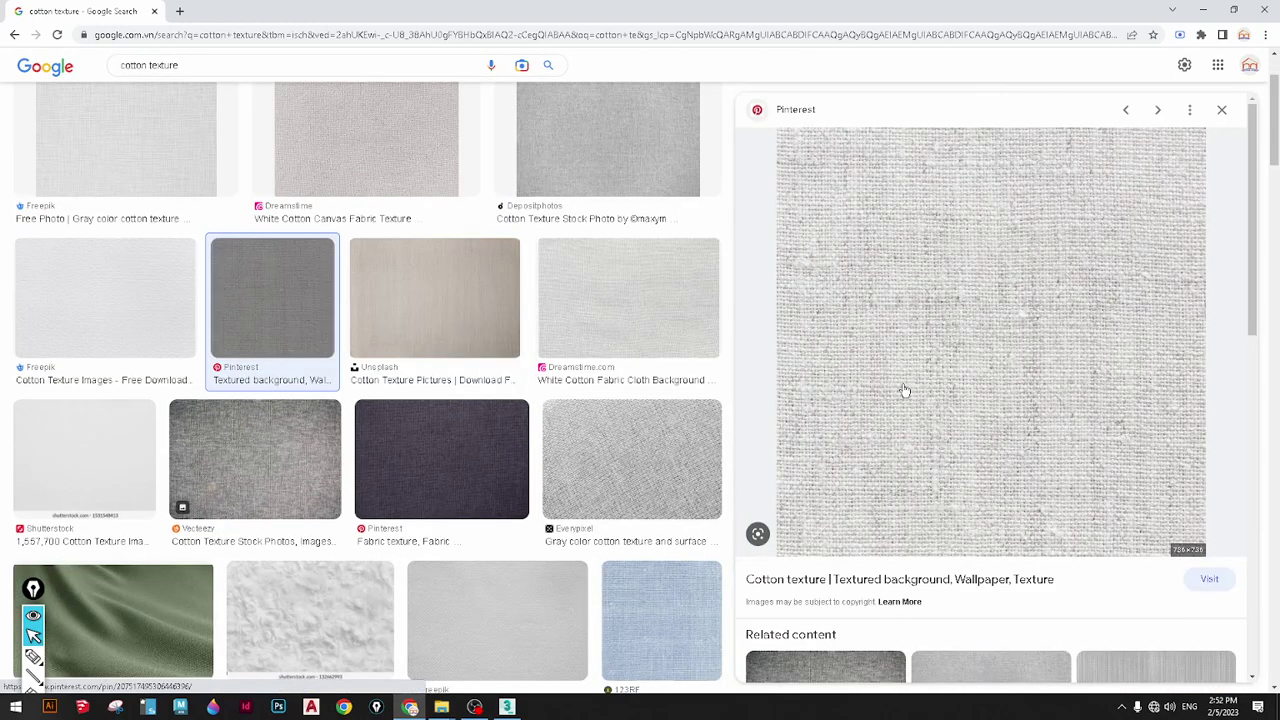
scroll(915, 380, down, 5)
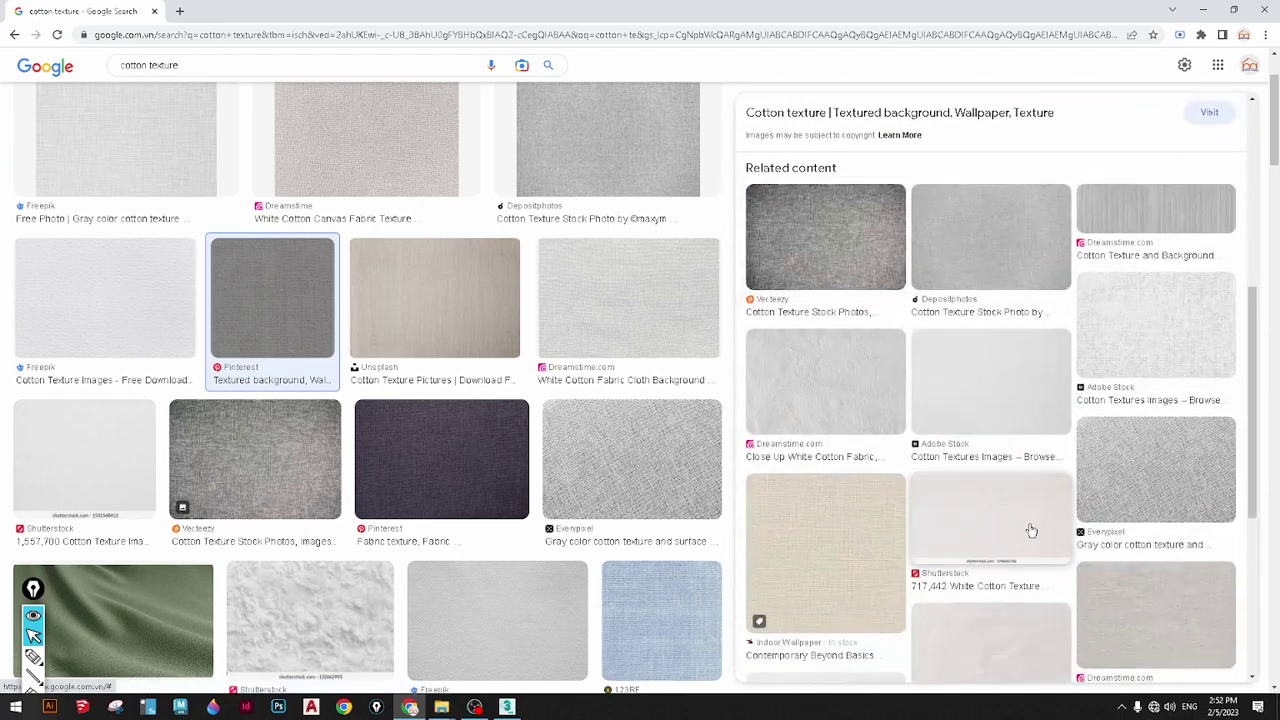
scroll(820, 518, down, 1)
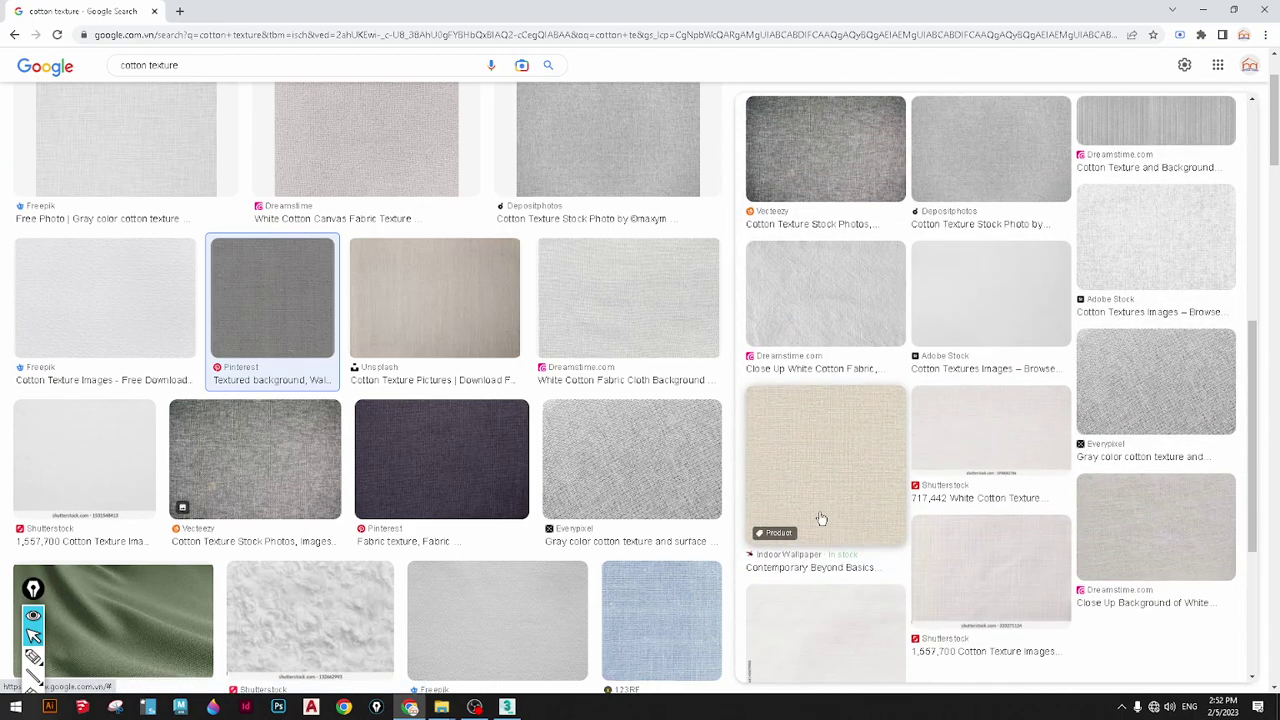
scroll(492, 519, down, 3)
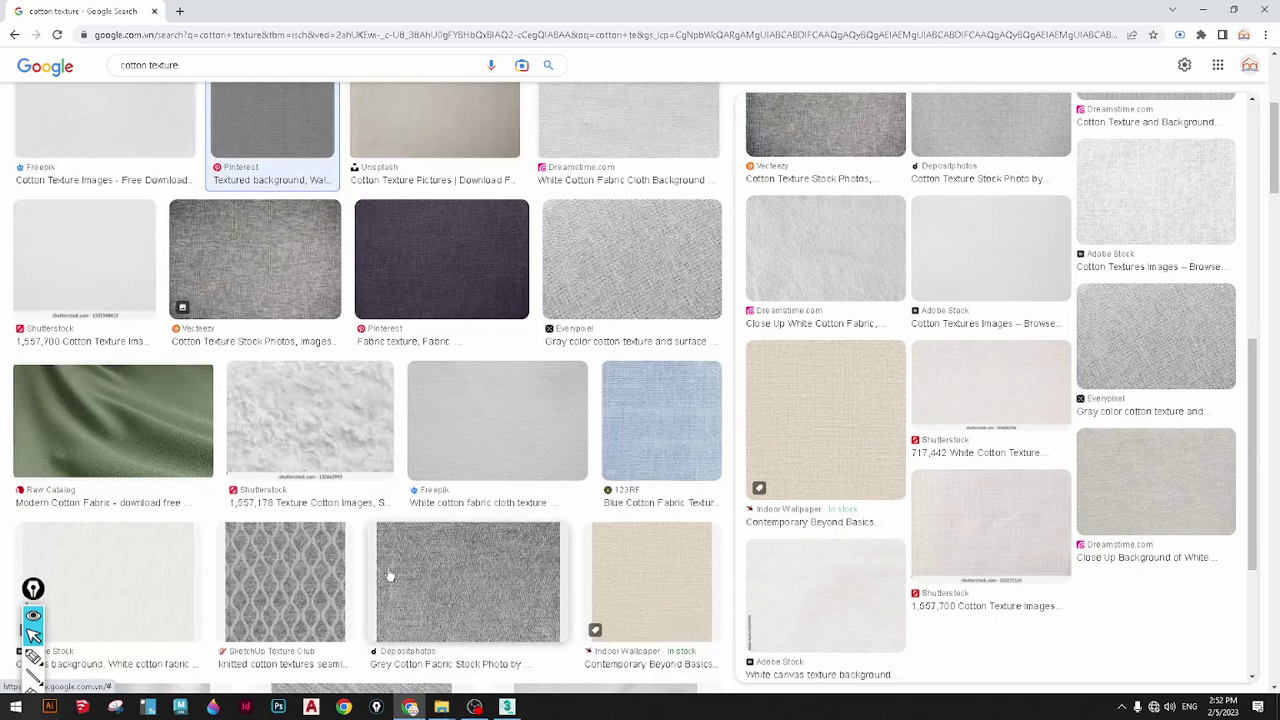
click(470, 580)
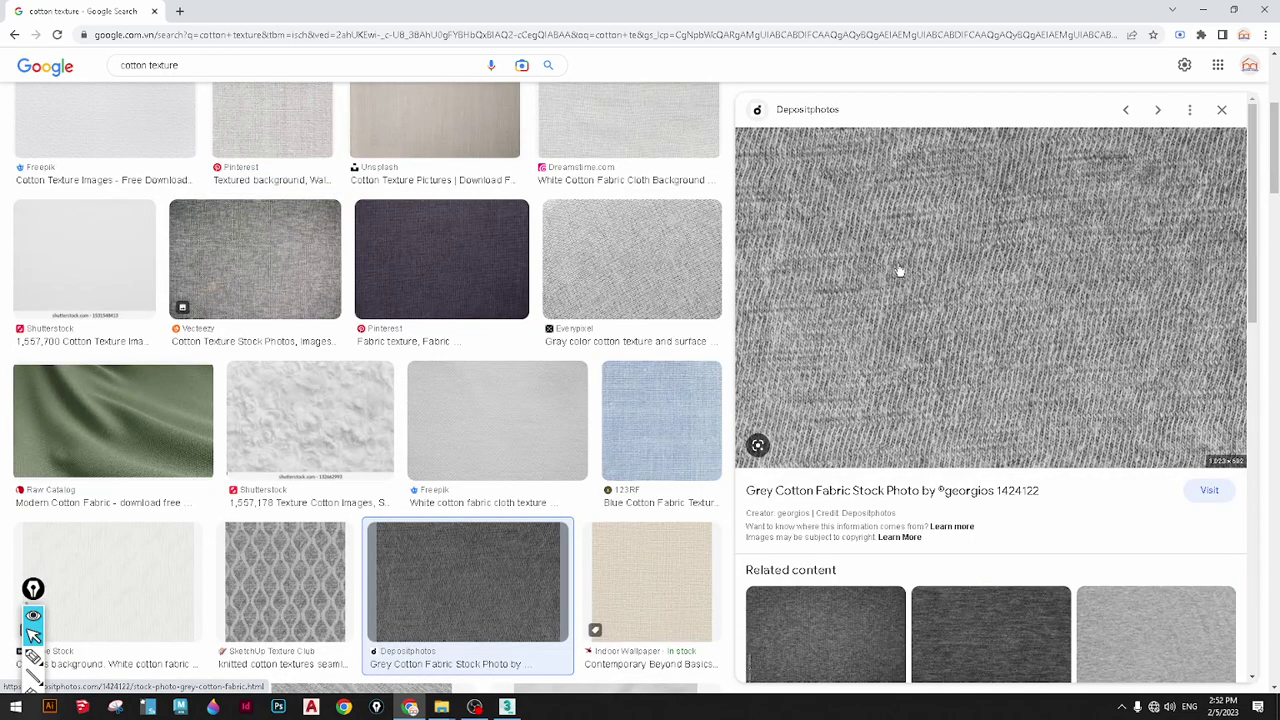
Preview Loome Fabrics' grey cotton linen and Dalston Mill Fabrics' Cotton Rich Linen Look Sparkle from the related images
scroll(845, 497, down, 3)
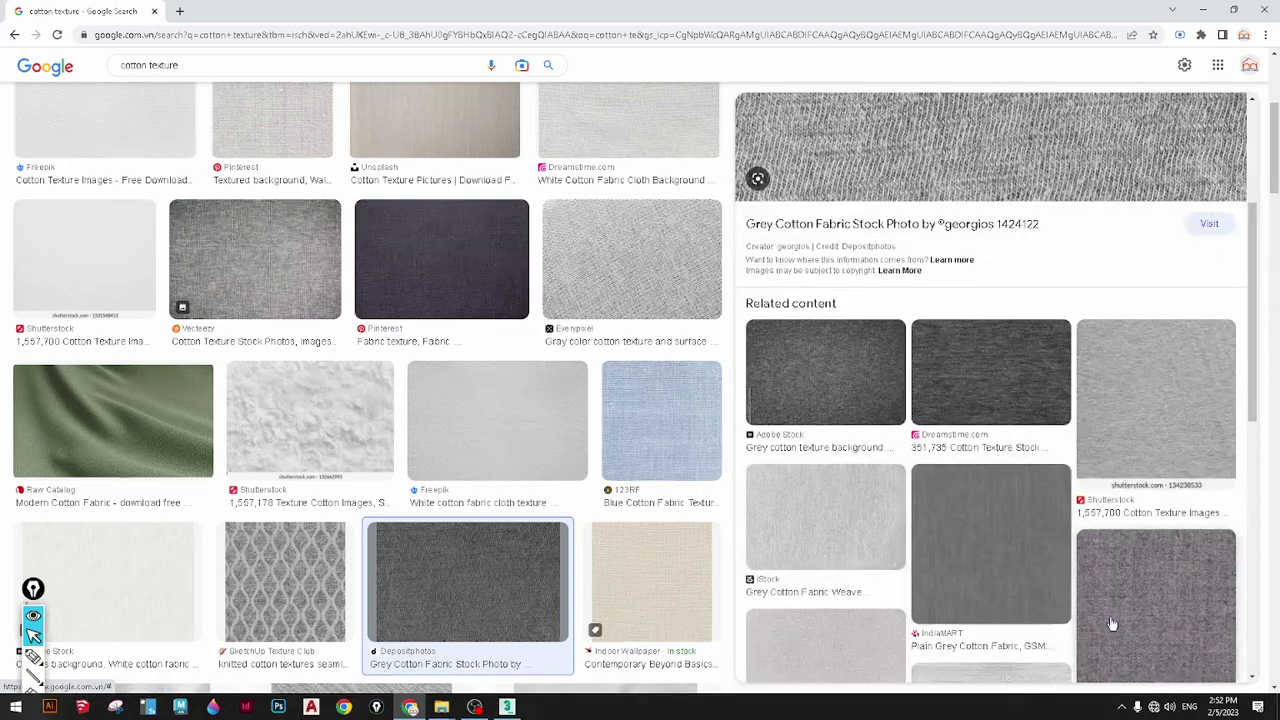
scroll(991, 412, down, 3)
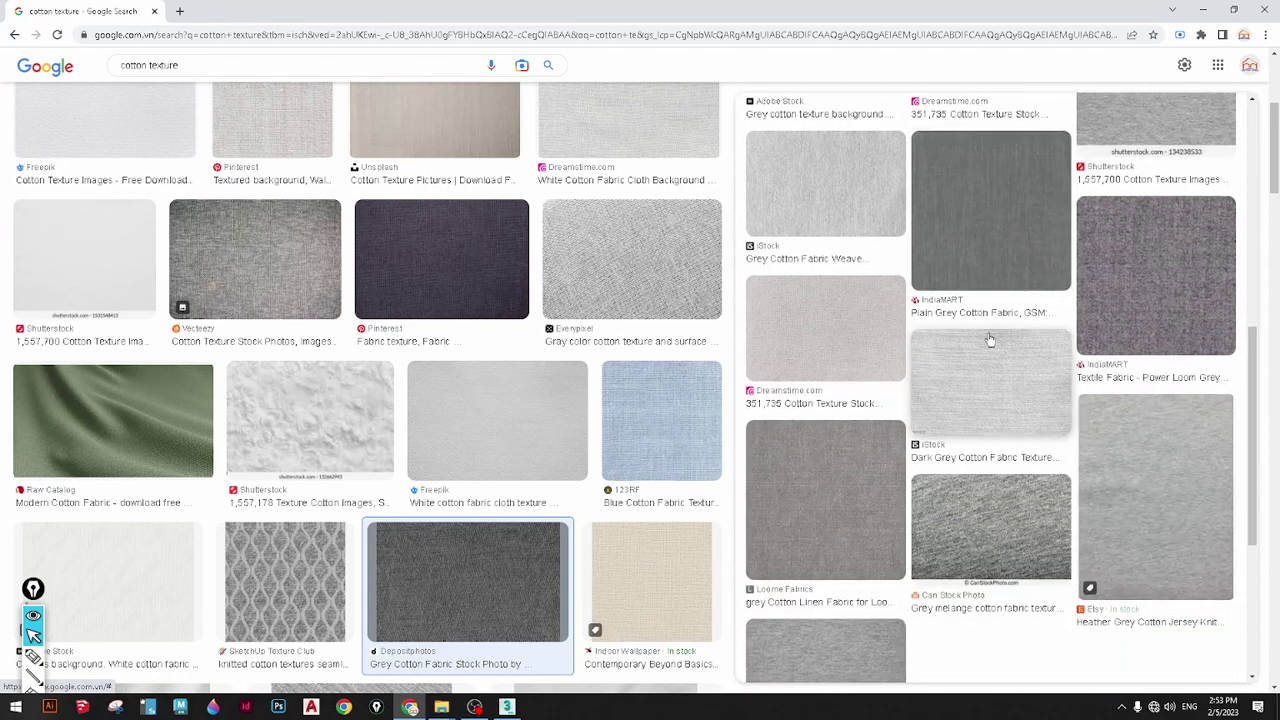
click(835, 493)
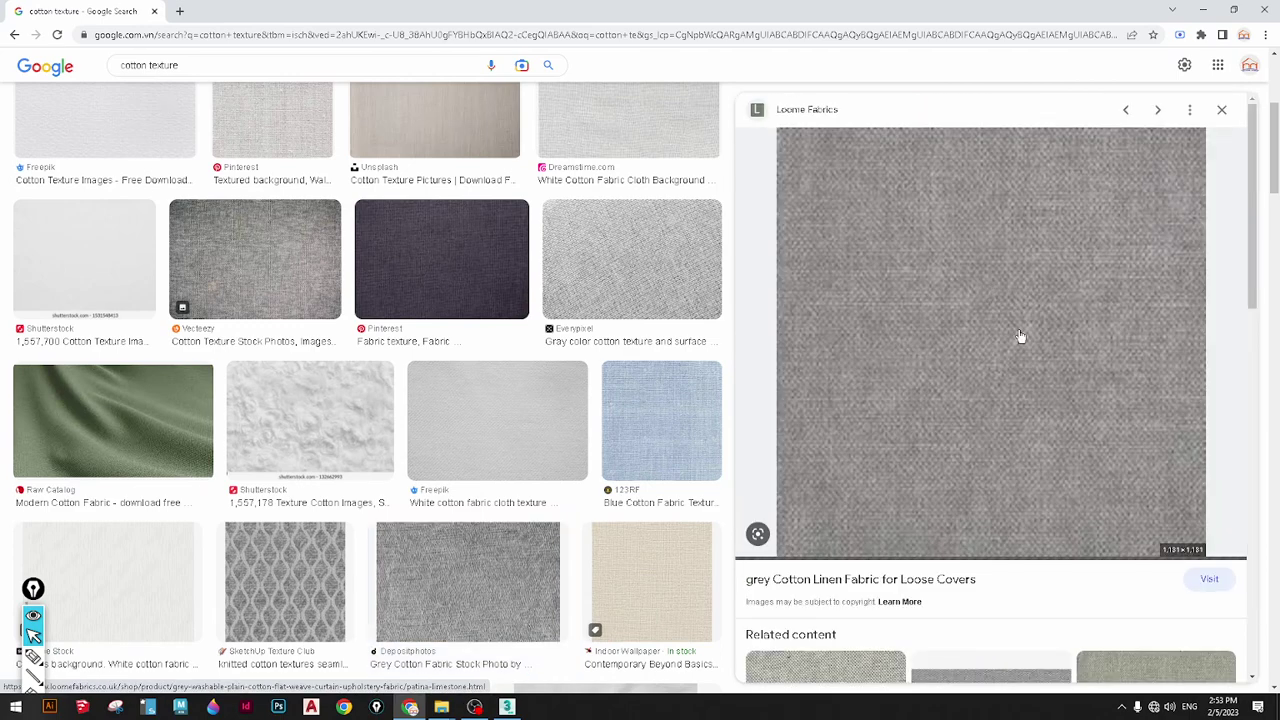
scroll(975, 420, down, 2)
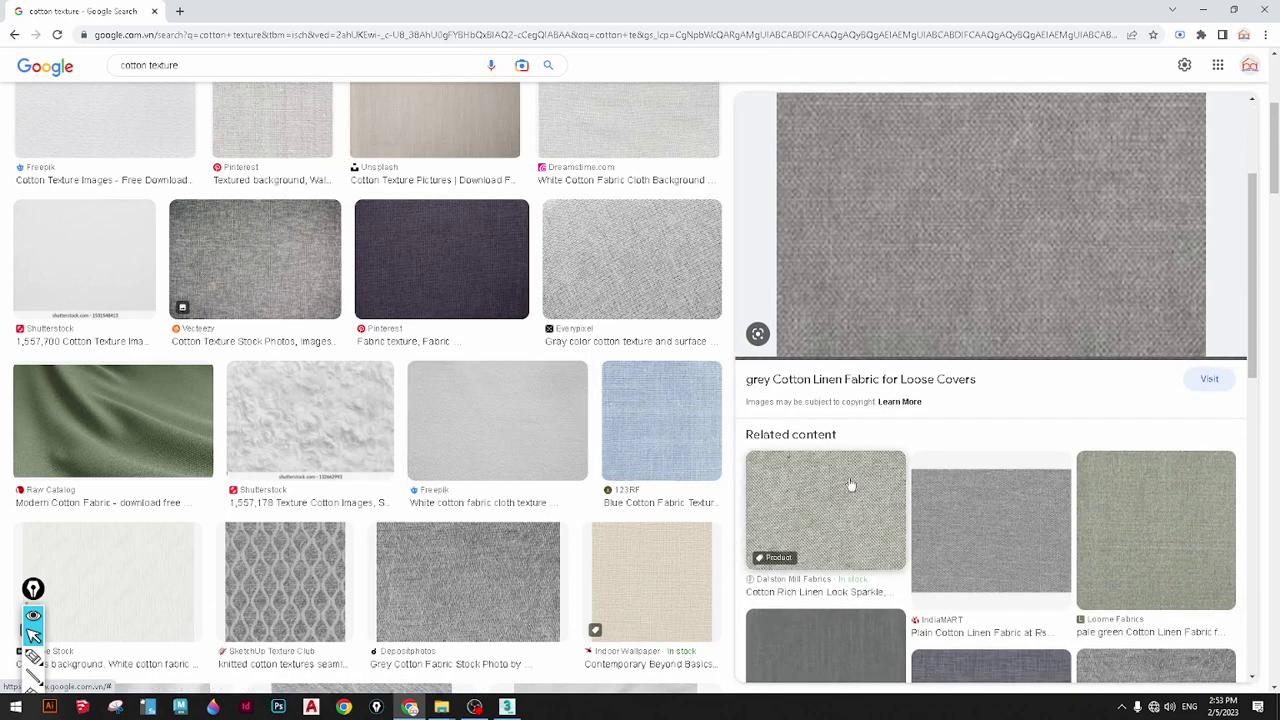
click(850, 485)
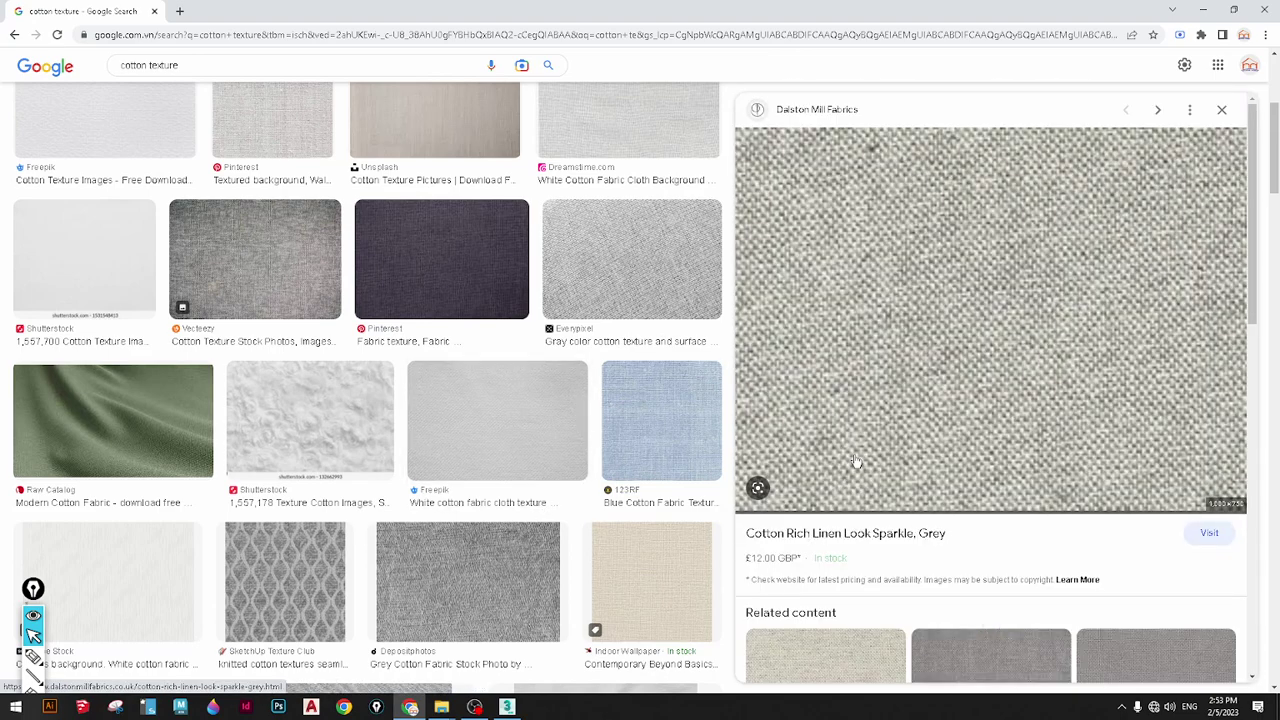
Open the related 123RF grey linen fabric texture and save it to the Desktop as 34349214-grey-linen-fabric-texture-as-background.webp
scroll(880, 440, down, 3)
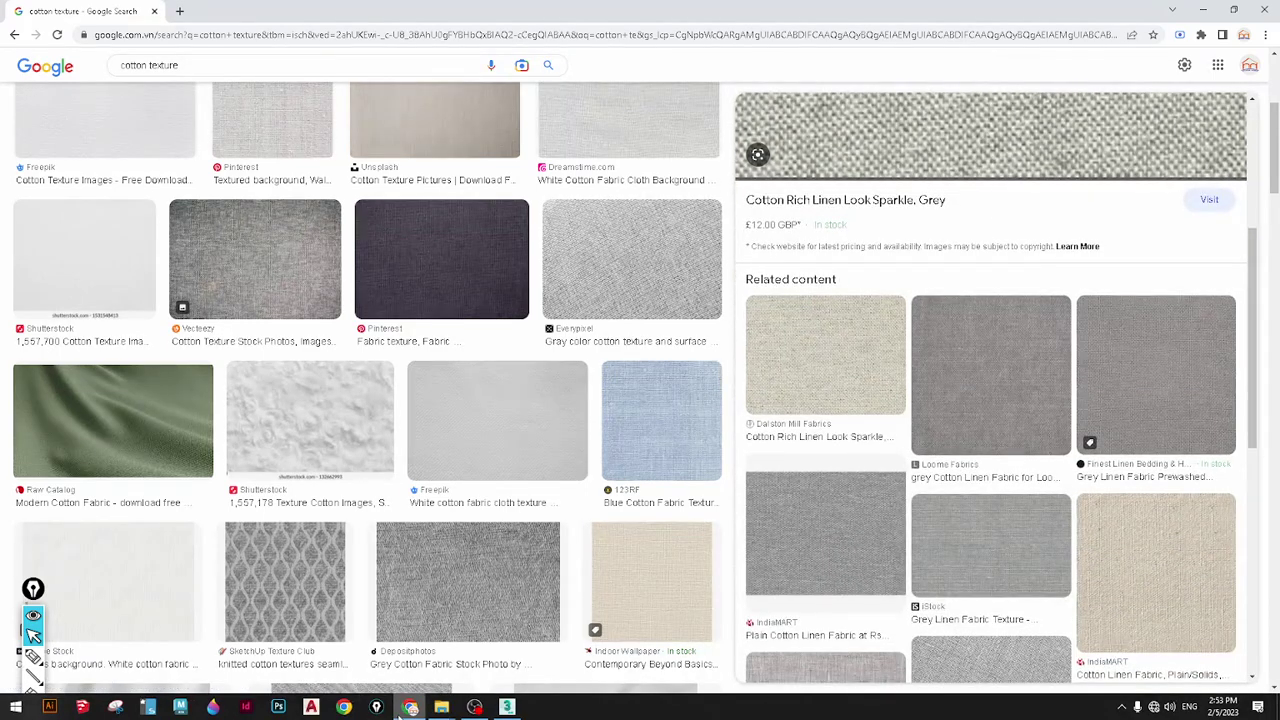
mouse_move(408, 710)
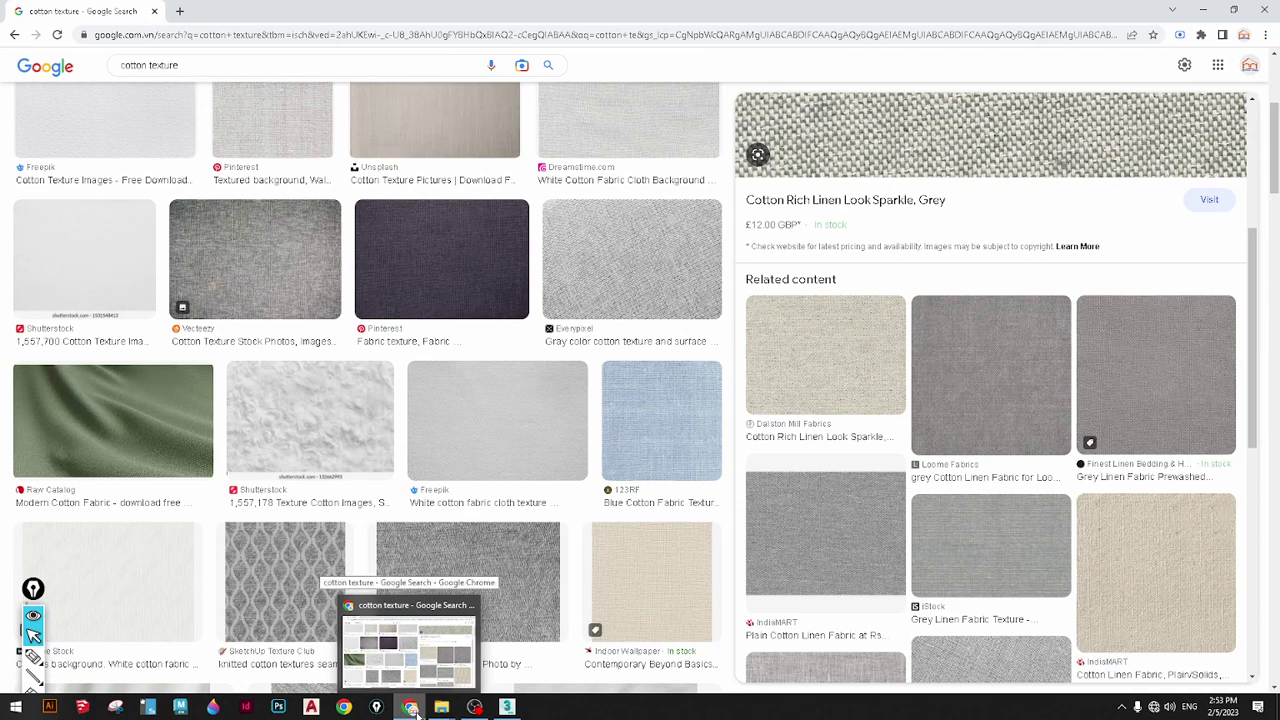
scroll(1004, 565, down, 1)
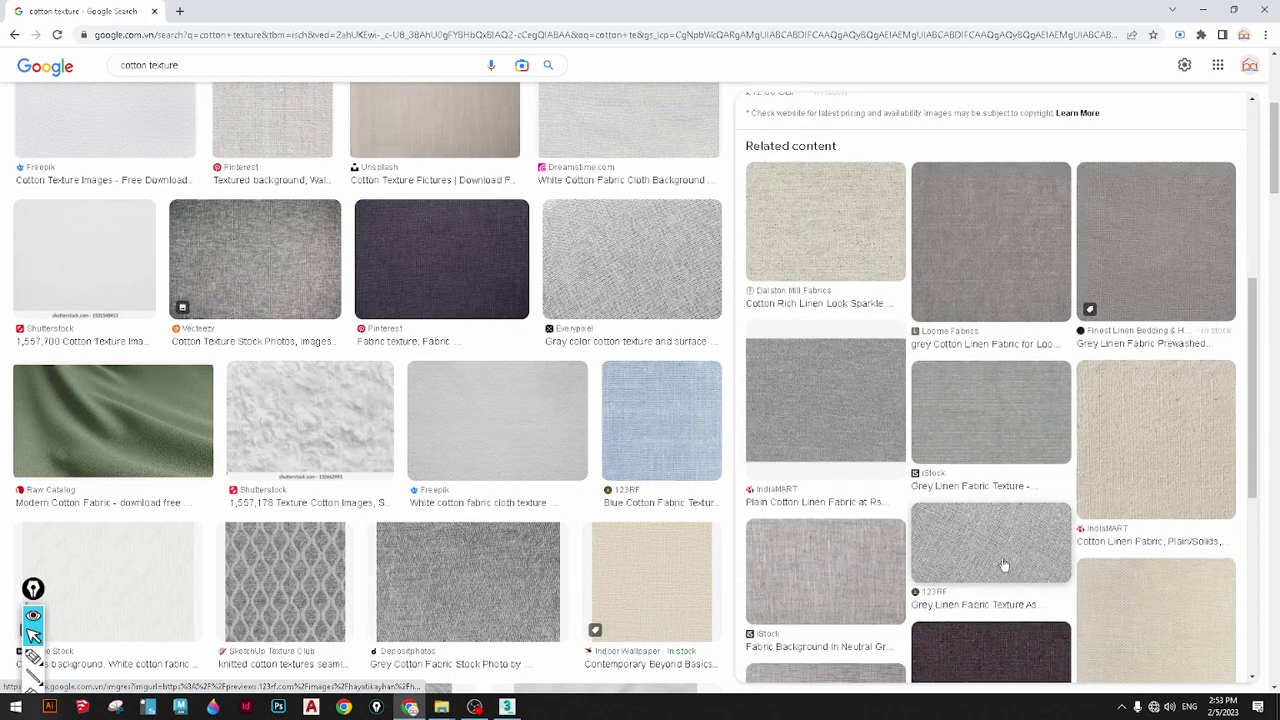
click(1004, 565)
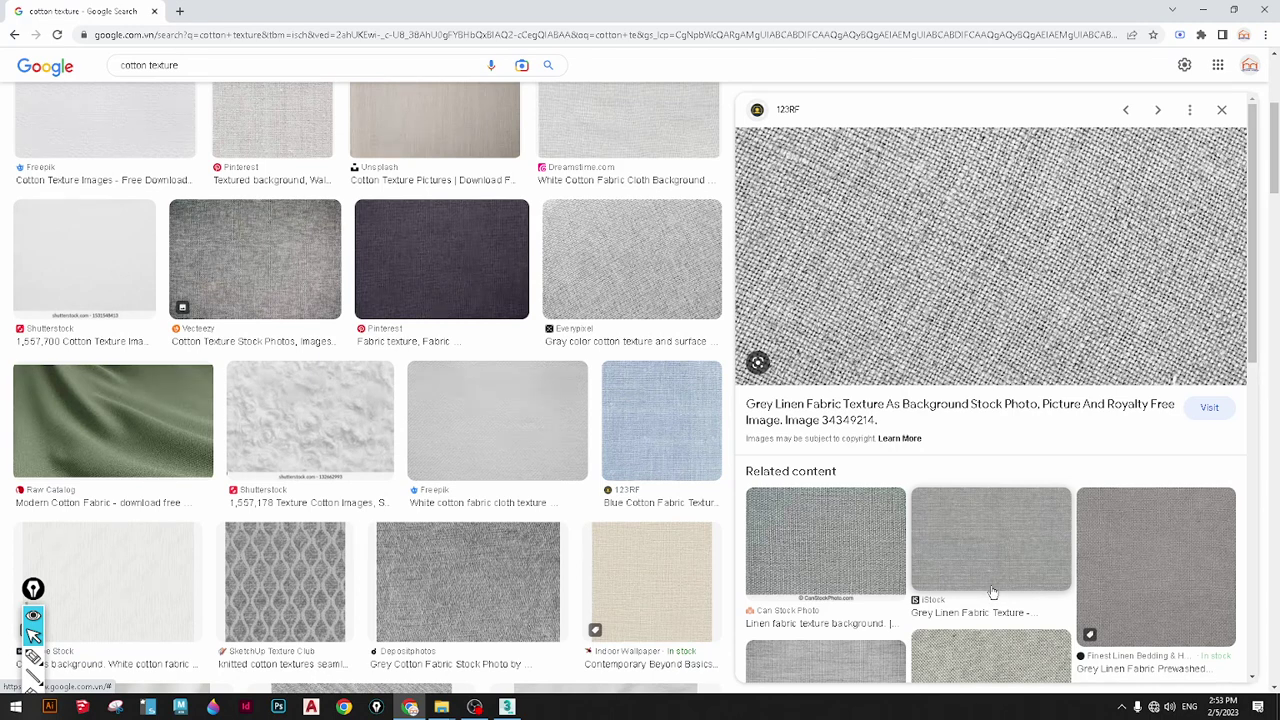
right_click(942, 286)
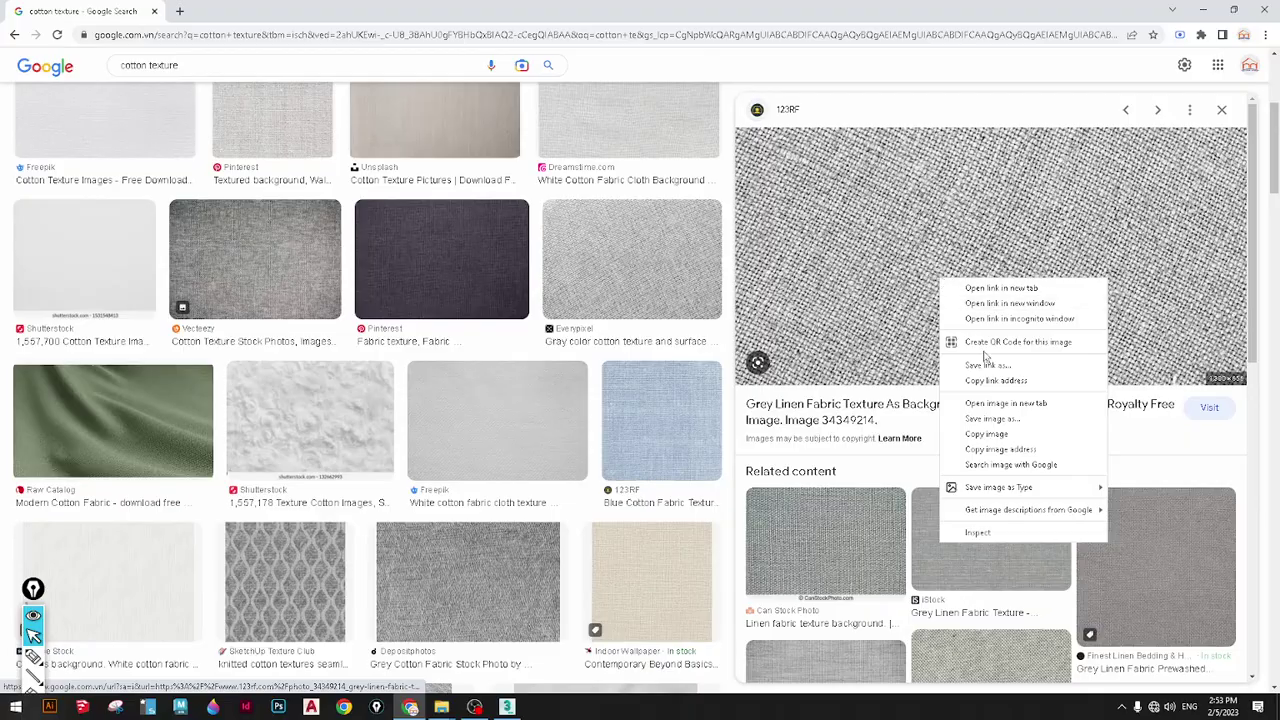
click(996, 418)
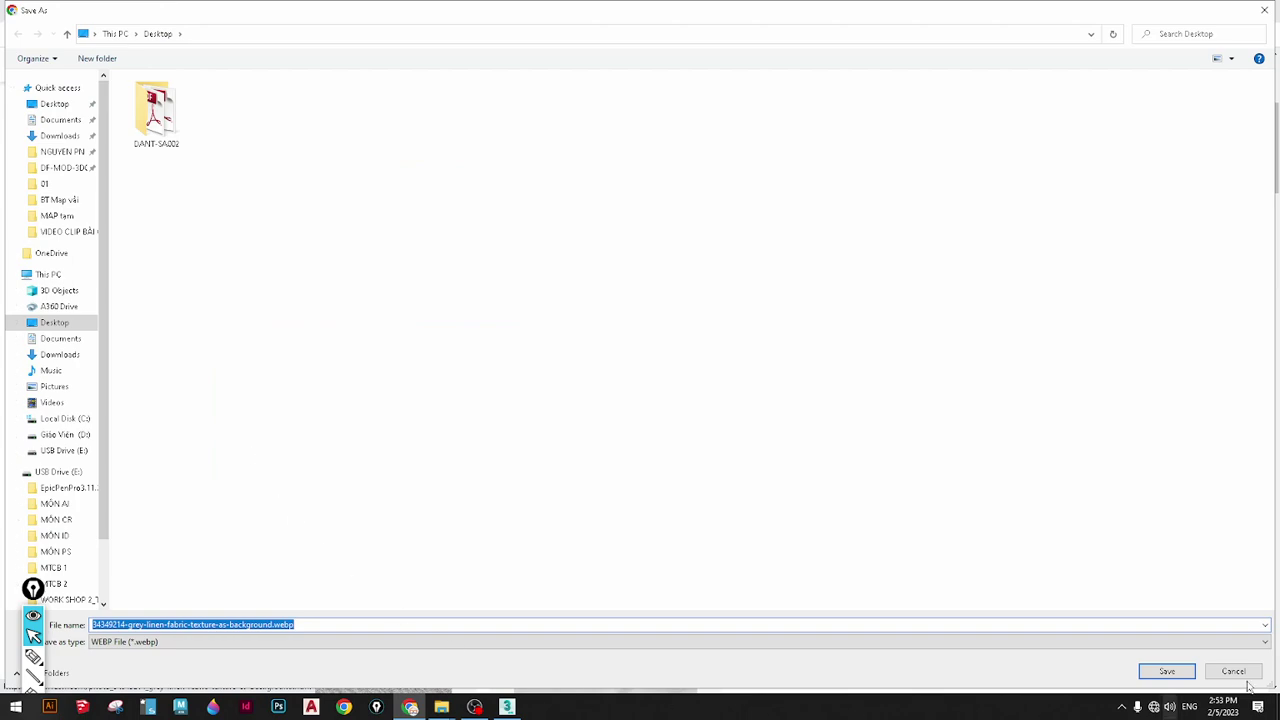
click(1166, 671)
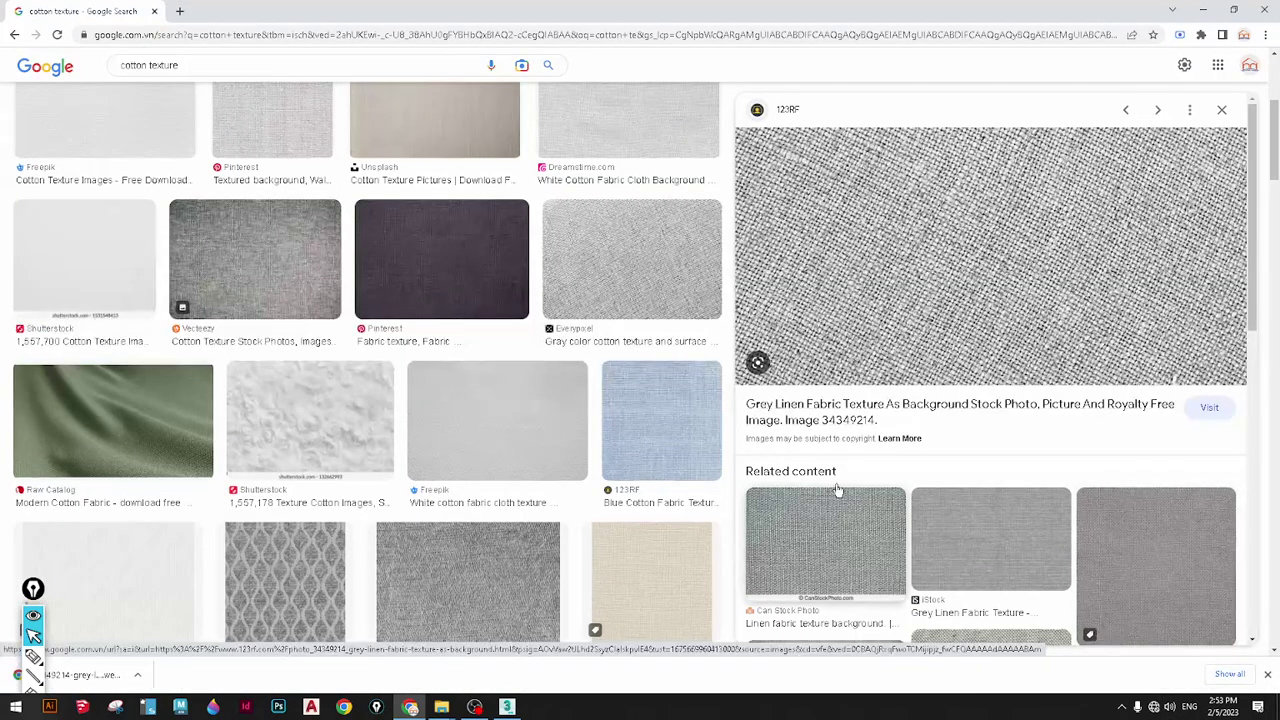
Browse the images related to the saved linen texture and select the gray linen fabric from Dreamstime
scroll(845, 488, down, 3)
scroll(928, 480, down, 1)
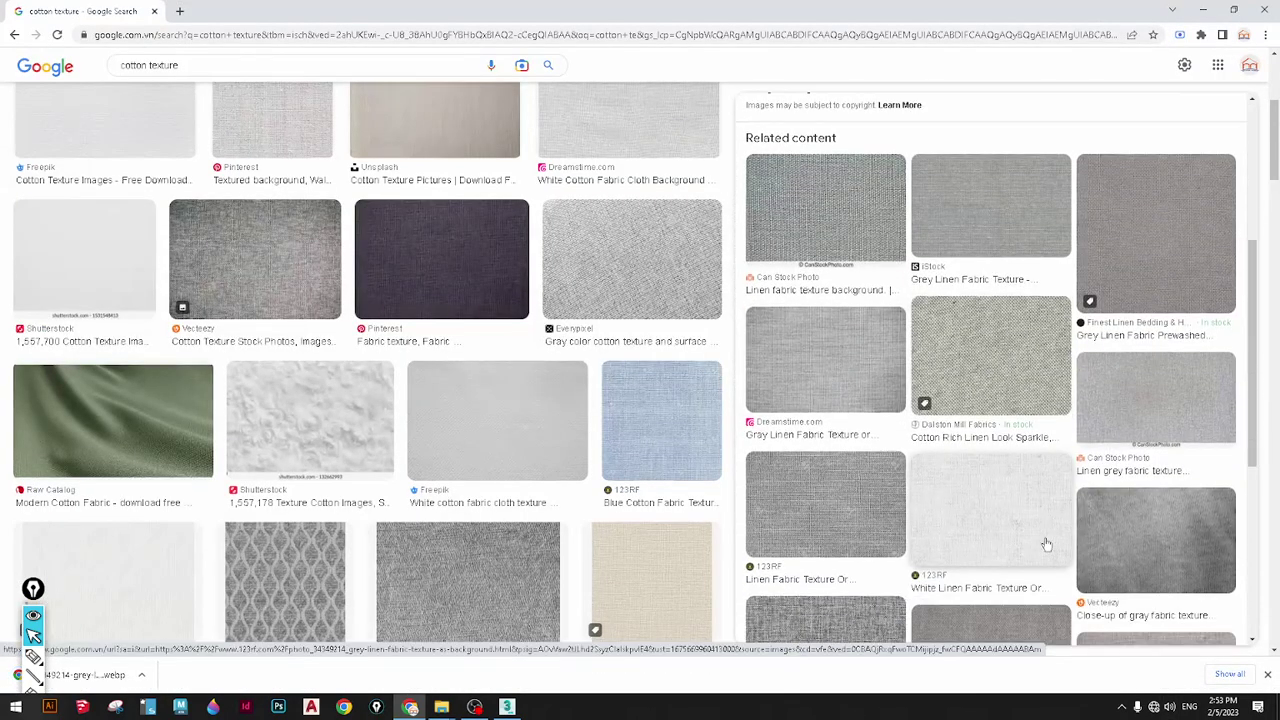
click(870, 402)
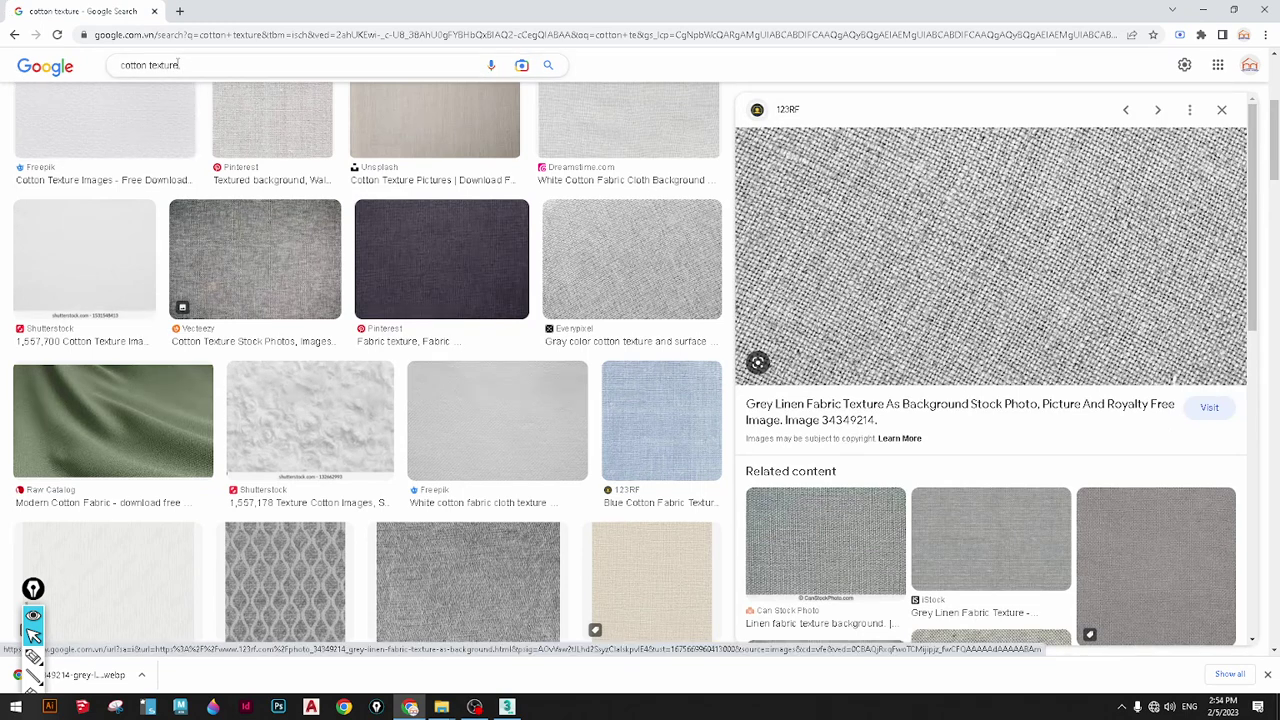
Search Google Images for "silk texture" instead of cotton texture
double_click(147, 64)
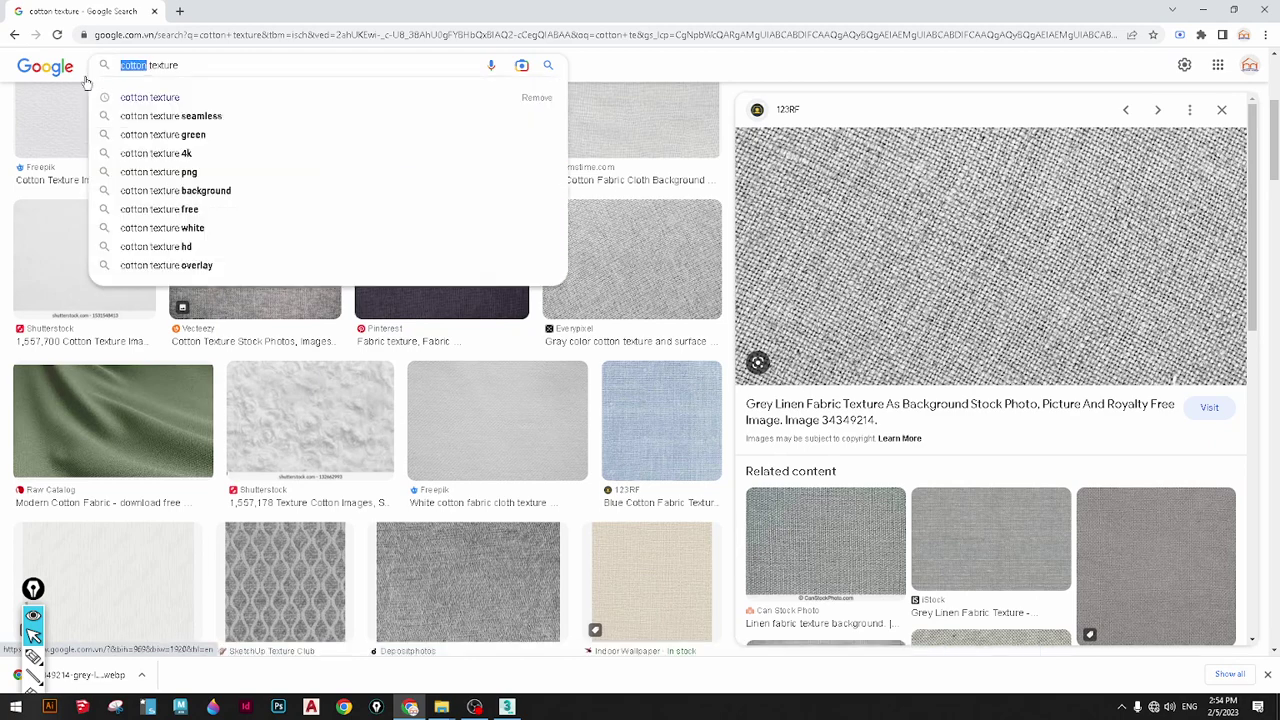
text(sik)
key(BackSpace)
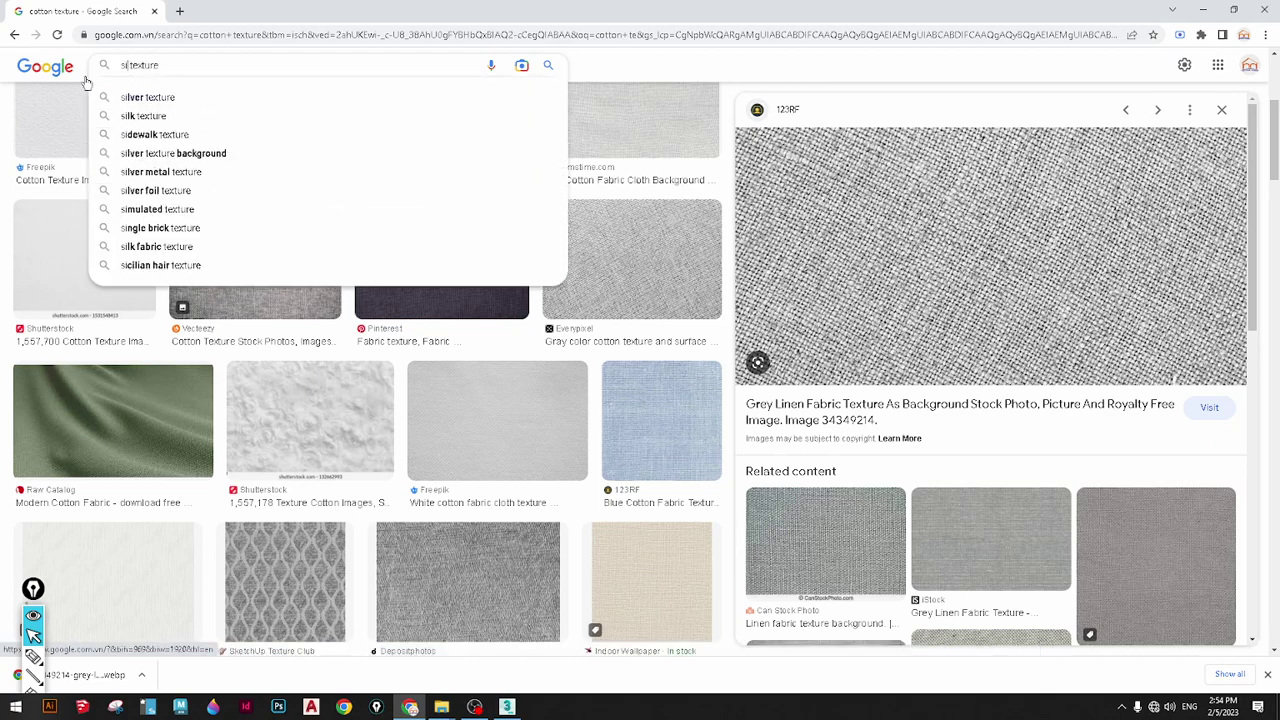
text(lk)
key(Return)
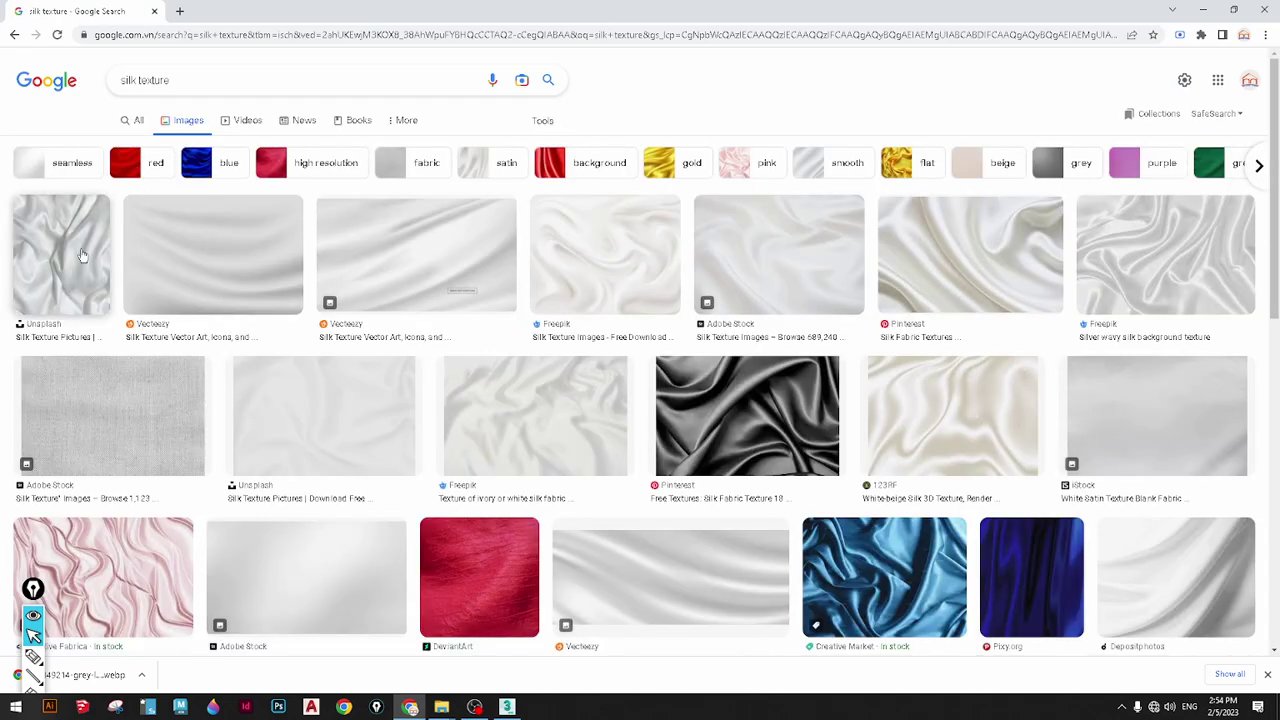
Preview the white silk from Unsplash, the cream silk from Pinterest, and Pinterest's black Silk Fabric Texture 18
click(83, 256)
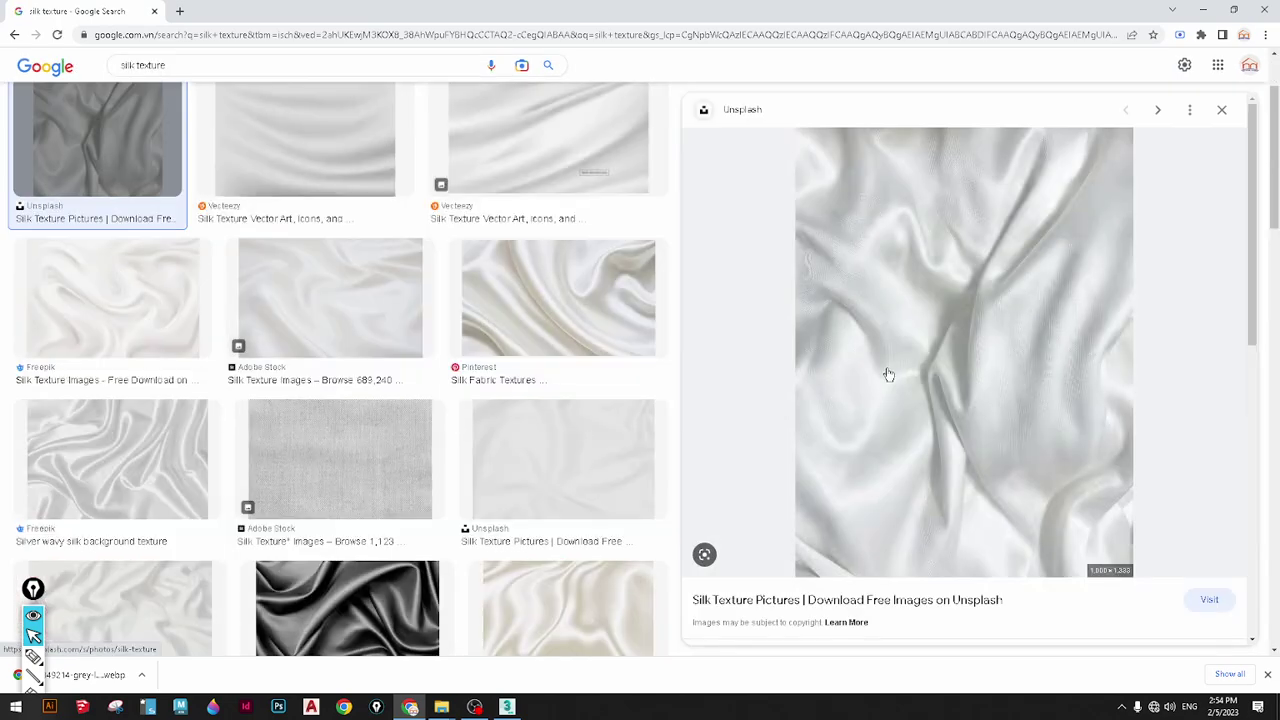
click(574, 326)
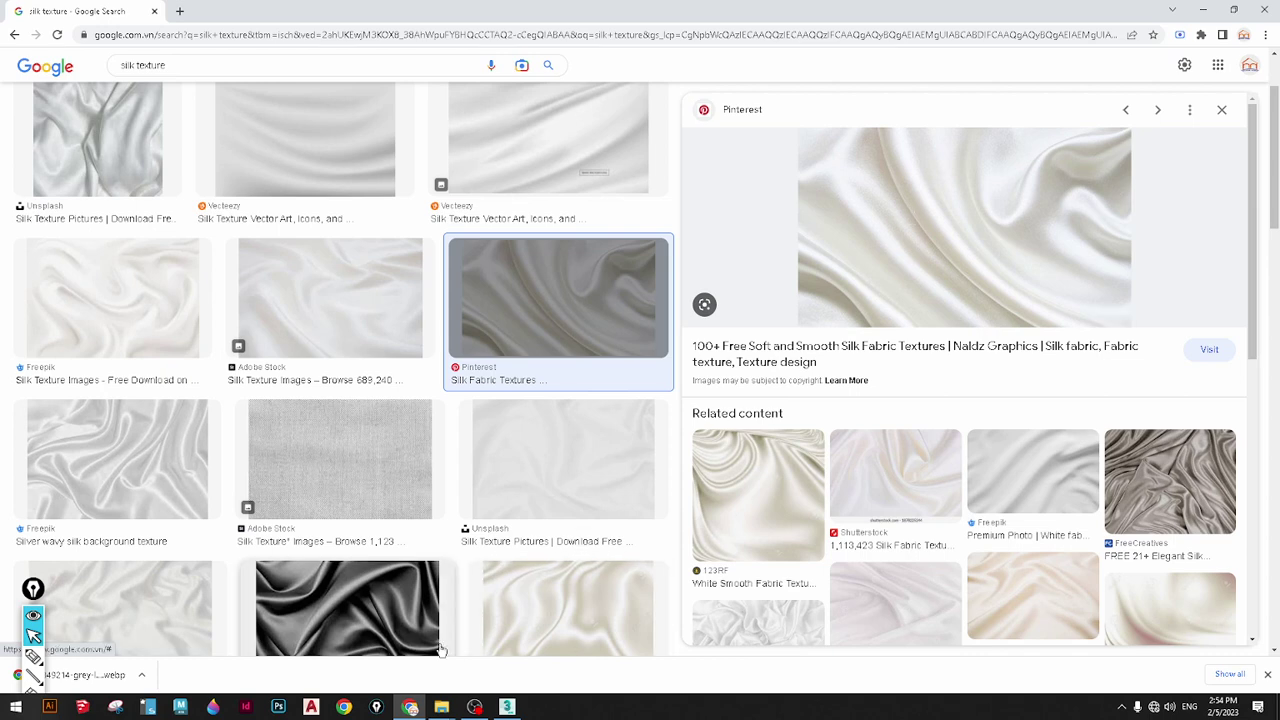
click(347, 608)
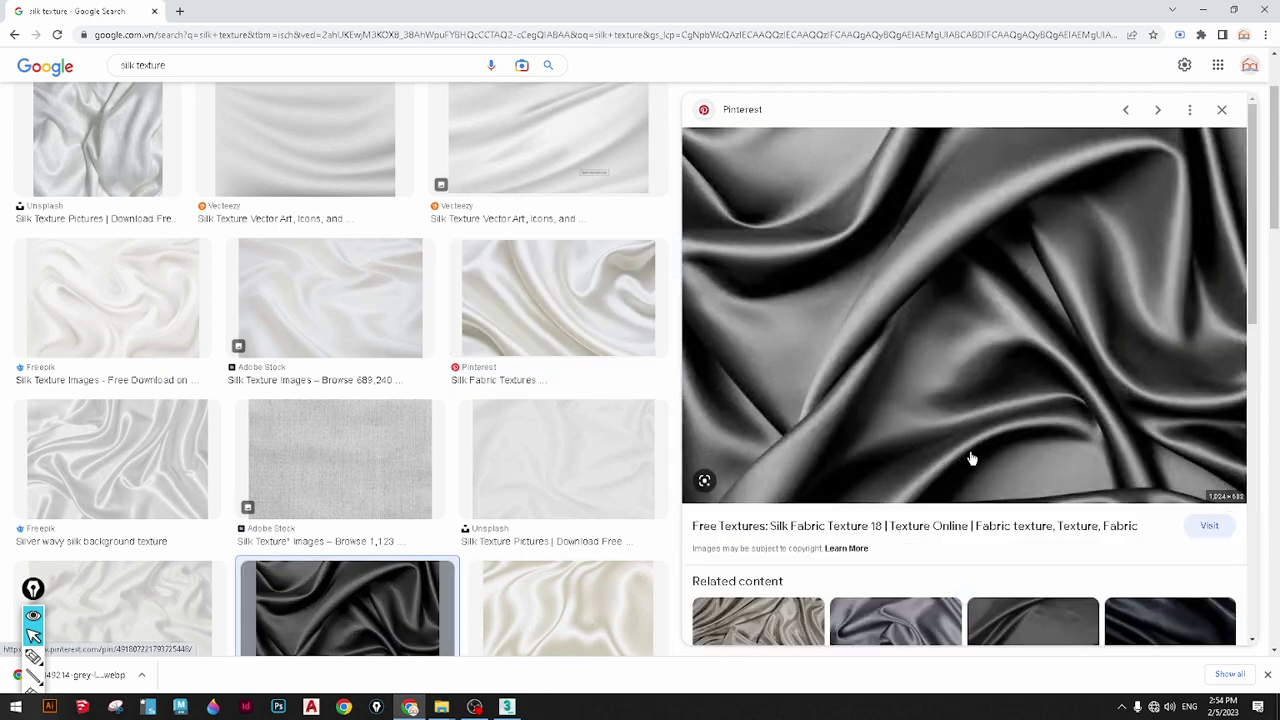
Browse the silk texture results and the images related to the black silk, comparing colours, folds and sheen
scroll(960, 445, down, 3)
scroll(475, 455, down, 5)
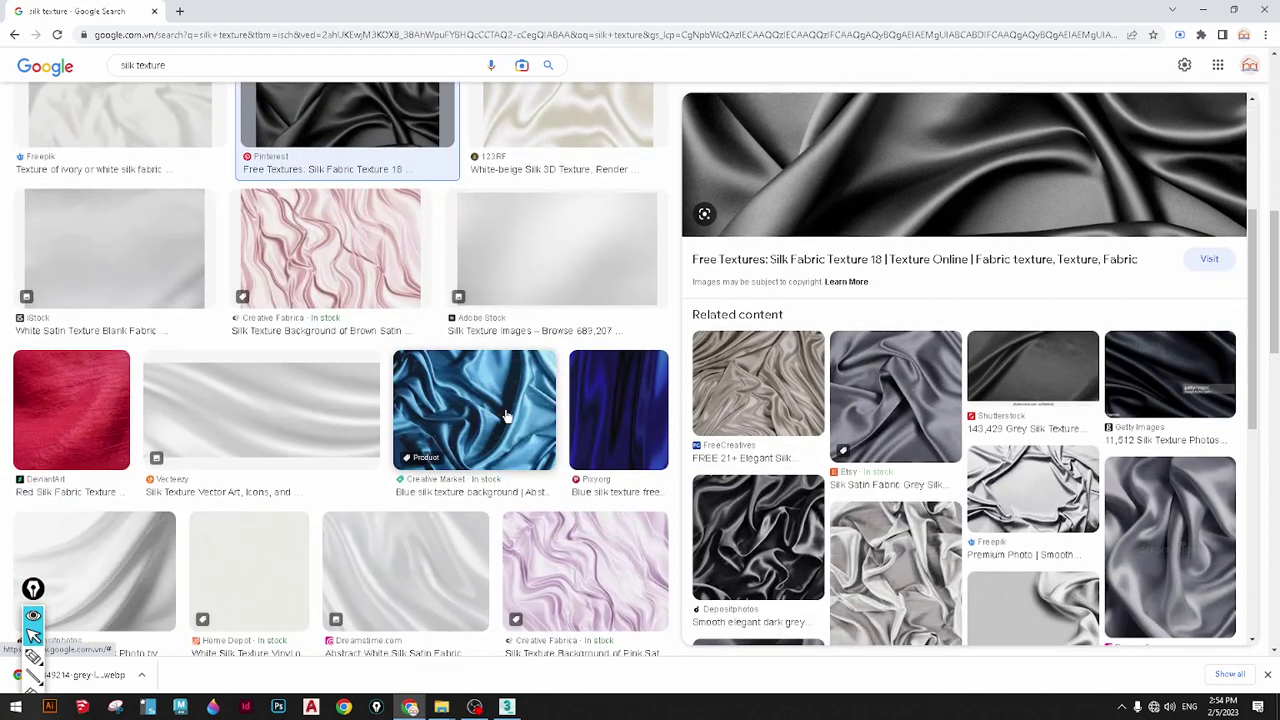
scroll(503, 423, down, 3)
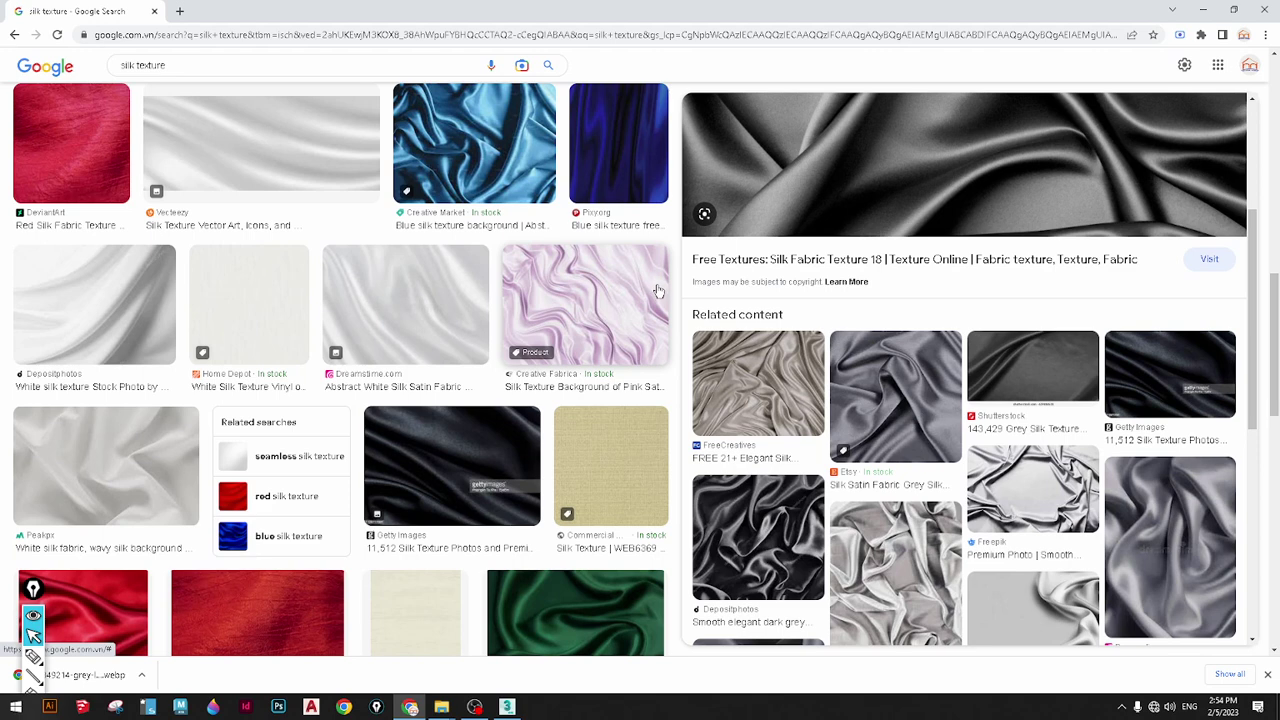
scroll(866, 171, up, 1)
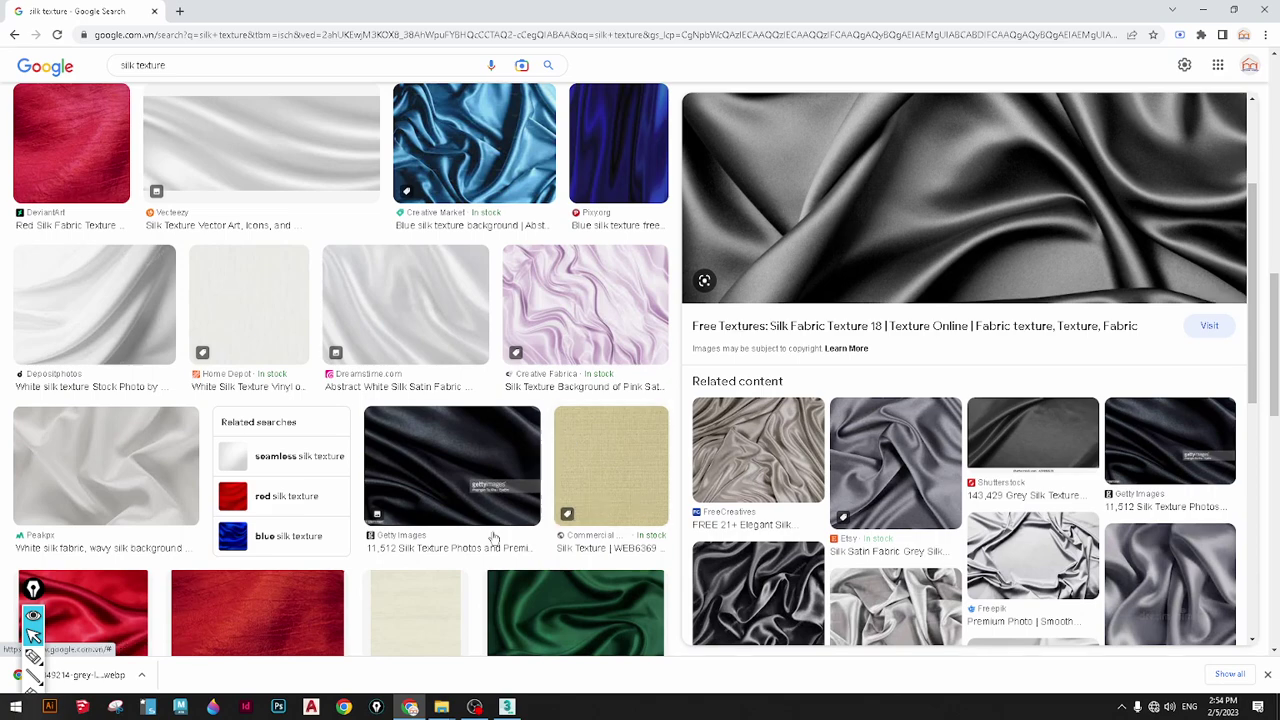
scroll(400, 340, up, 2)
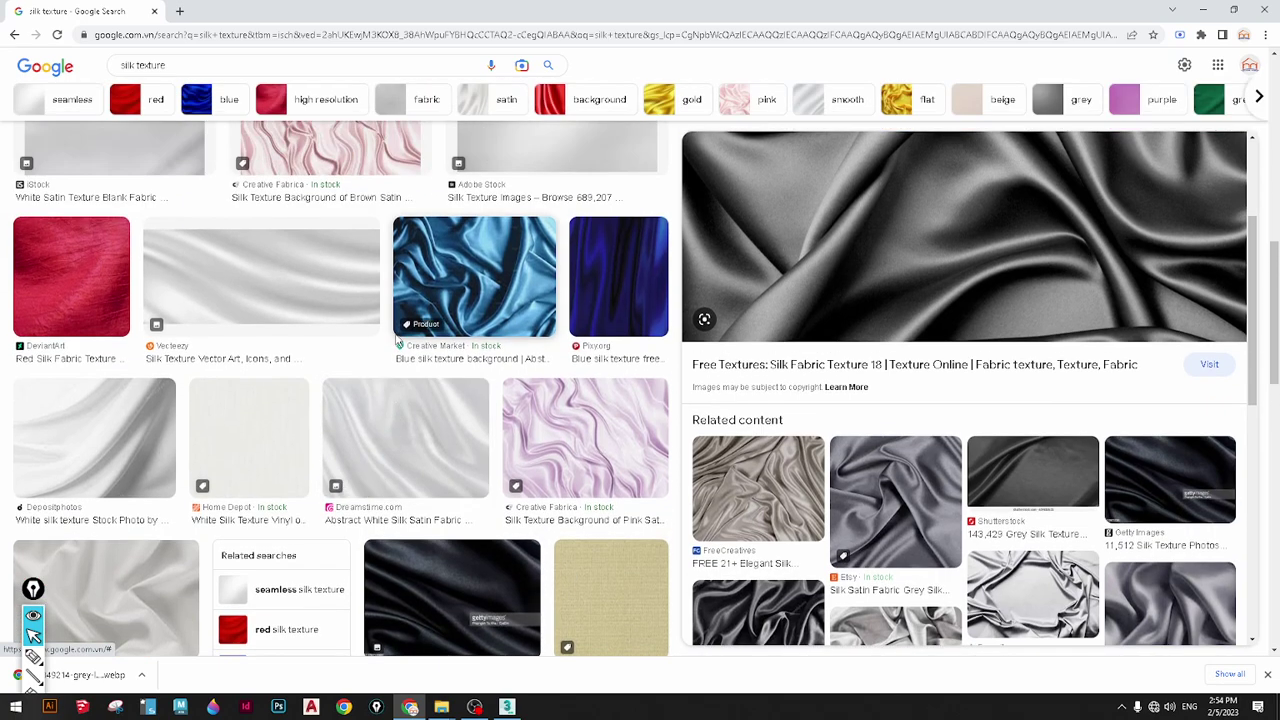
scroll(398, 343, down, 1)
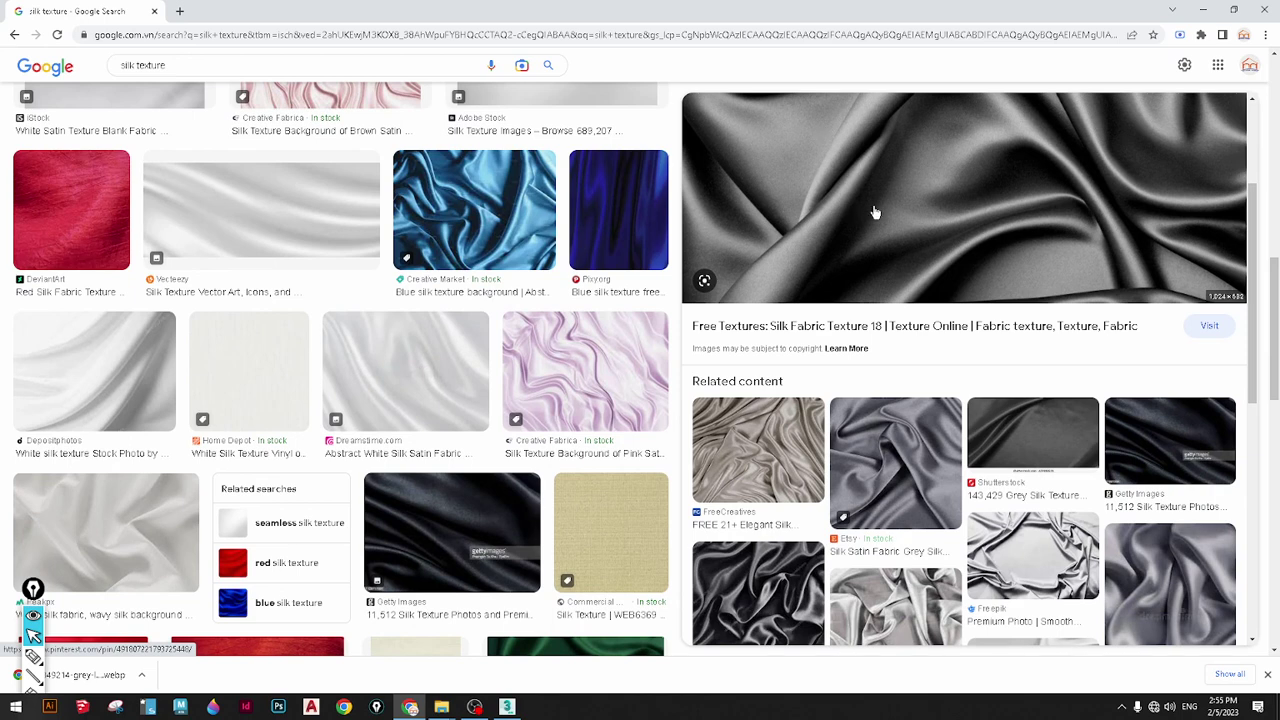
scroll(499, 404, down, 5)
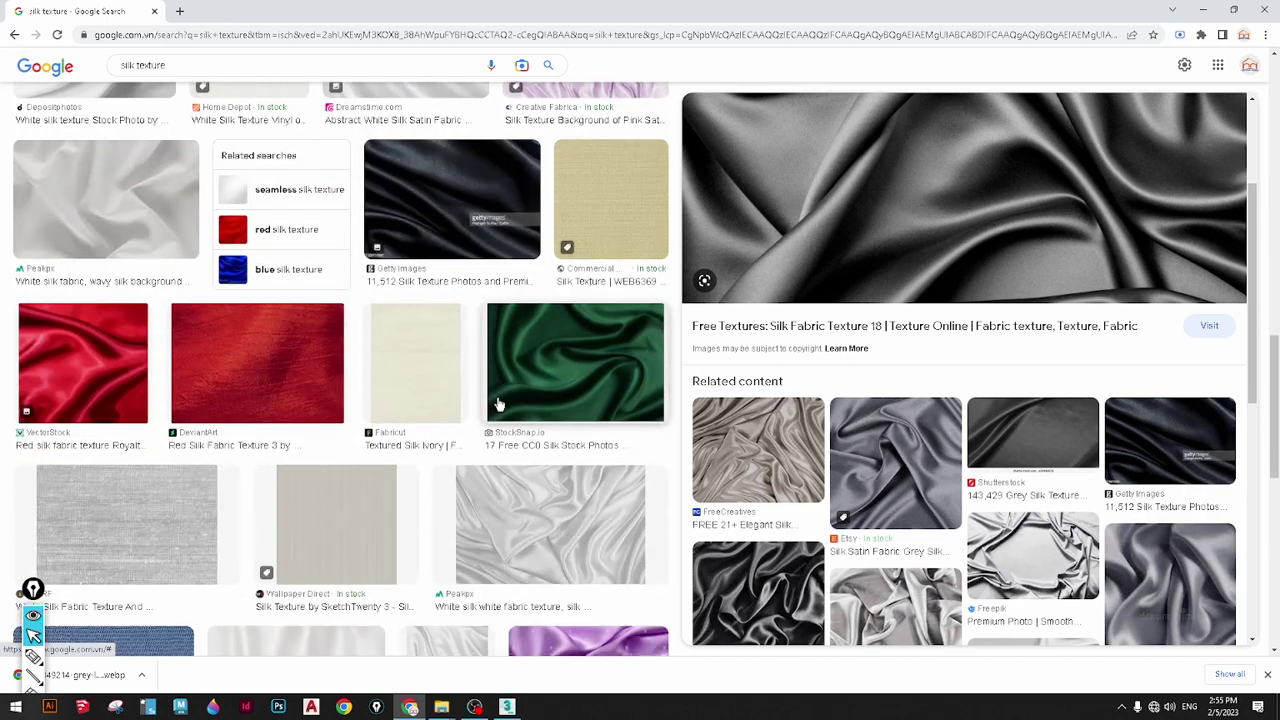
scroll(499, 404, down, 2)
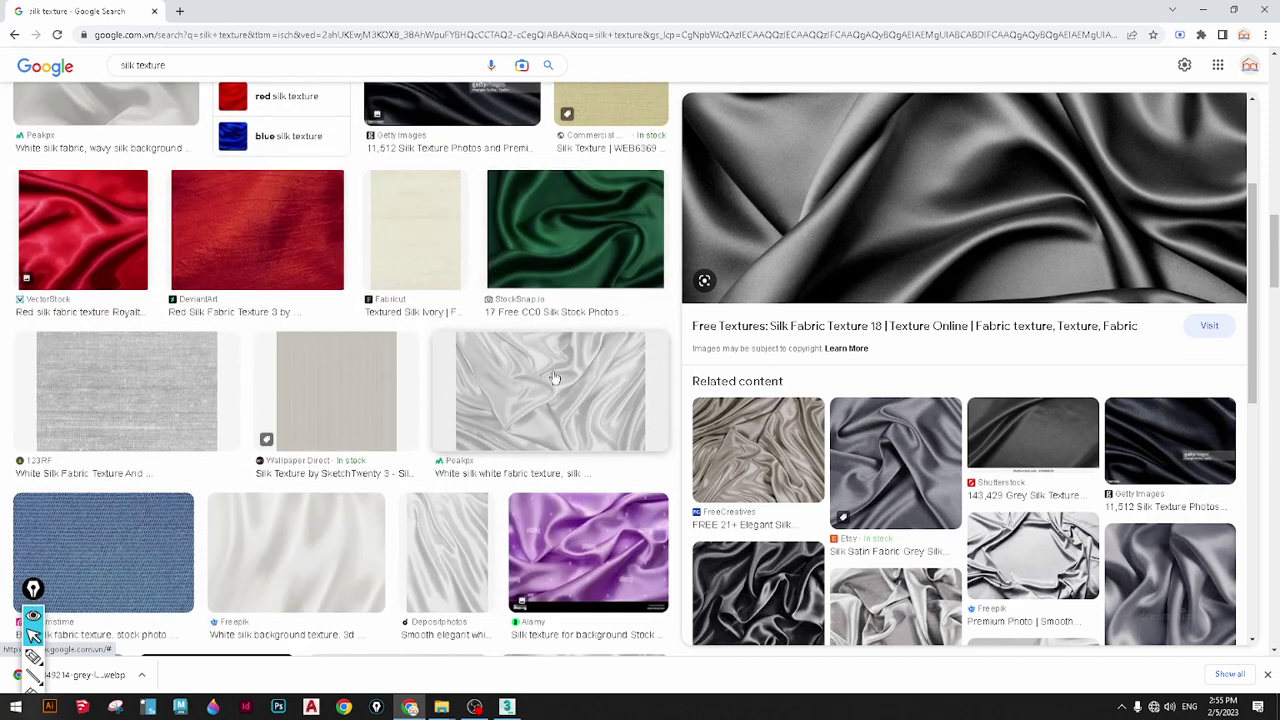
Replace the image search term with "vải nhung" and run the search
double_click(135, 64)
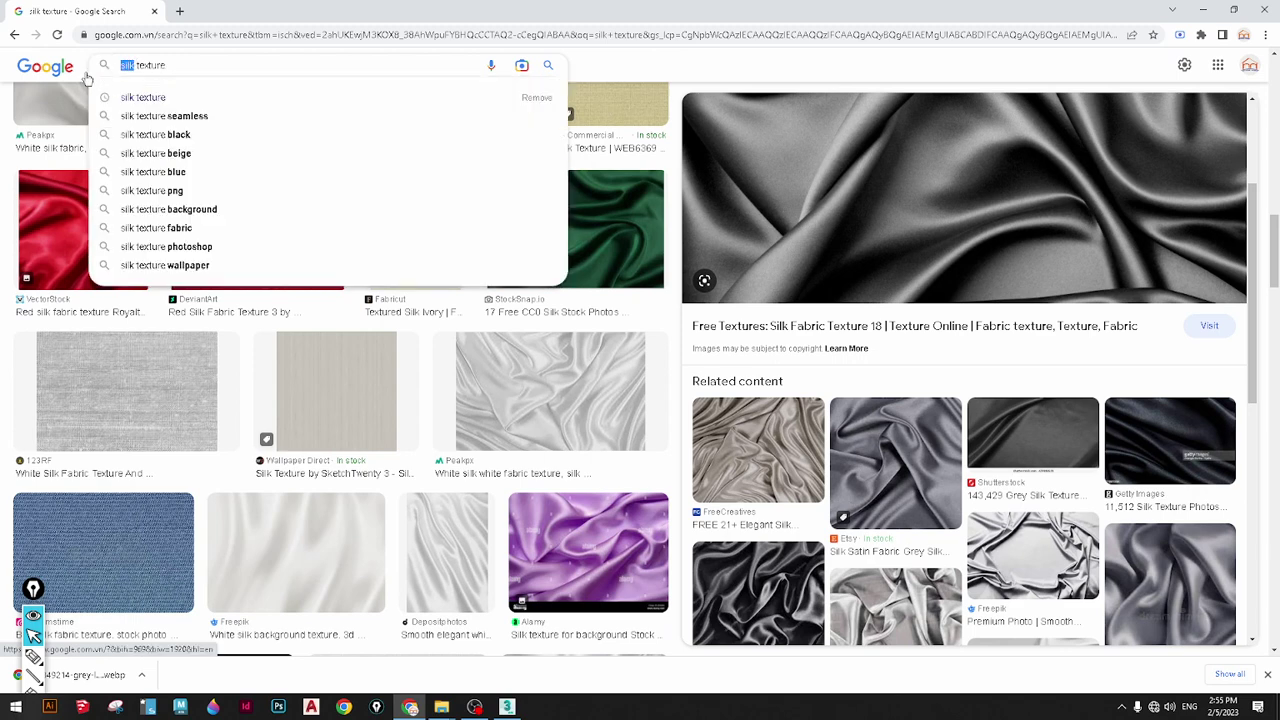
drag(169, 66, 29, 93)
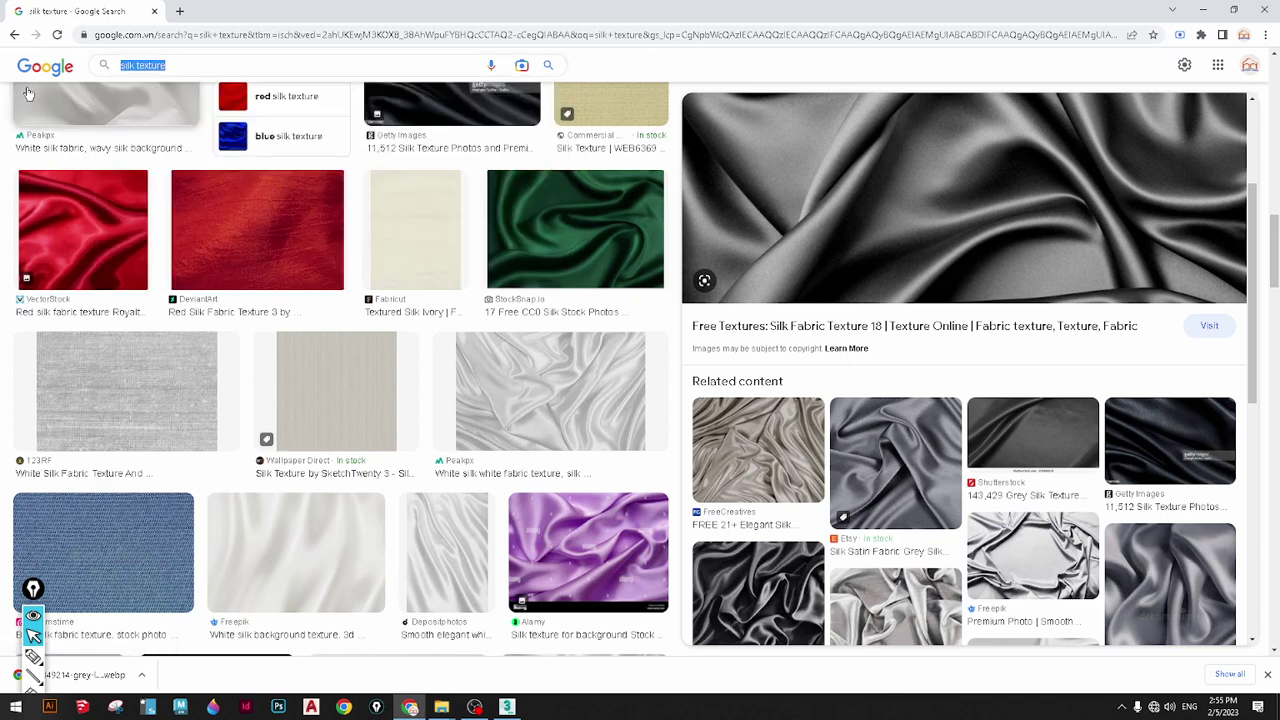
text(v)
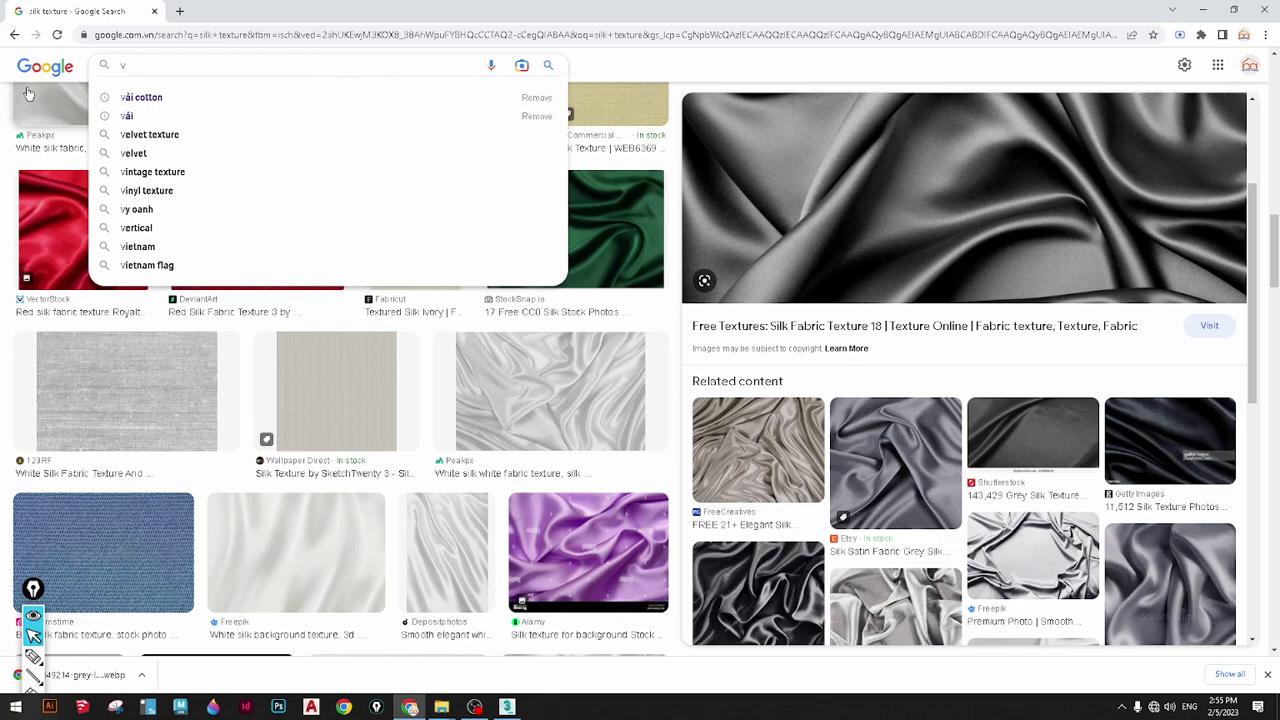
text(ải nhung)
key(Return)
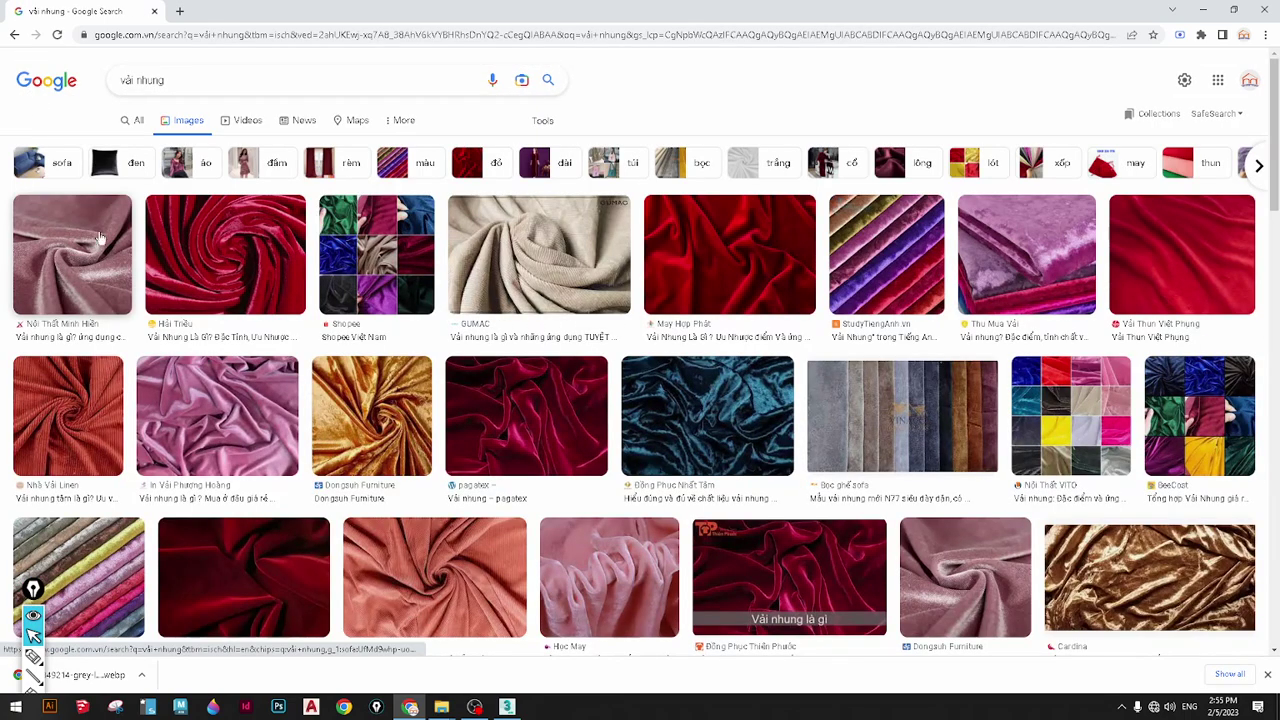
Preview the pink velvet from Nội Thất Minh Hiền and the gold velvet from Dongsuh Furniture, and examine the related velvet images
click(100, 238)
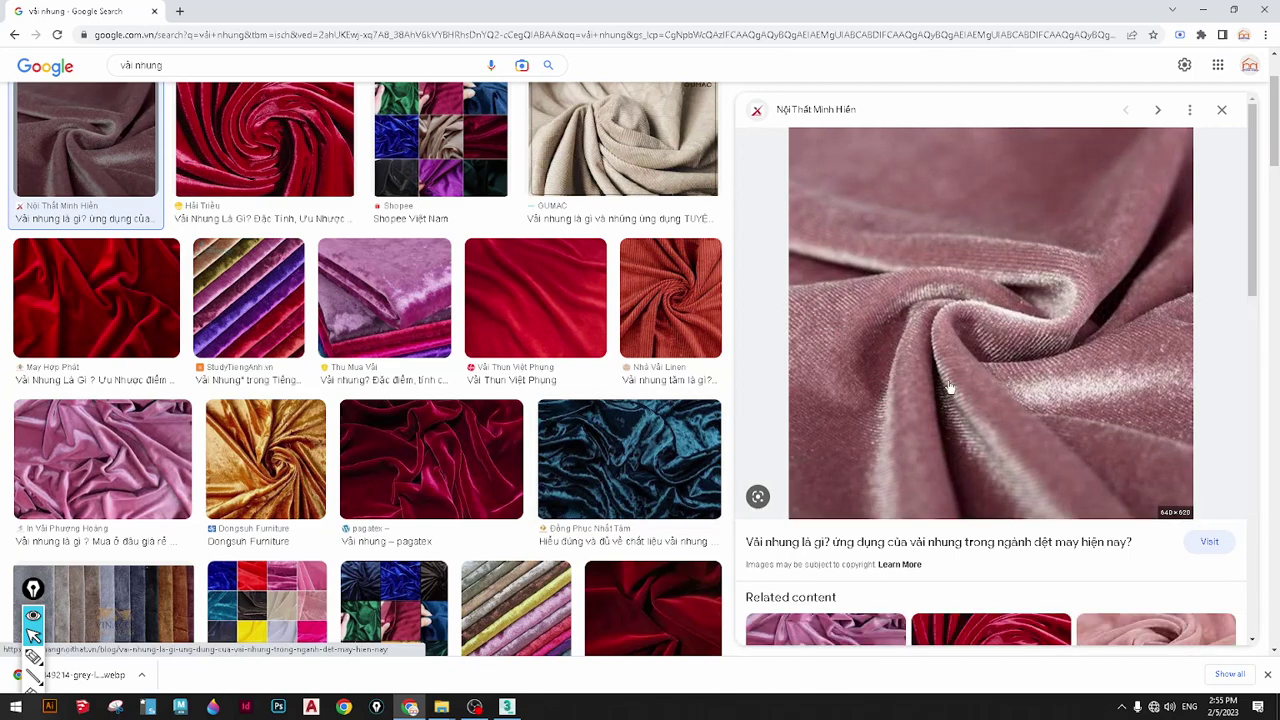
click(263, 470)
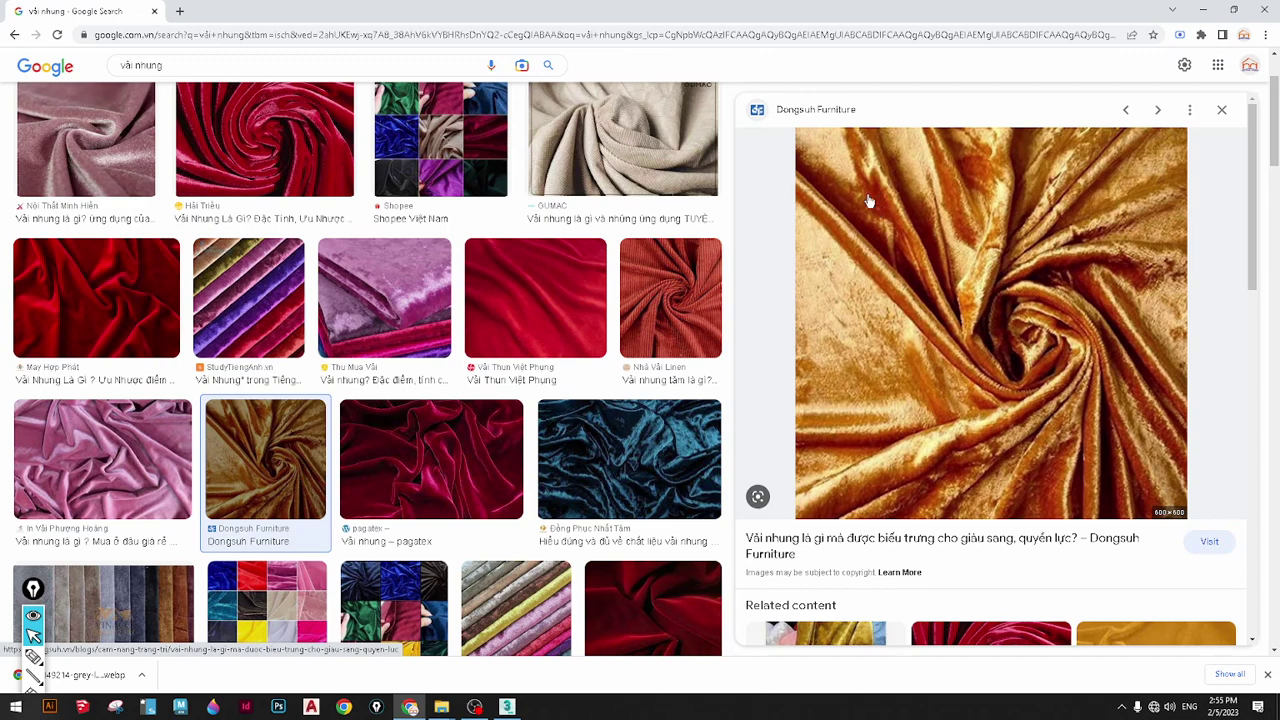
scroll(919, 341, down, 4)
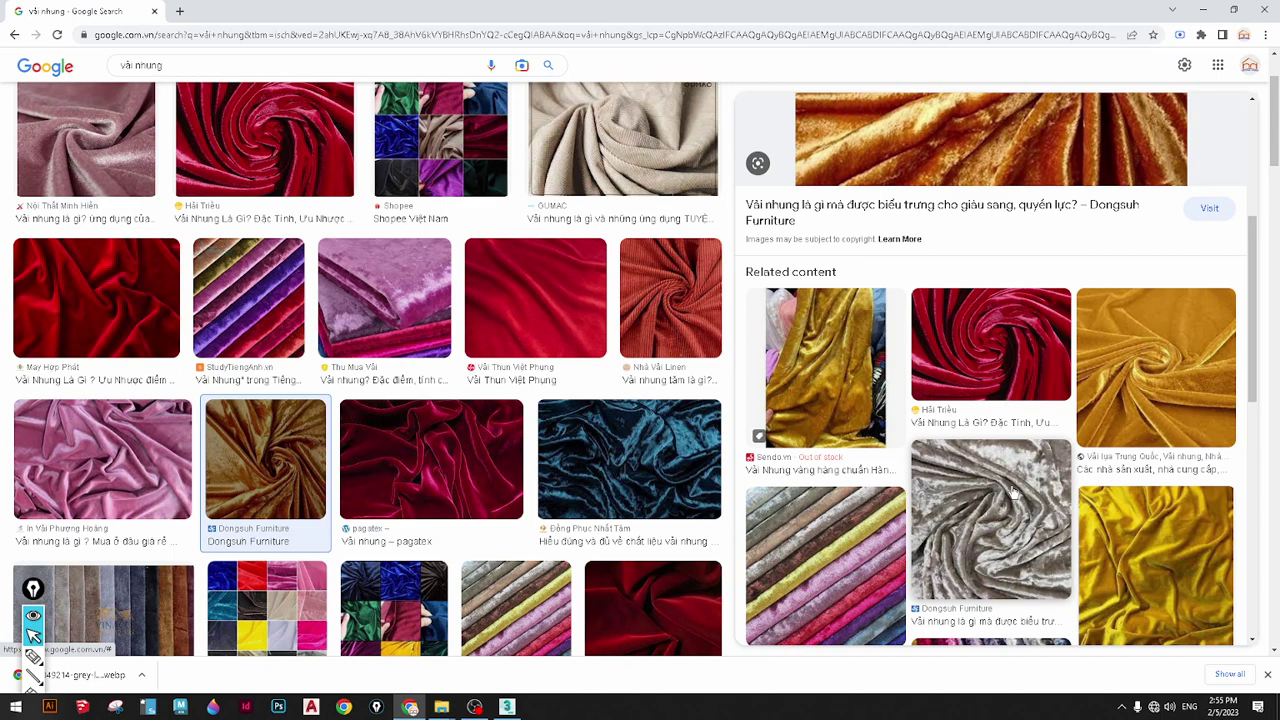
scroll(1012, 492, down, 2)
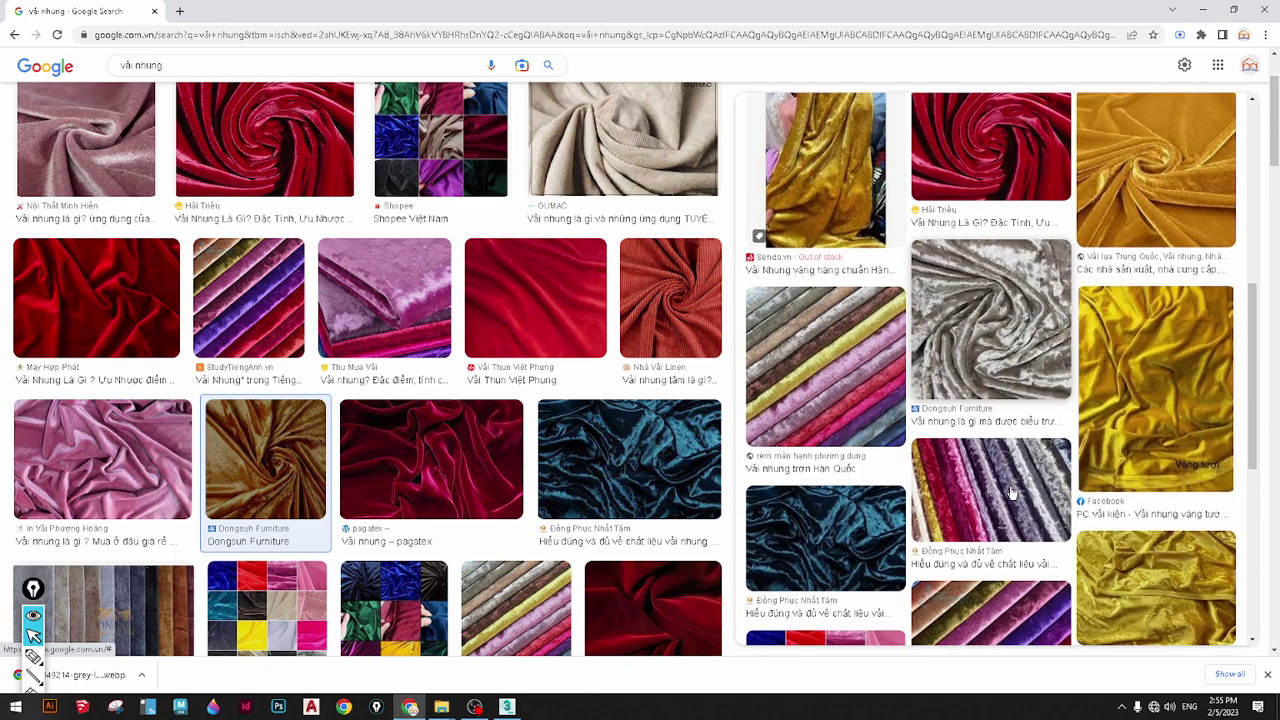
scroll(1012, 492, down, 3)
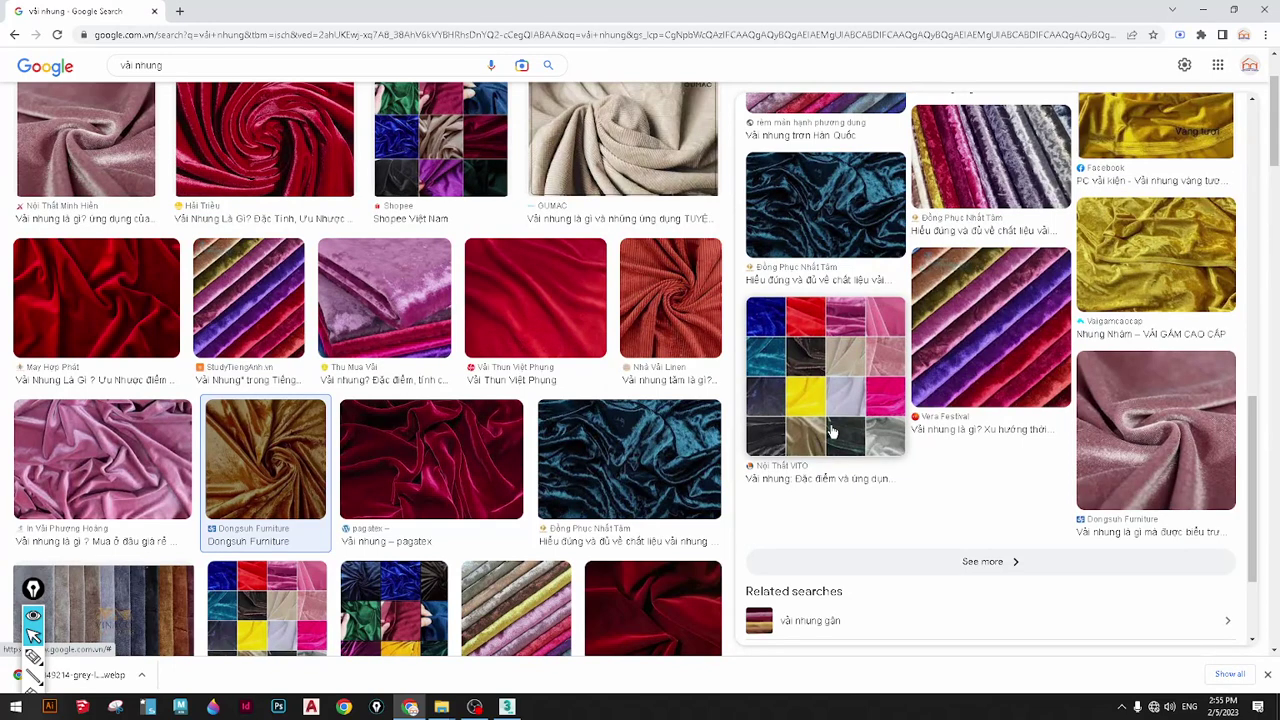
scroll(383, 468, down, 3)
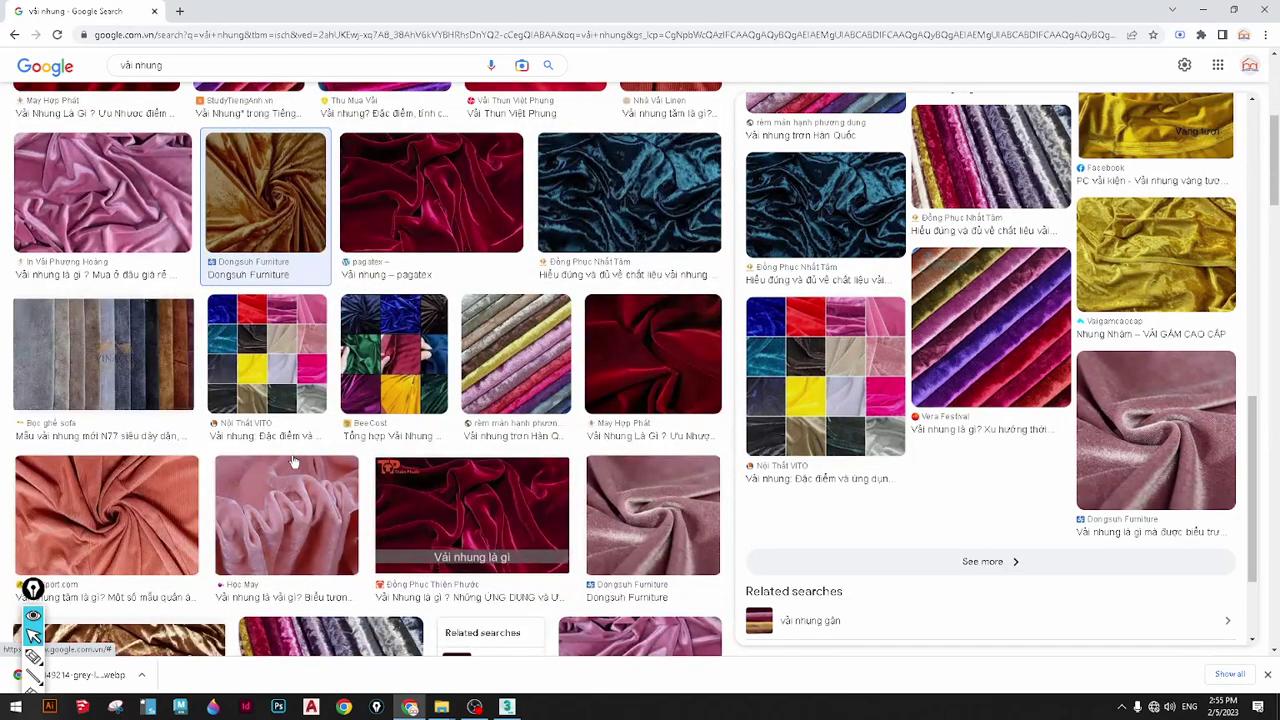
scroll(360, 468, up, 5)
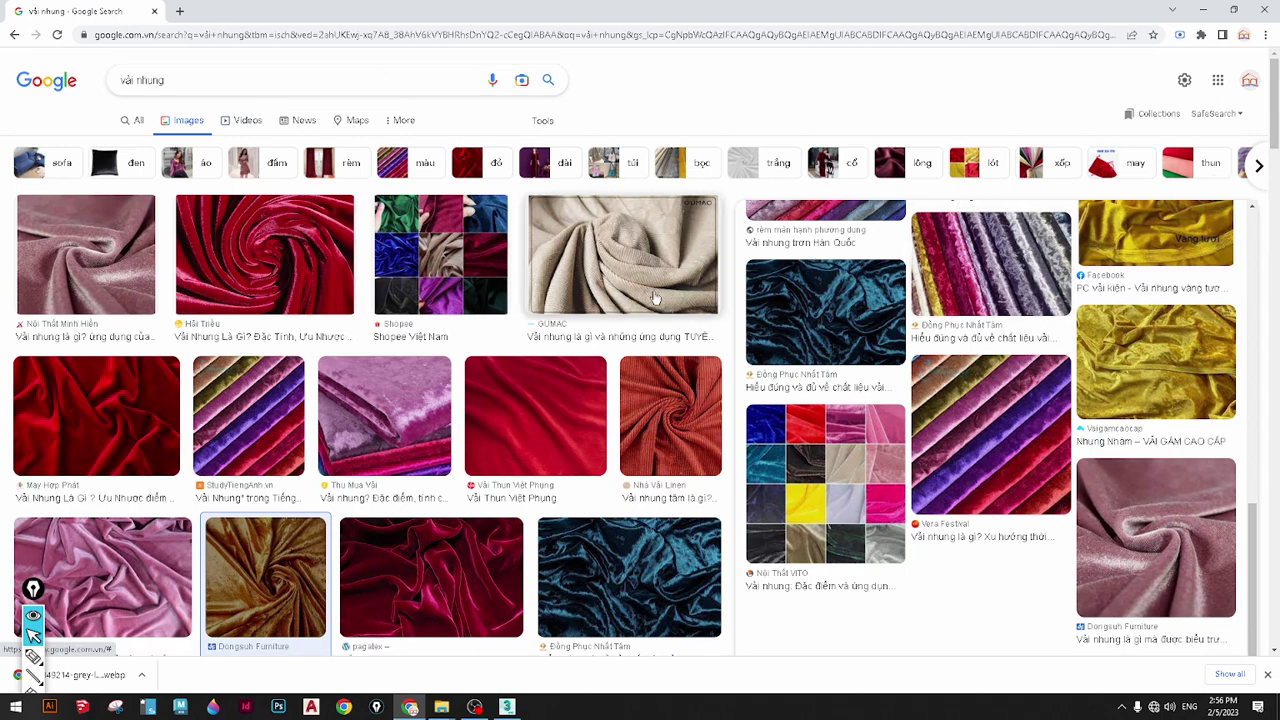
Switch back to 3ds Max and open the leather sub-material in ID 1 of the VL merge material
click(1206, 10)
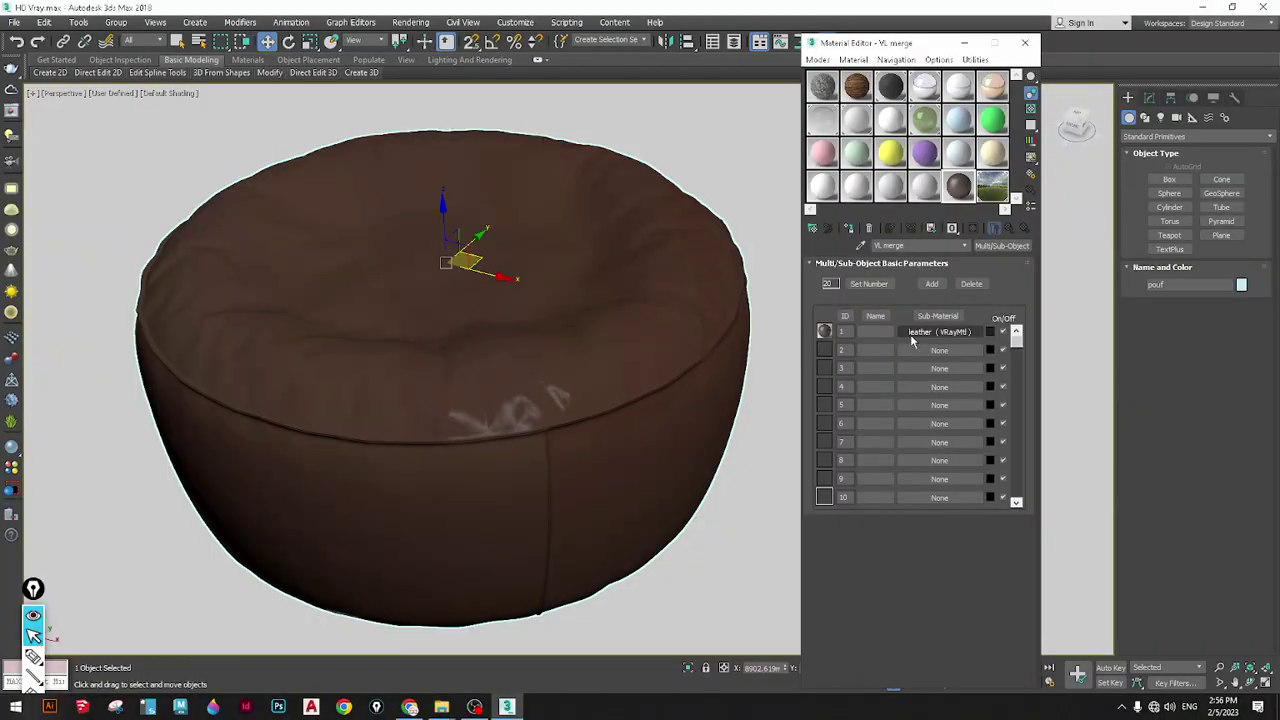
mouse_move(913, 333)
mouse_down()
mouse_move(457, 257)
mouse_move(396, 267)
mouse_up()
click(918, 333)
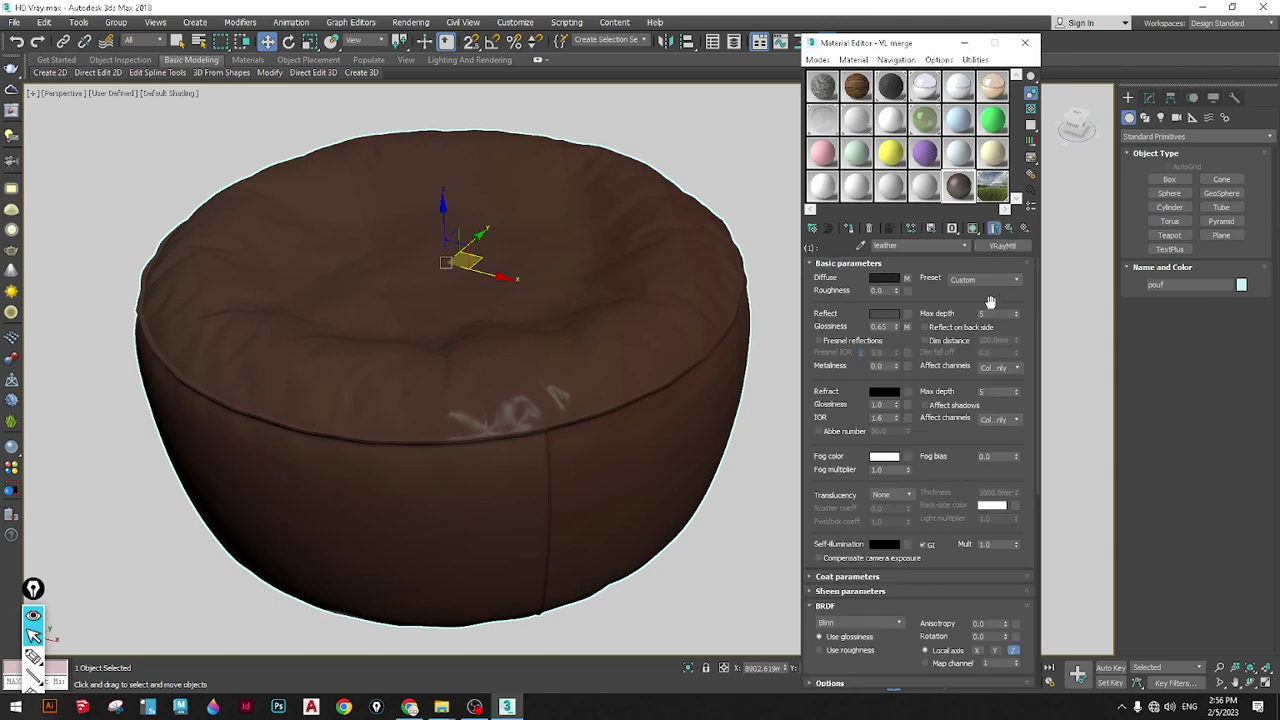
Change the leather material's Diffuse colour to a light pinkish purple
click(884, 284)
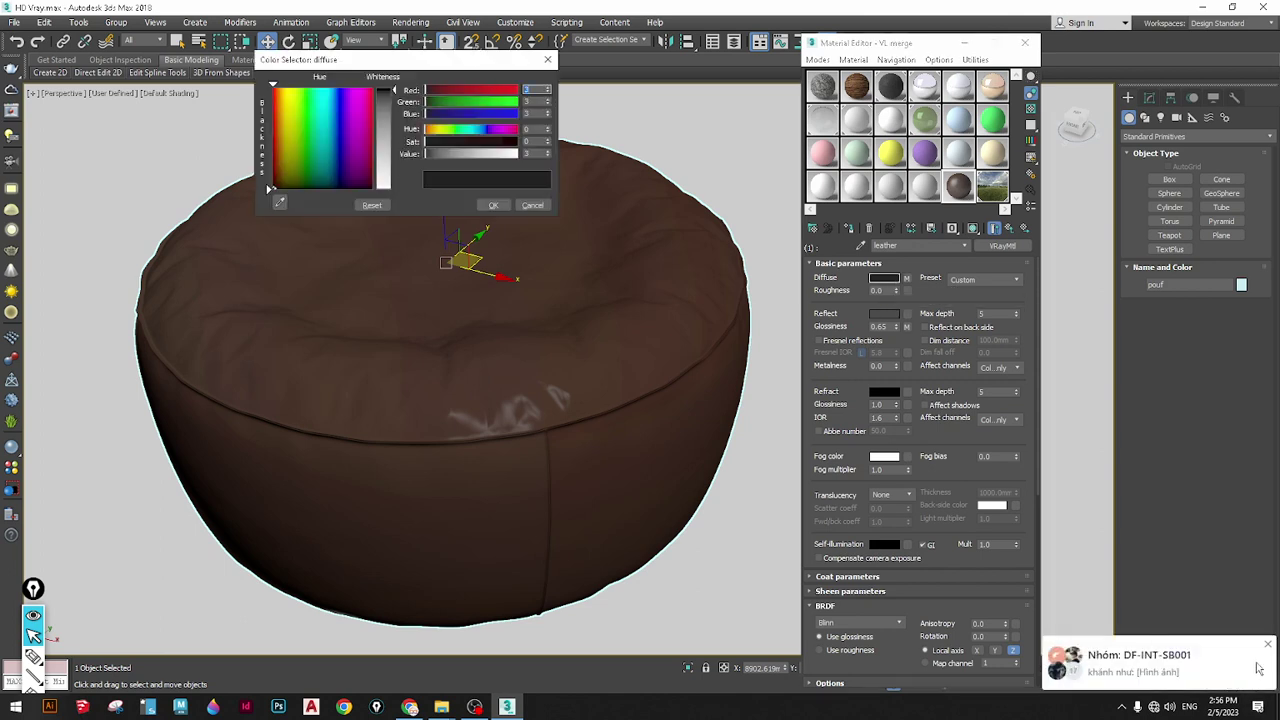
click(1268, 646)
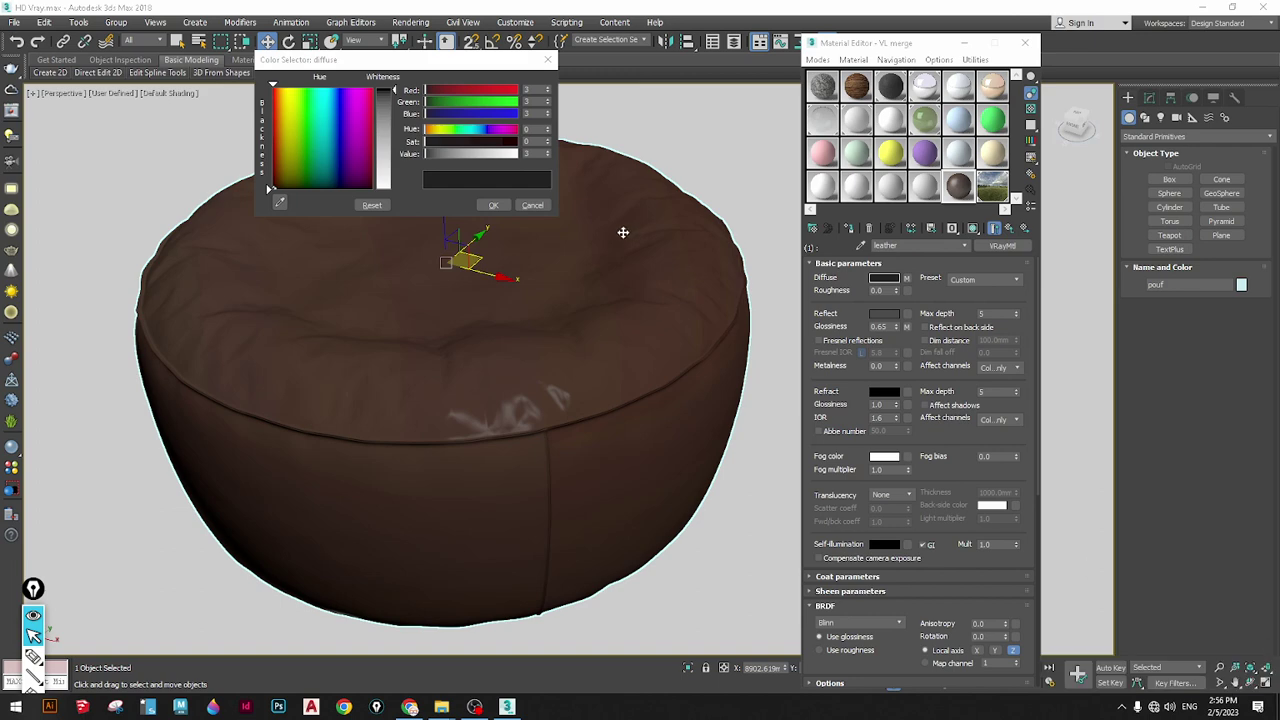
click(353, 117)
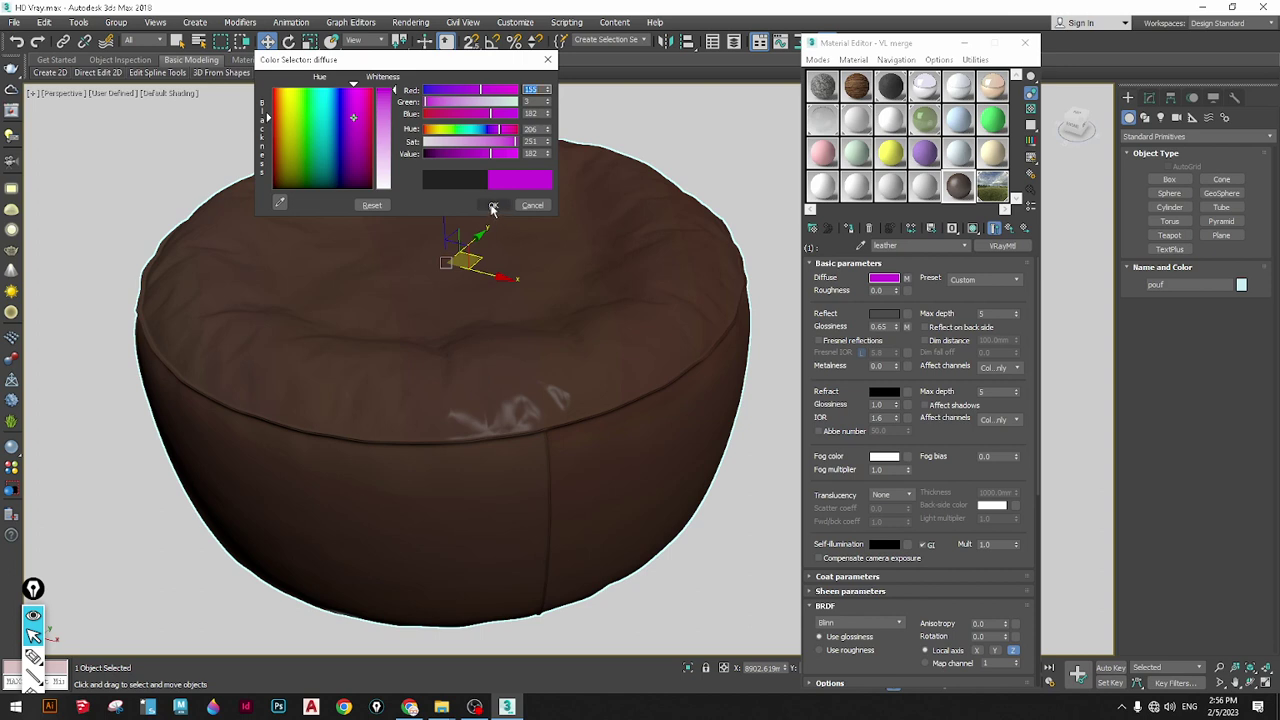
click(386, 150)
click(492, 207)
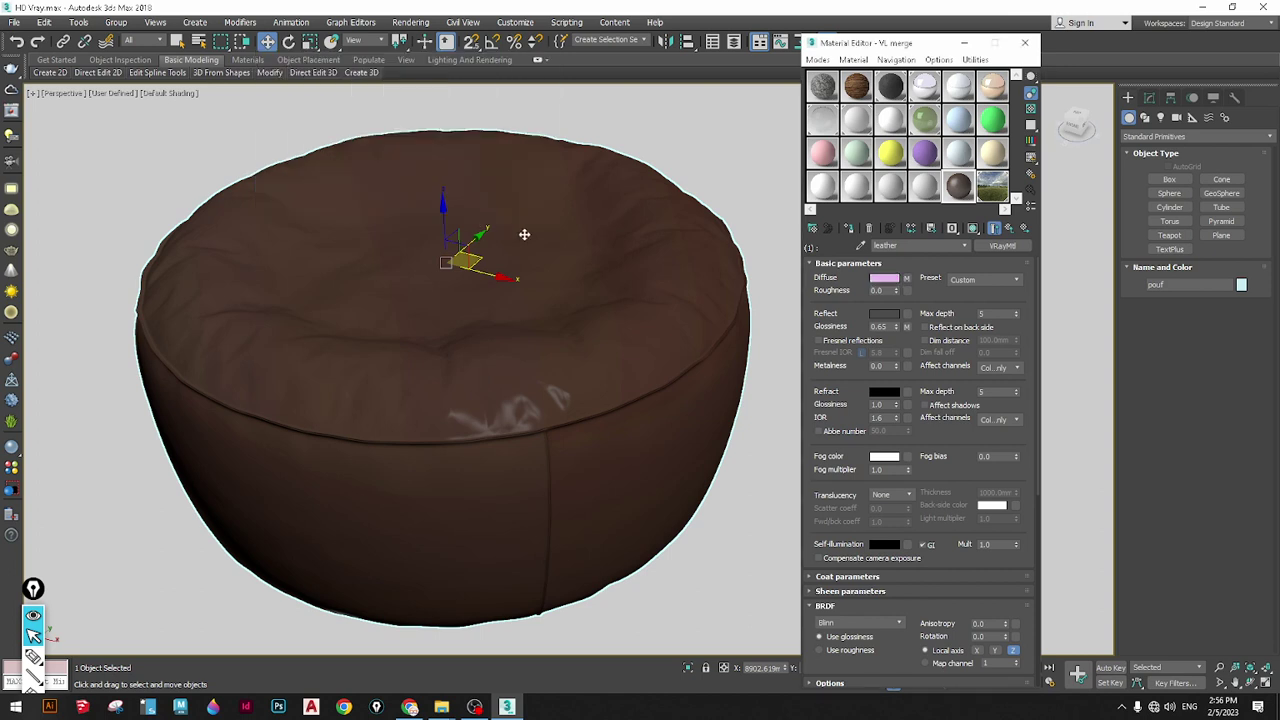
Lighten the front colour of the leather material's Diffuse Falloff map to a pale grey by raising its whiteness
click(907, 280)
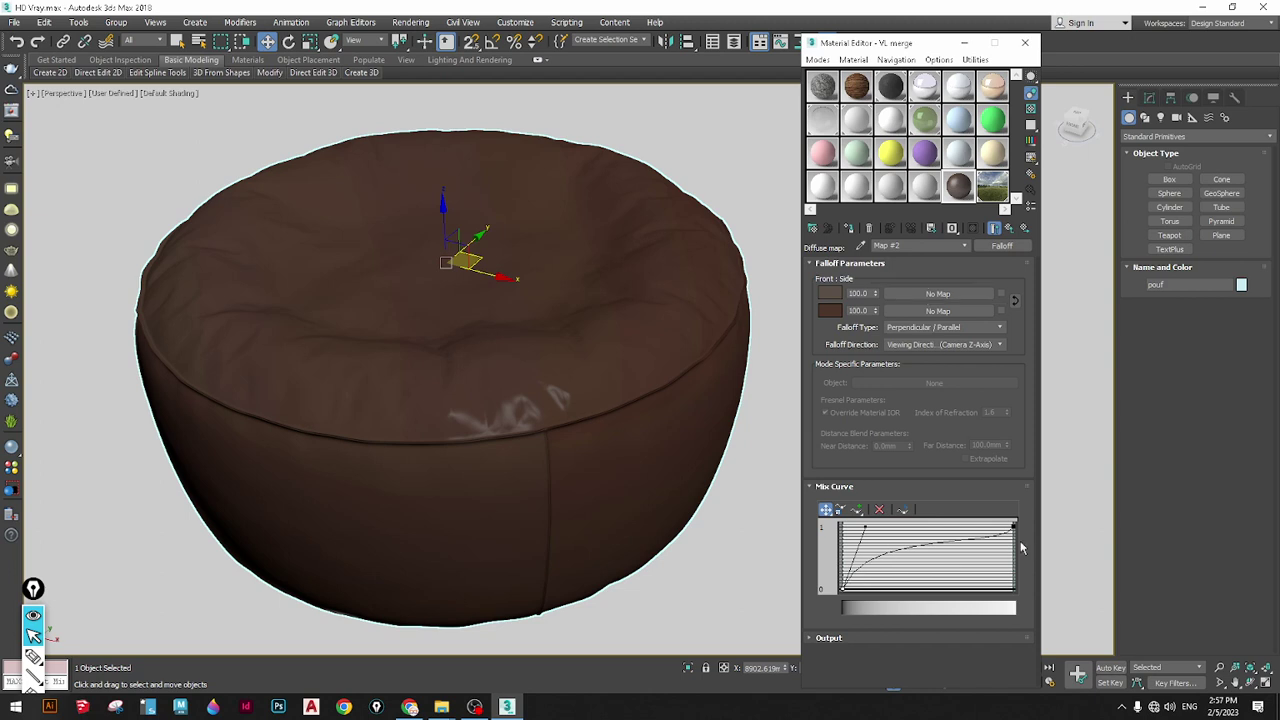
click(830, 296)
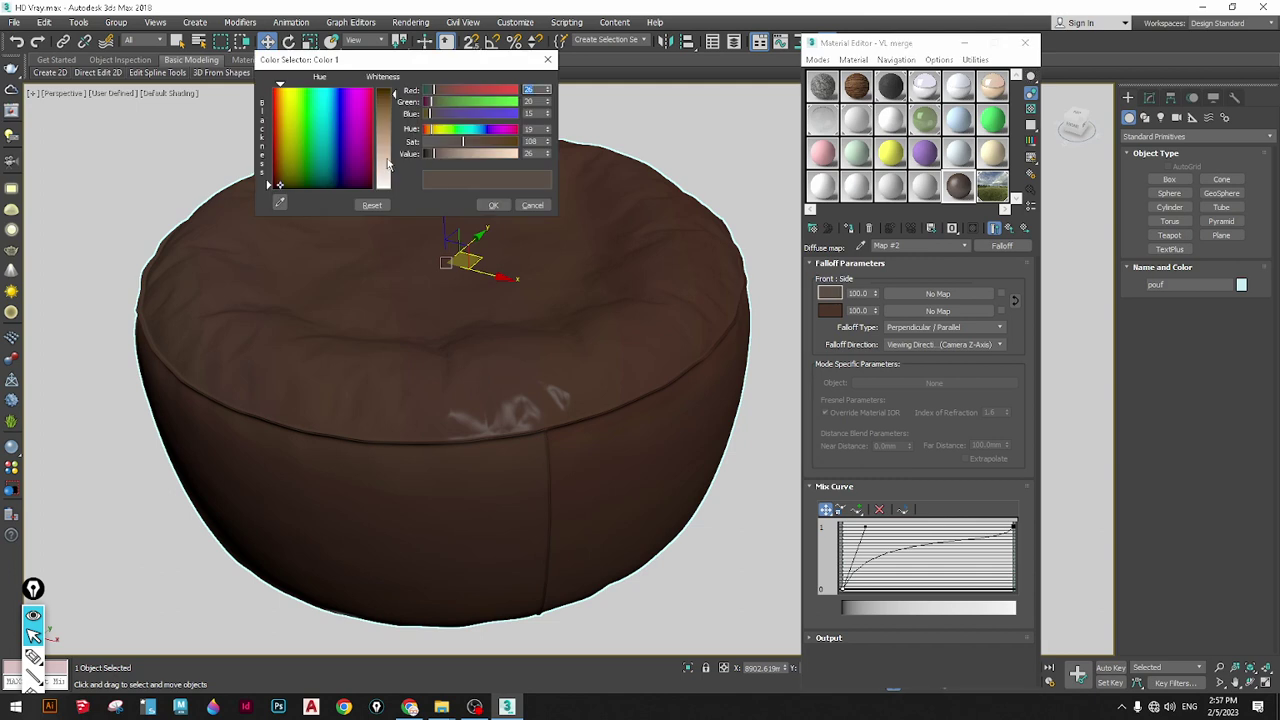
drag(390, 165, 428, 177)
click(493, 204)
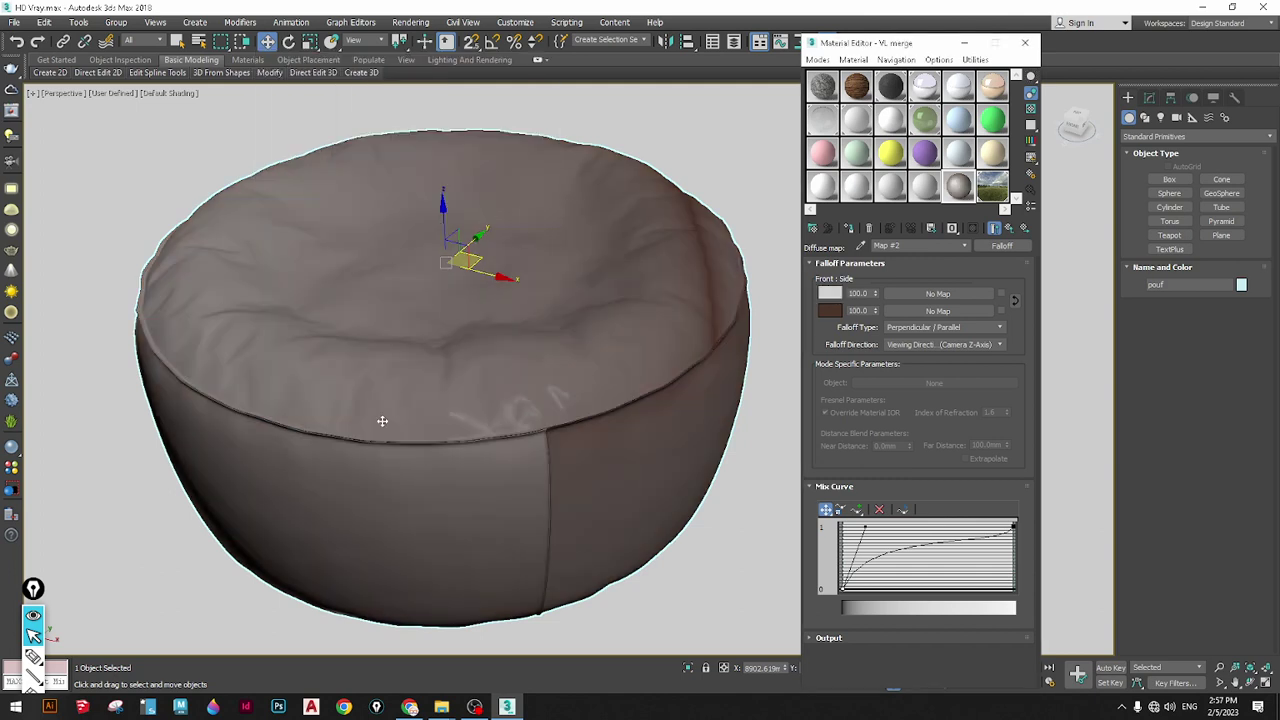
Lighten the side colour of the Diffuse Falloff map to a neutral grey, about RGB 110, 104, 102
click(830, 310)
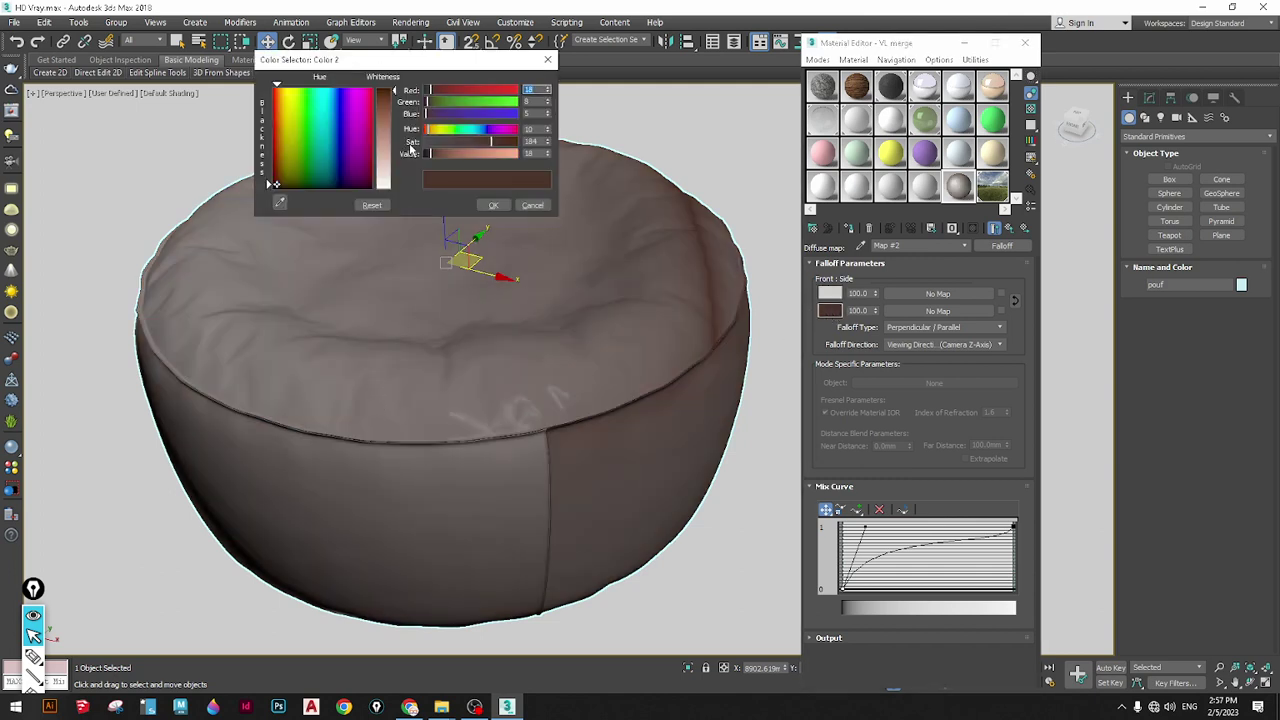
drag(389, 142, 430, 176)
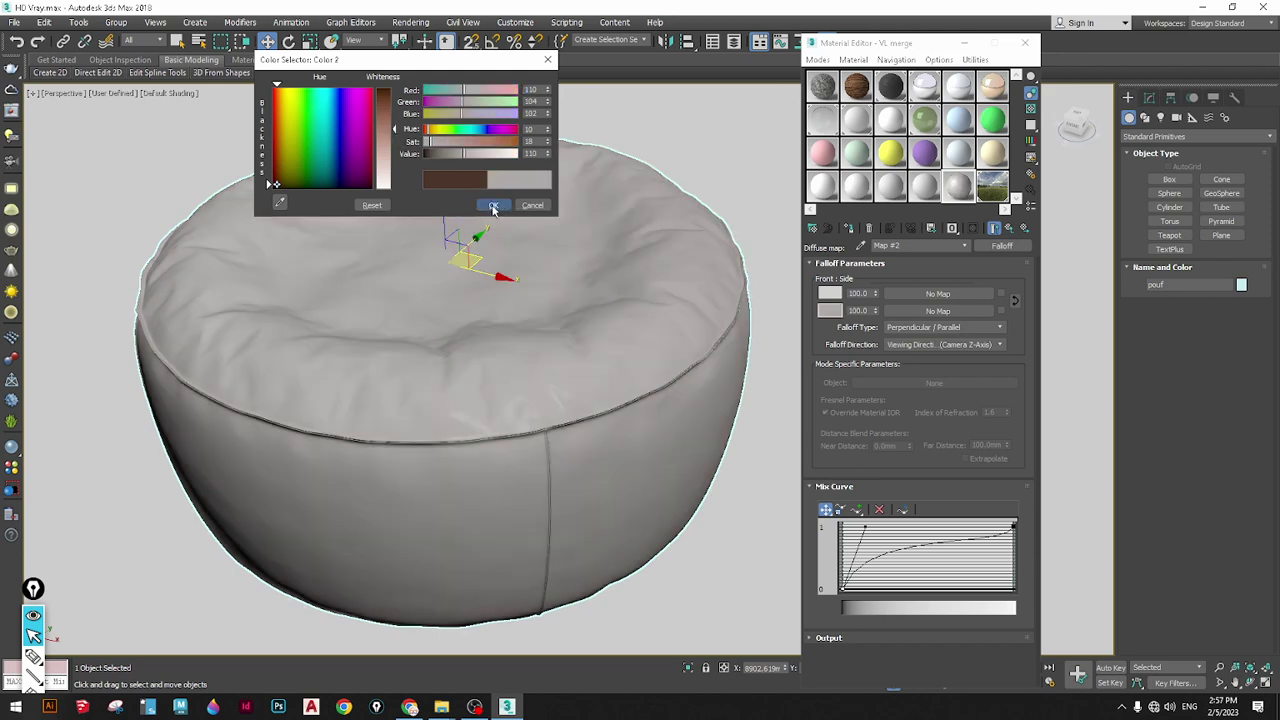
click(493, 204)
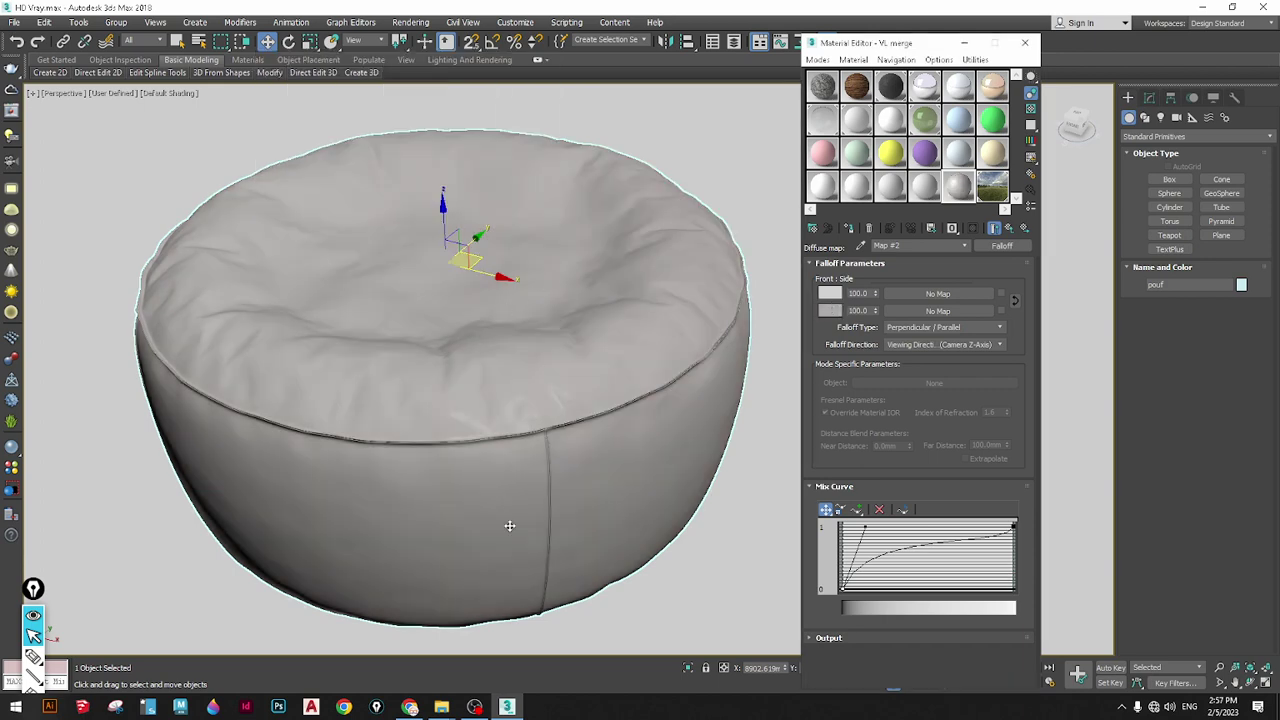
Return to the leather material and set its Diffuse map amount to 50
click(1009, 228)
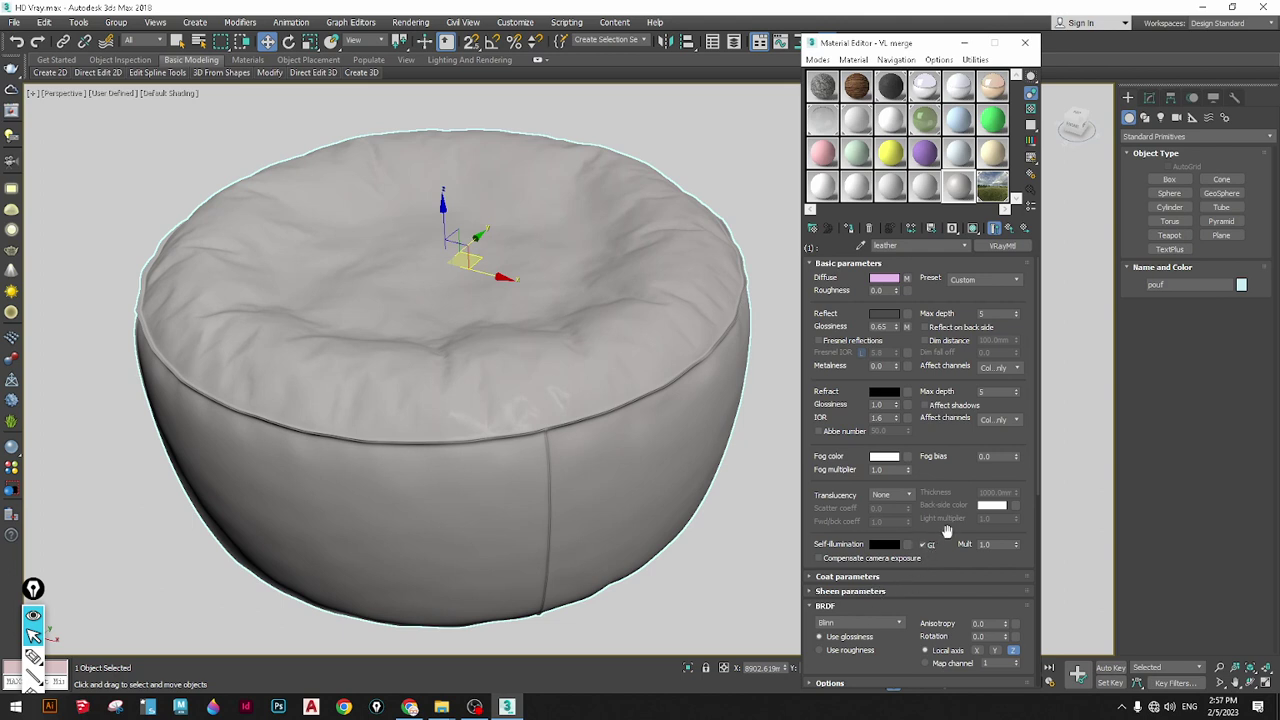
scroll(947, 531, down, 3)
double_click(869, 592)
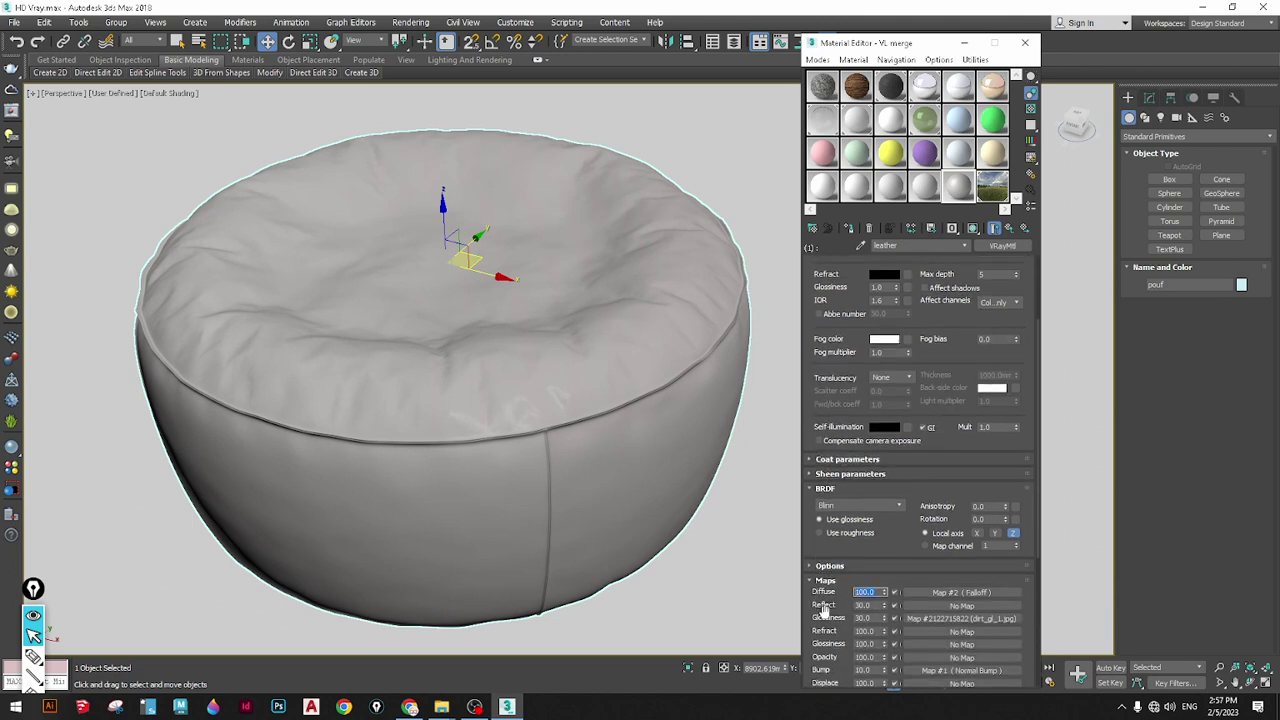
text(50)
key(Return)
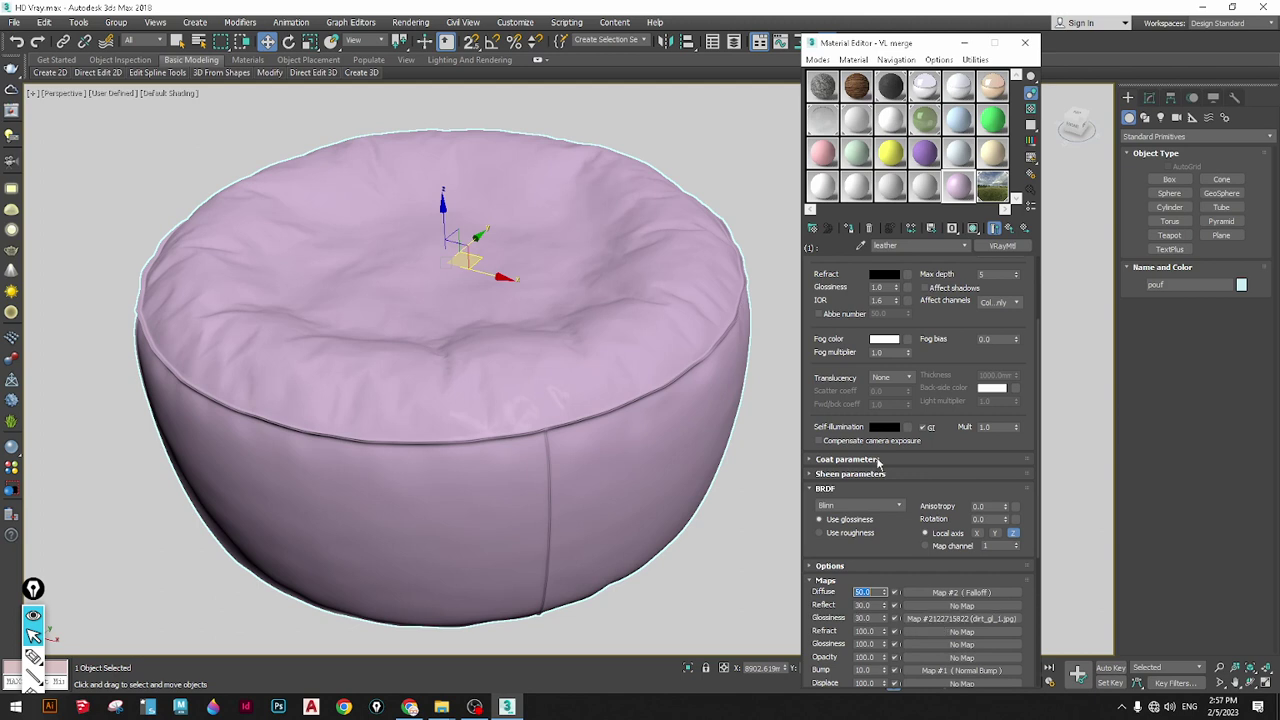
View the dirt_gl_1.jpg image used in the leather's reflection Glossiness slot and return to the material
scroll(945, 330, up, 5)
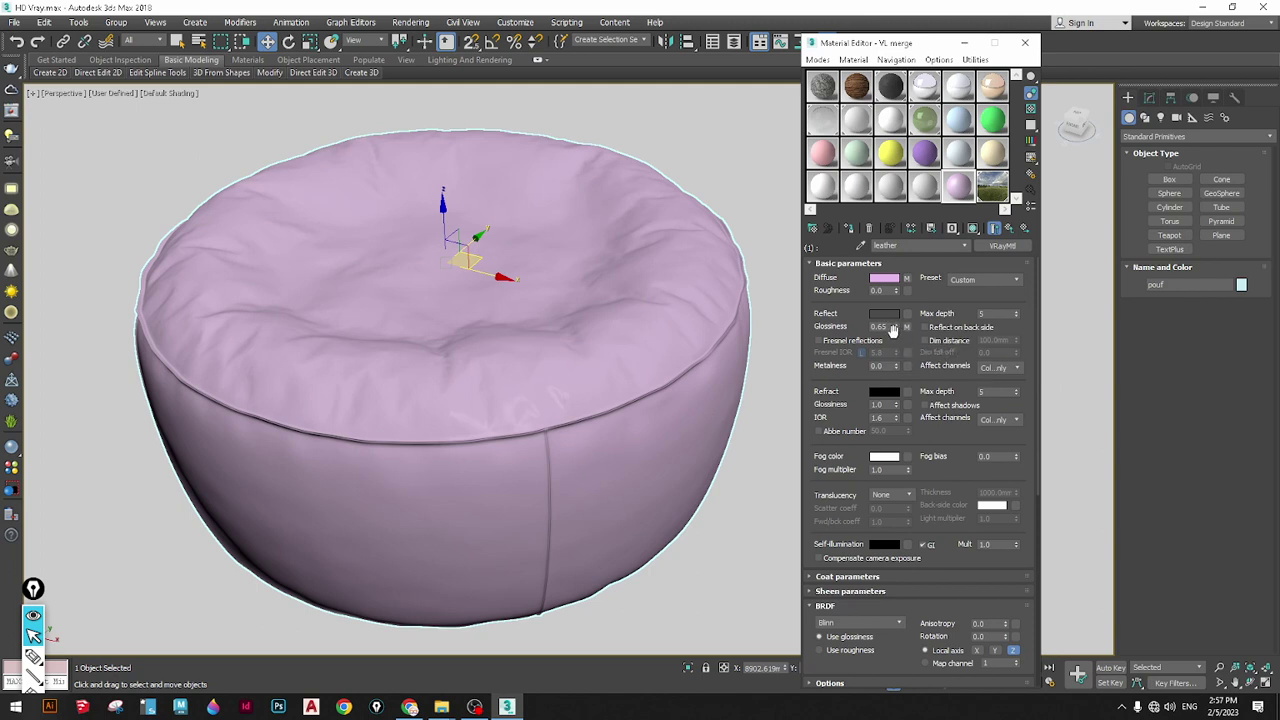
click(906, 328)
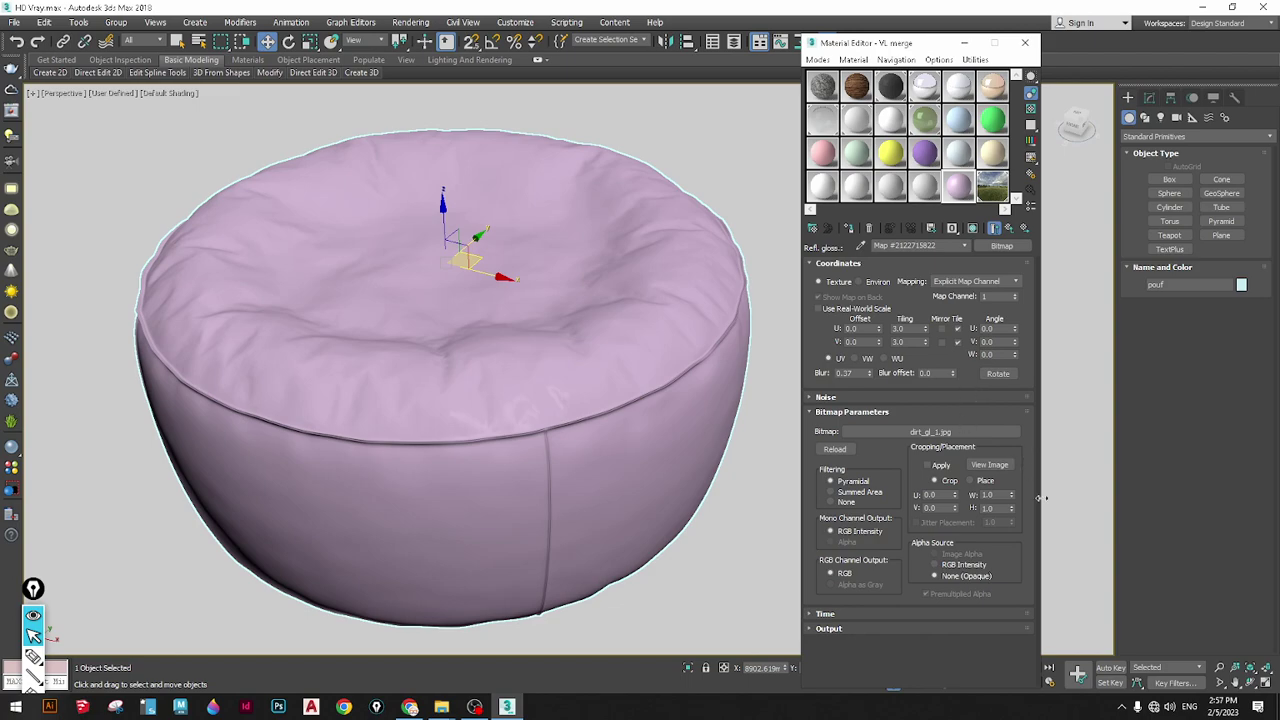
click(987, 464)
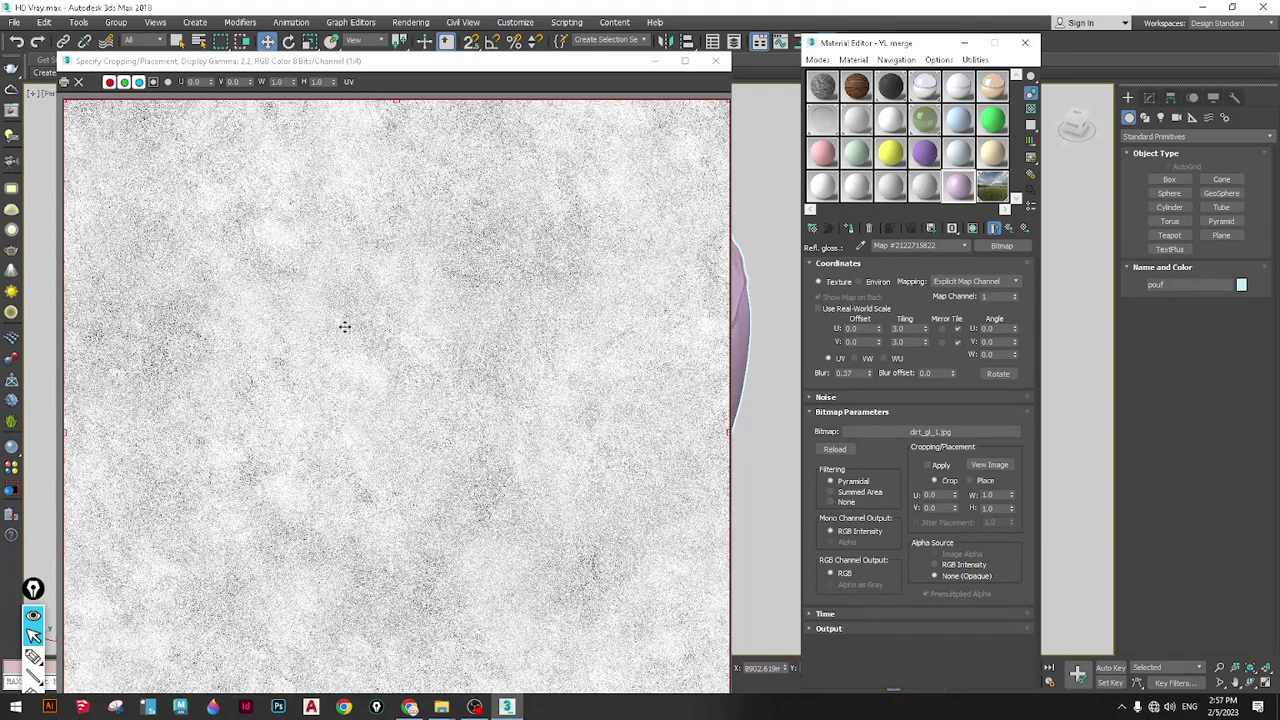
click(715, 62)
click(1010, 229)
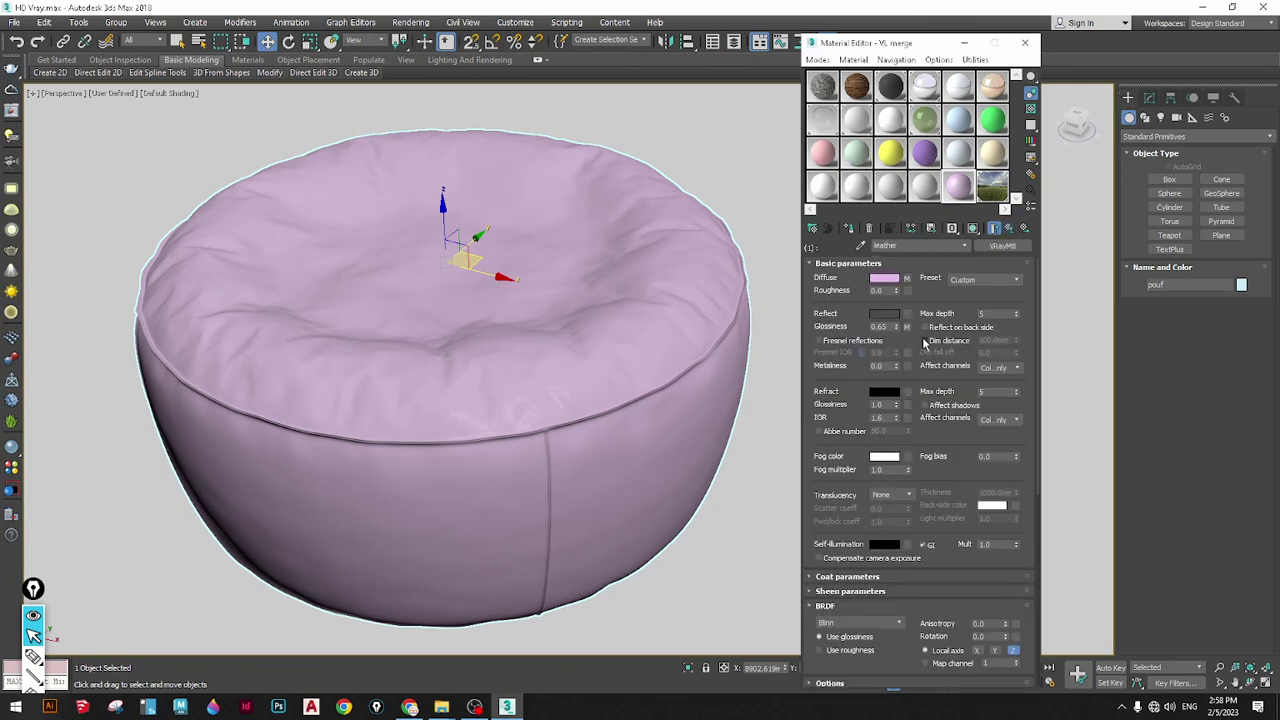
Open the leather's Normal Bump map and view the leather_gray_normal.jpg image in its Normal slot
drag(958, 388, 942, 250)
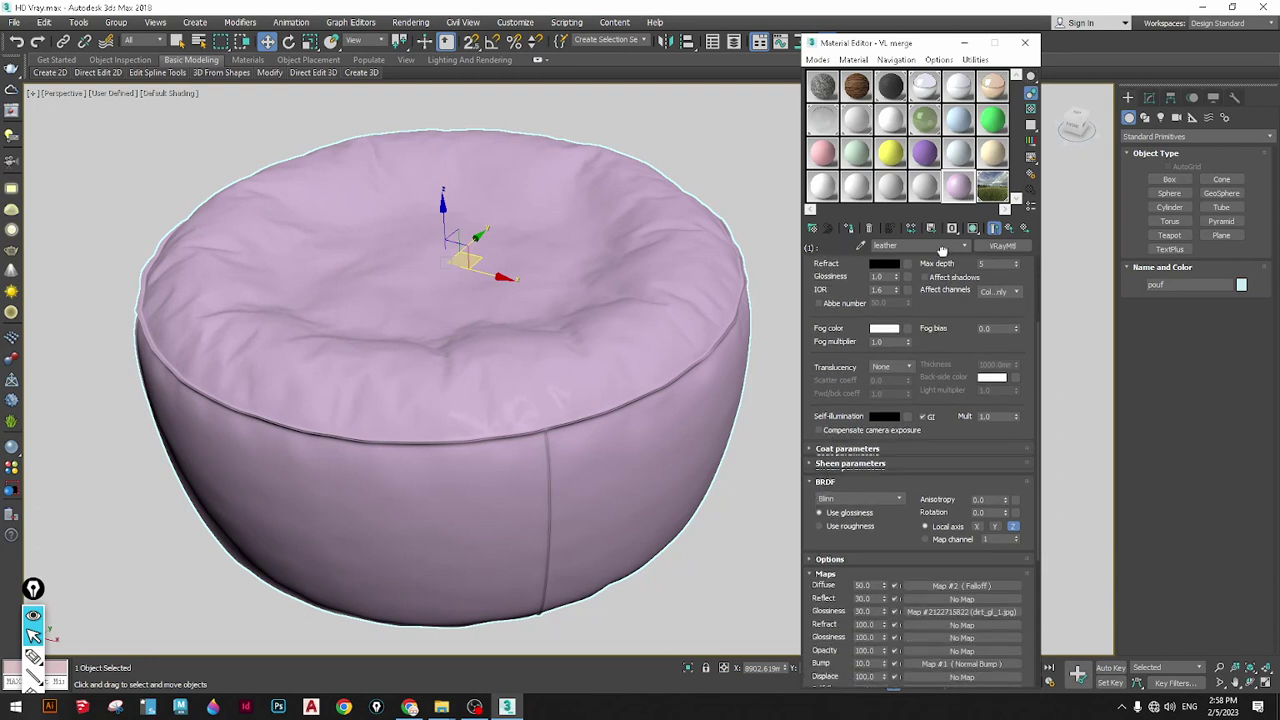
scroll(950, 562, down, 3)
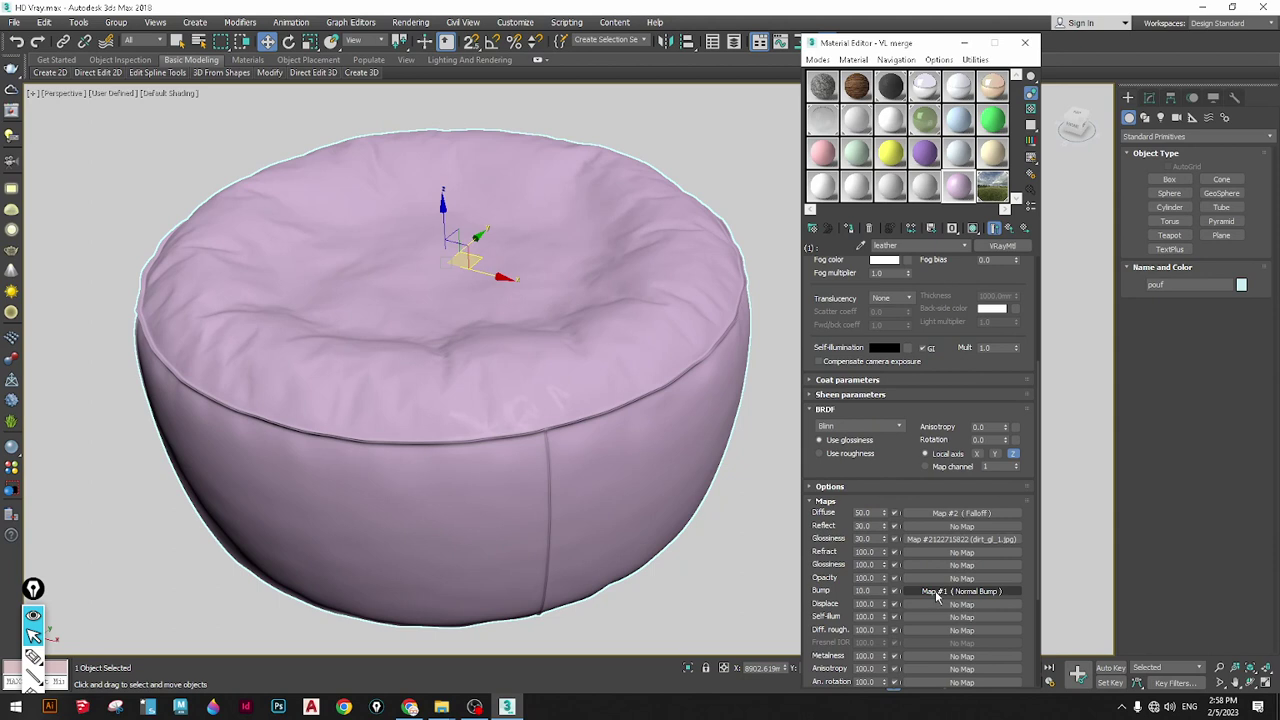
click(937, 591)
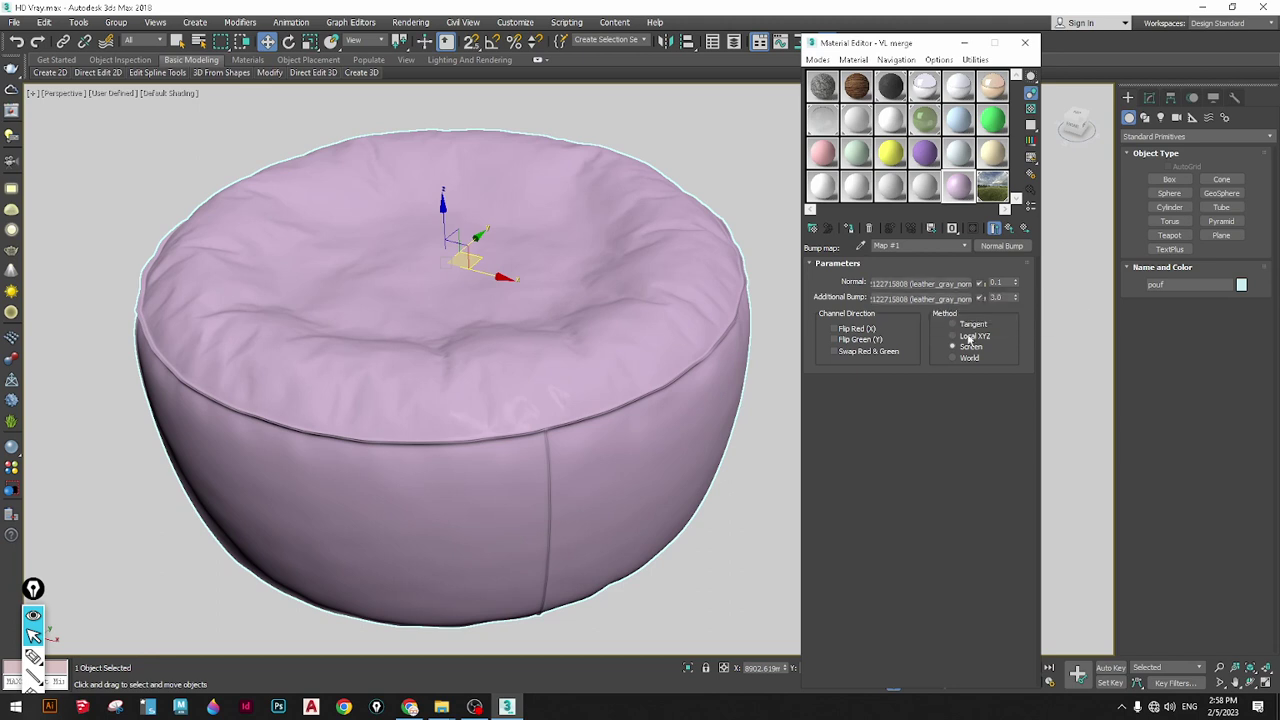
click(948, 284)
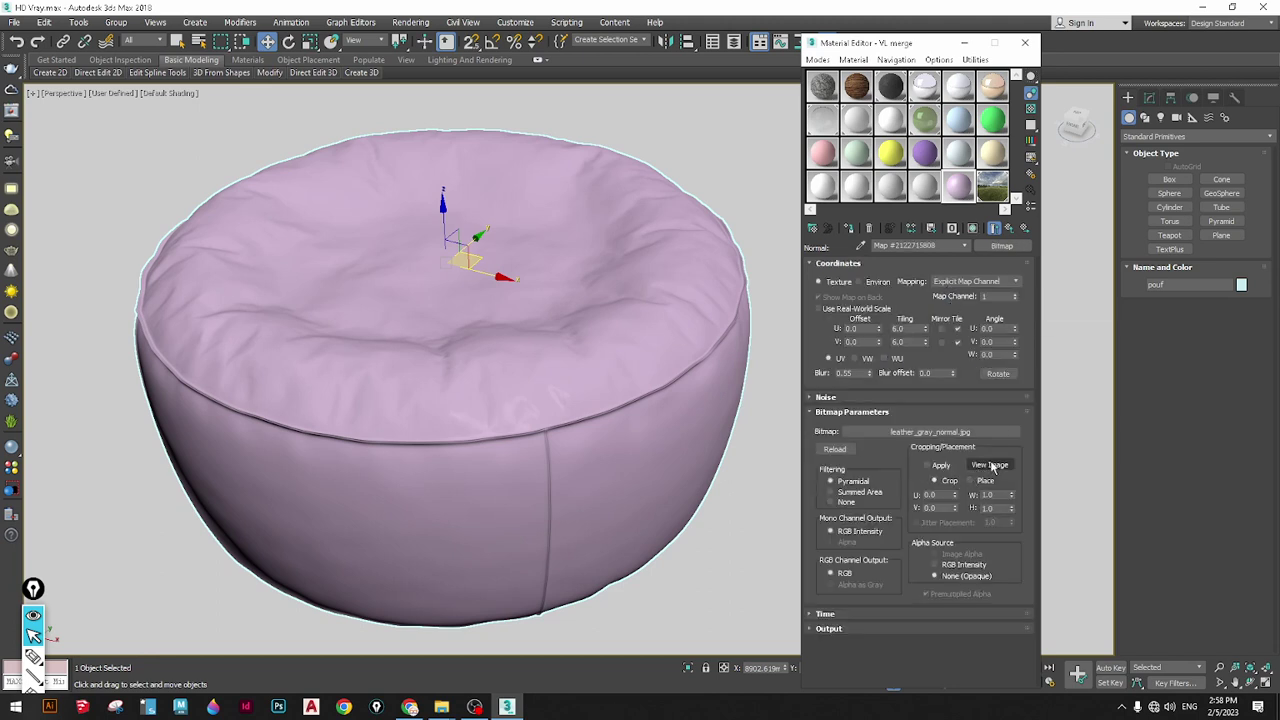
click(989, 465)
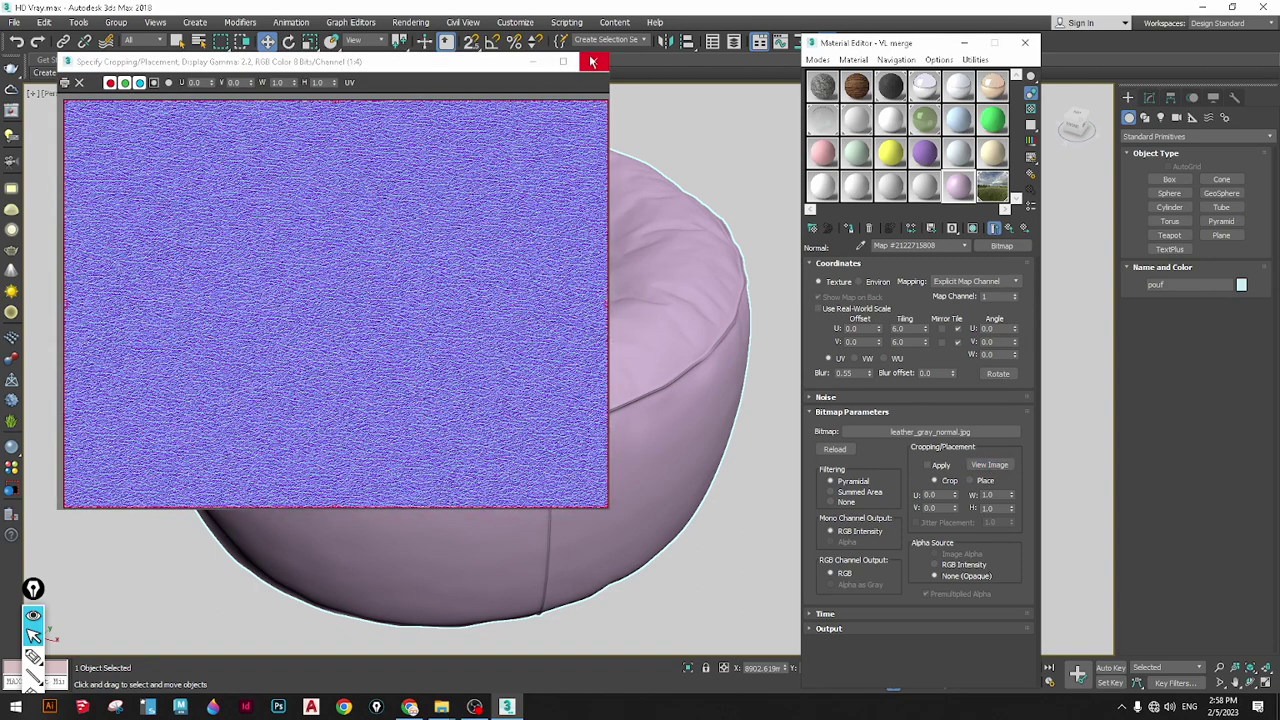
click(592, 62)
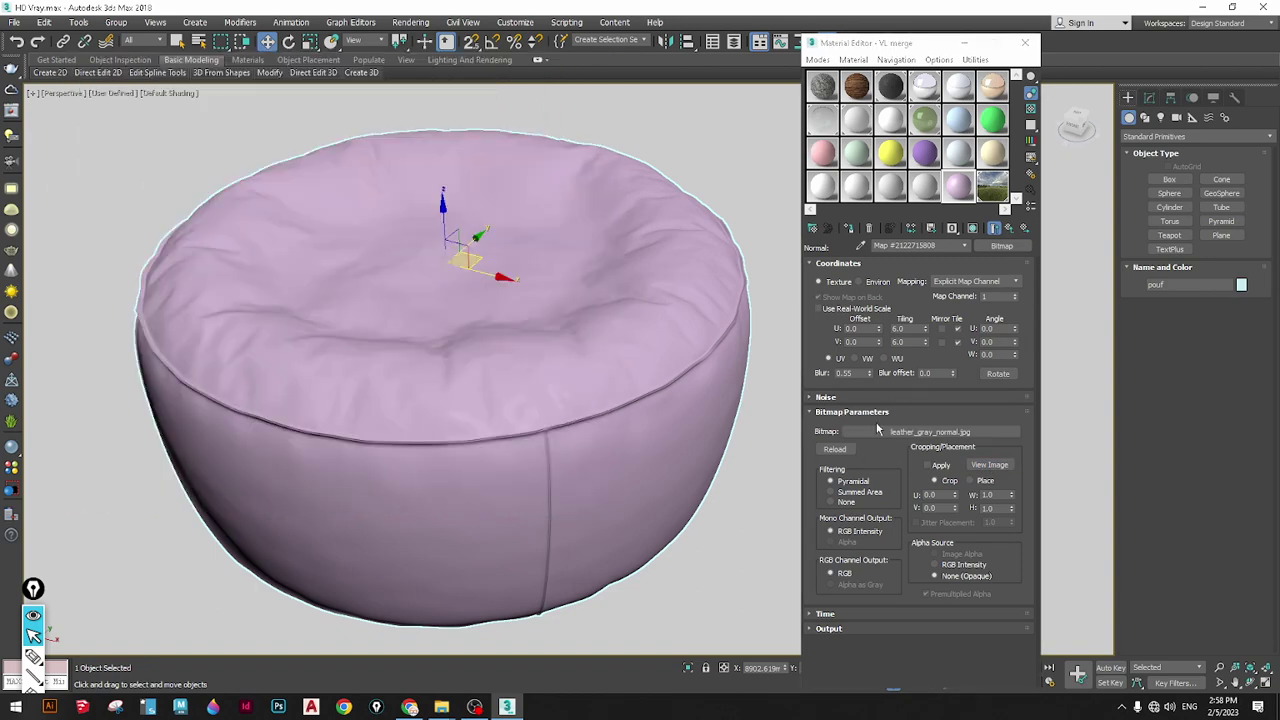
click(1010, 228)
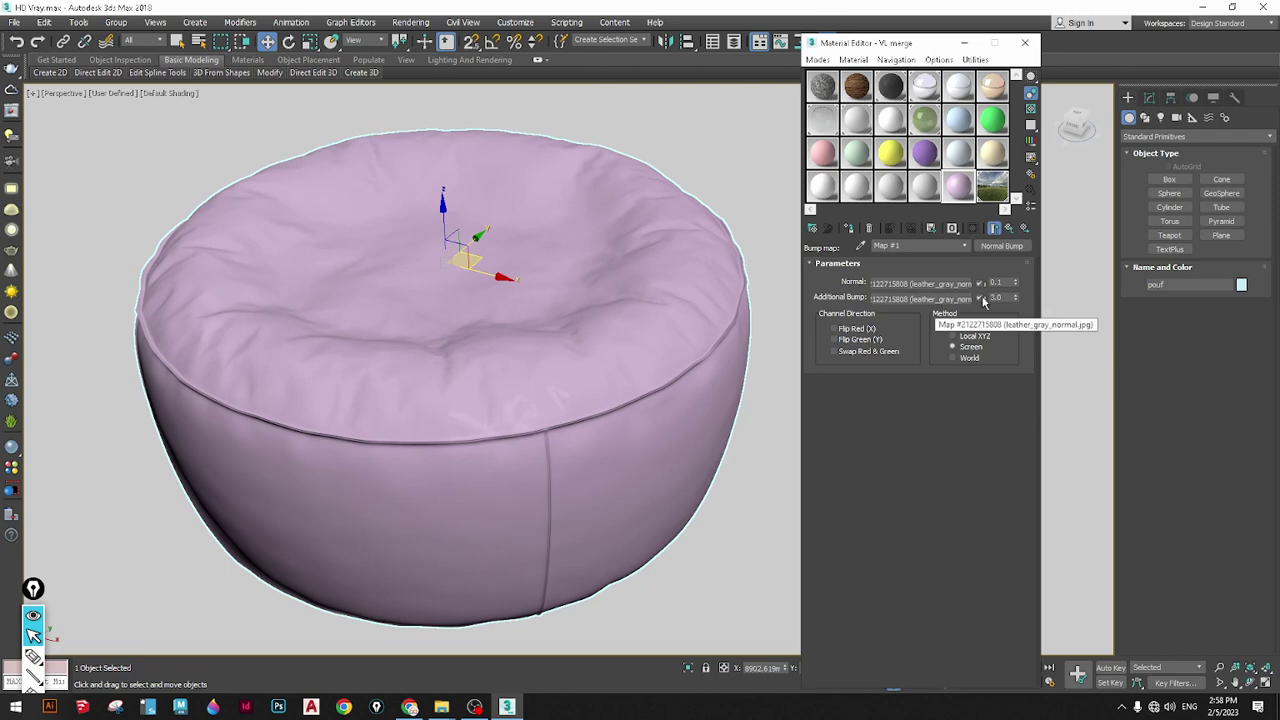
View the image in the Normal Bump map's Additional Bump slot, and return to the leather material to review its parameters and maps
double_click(994, 298)
text(3)
key(Return)
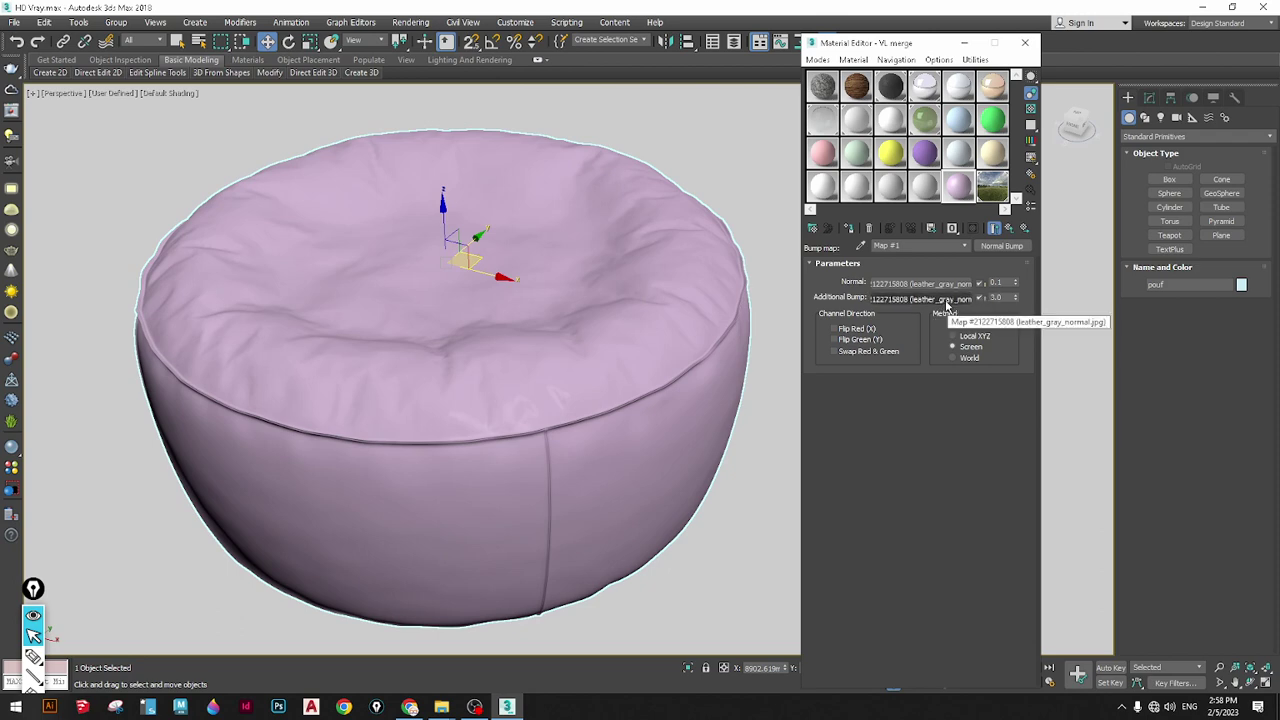
click(946, 304)
click(988, 465)
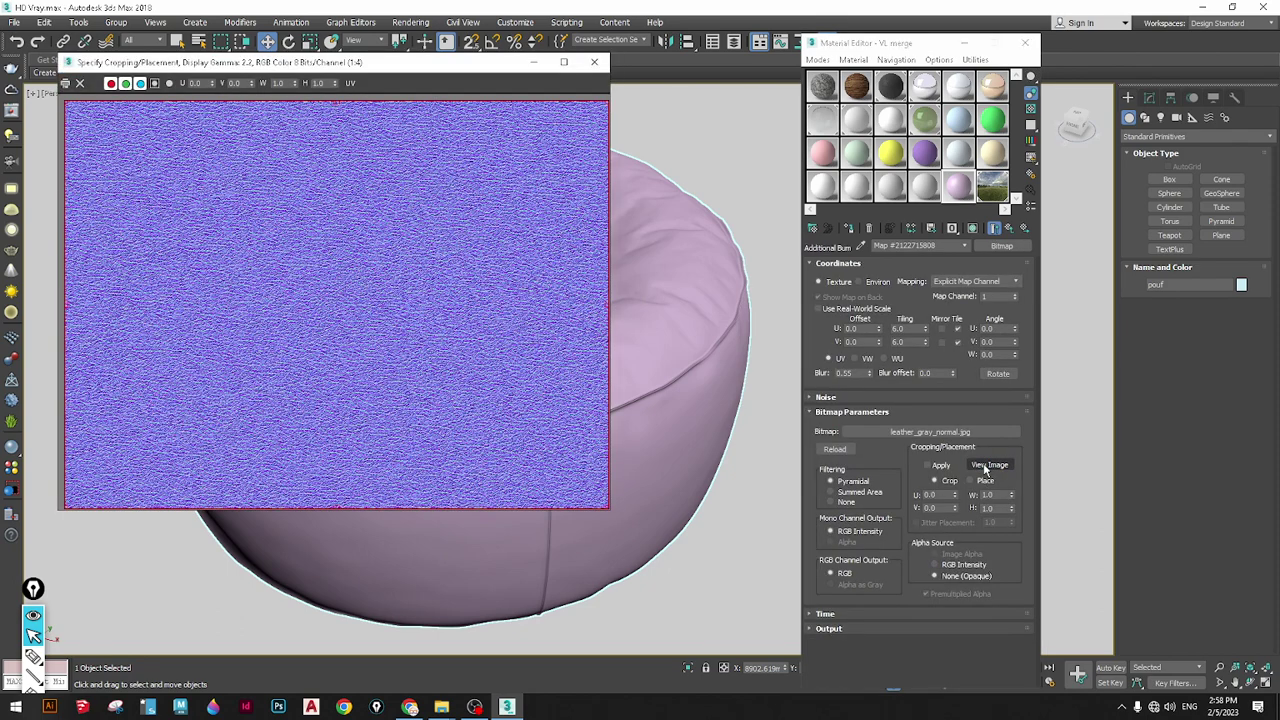
click(594, 62)
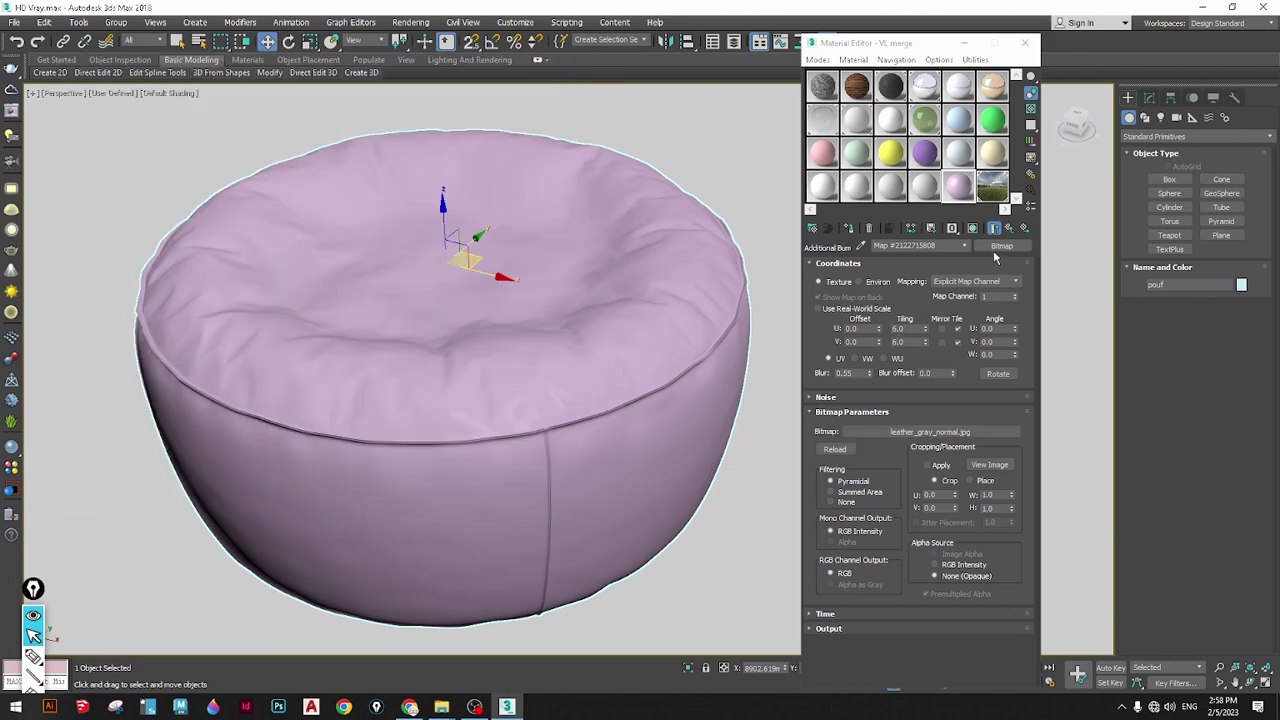
click(1009, 228)
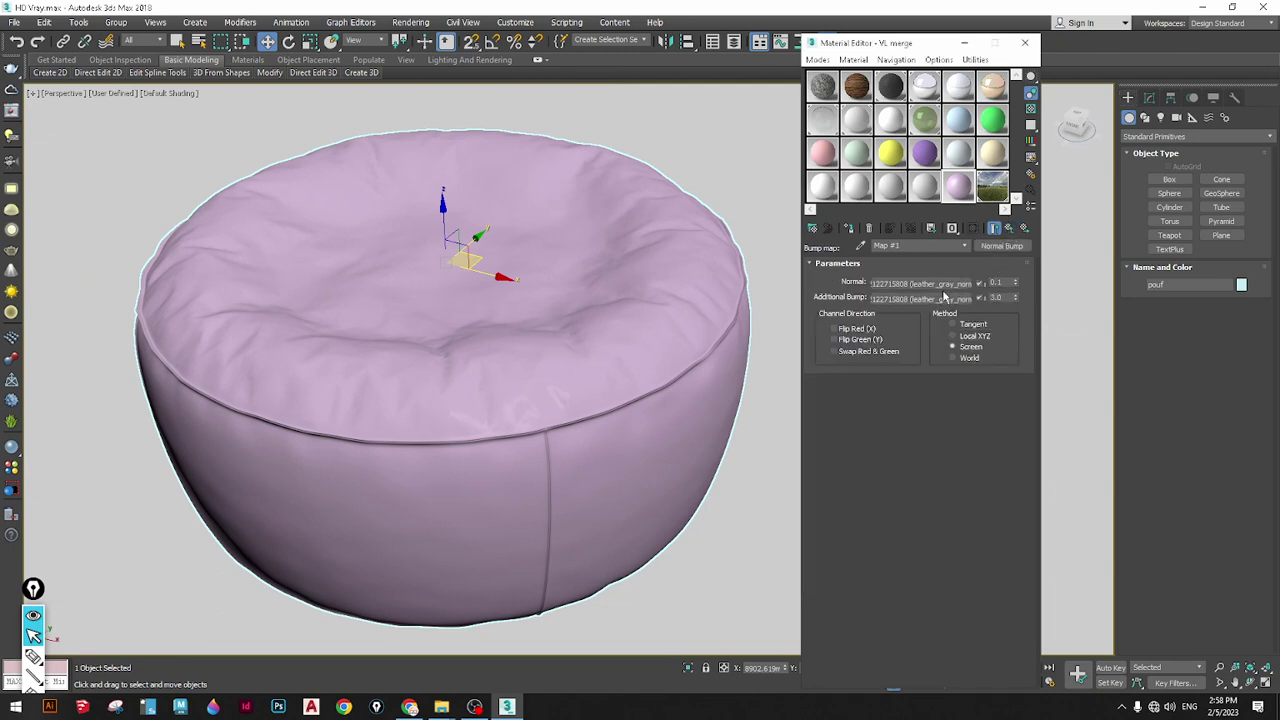
click(1008, 230)
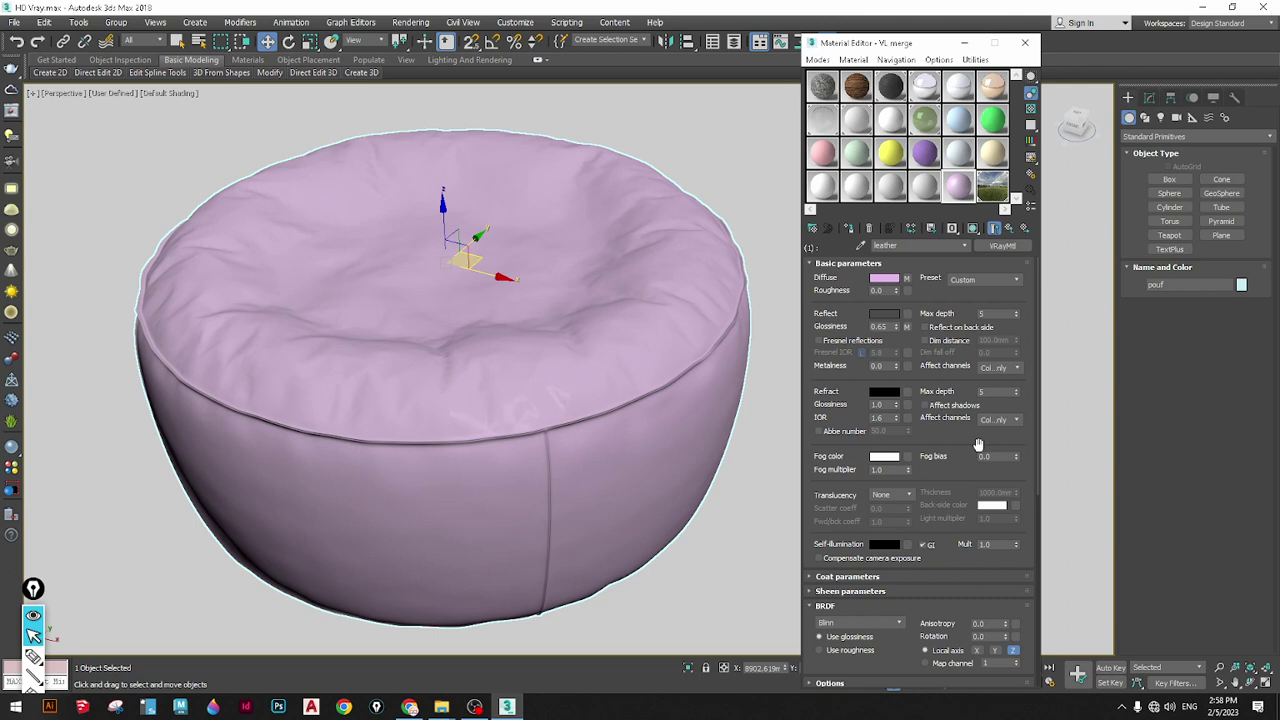
scroll(960, 490, down, 3)
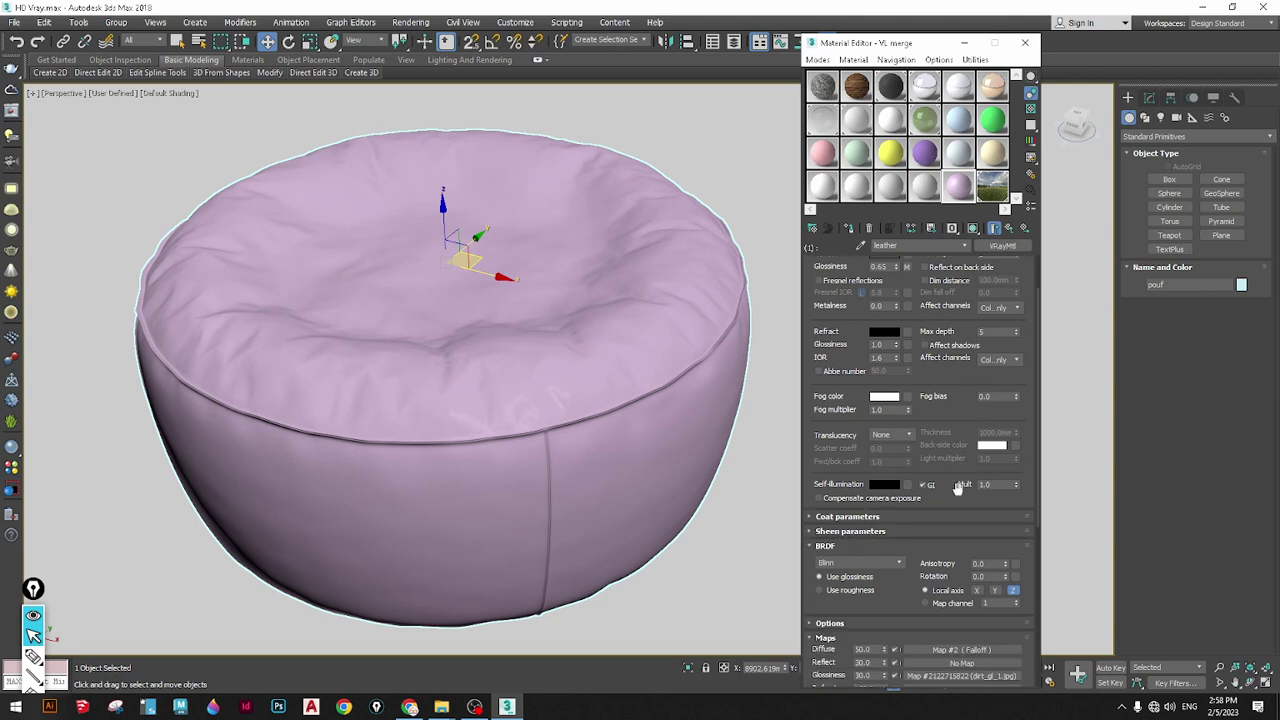
scroll(958, 487, down, 5)
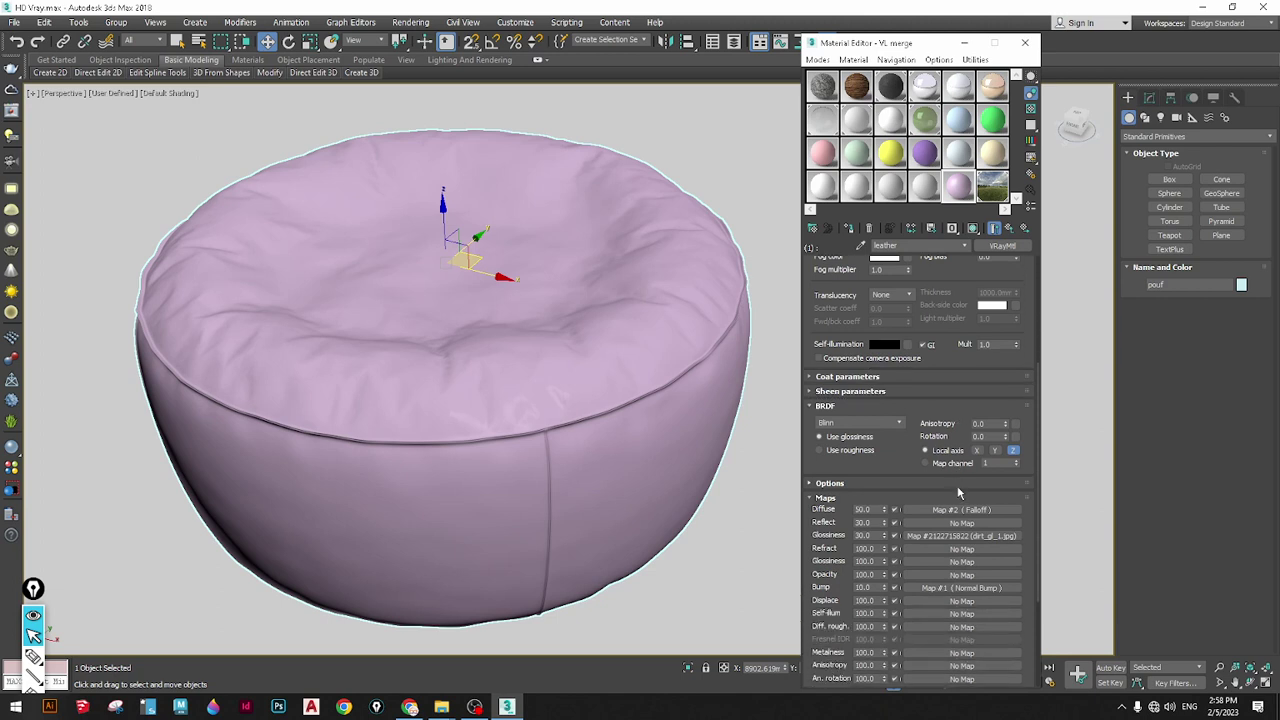
scroll(945, 580, up, 8)
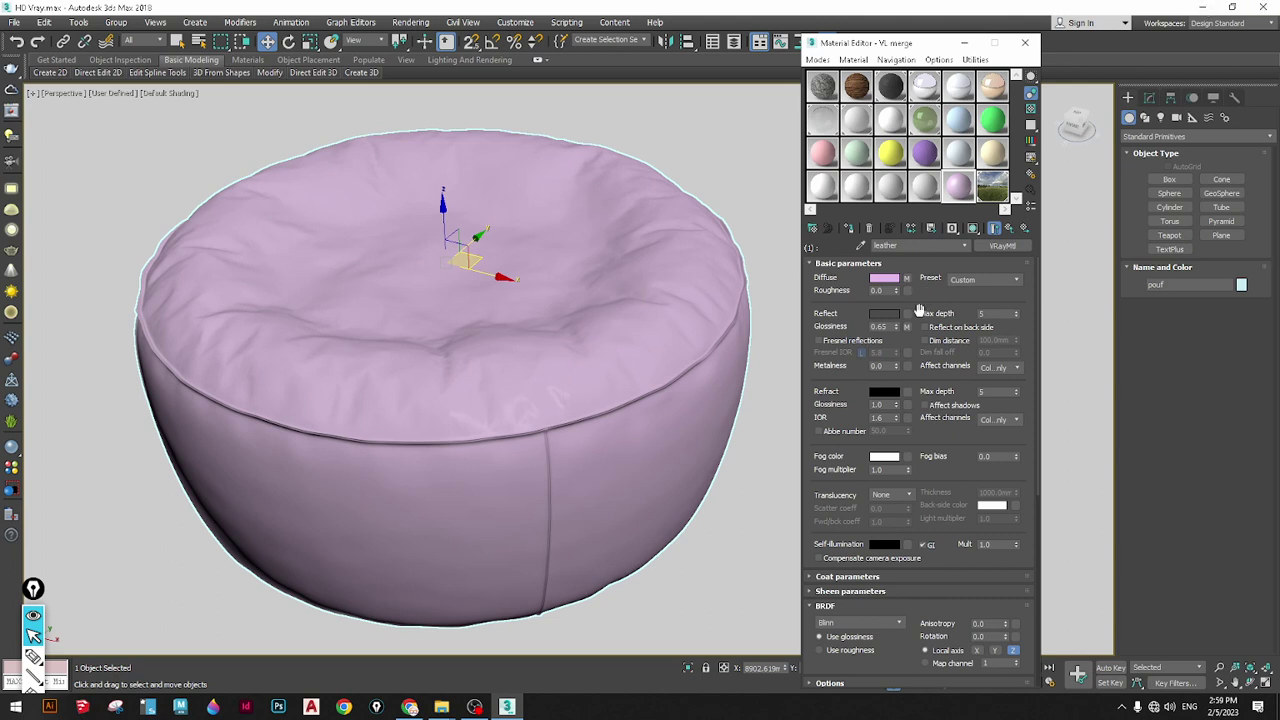
Select the unused white VRay material Material #19 and rename it "vai 1"
click(822, 156)
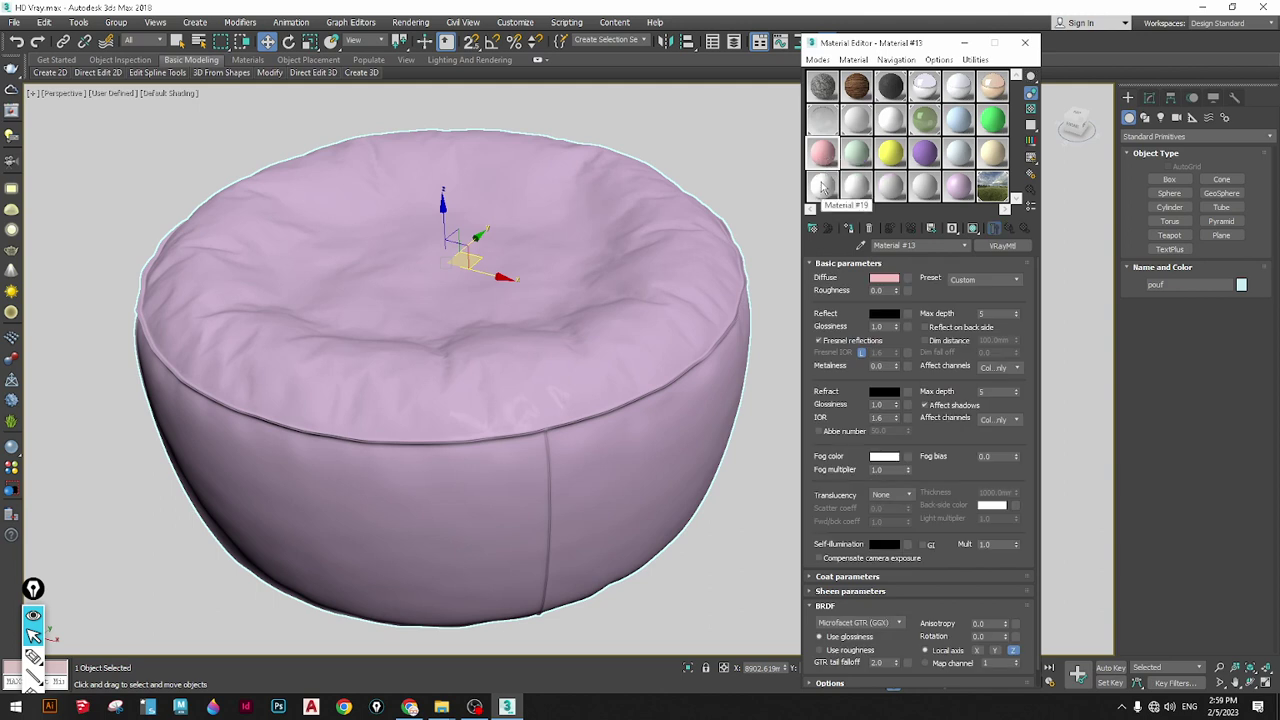
click(822, 187)
text(vai 1)
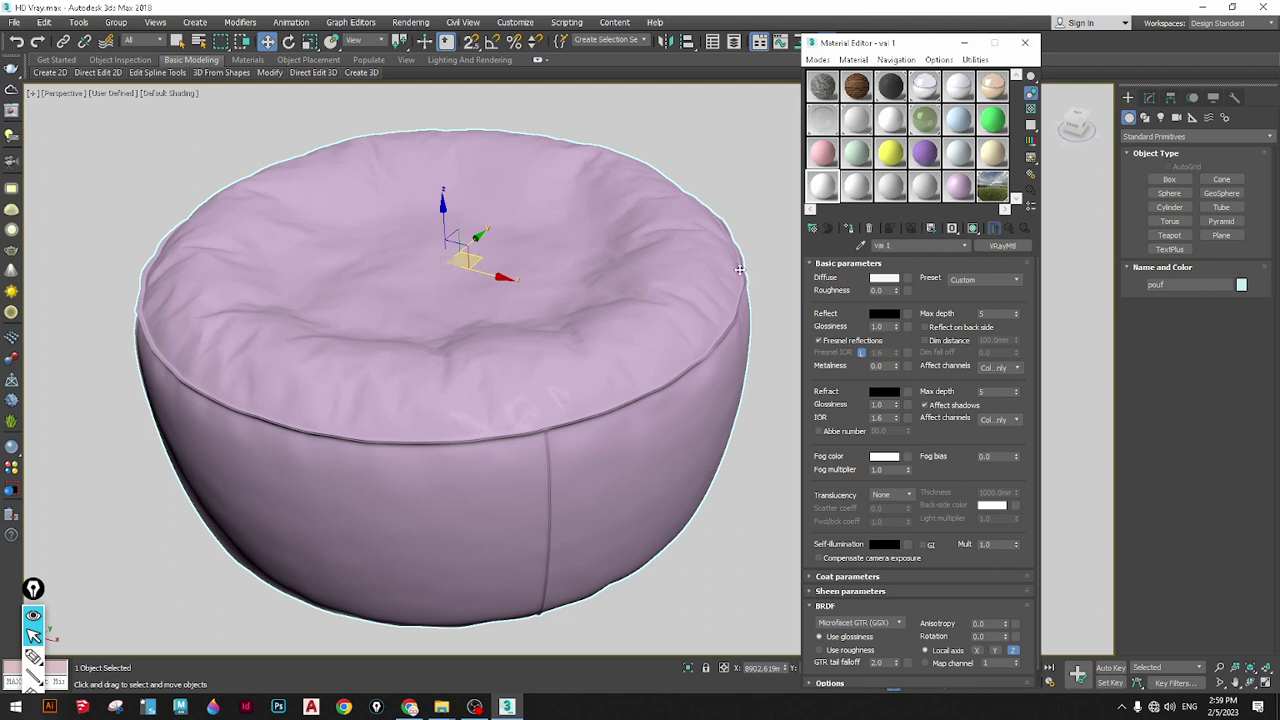
Assign a Falloff map to the Diffuse channel of the vai 1 material
click(905, 280)
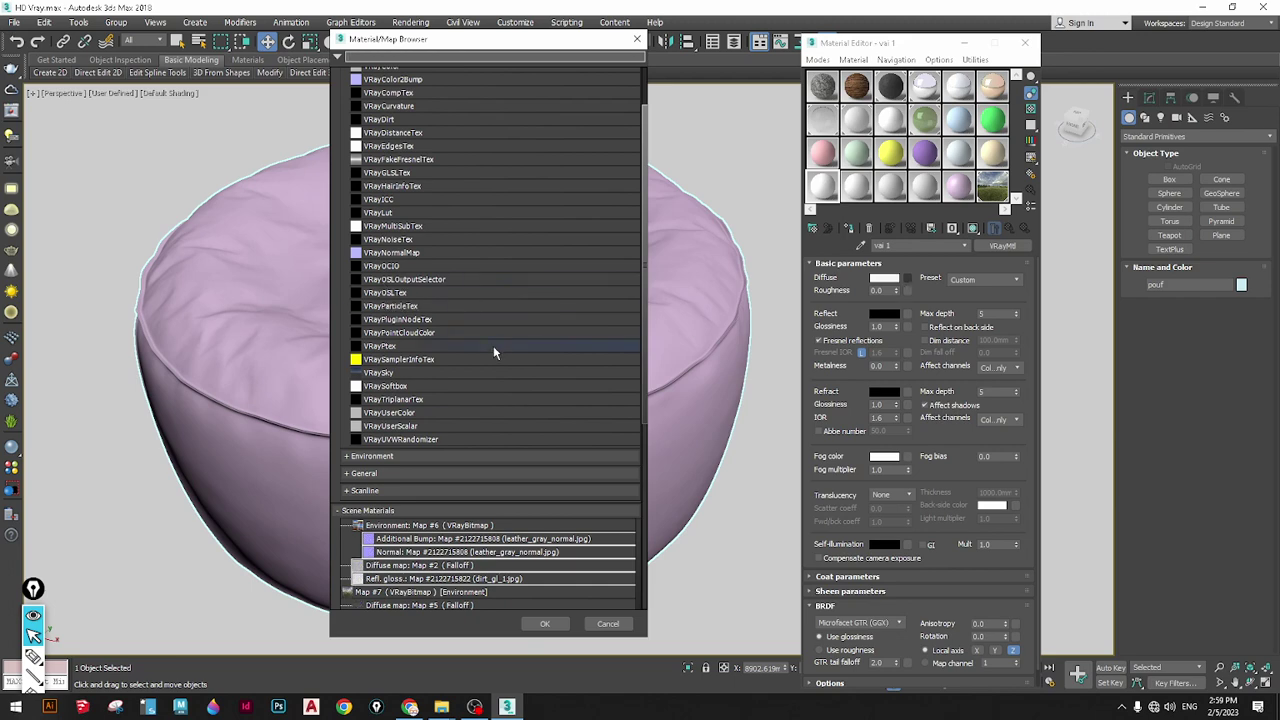
click(429, 472)
scroll(410, 510, down, 1)
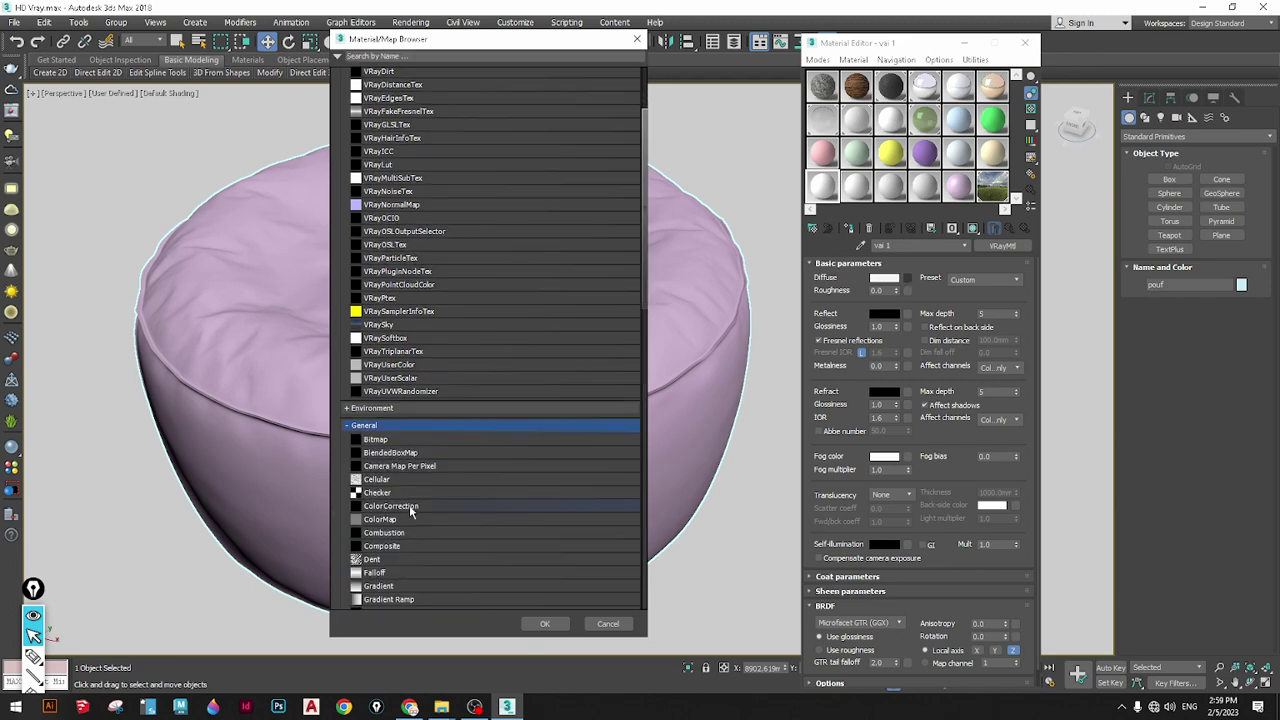
scroll(390, 510, down, 1)
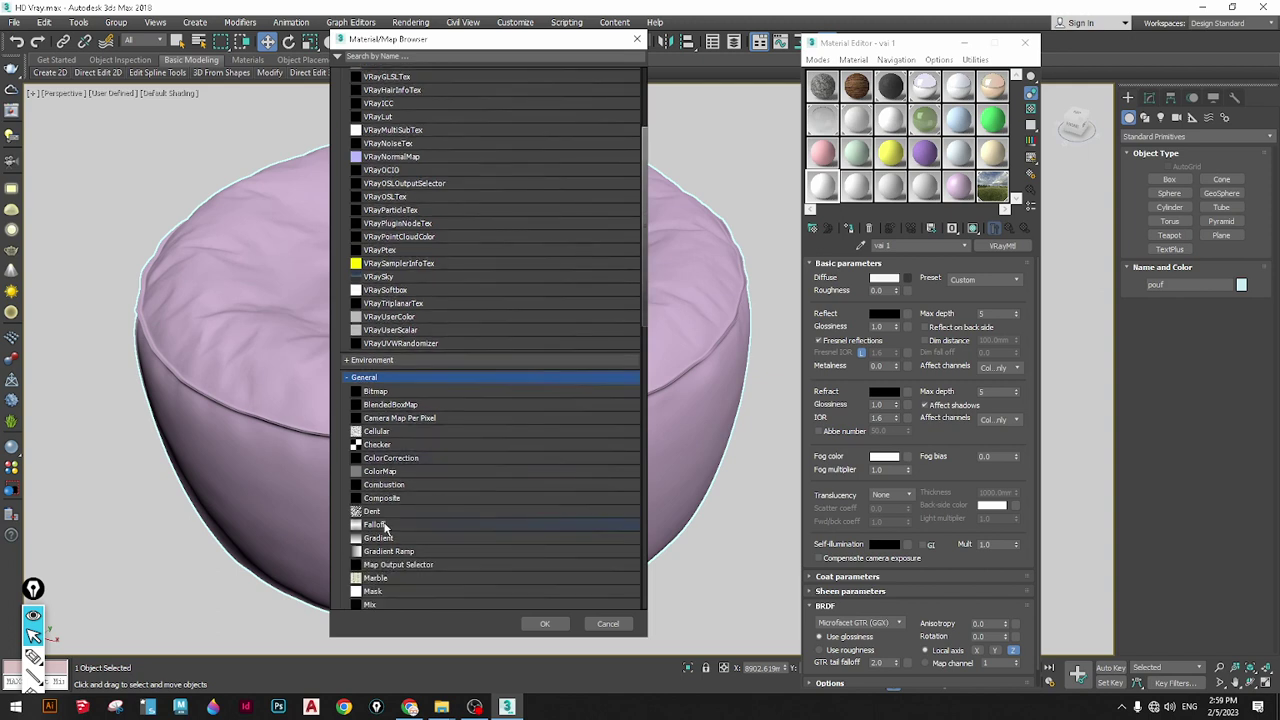
double_click(376, 525)
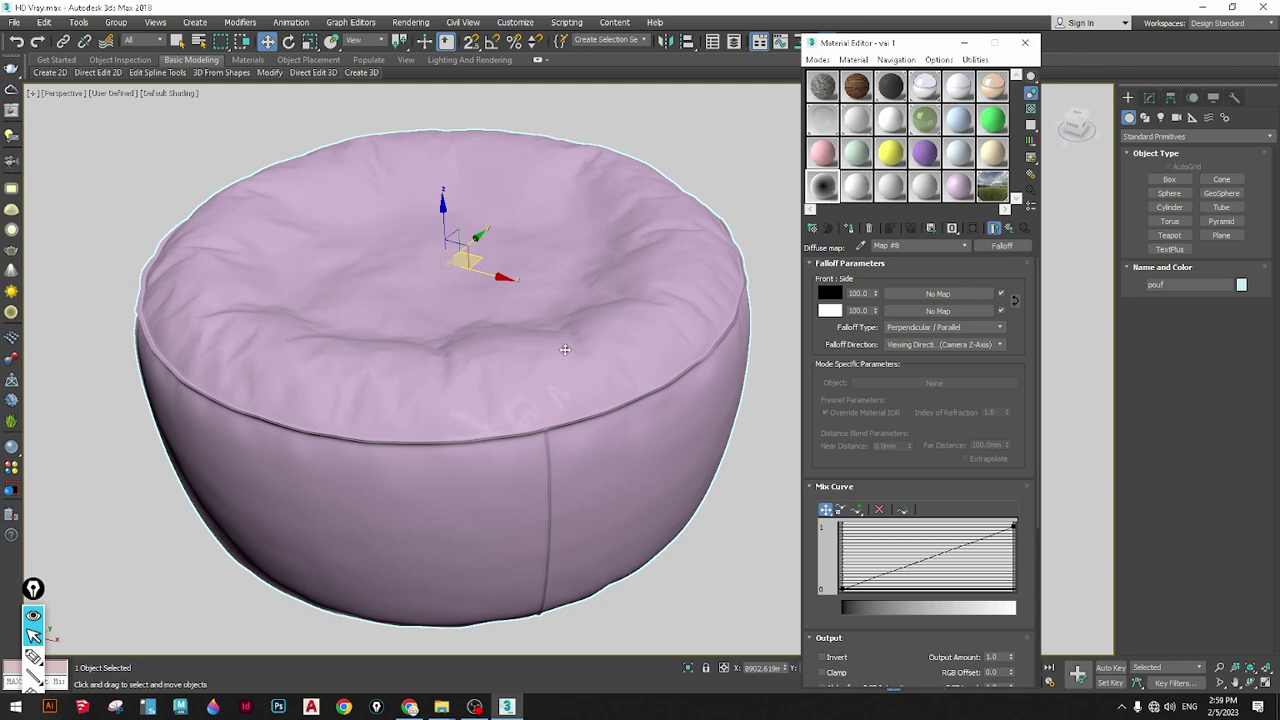
Copy the pouf, place the copy beside the original, and apply the vai 1 material to the copy
scroll(563, 349, down, 4)
shift+drag(537, 320, 812, 322)
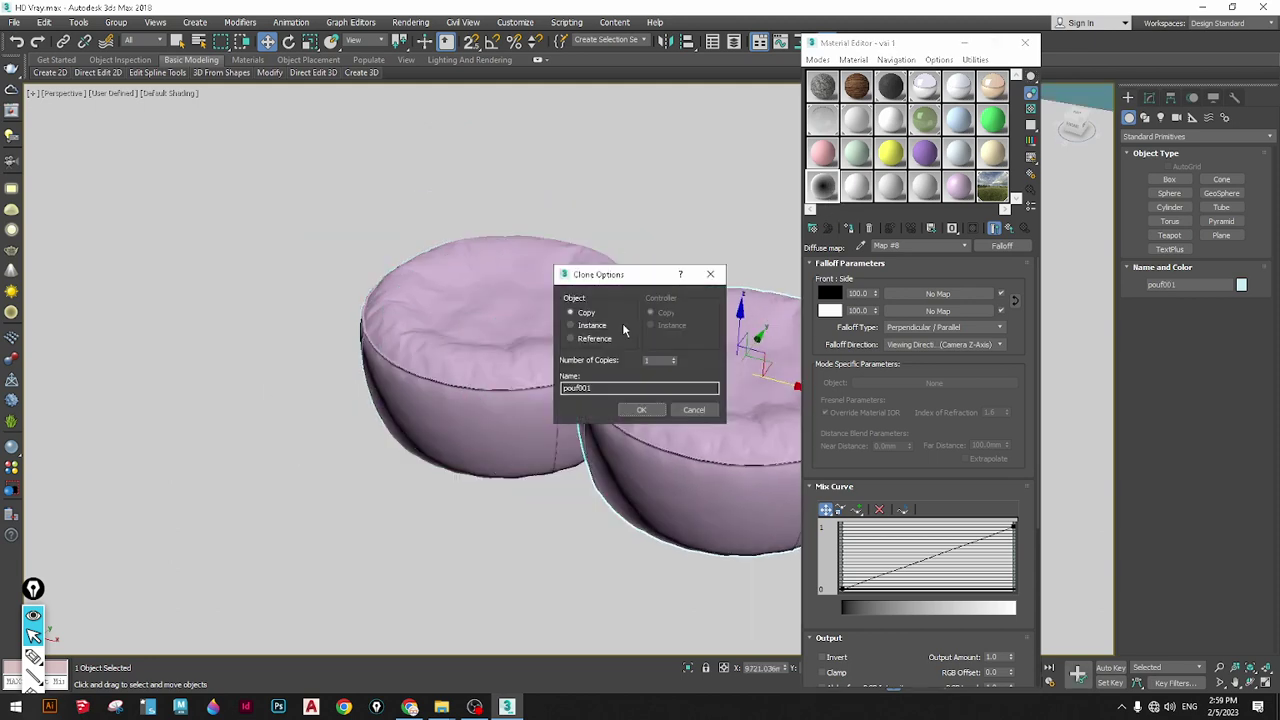
key(Return)
key(z)
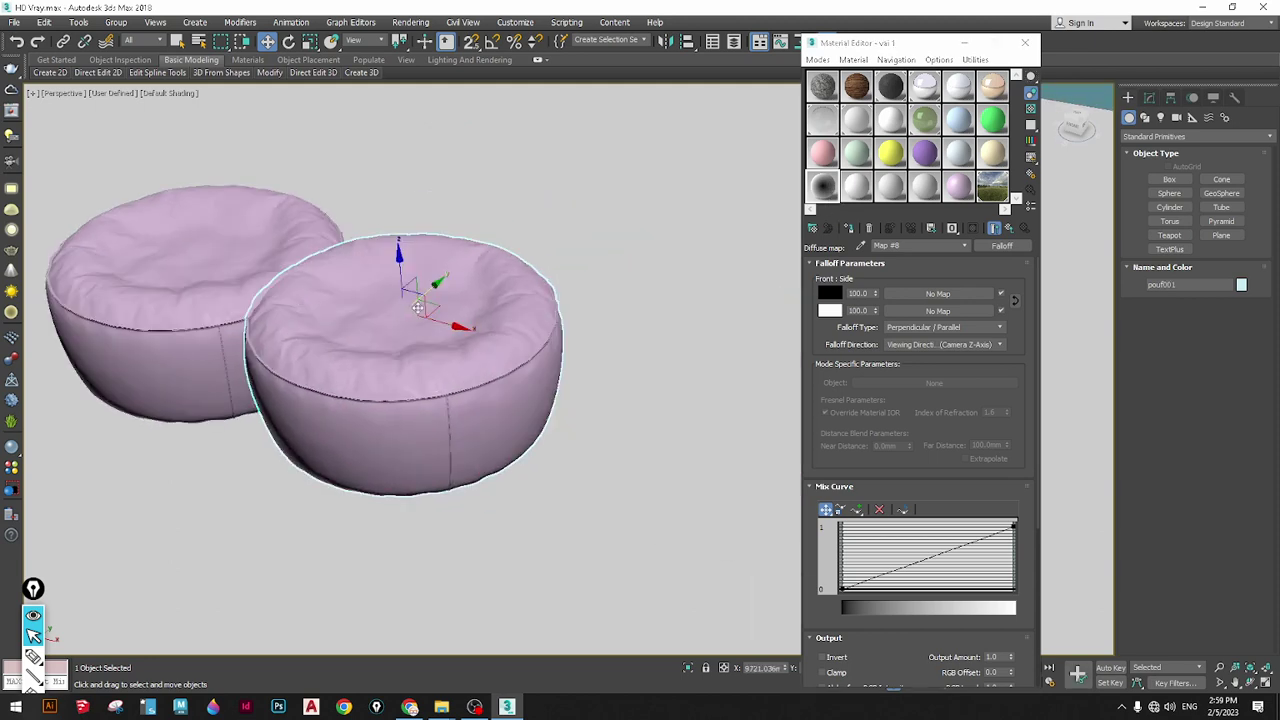
drag(432, 307, 553, 262)
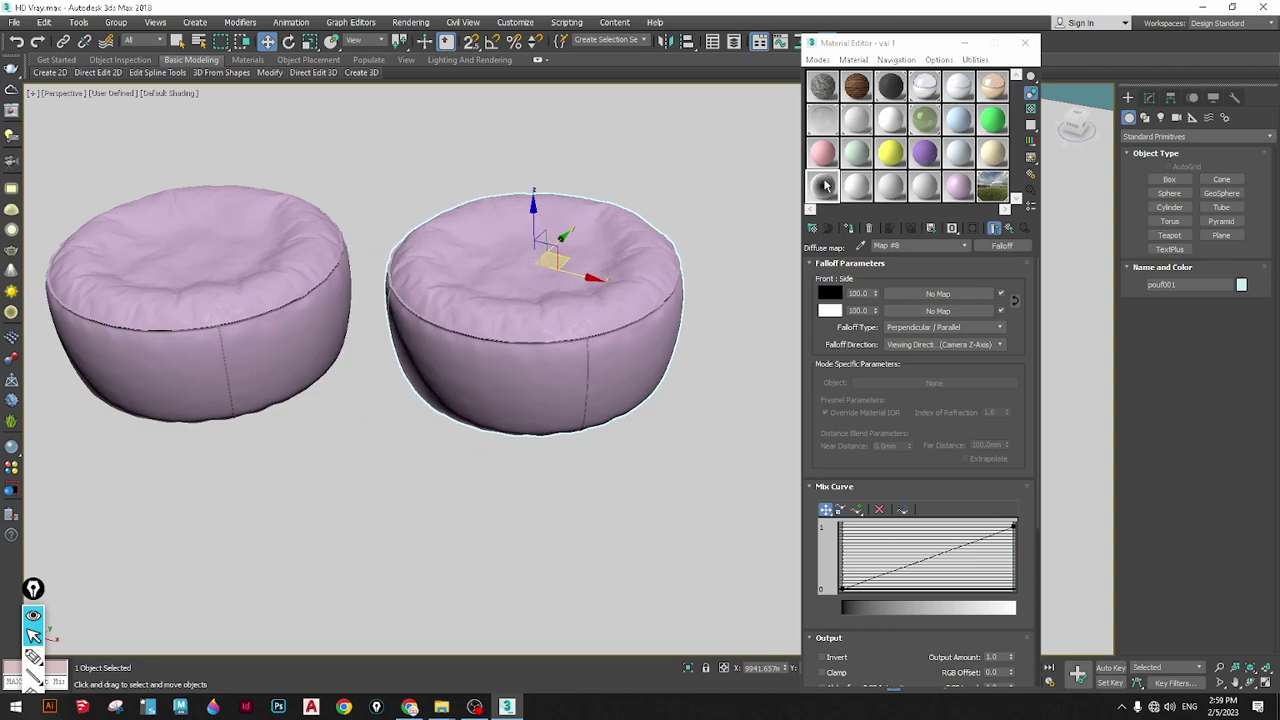
scroll(548, 286, up, 3)
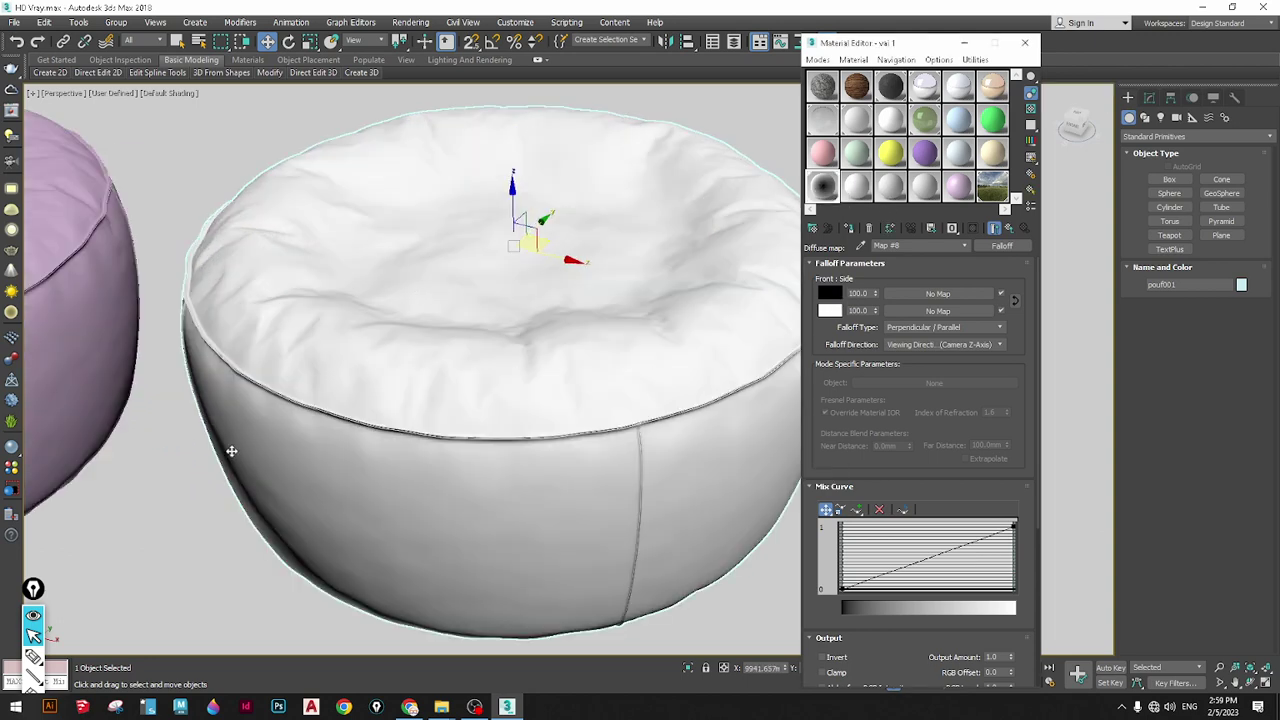
Set the Falloff map's front color to a light cyan with hue 133
click(838, 293)
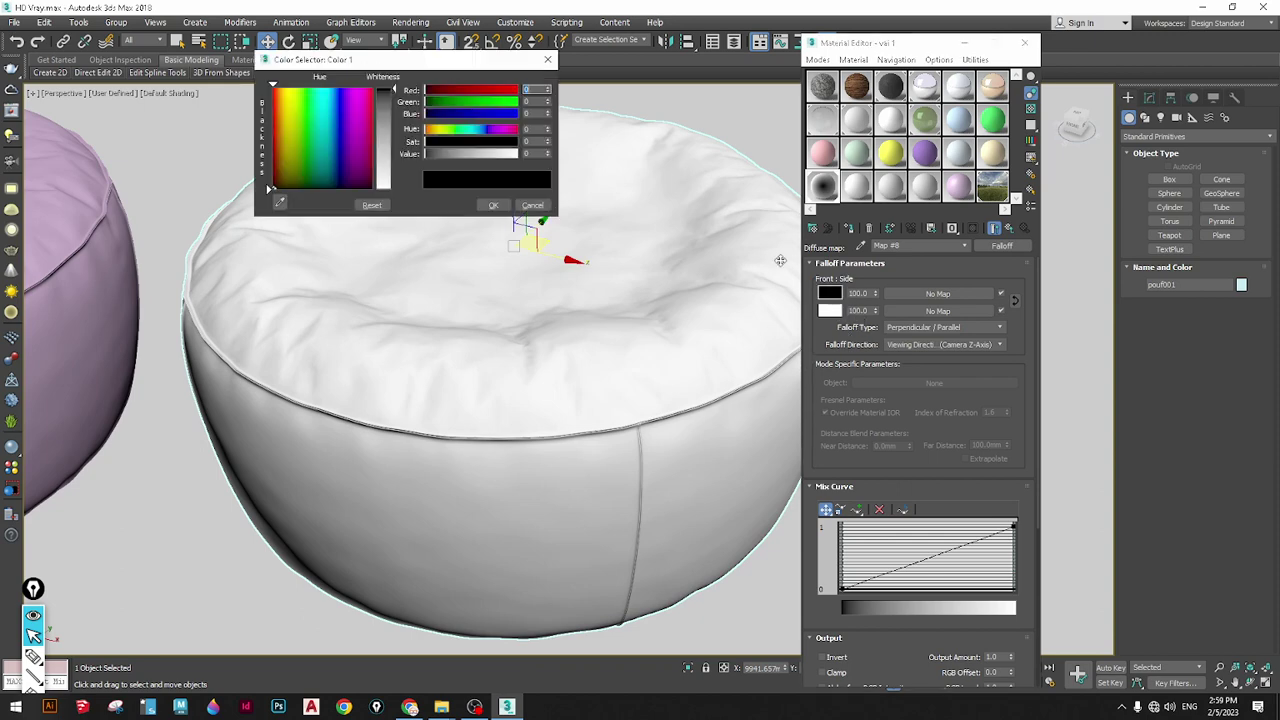
click(357, 126)
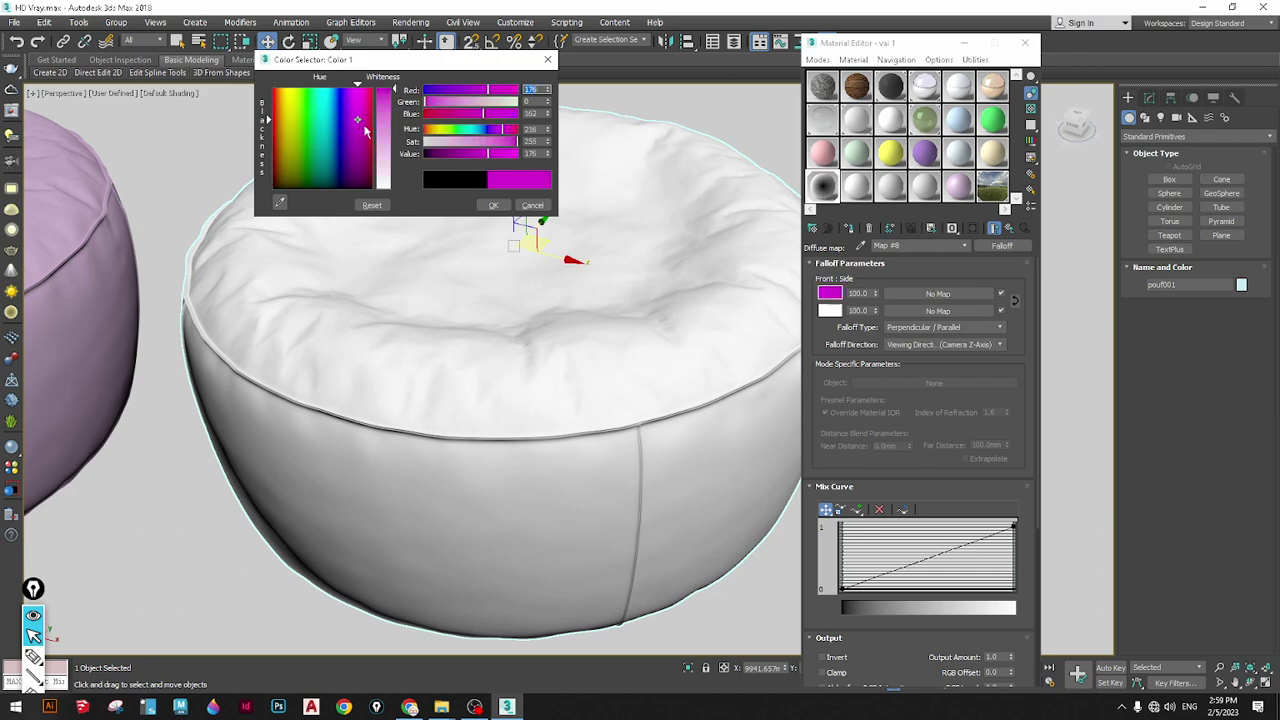
click(325, 134)
click(380, 140)
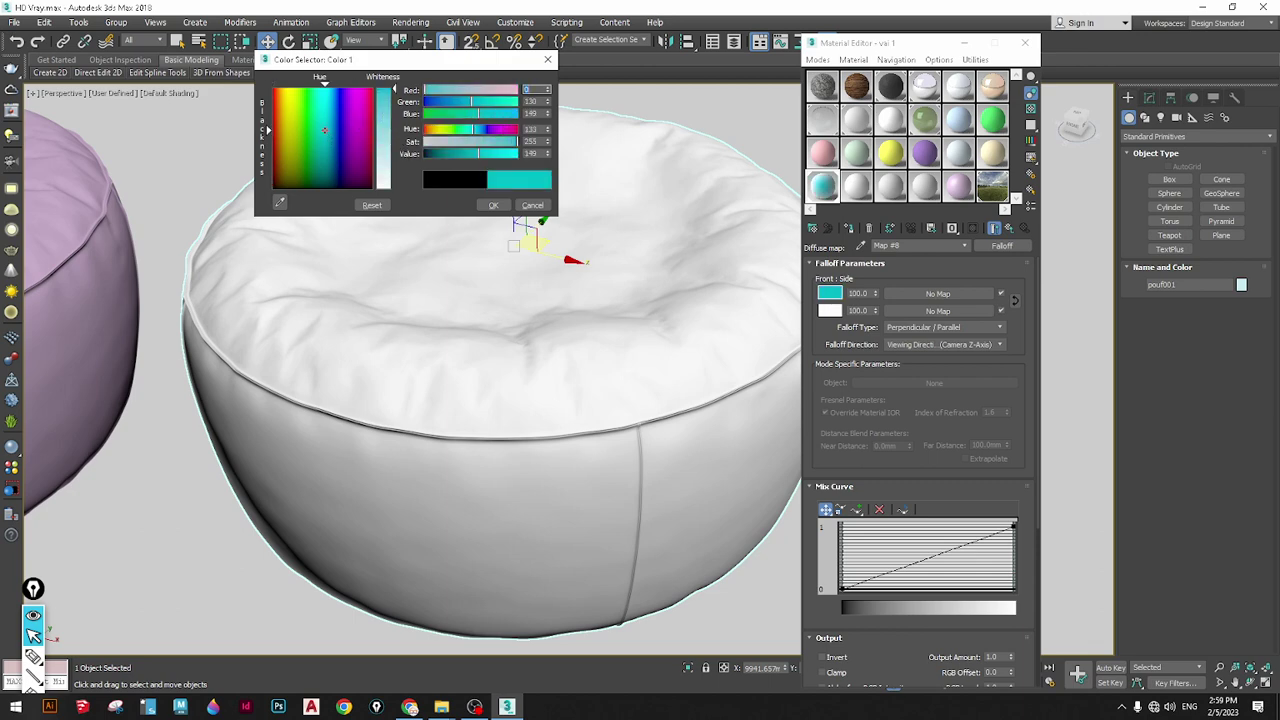
click(387, 124)
click(493, 205)
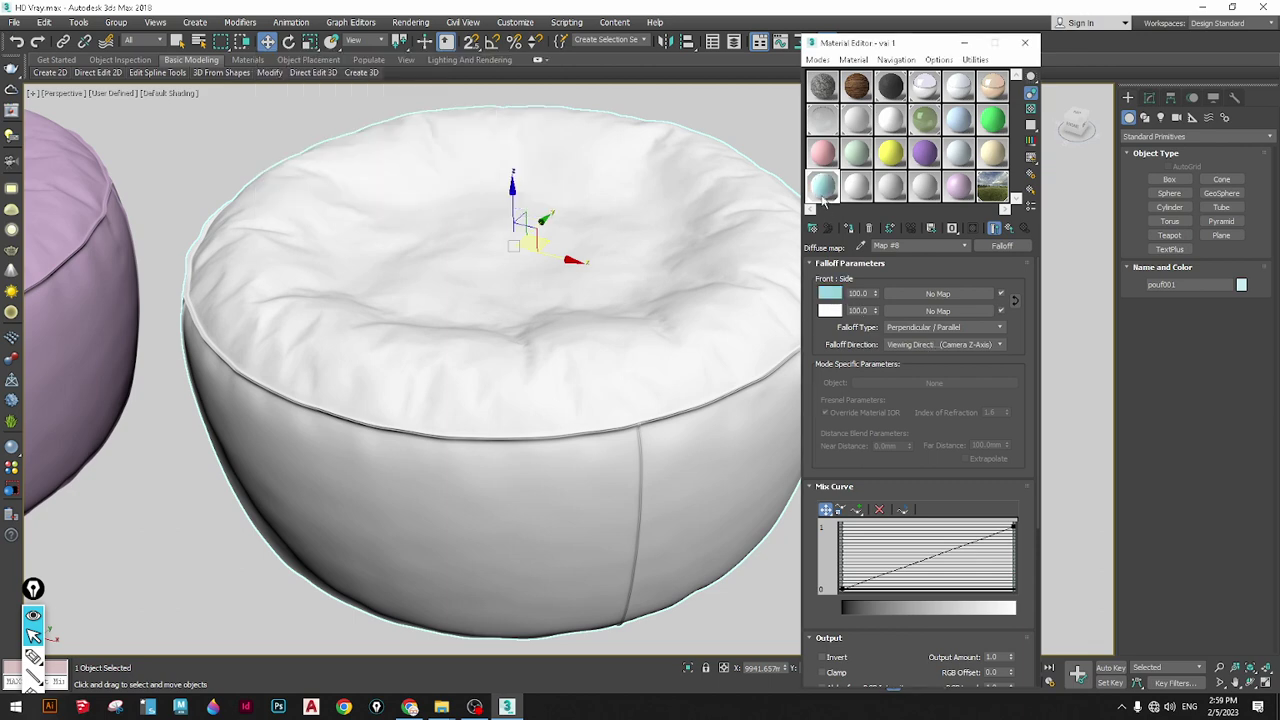
Set the Falloff map's side color to a very pale cyan with hue 133
click(830, 311)
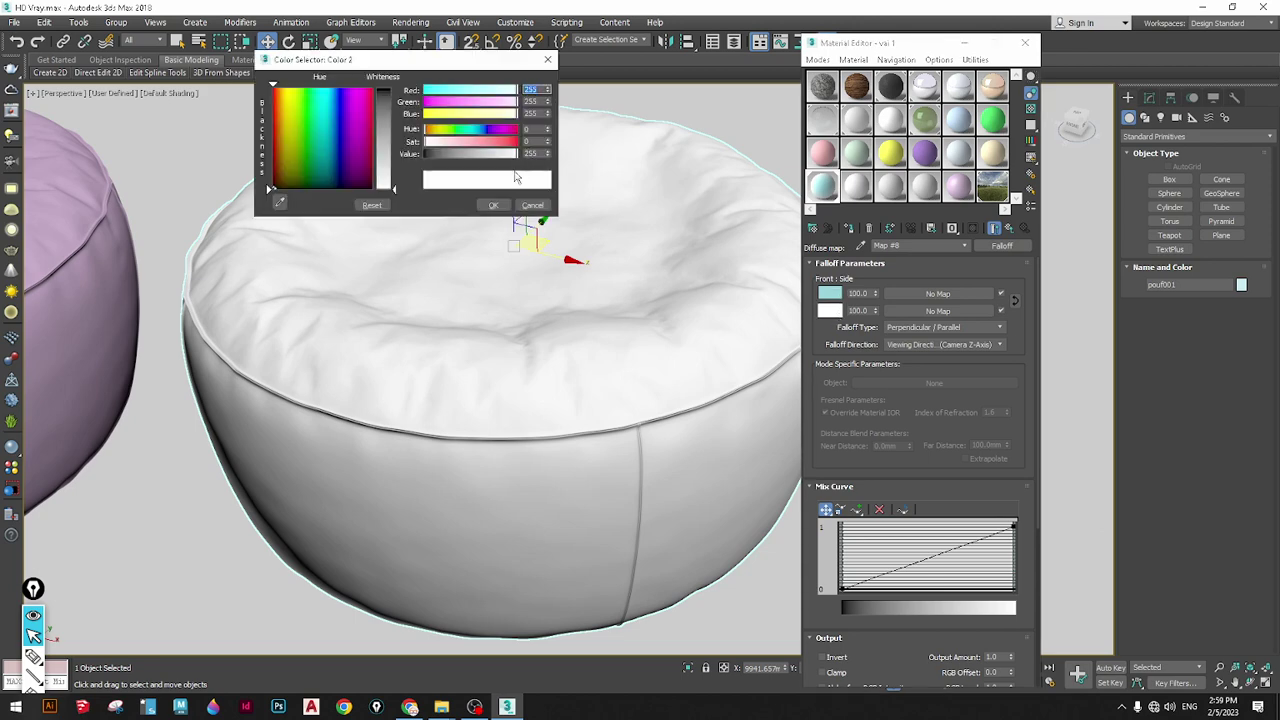
click(325, 155)
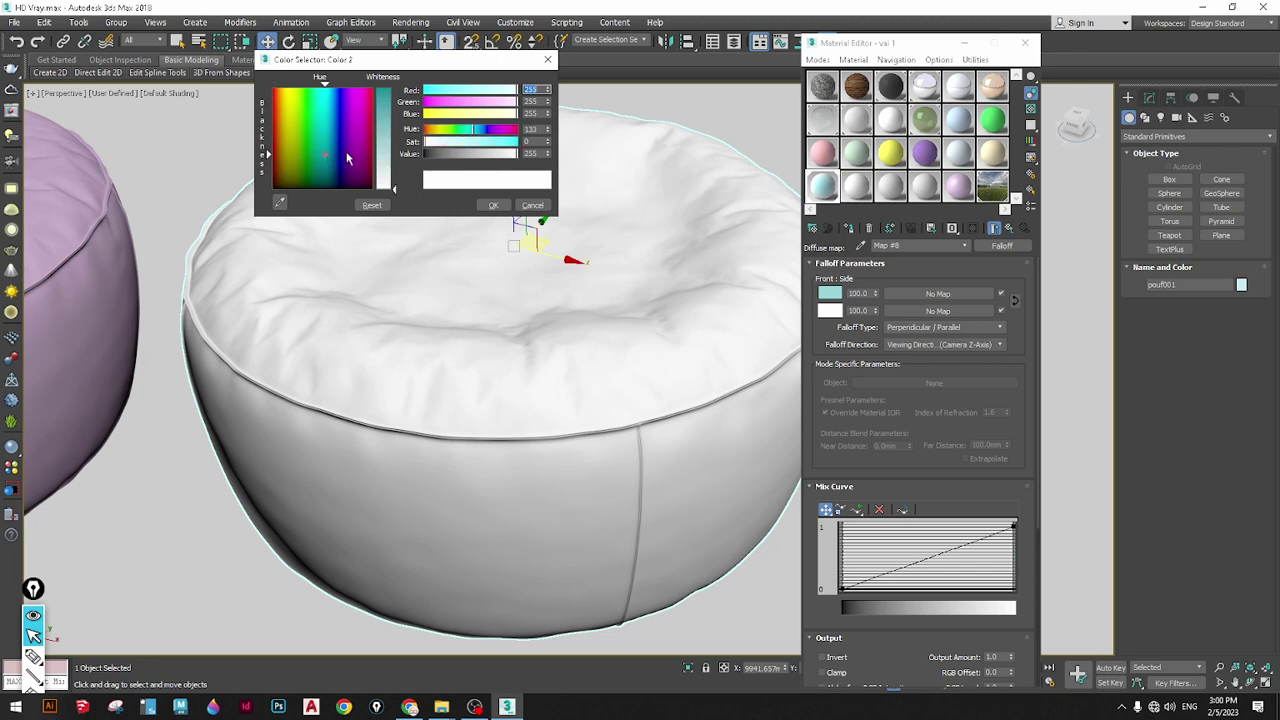
click(388, 143)
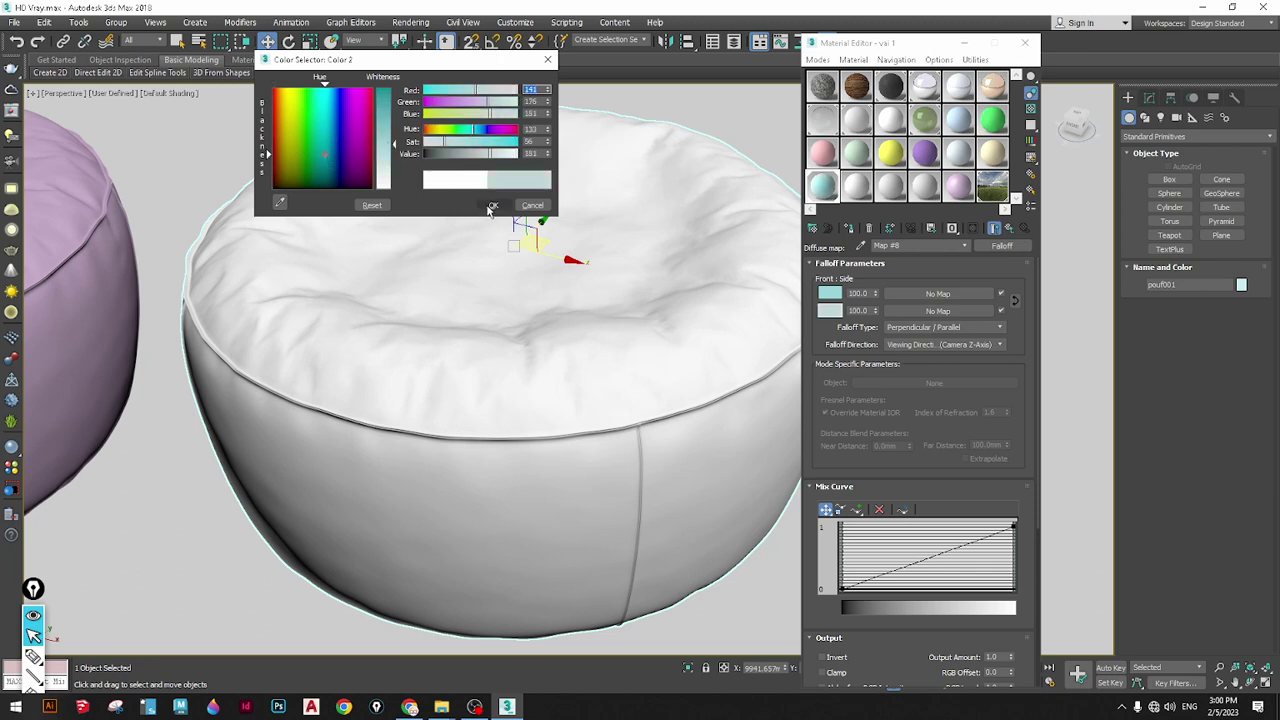
click(387, 160)
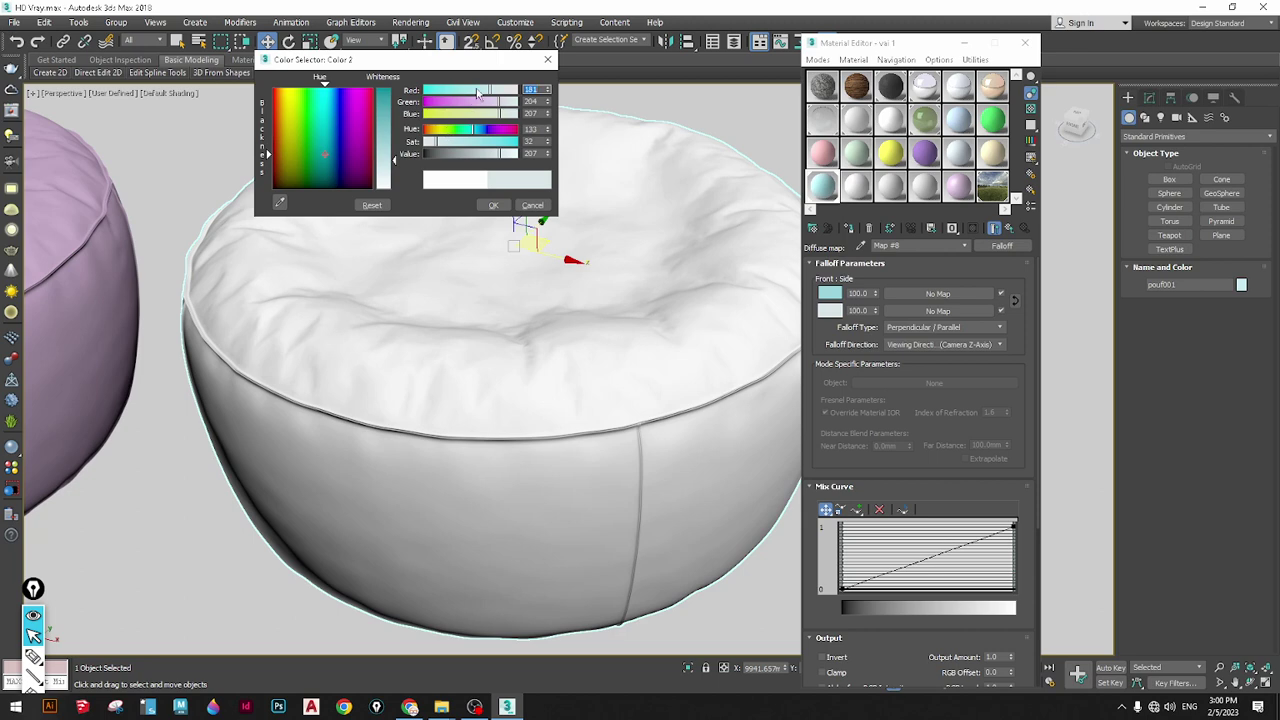
click(449, 141)
click(493, 206)
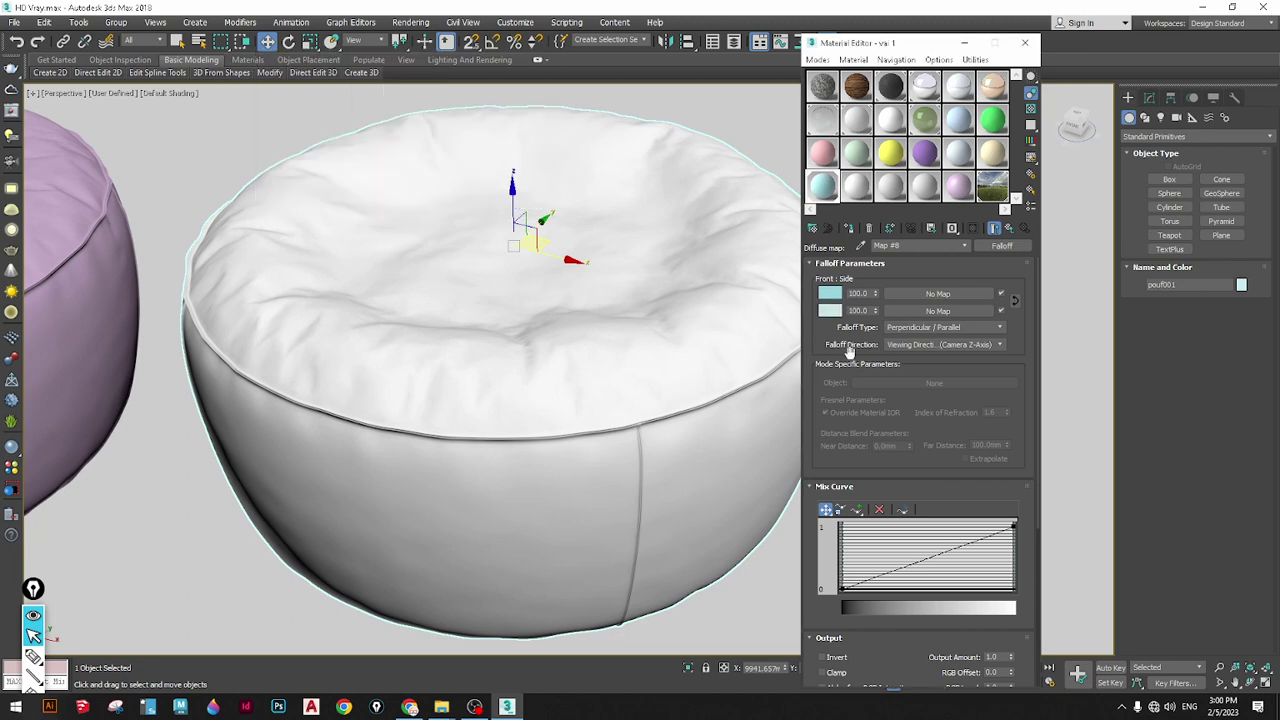
Make the Falloff map's front cyan stronger by setting its saturation to 177
click(832, 293)
click(466, 141)
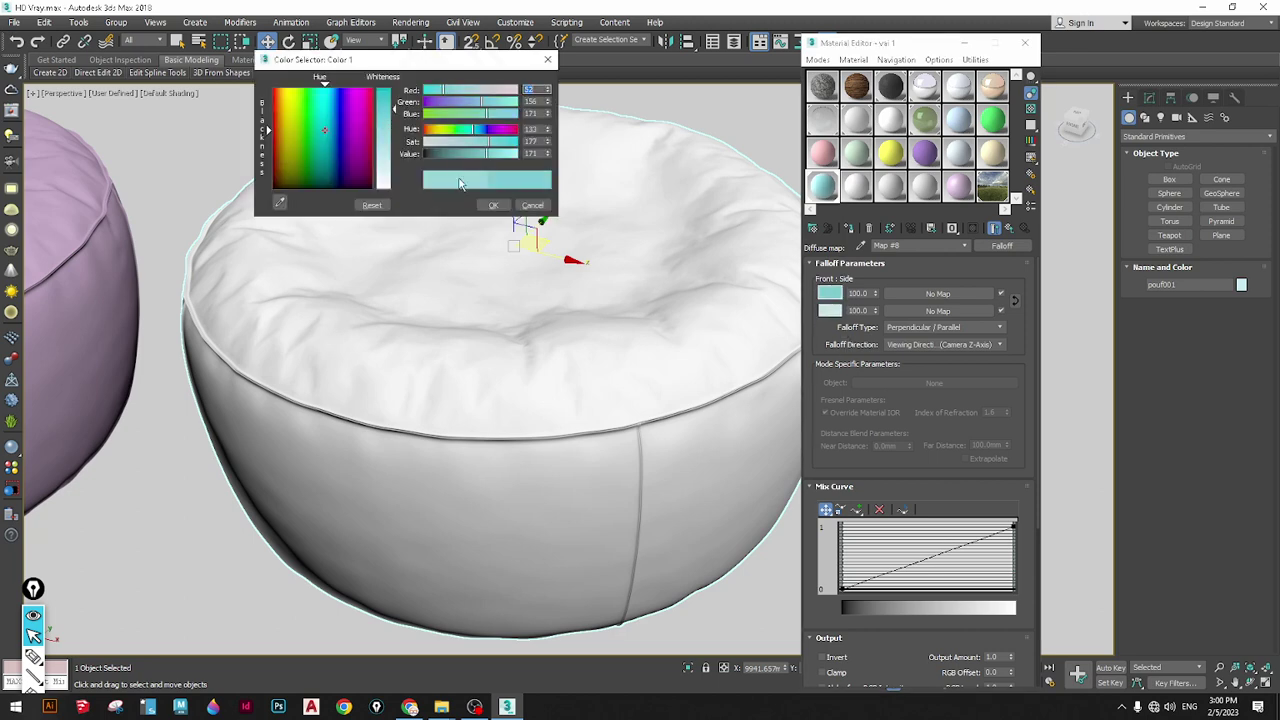
click(493, 205)
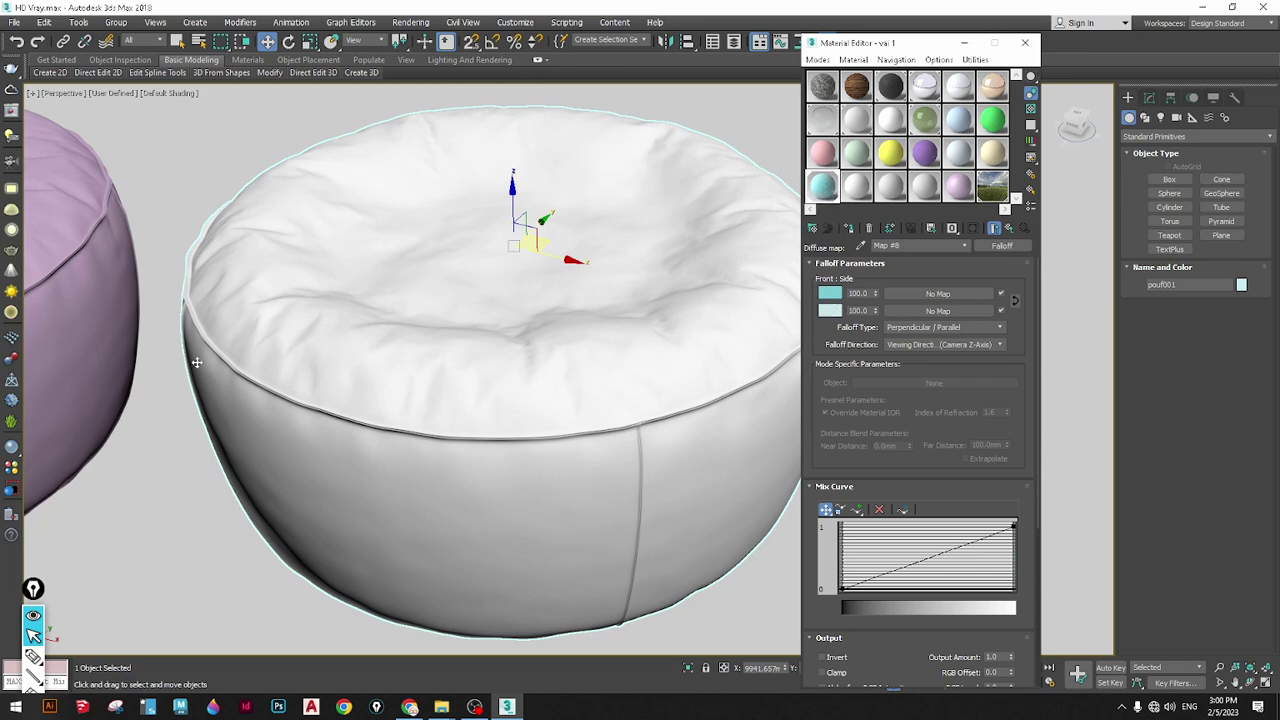
Open an enlarged preview of the Falloff map and compare the Towards / Away, Fresnel and Perpendicular / Parallel falloff types, ending on Perpendicular / Parallel
scroll(402, 414, down, 5)
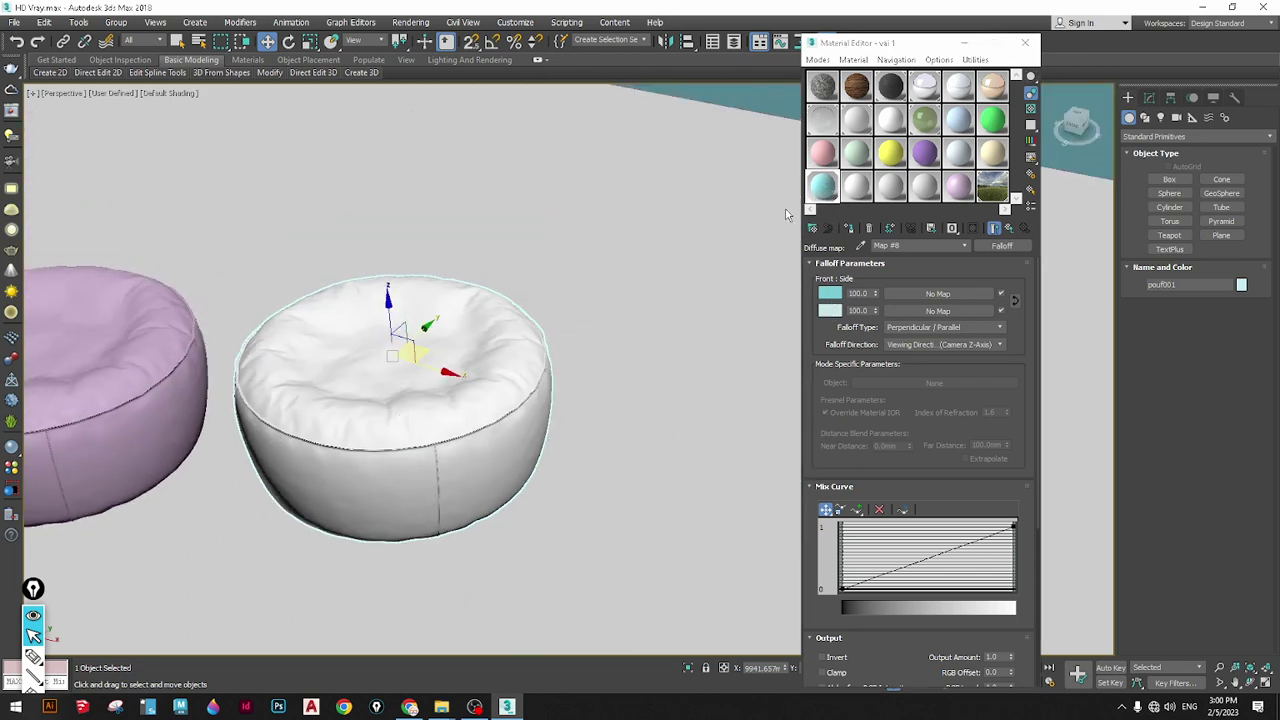
double_click(827, 189)
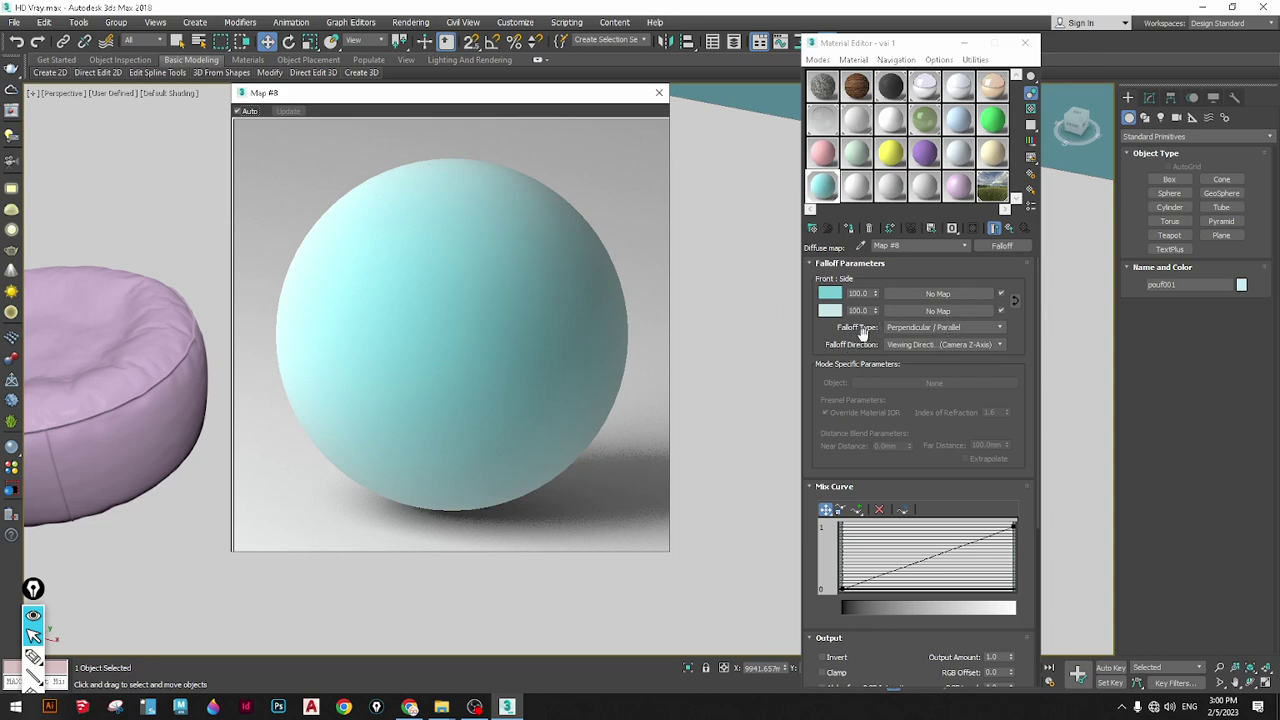
click(997, 327)
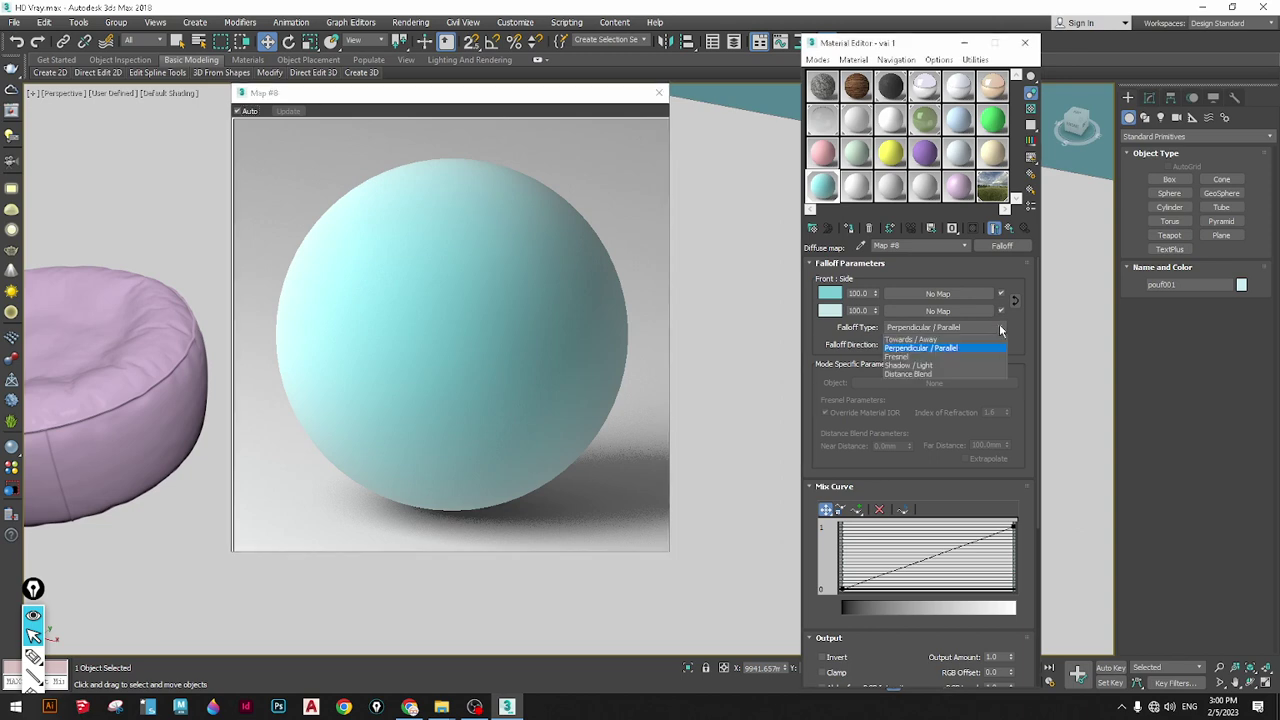
click(940, 342)
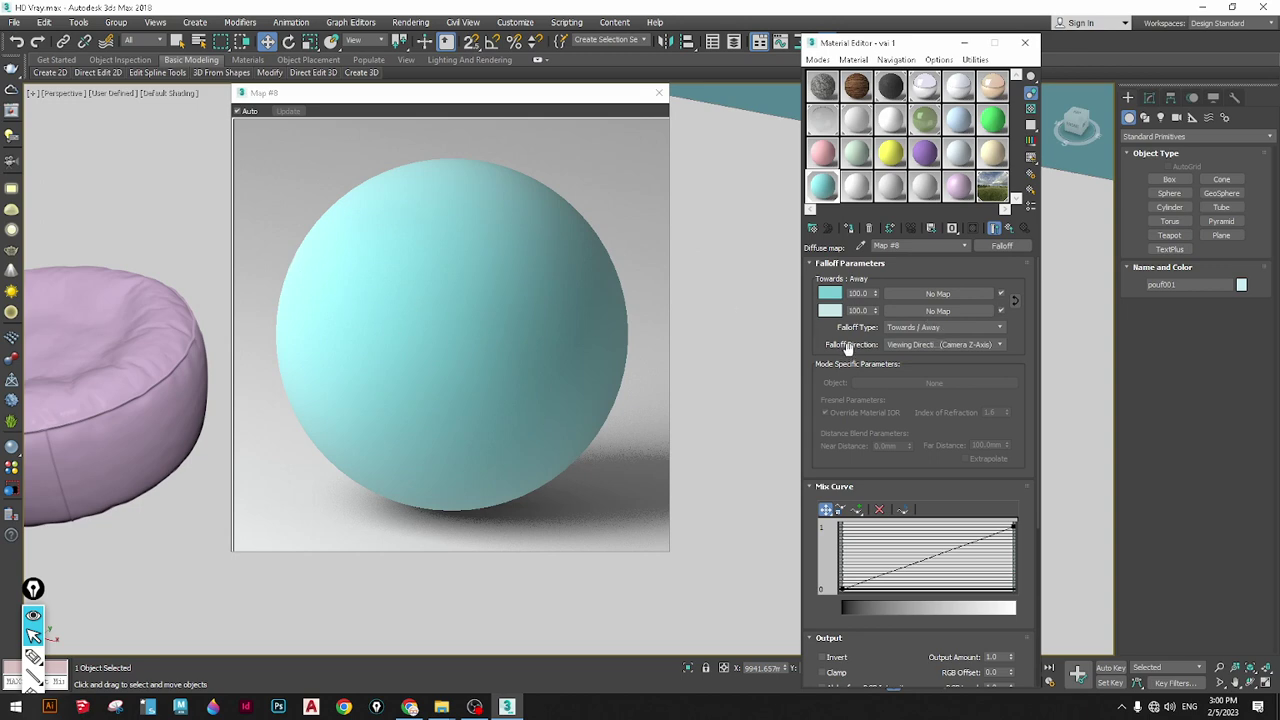
click(997, 328)
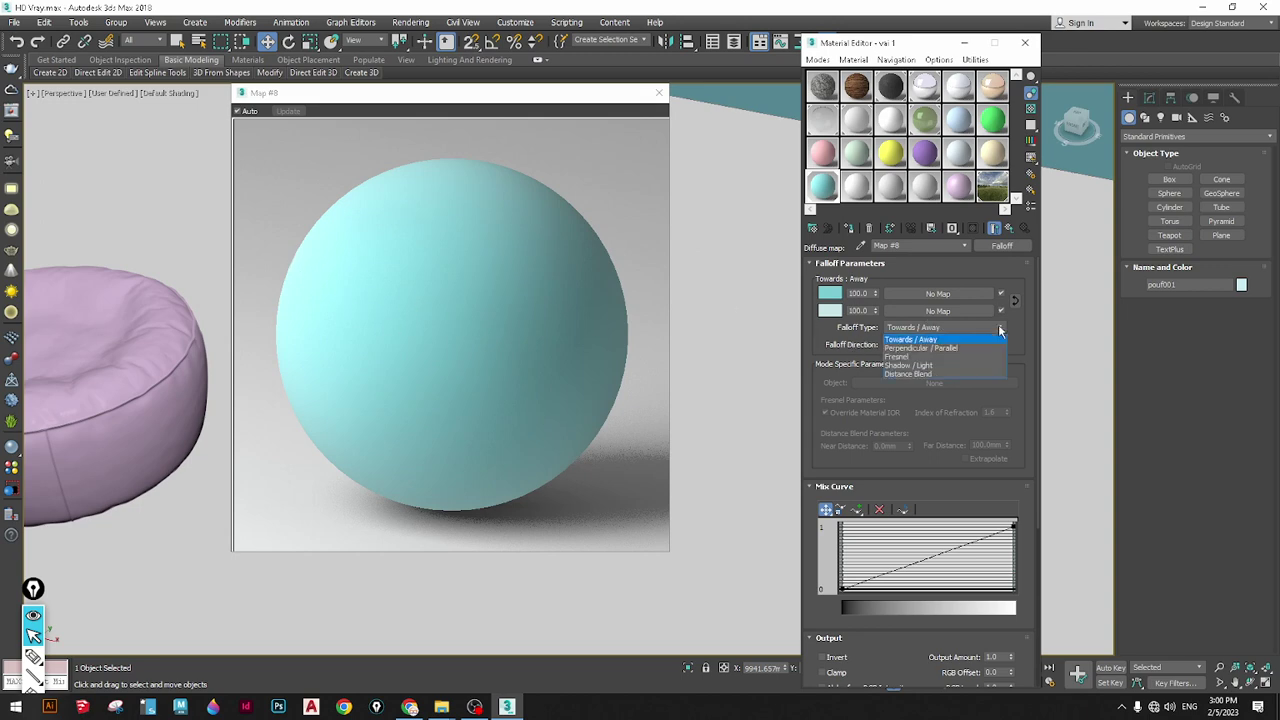
click(938, 348)
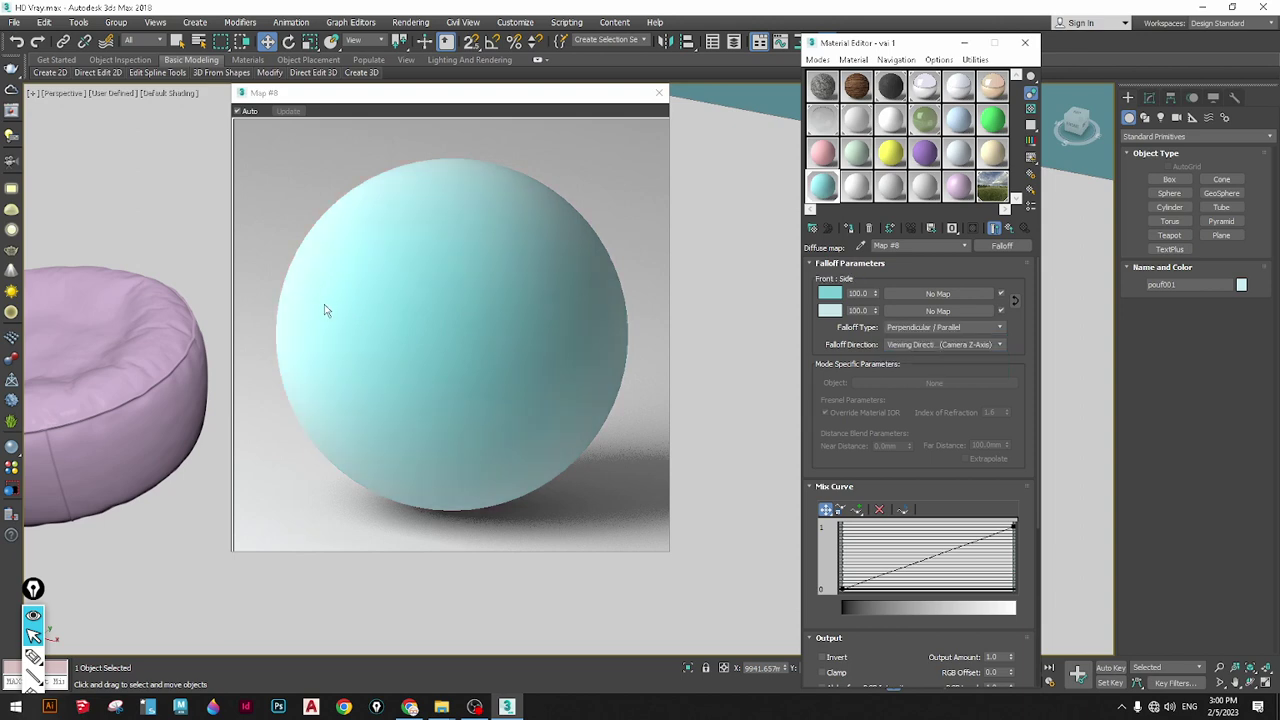
click(998, 325)
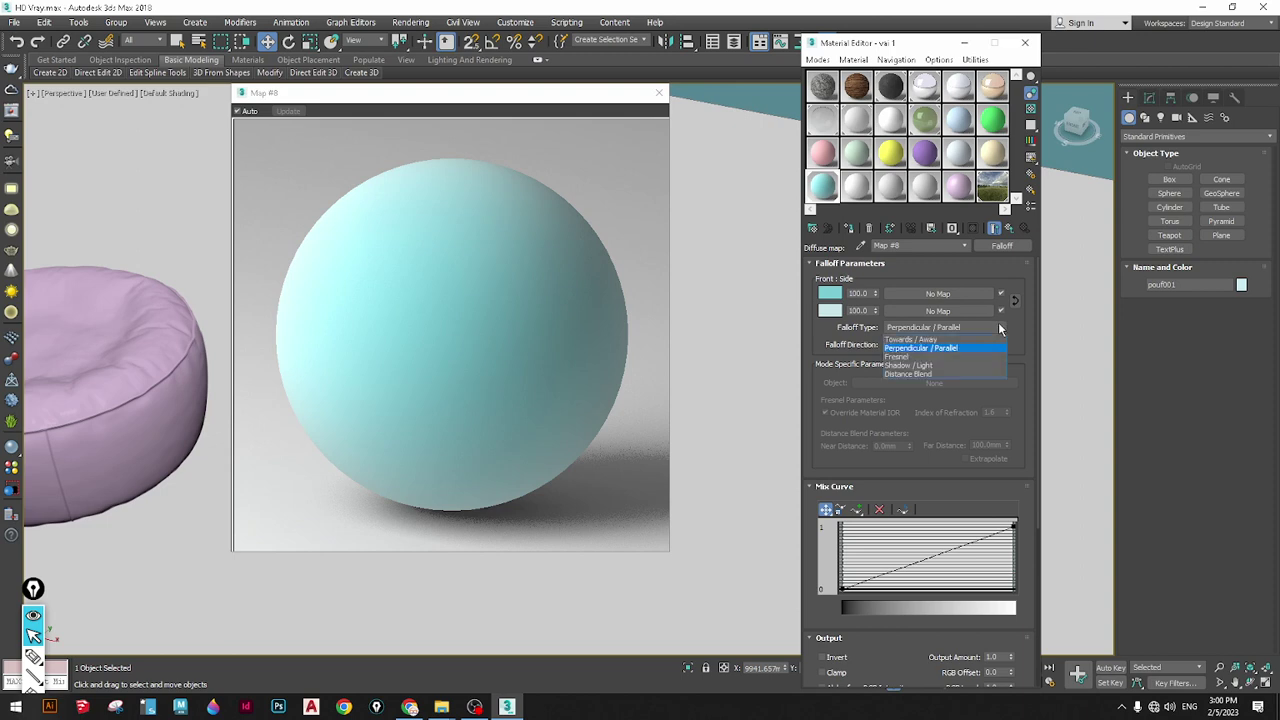
click(934, 357)
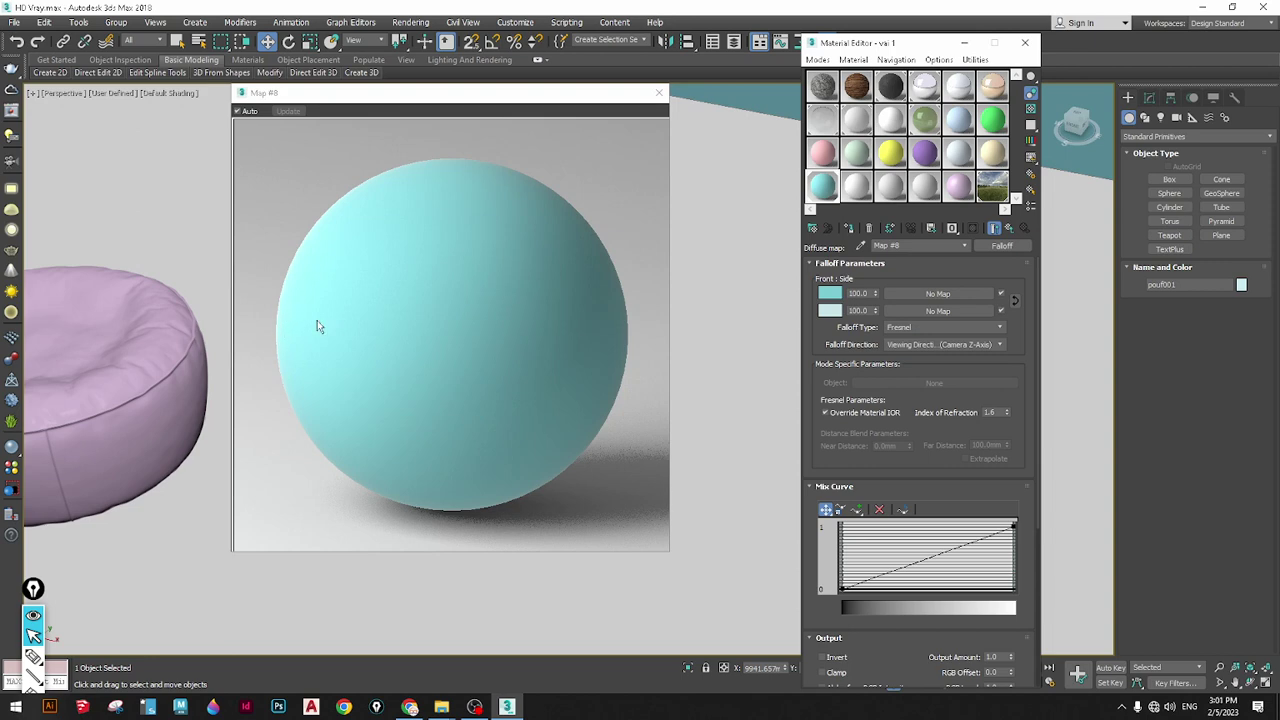
click(1002, 327)
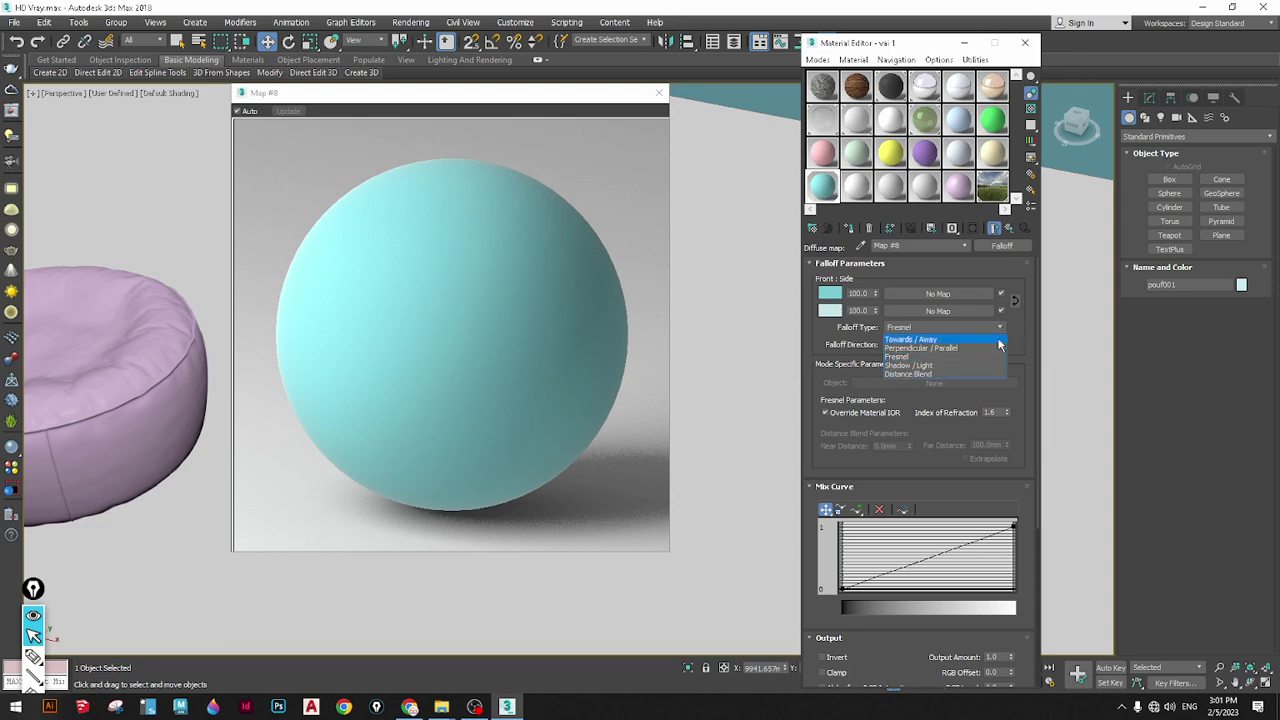
click(936, 348)
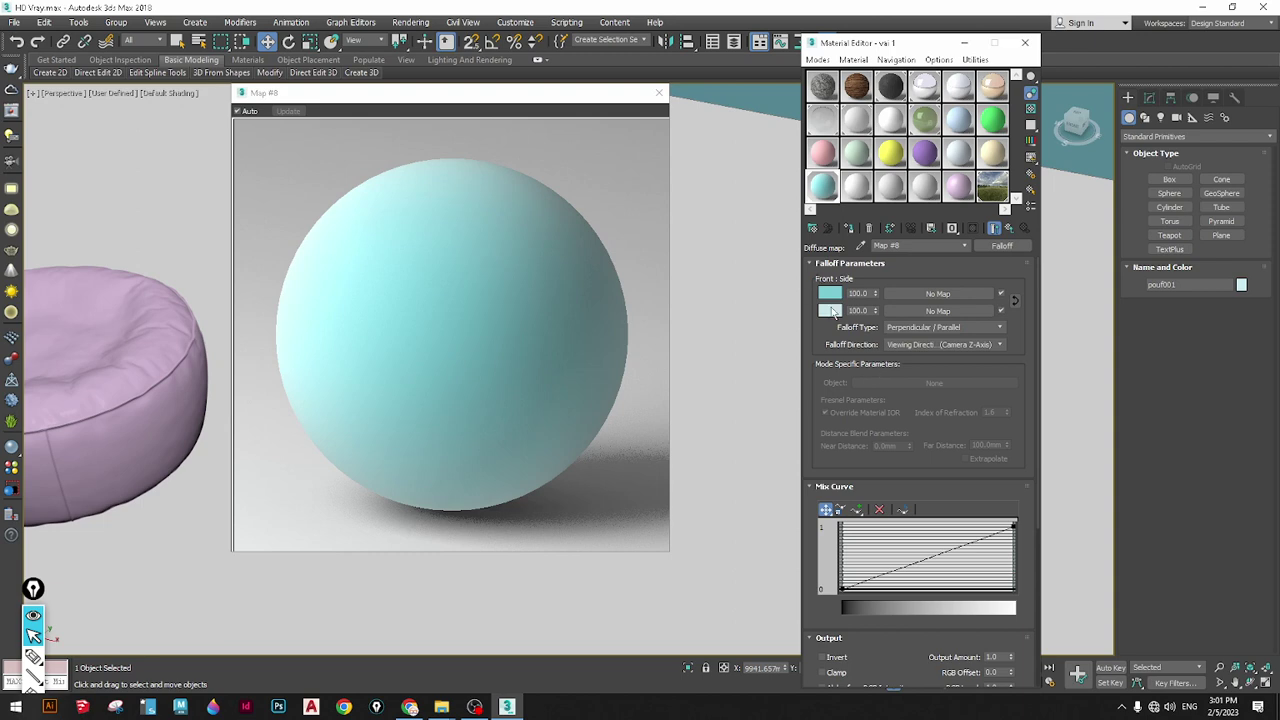
Choose a Bitmap for the Falloff map's front color slot and browse to the Desktop for the image file
click(940, 294)
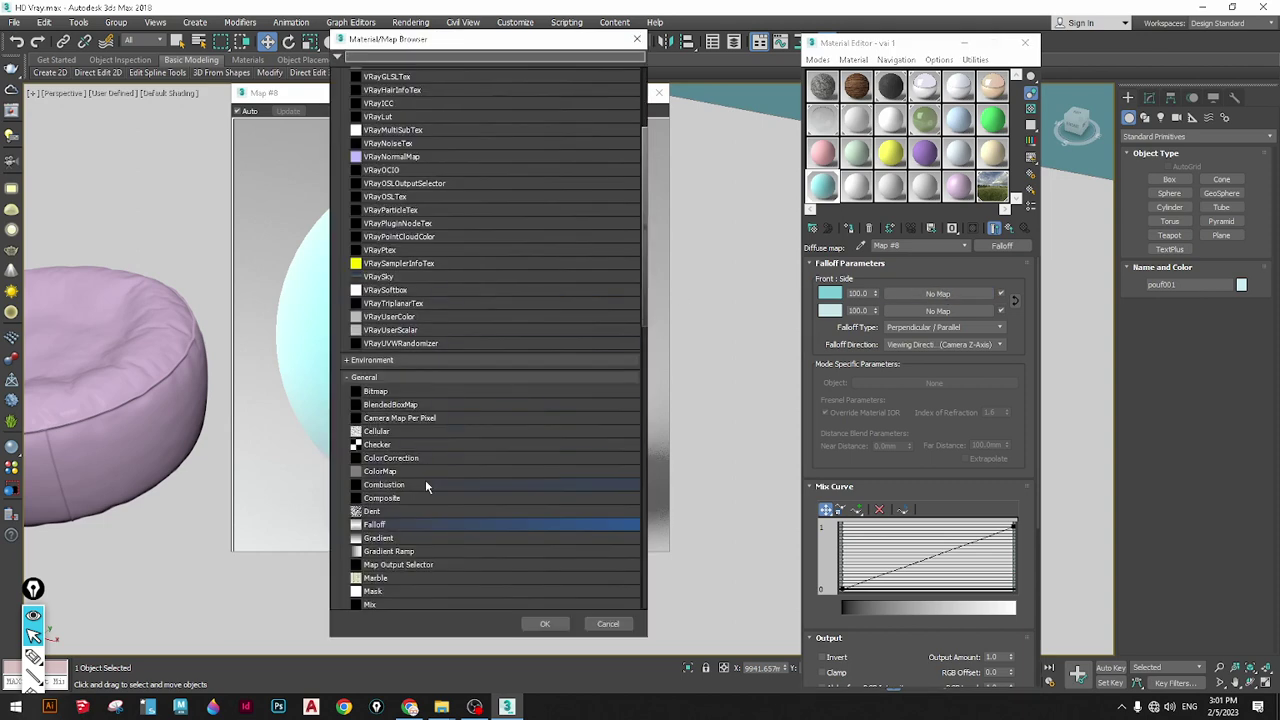
scroll(410, 512, down, 2)
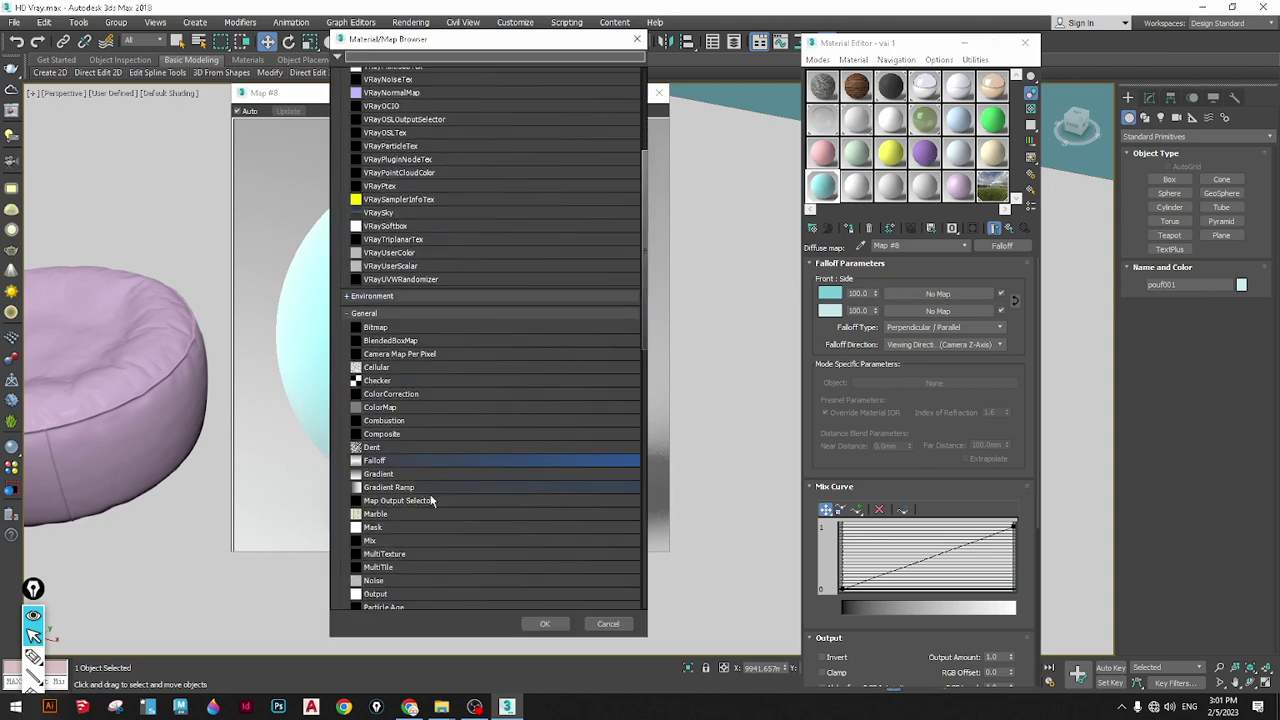
double_click(390, 327)
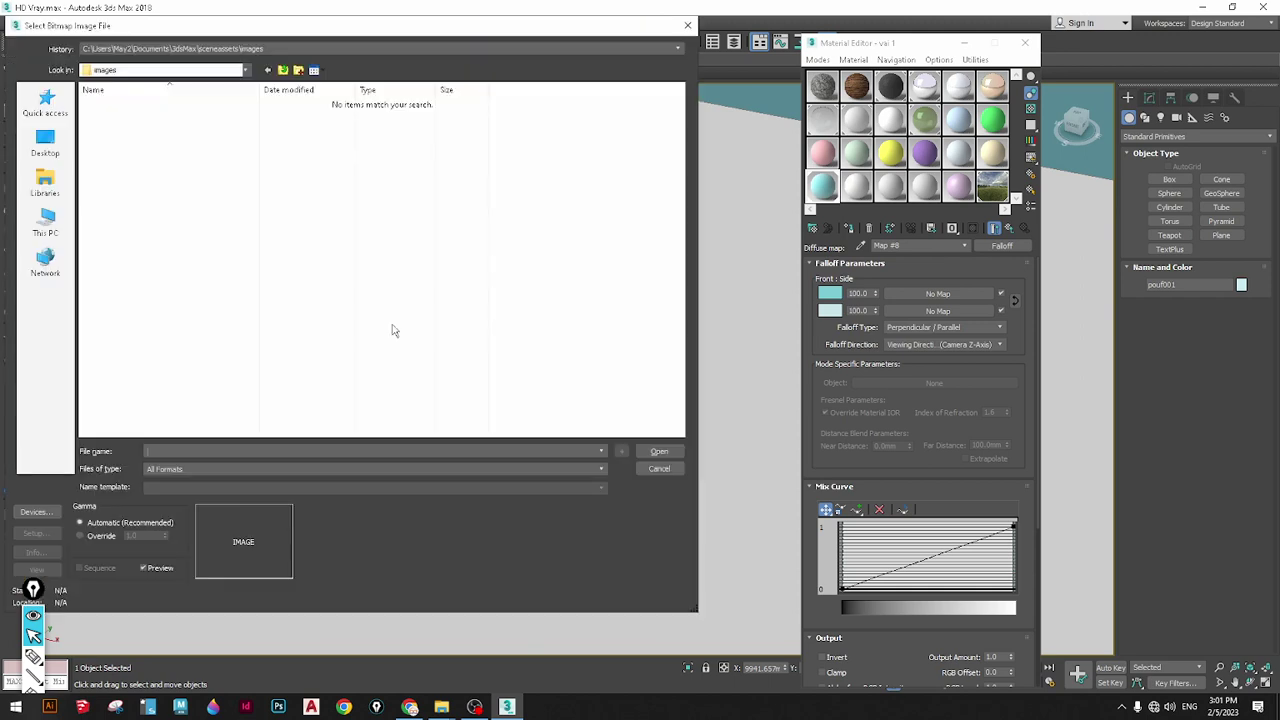
click(45, 145)
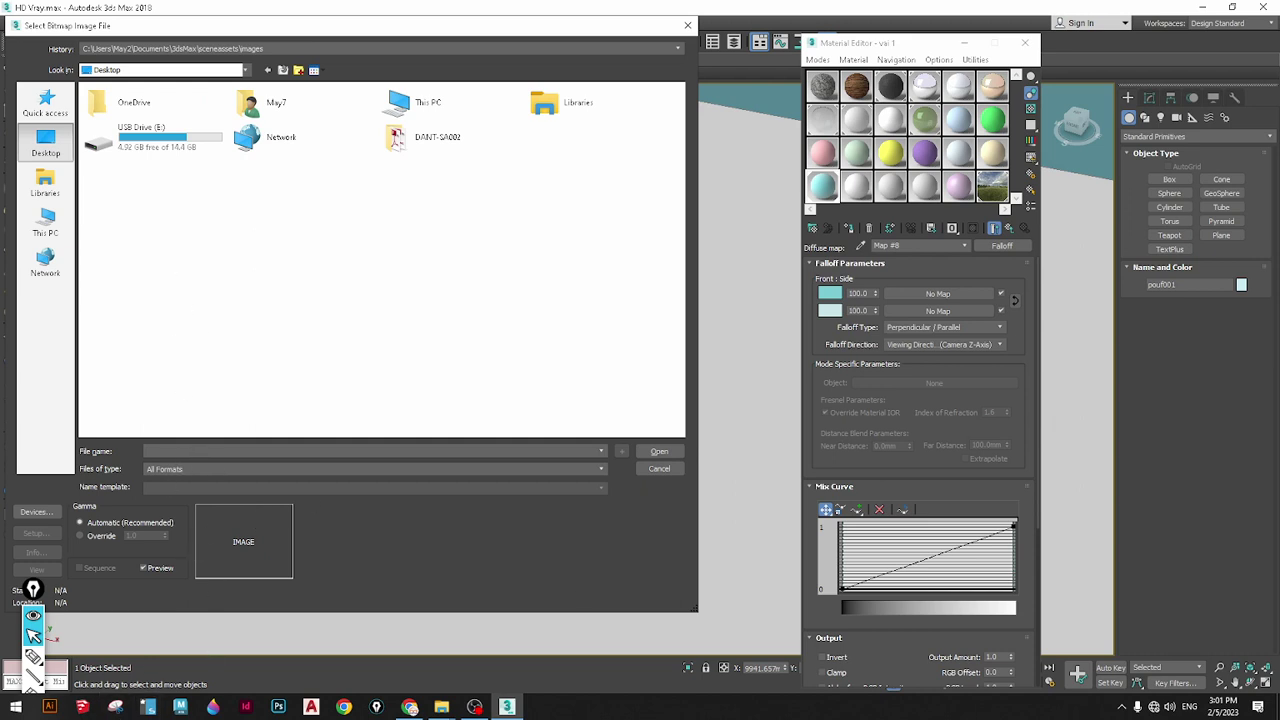
Switch to Chrome and search Google Images for "cloth texture"
click(412, 708)
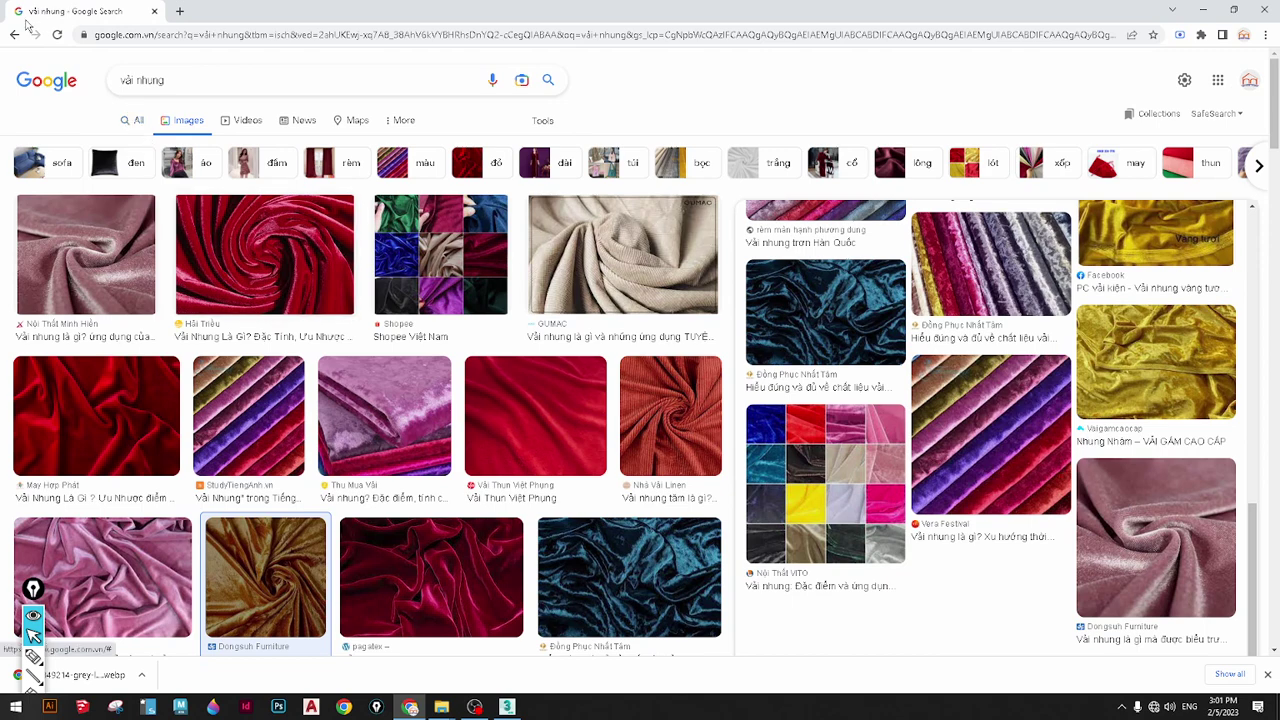
click(130, 78)
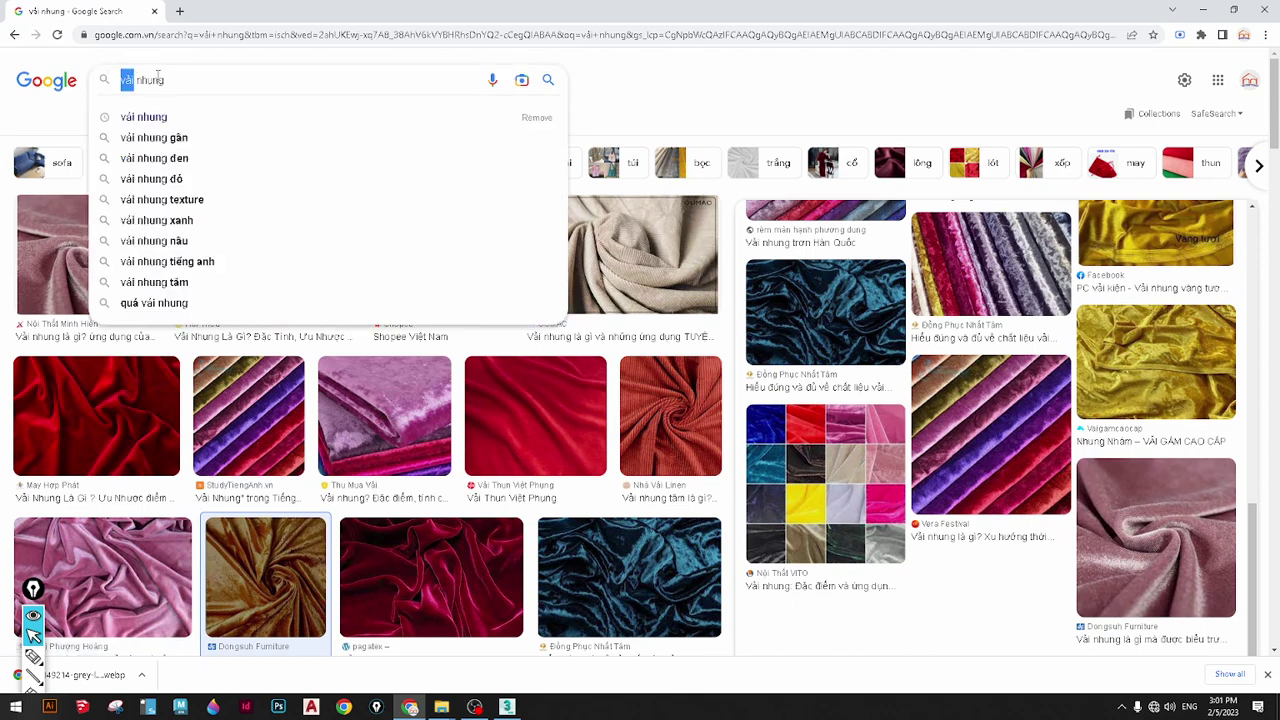
key(ctrl+a)
text(cl)
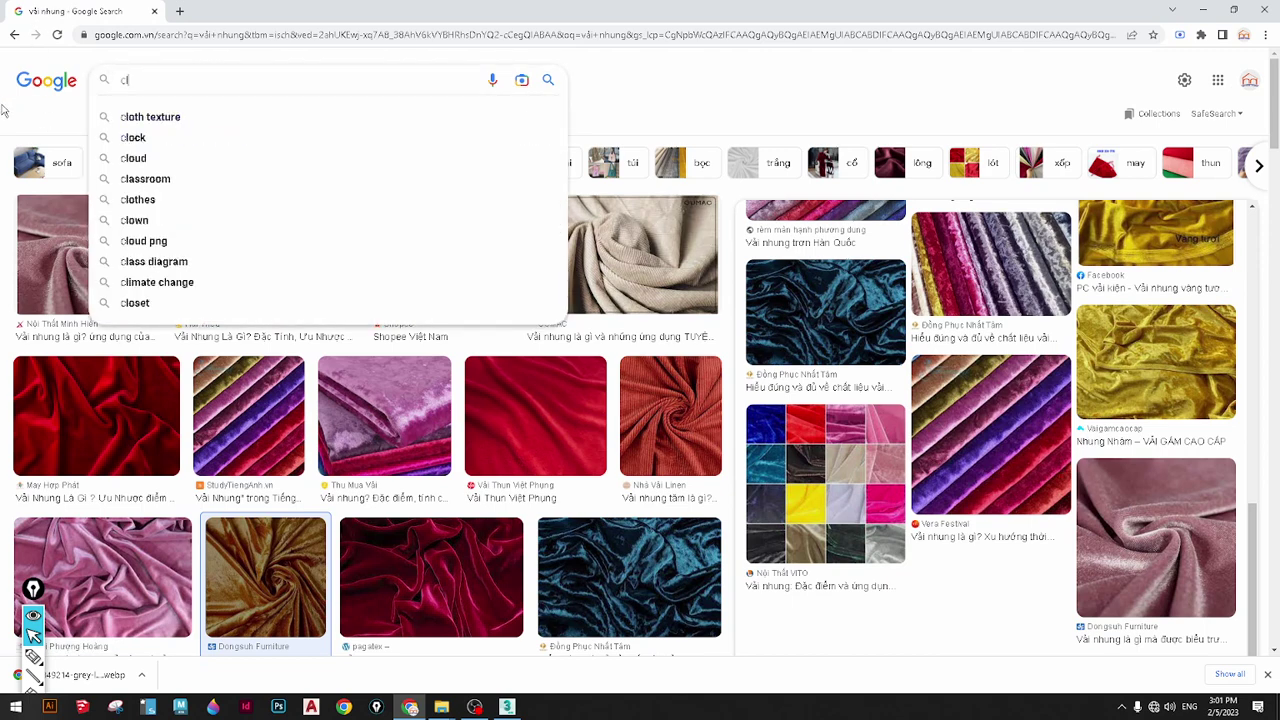
click(131, 120)
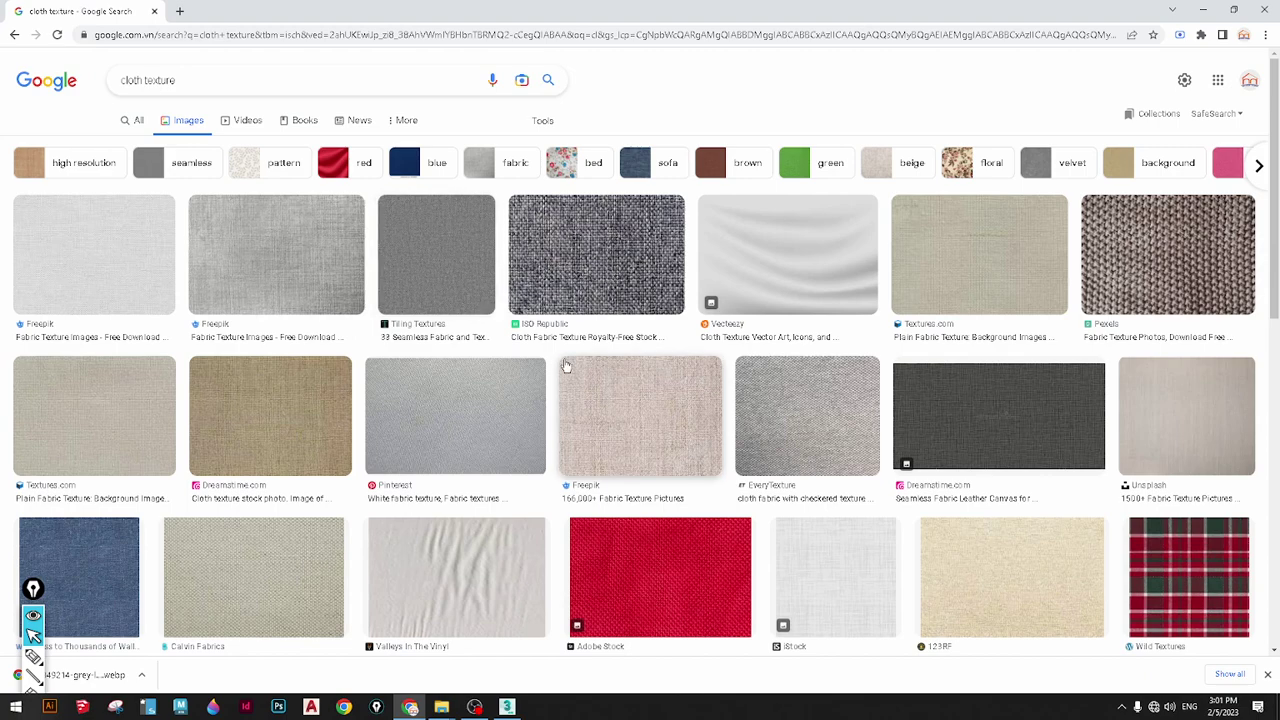
Save the blue WallpaperAccess cloth texture image to the Desktop as 4730505.jpg and look over its related images
scroll(567, 366, down, 2)
click(112, 444)
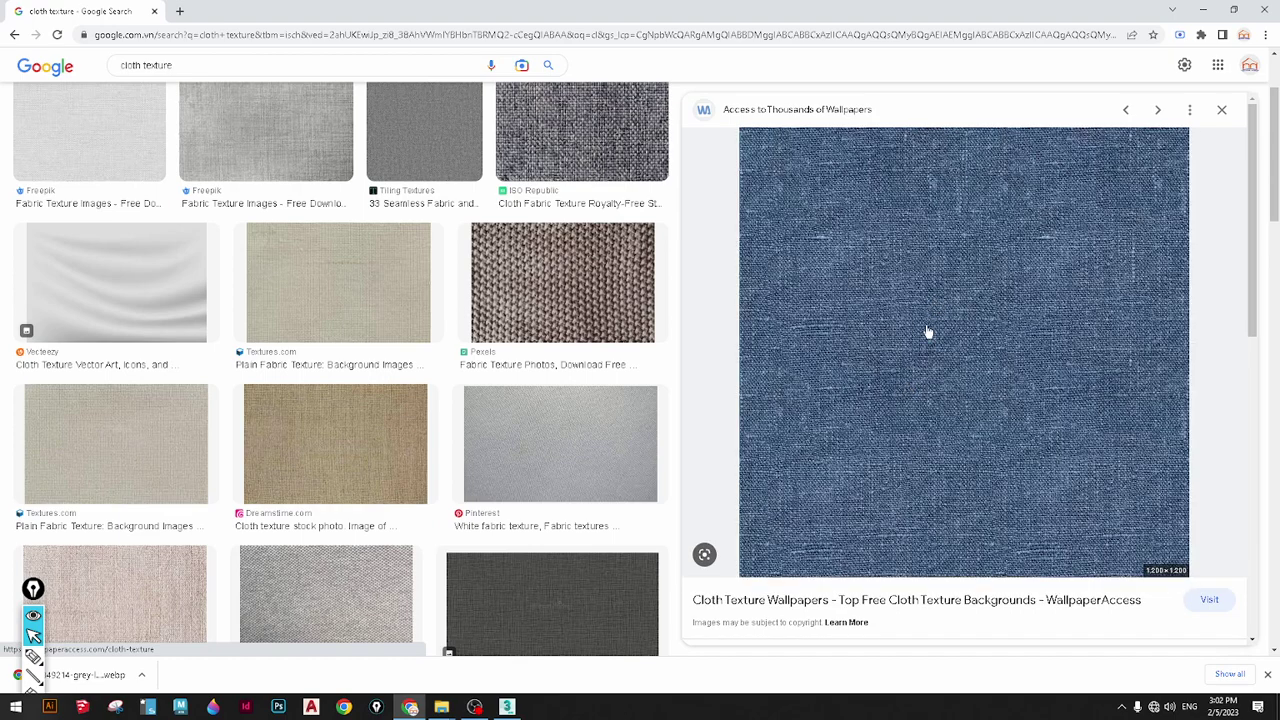
right_click(950, 392)
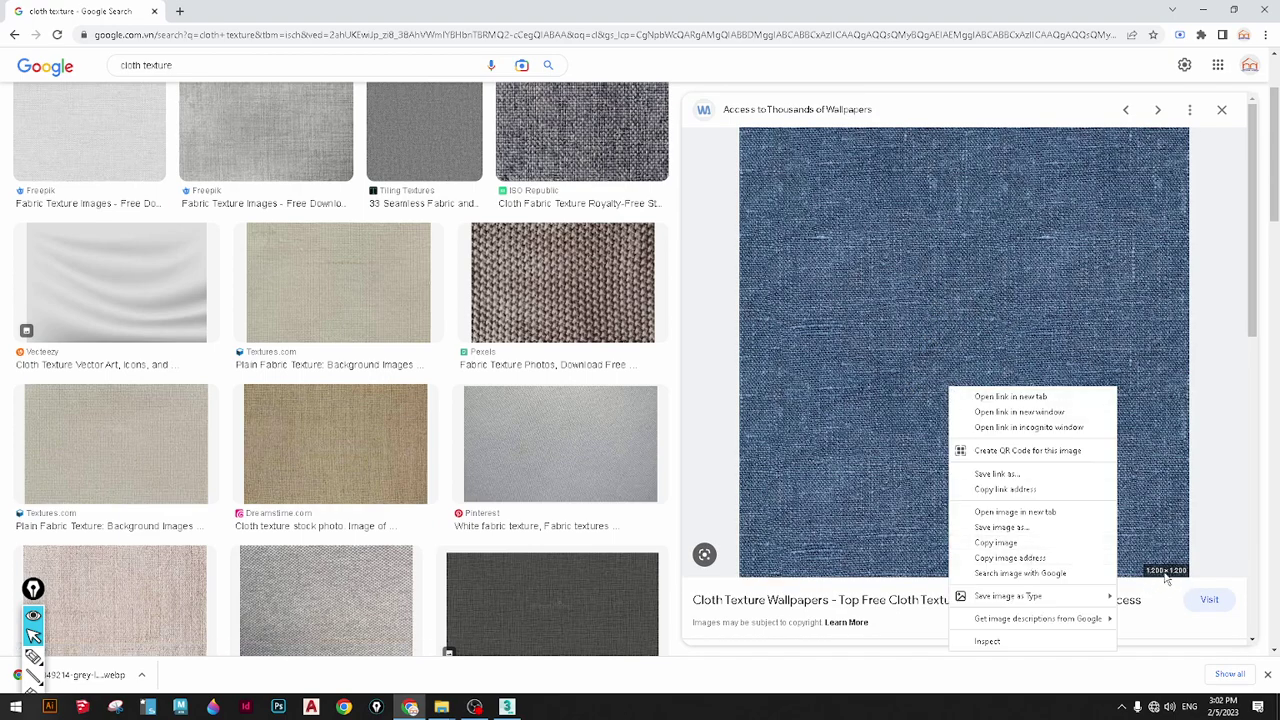
click(1034, 537)
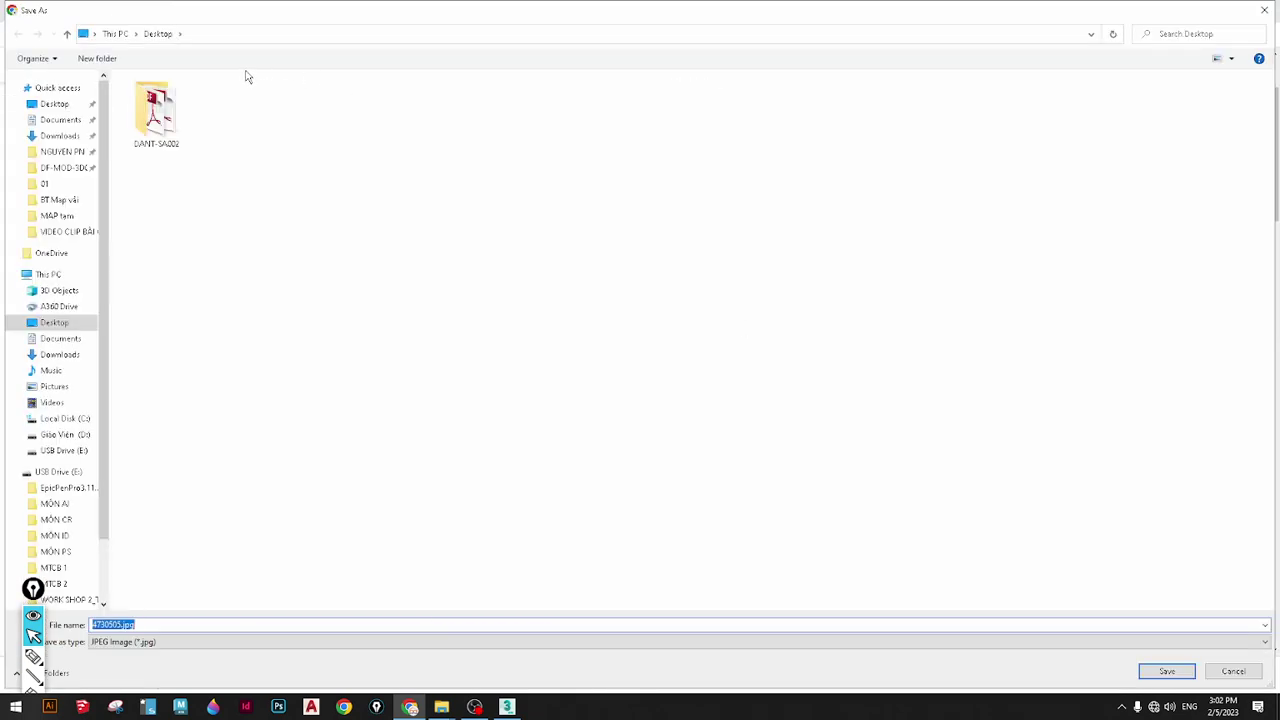
click(1166, 671)
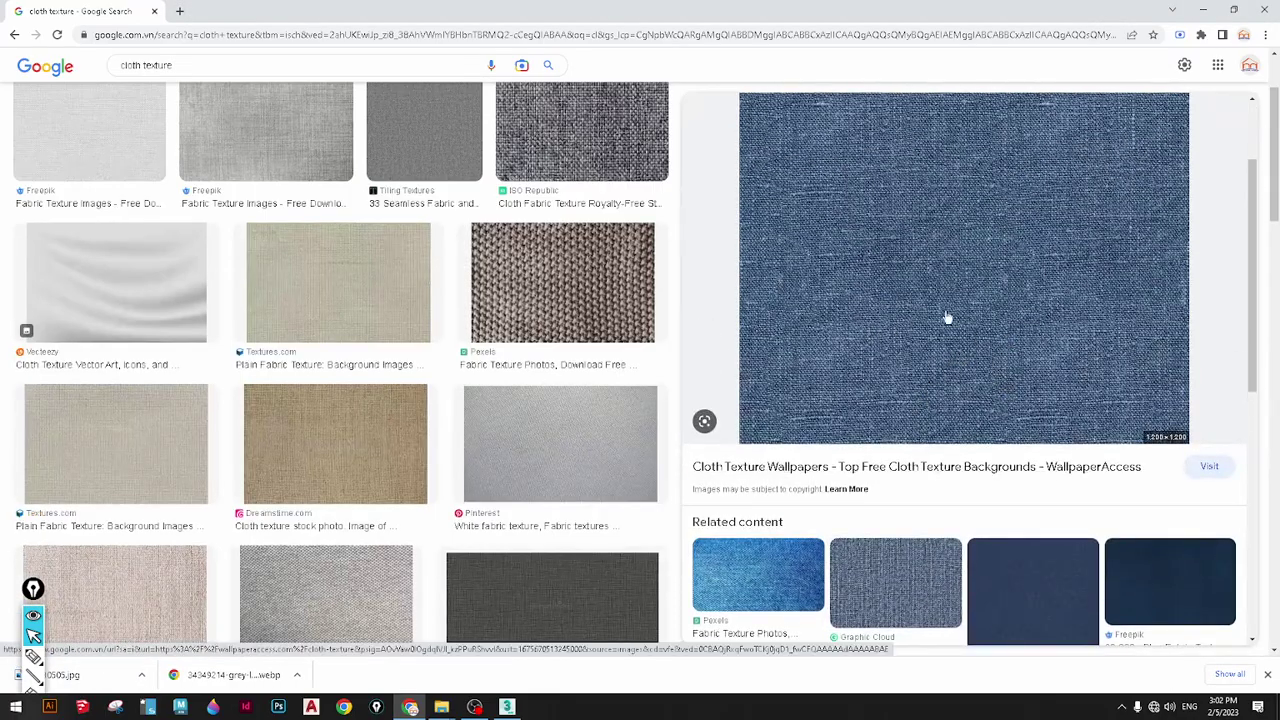
scroll(928, 341, down, 2)
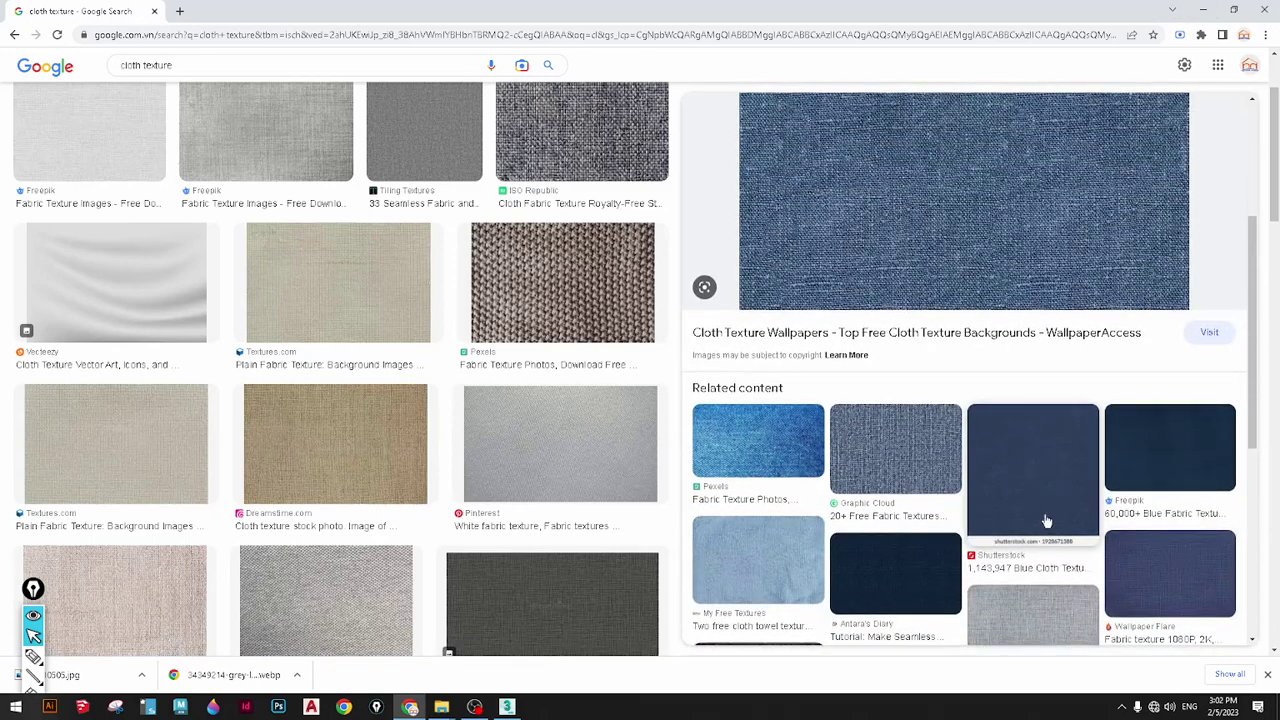
scroll(1046, 523, down, 1)
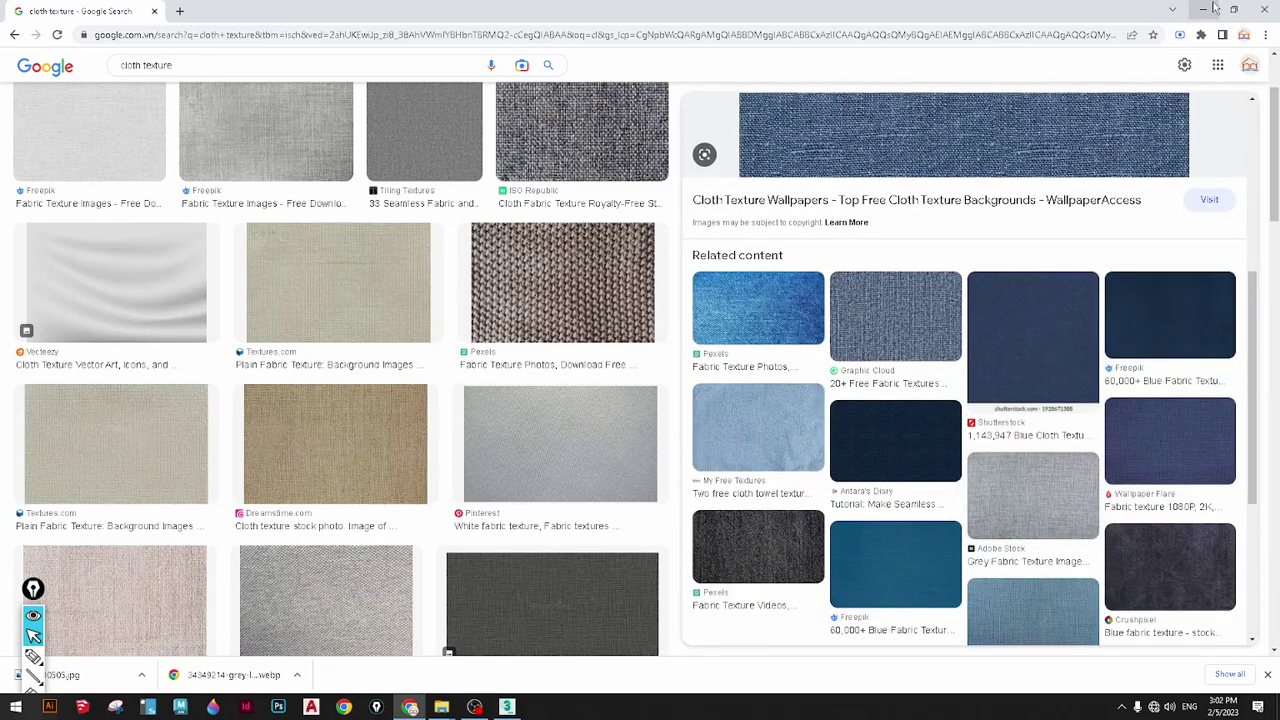
Switch to 3ds Max and load 4730505.jpg from the Desktop as the Falloff map's front bitmap
click(507, 707)
click(556, 136)
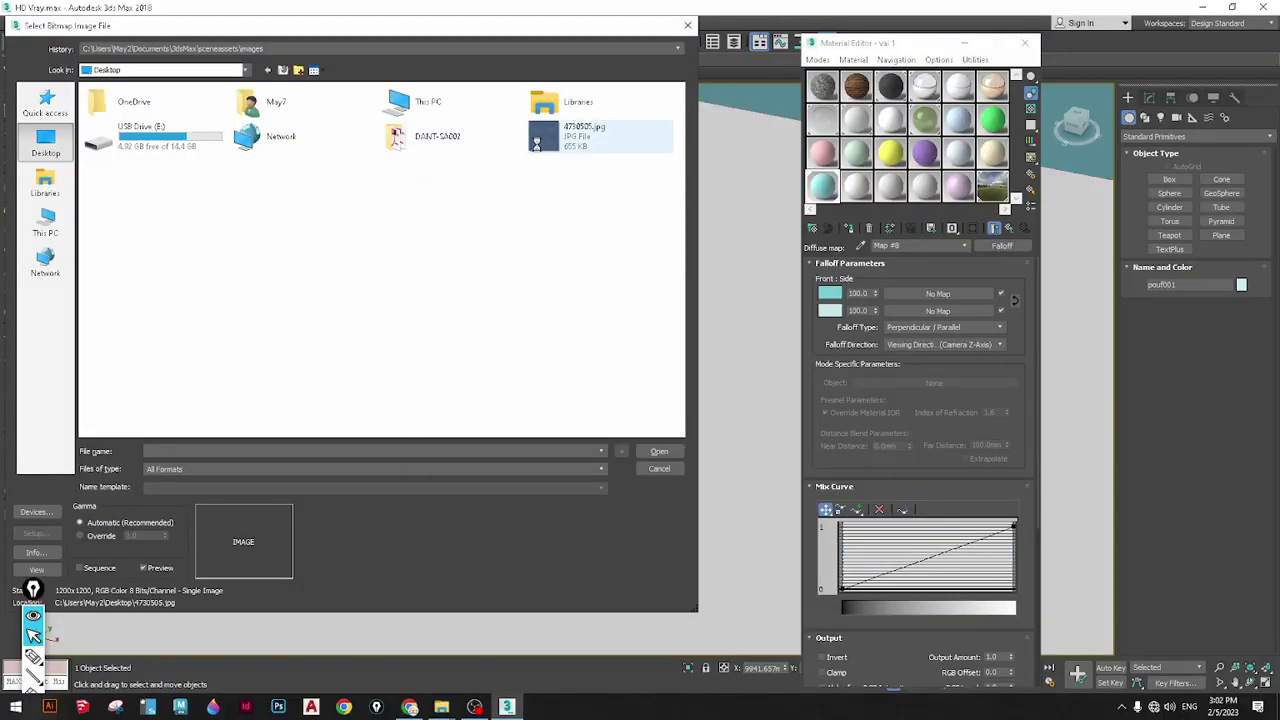
click(658, 452)
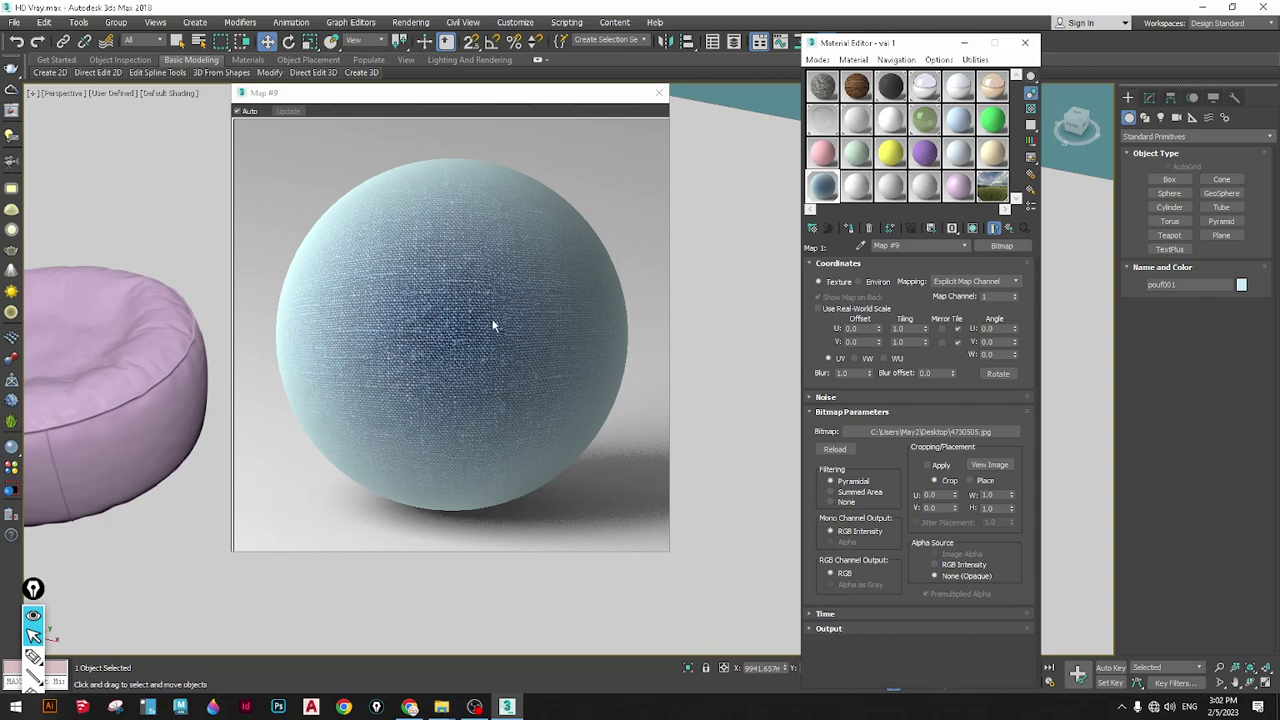
Duplicate the Falloff map's front bitmap into its side color slot as a Copy
click(1011, 232)
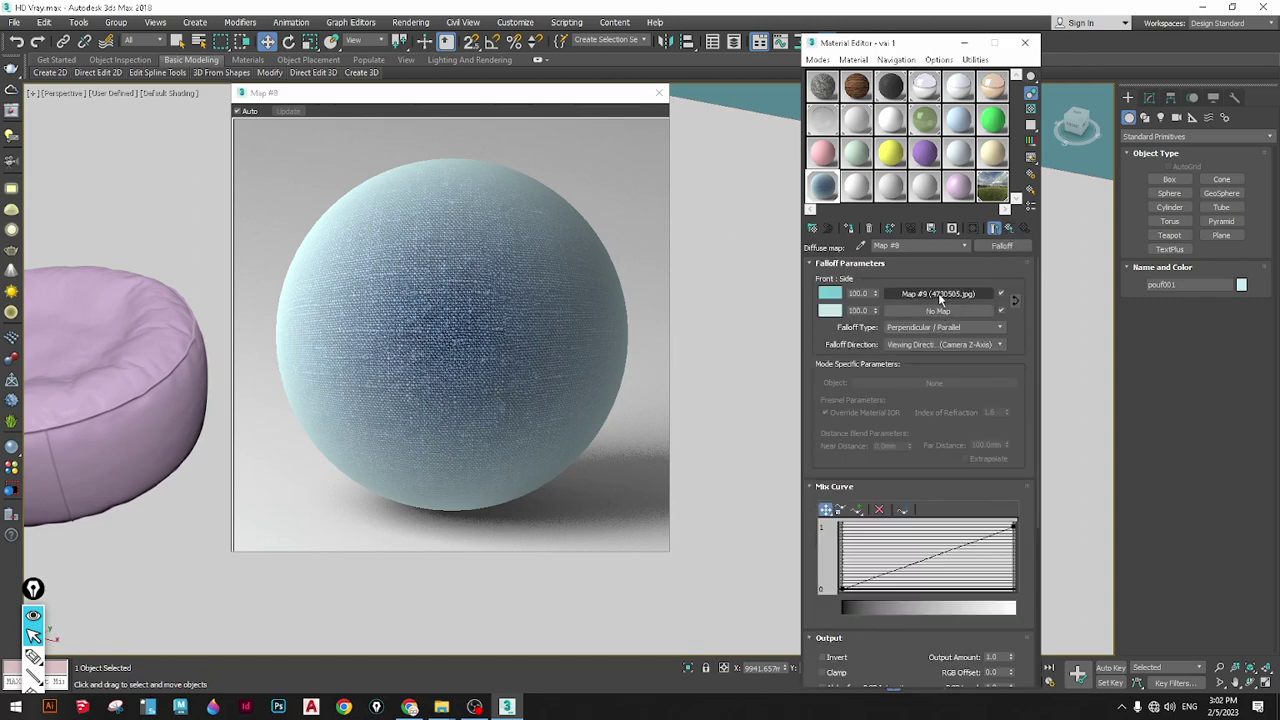
drag(939, 298, 945, 318)
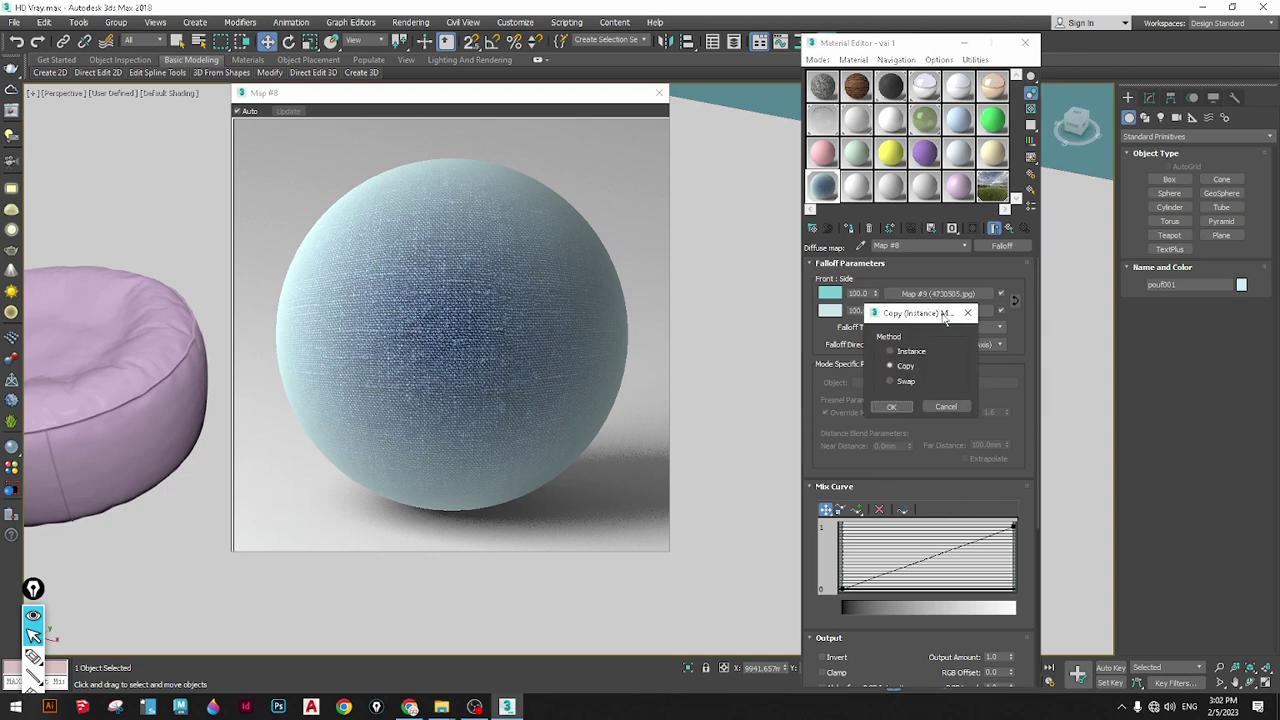
click(893, 407)
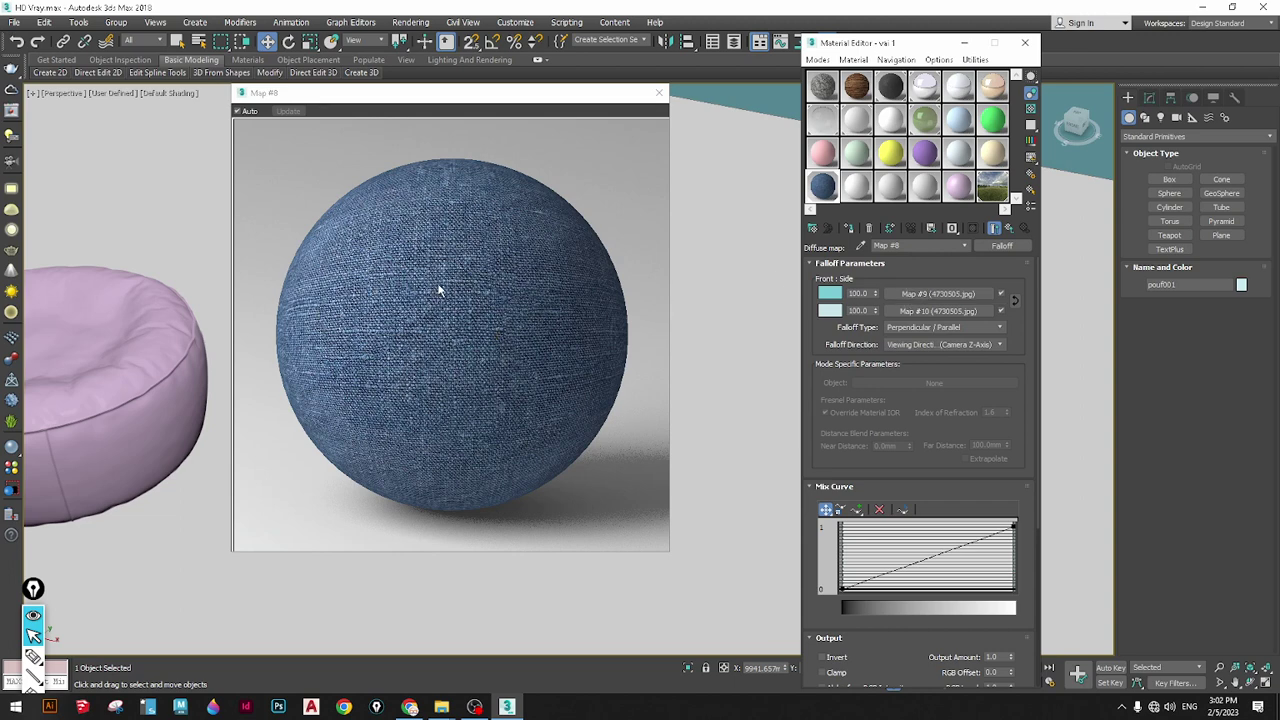
Try side map amounts of 50 and 90 in the Falloff map, then set the amount back to 100
double_click(862, 311)
text(50)
key(Return)
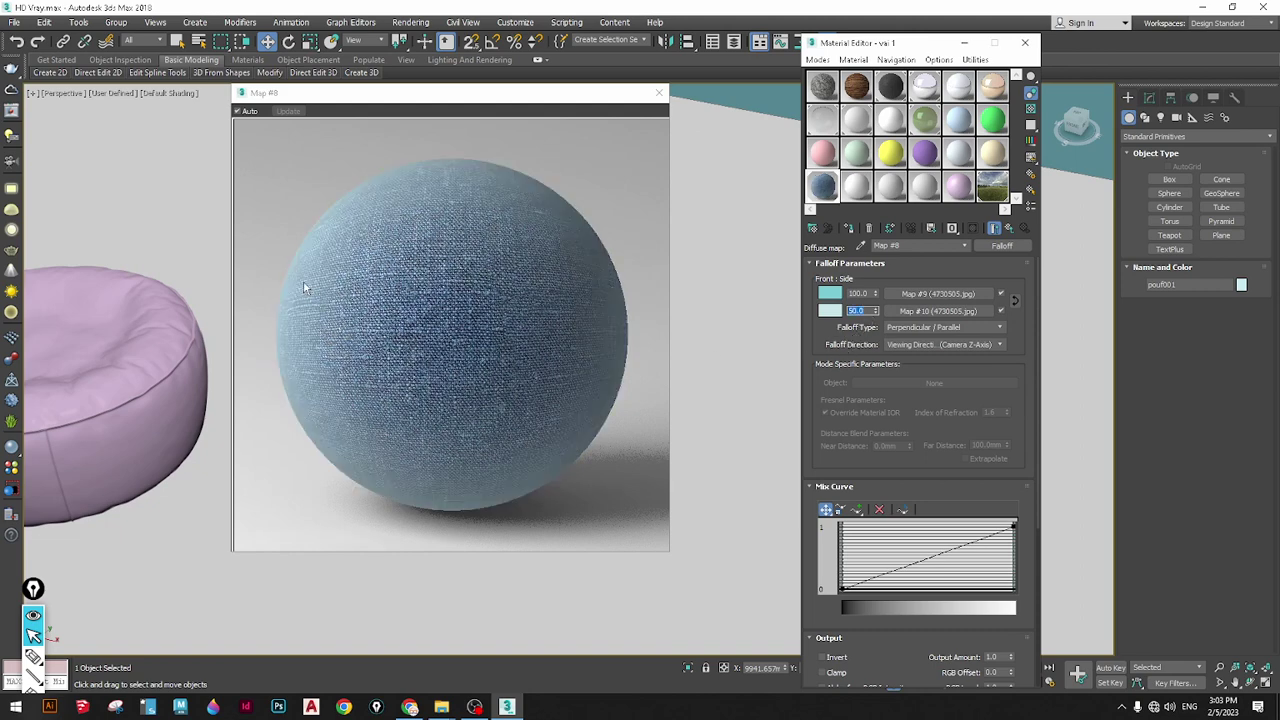
text(90)
key(Return)
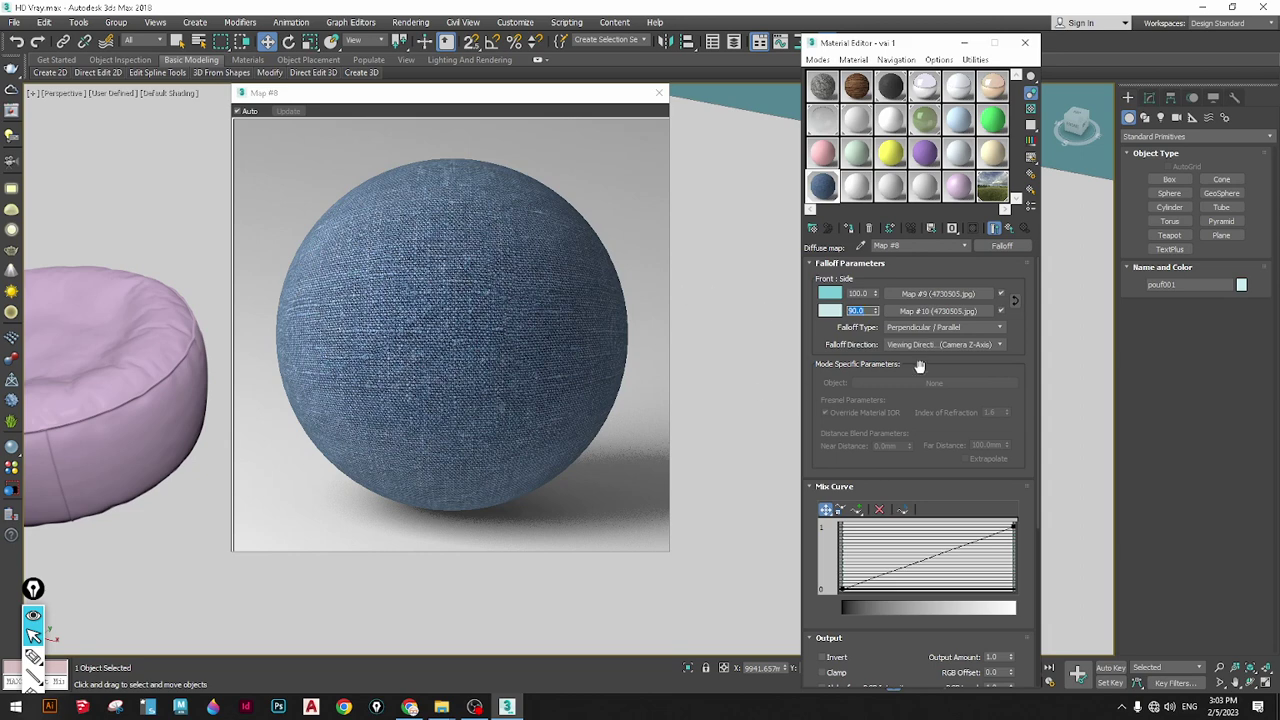
text(100)
Look through both Falloff bitmaps and open the image file selection for the side slot's bitmap
click(931, 311)
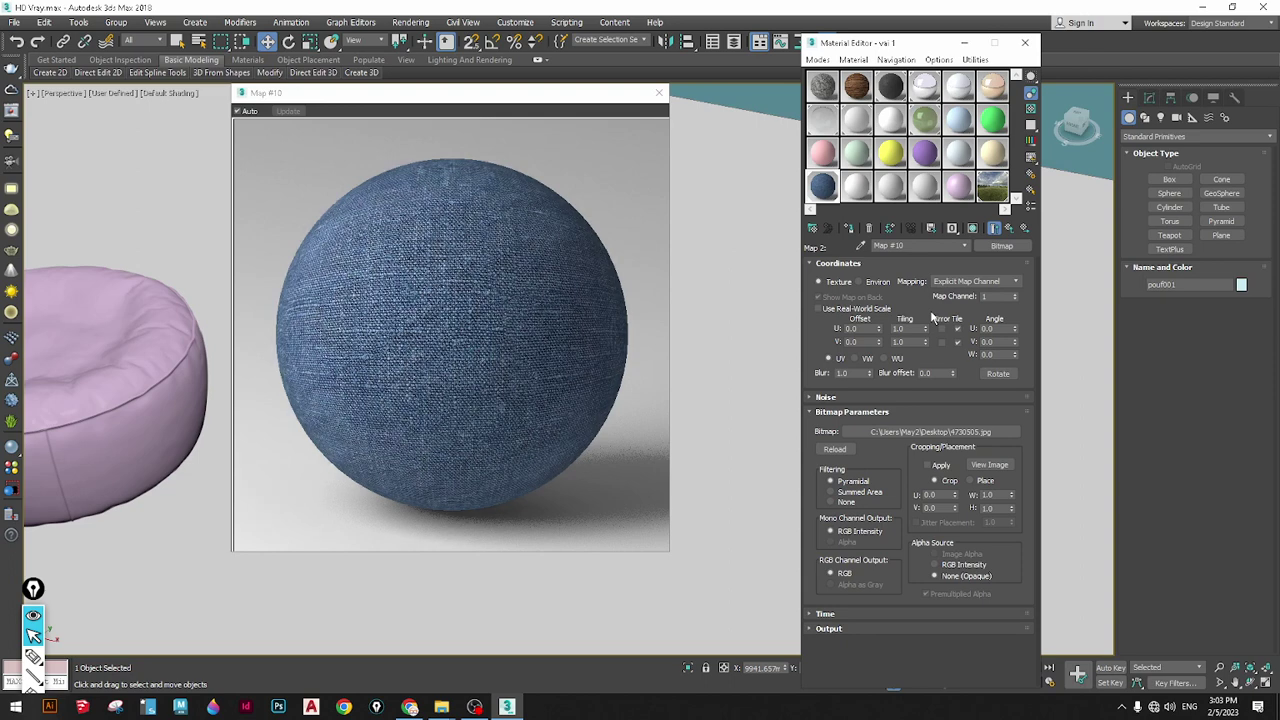
click(1010, 228)
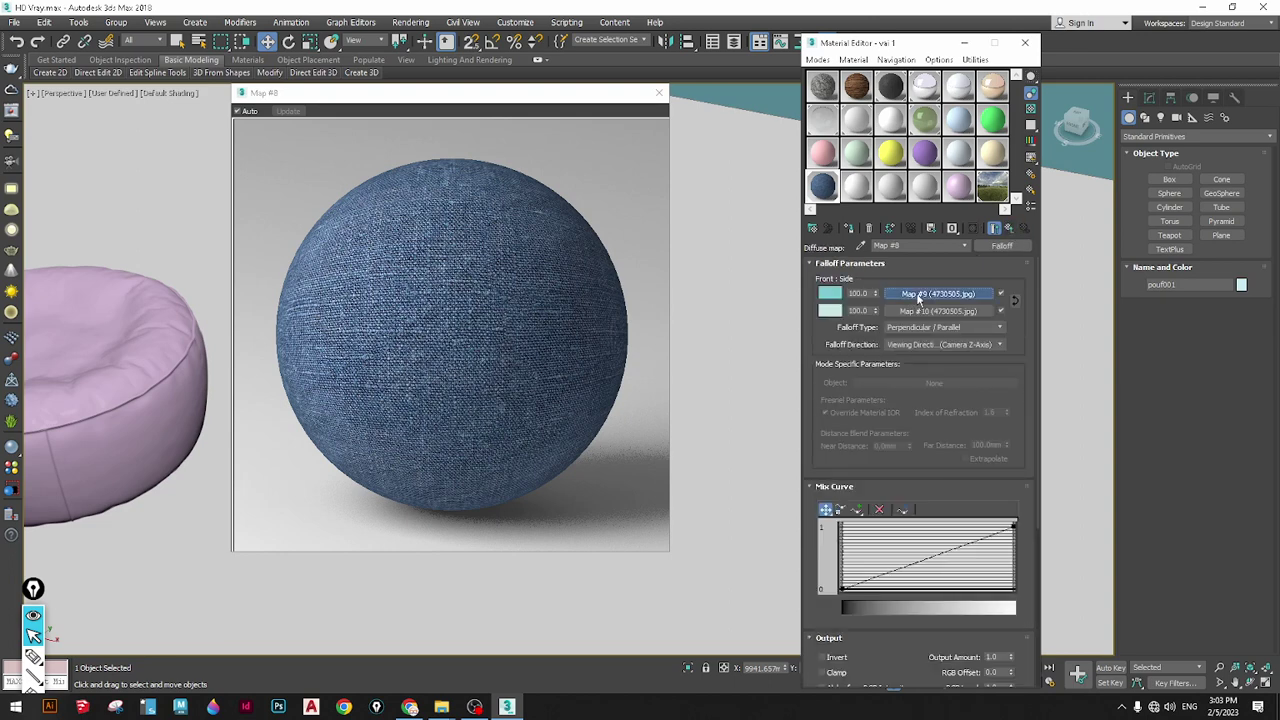
click(918, 294)
click(1011, 229)
click(919, 308)
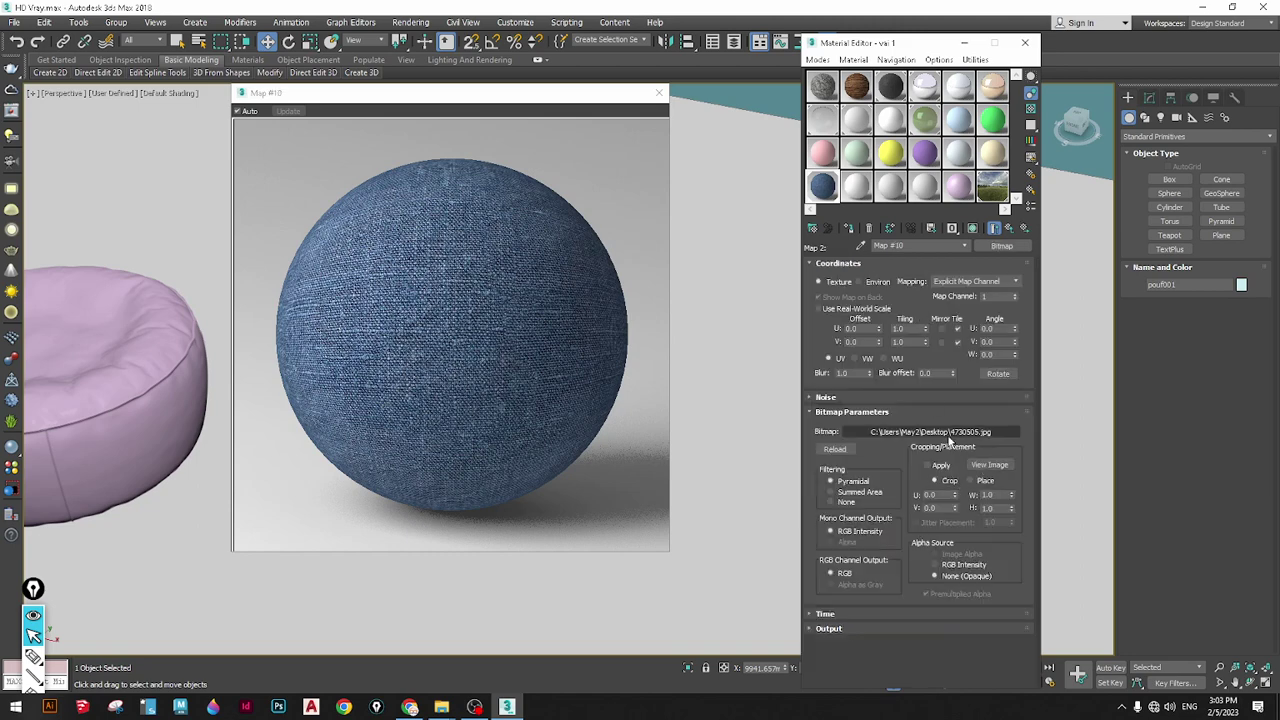
click(940, 437)
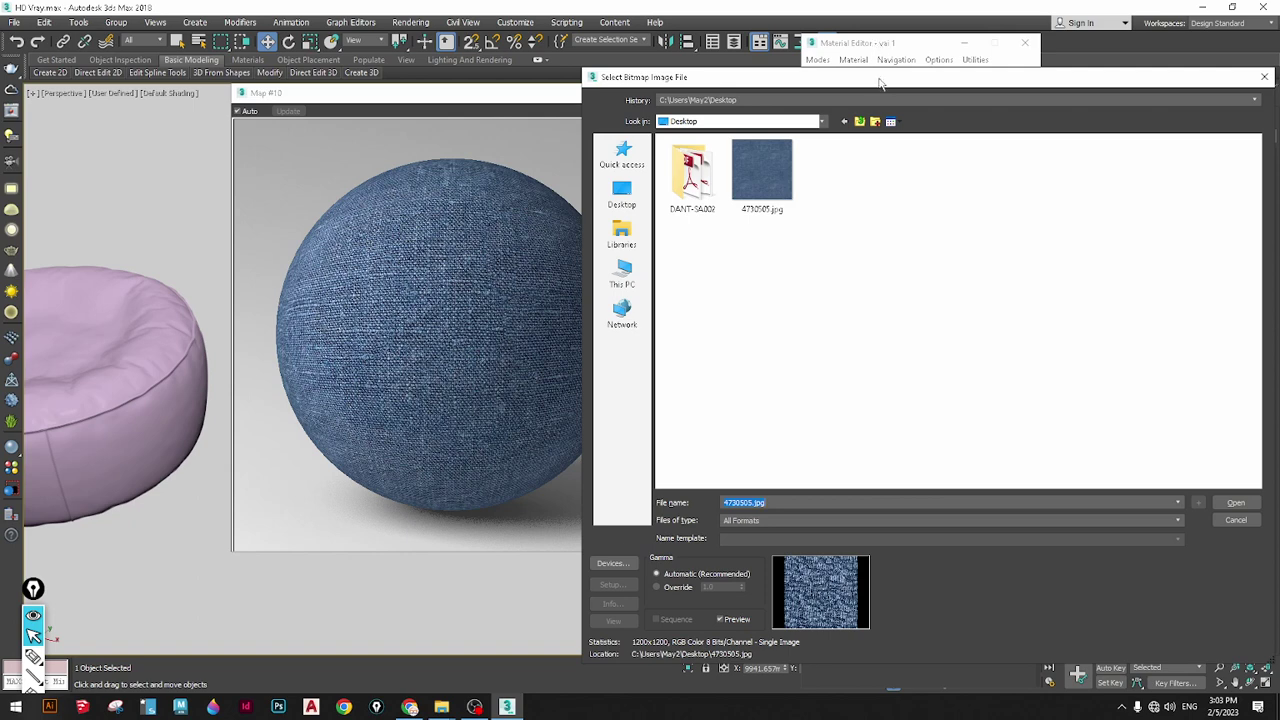
drag(888, 84, 386, 48)
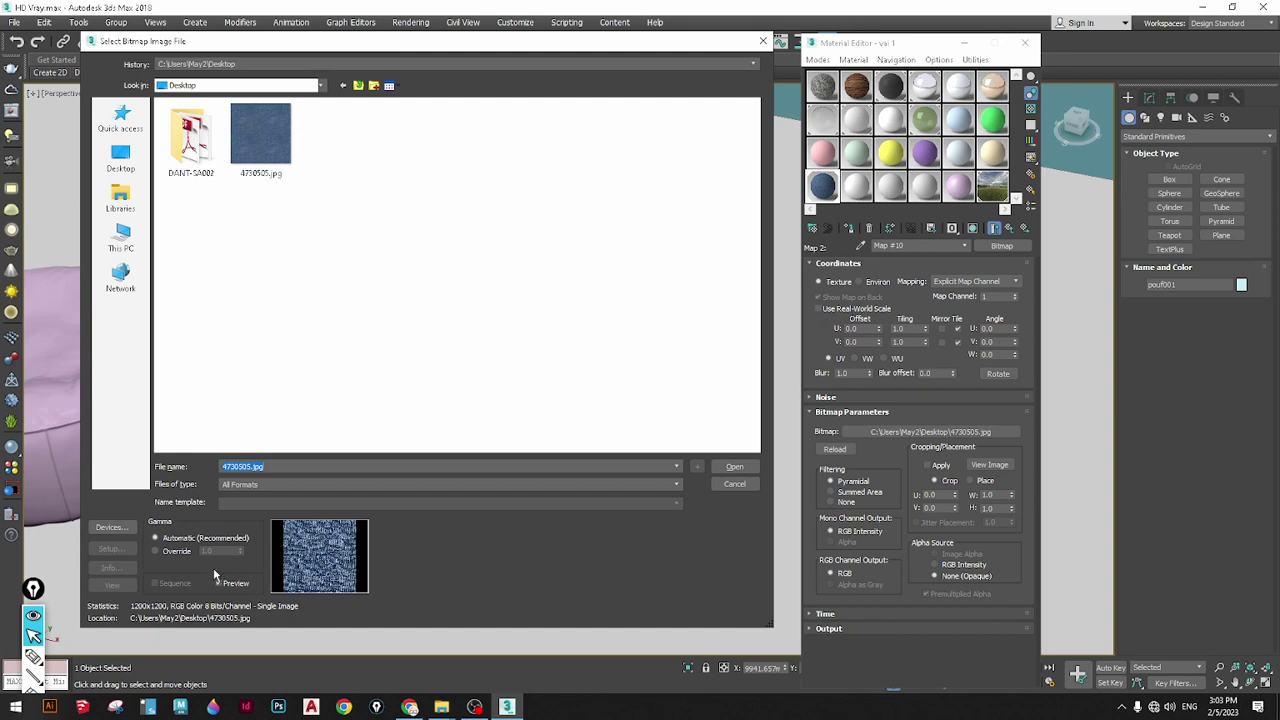
Compare automatic gamma with gamma overrides of 1.0 and 3.0 in the preview of 4730505.jpg
click(156, 551)
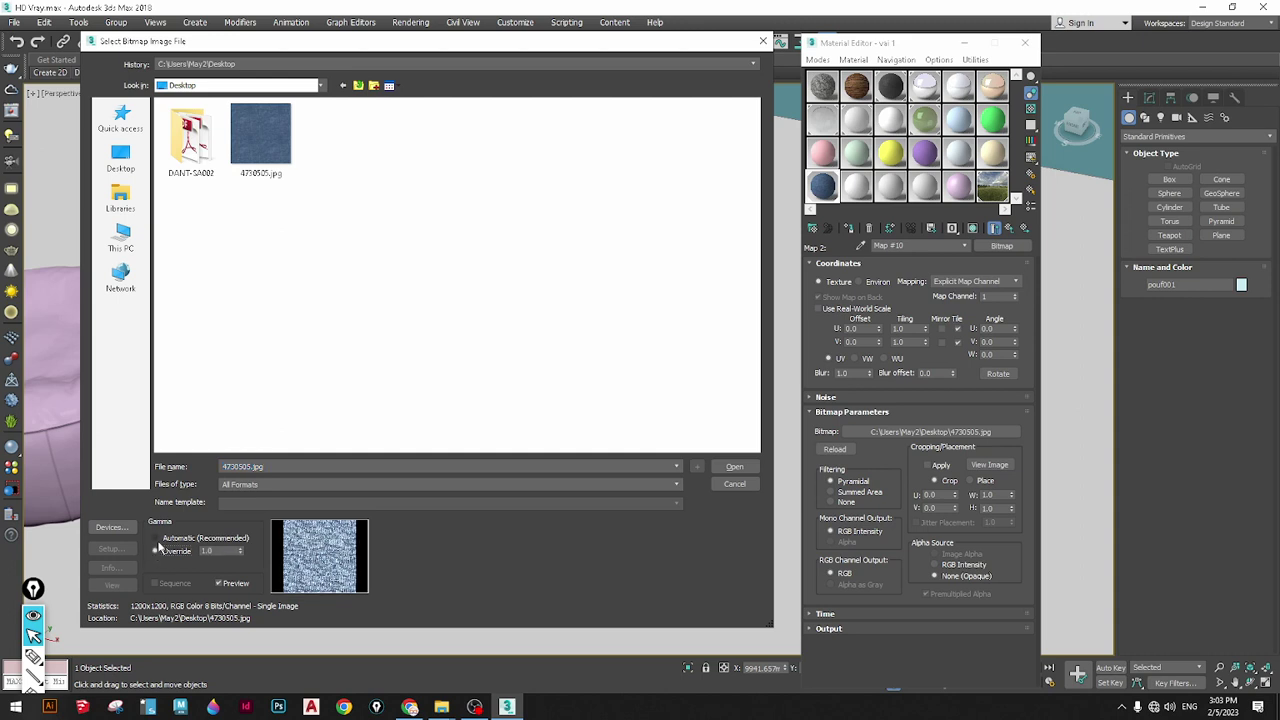
click(156, 538)
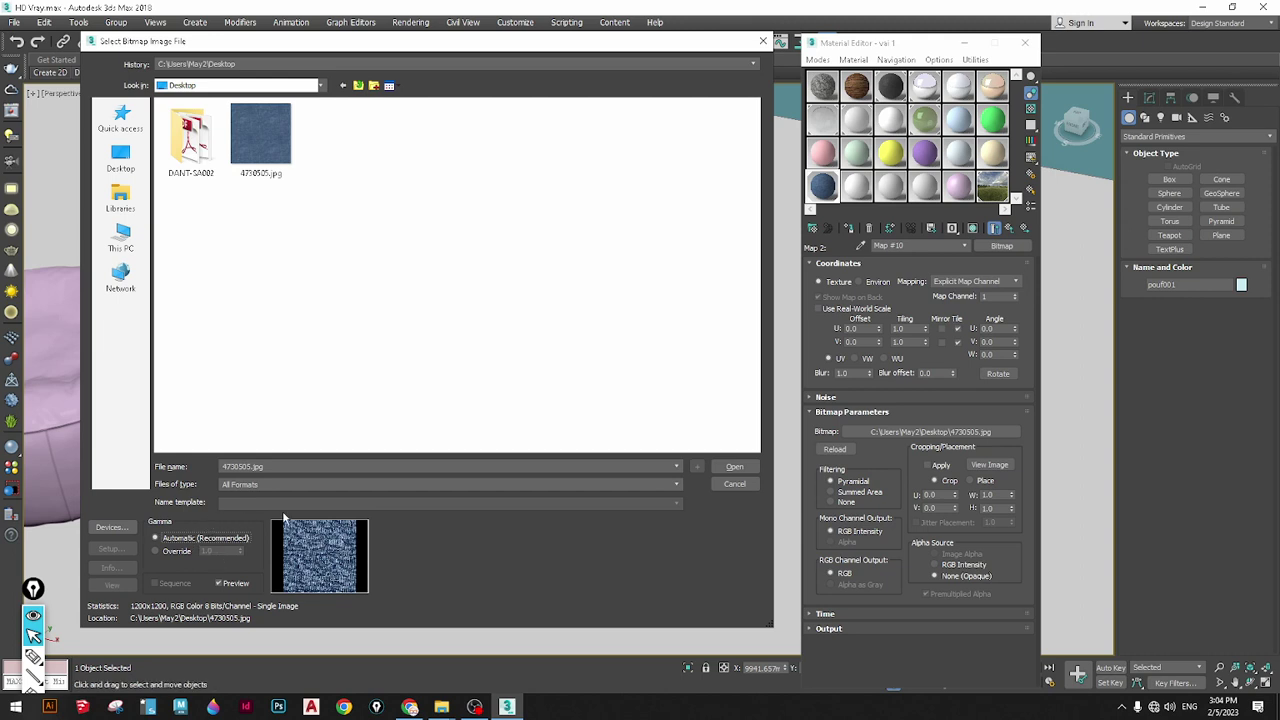
click(168, 553)
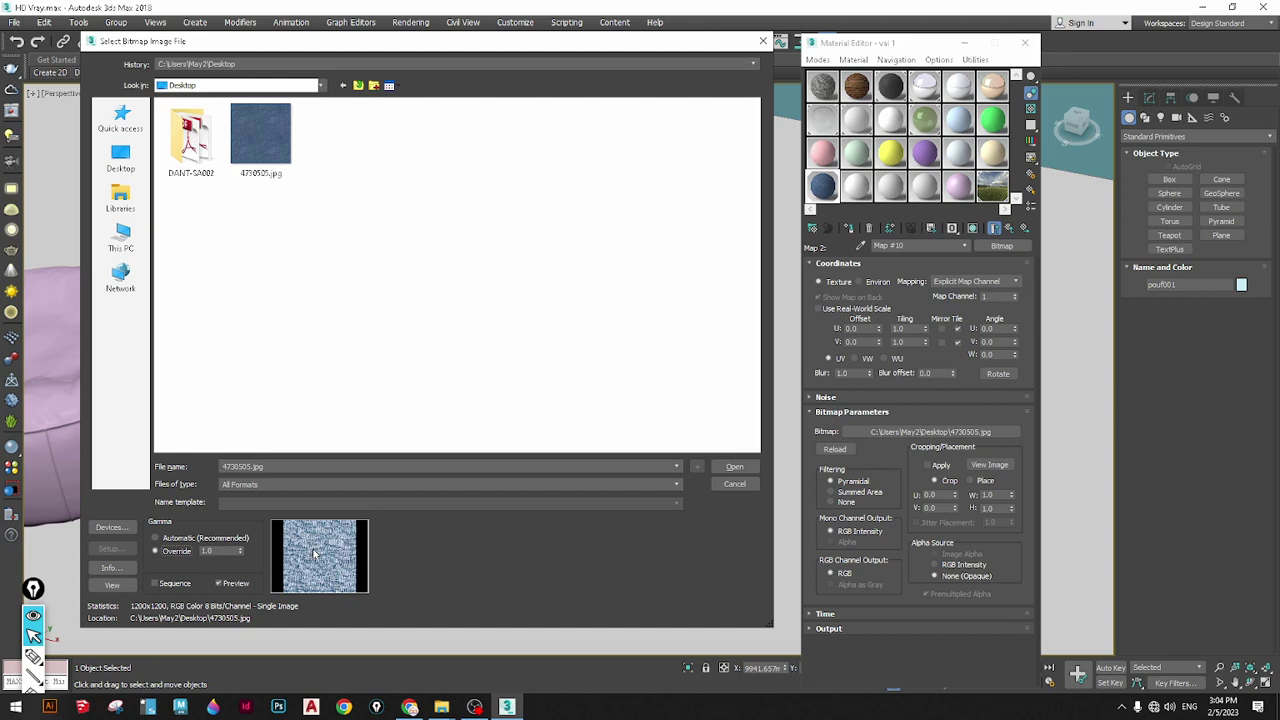
double_click(217, 551)
text(3.5)
key(BackSpace)
text(0)
click(160, 539)
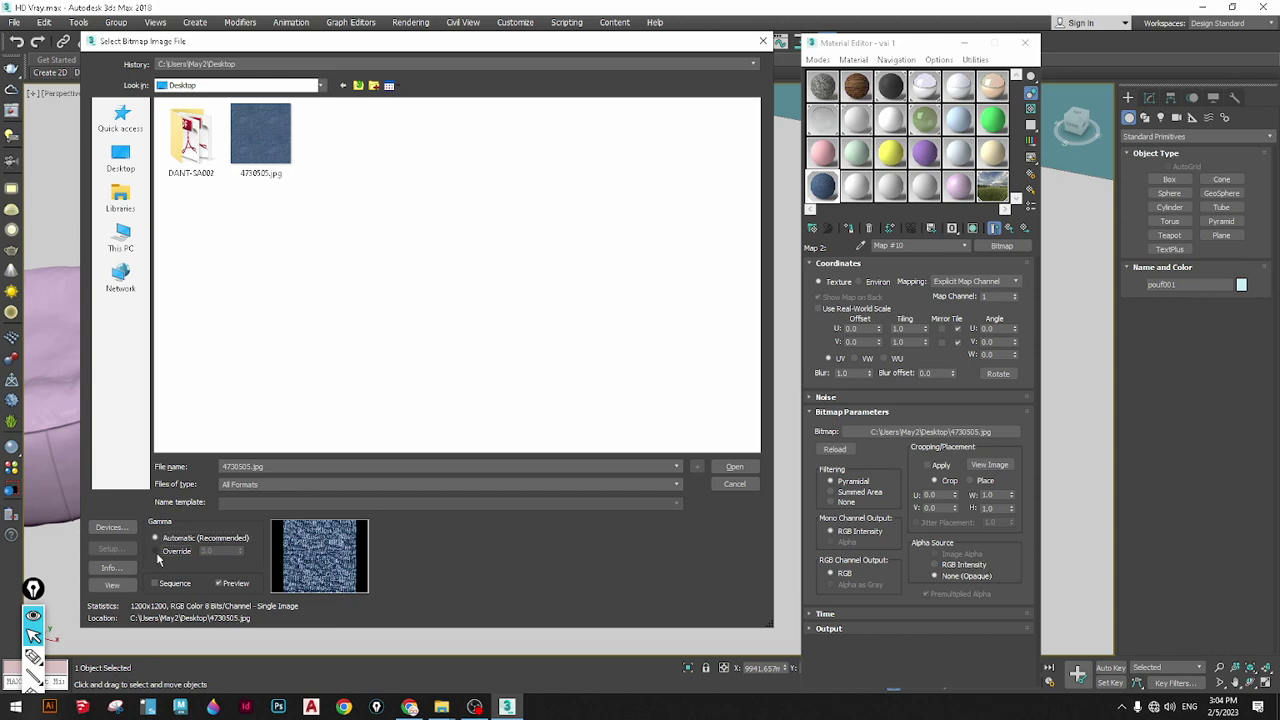
click(156, 551)
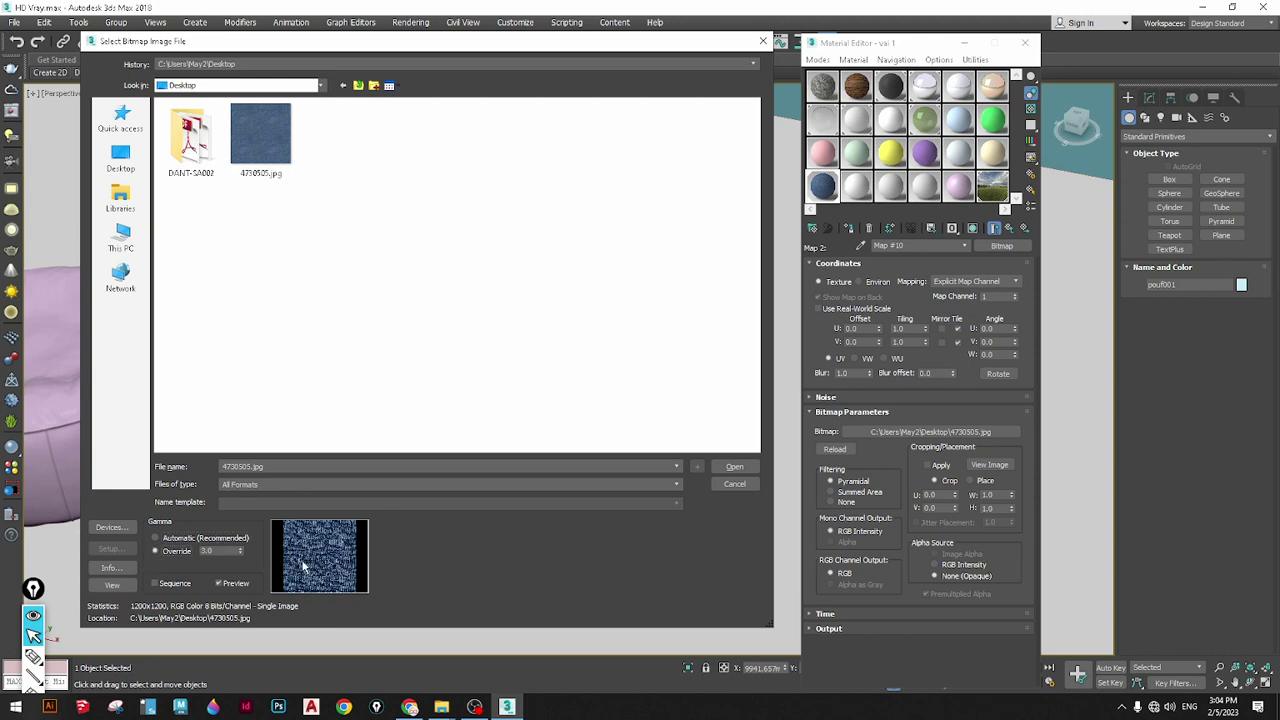
click(158, 540)
click(156, 551)
Override the gamma of the side slot's bitmap with 1.0 and reload 4730505.jpg
double_click(216, 551)
text(1)
click(157, 540)
click(156, 551)
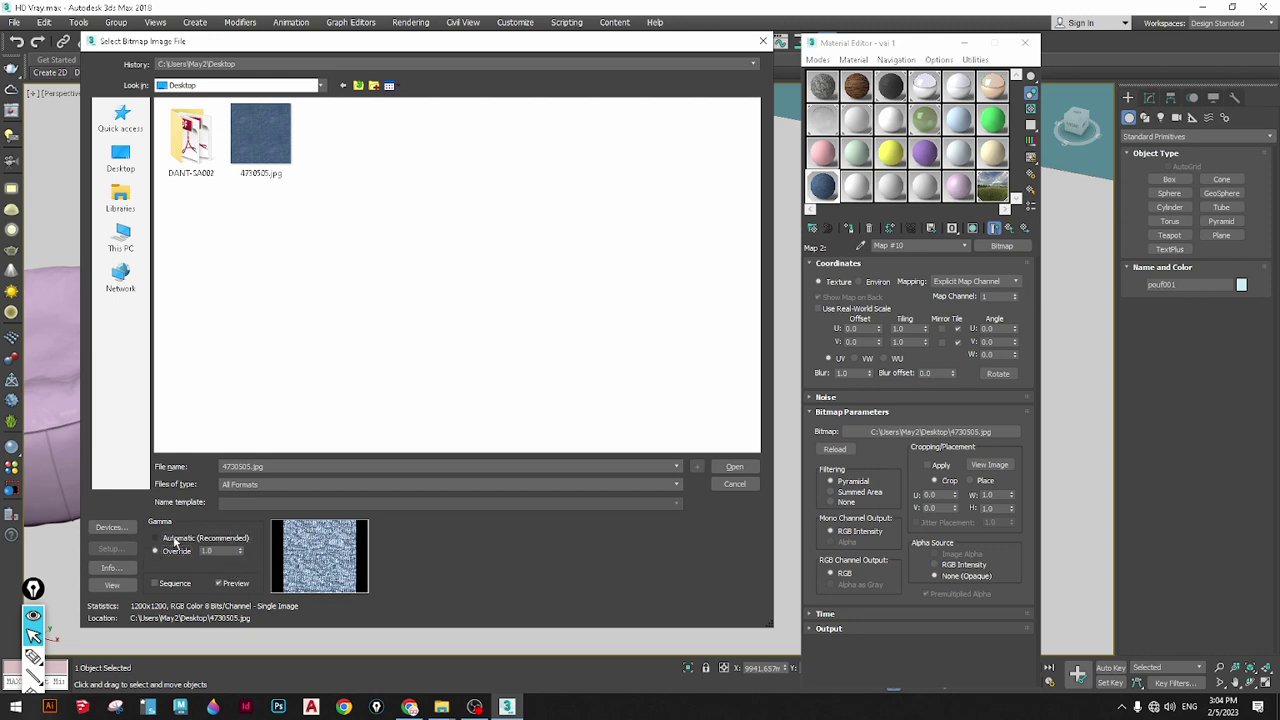
click(180, 540)
click(733, 467)
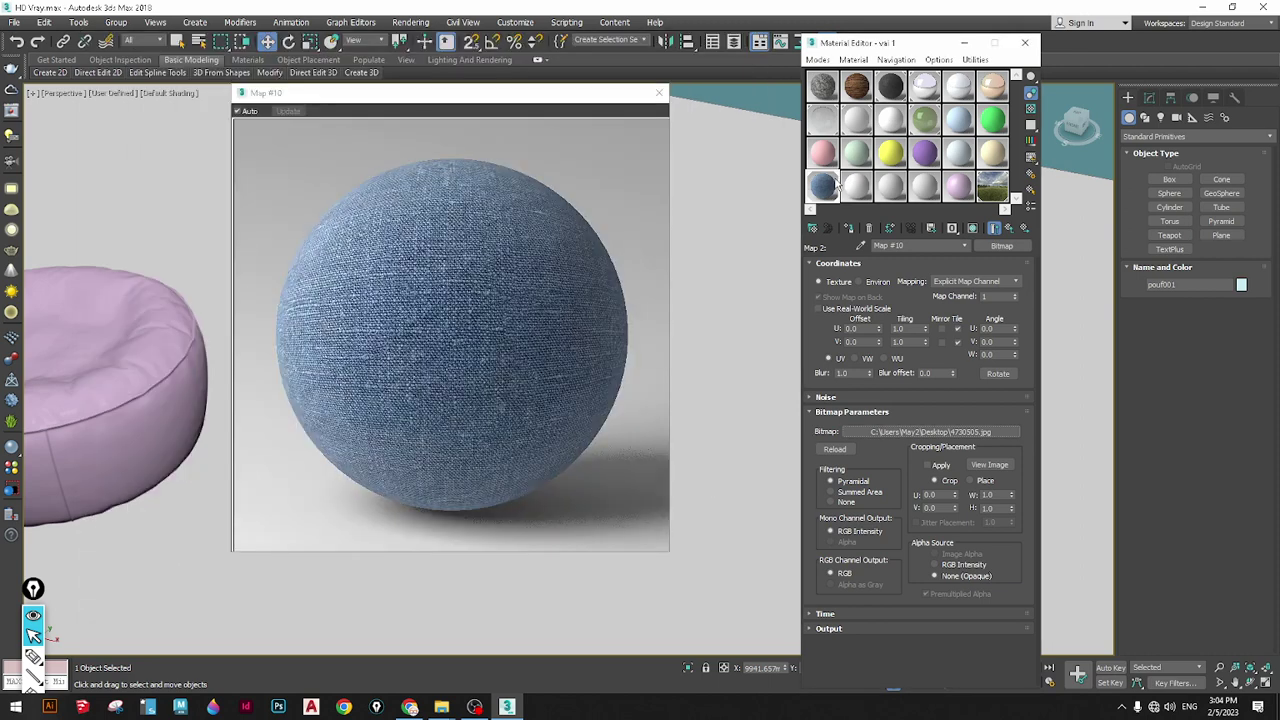
Check the Falloff preview and review the gamma setting of the side slot's bitmap file
click(1010, 228)
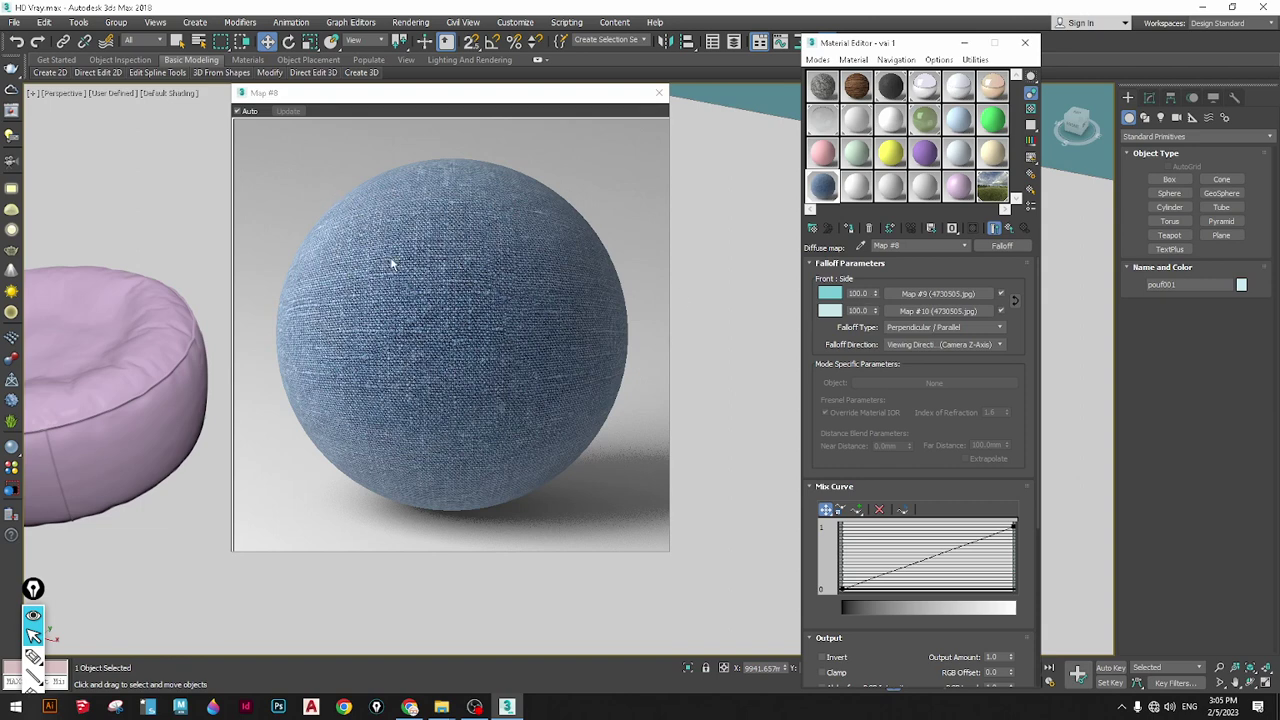
click(946, 311)
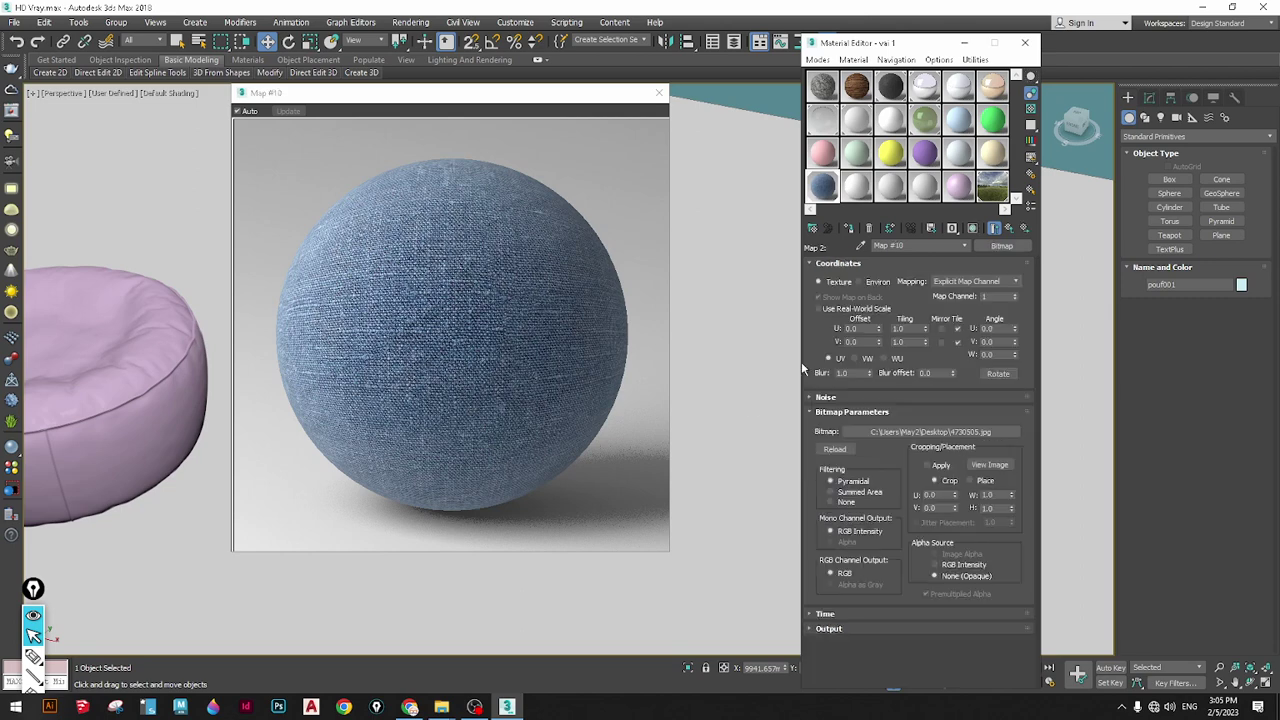
click(947, 436)
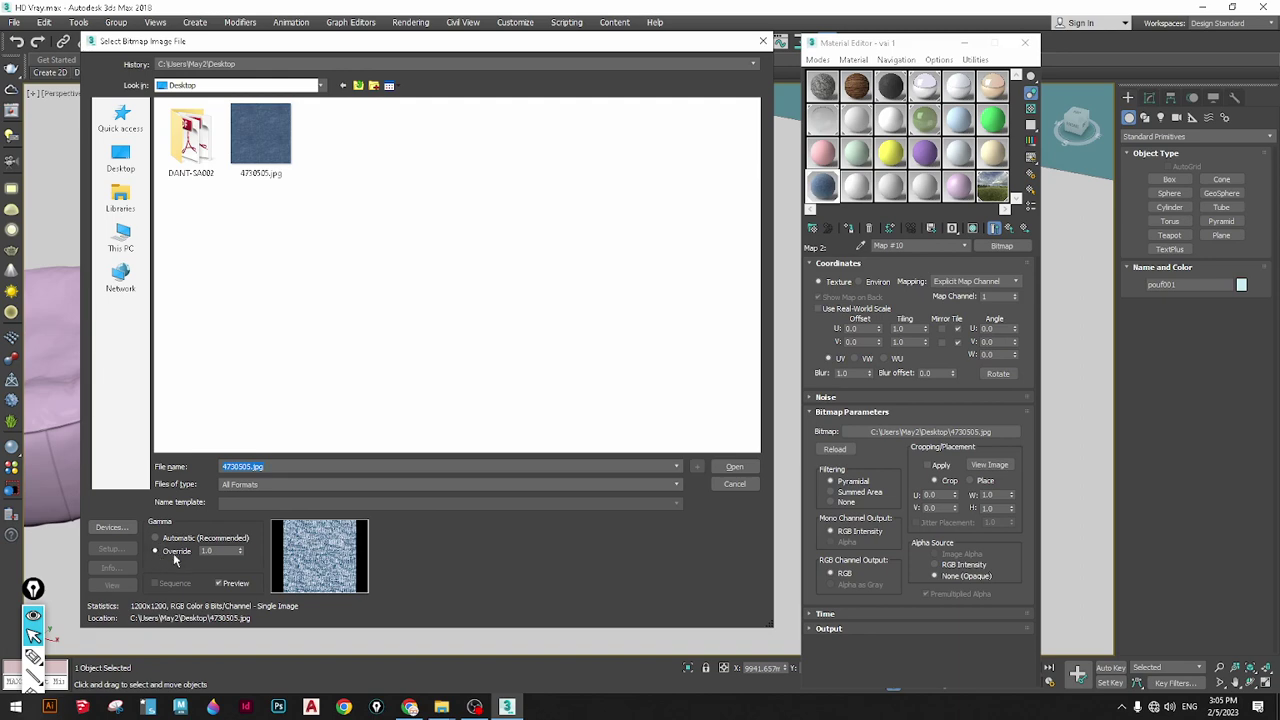
click(735, 466)
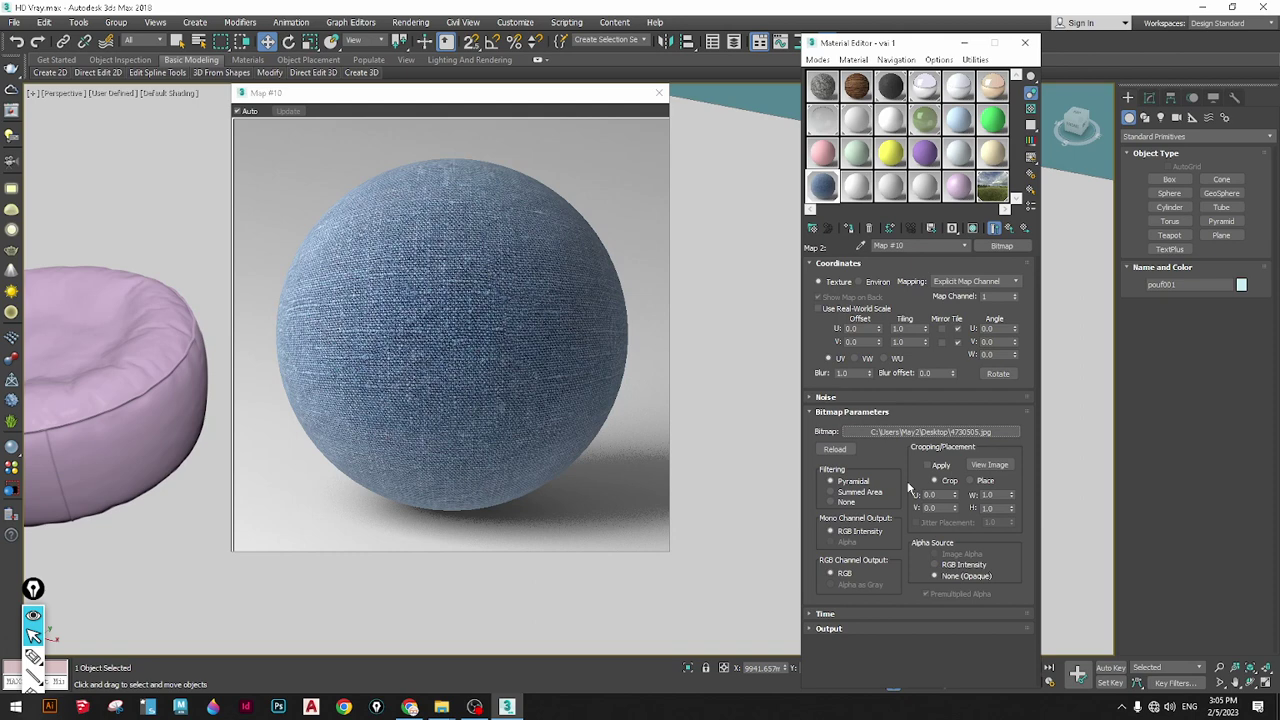
click(1008, 230)
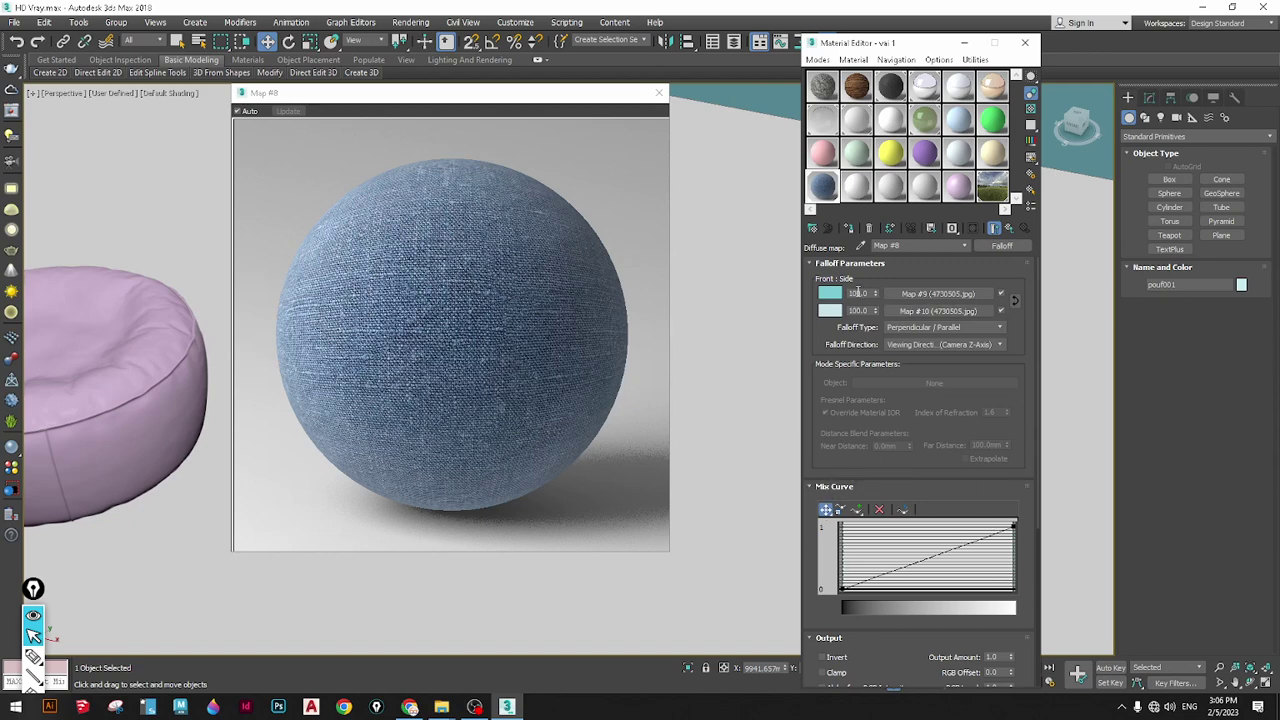
Add a point to the Falloff map's Mix Curve, nearly a third of the way along, and raise it to about 0.8
click(858, 511)
click(897, 569)
click(825, 509)
drag(897, 574, 893, 539)
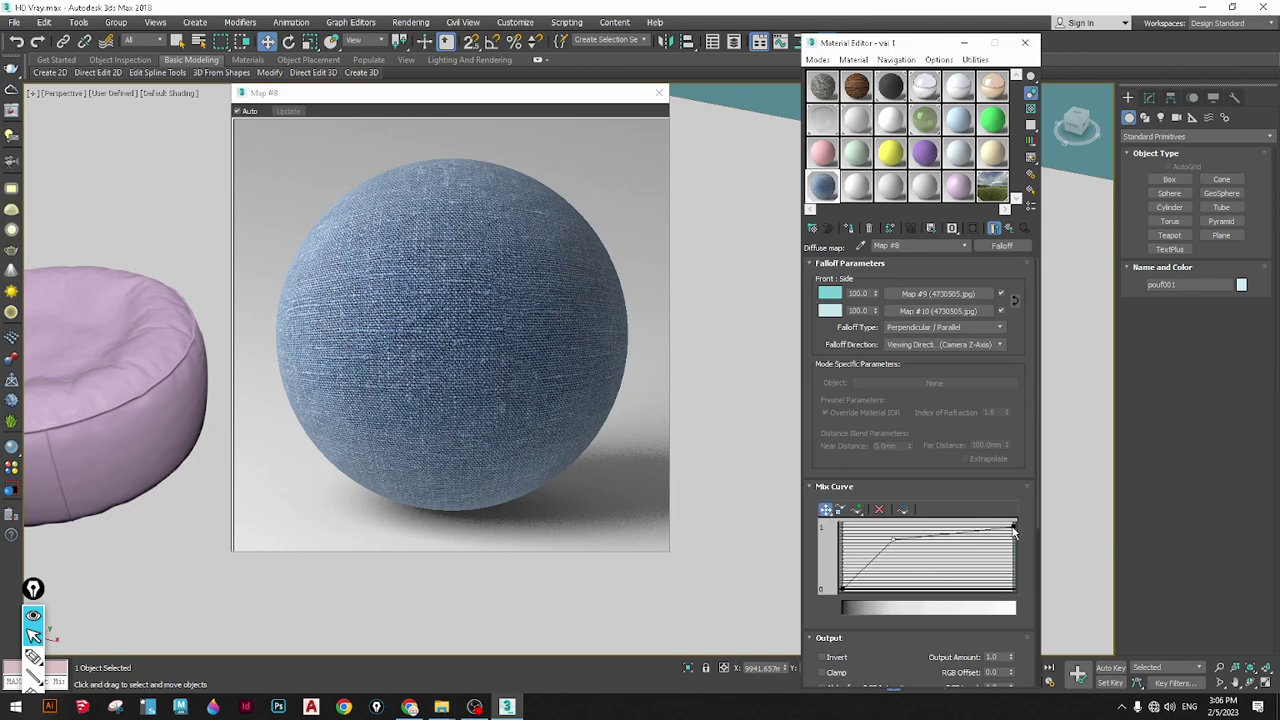
Lower the Mix Curve's end point to about 0.3 and convert the middle point to Bezier-Corner
drag(1013, 532, 1013, 568)
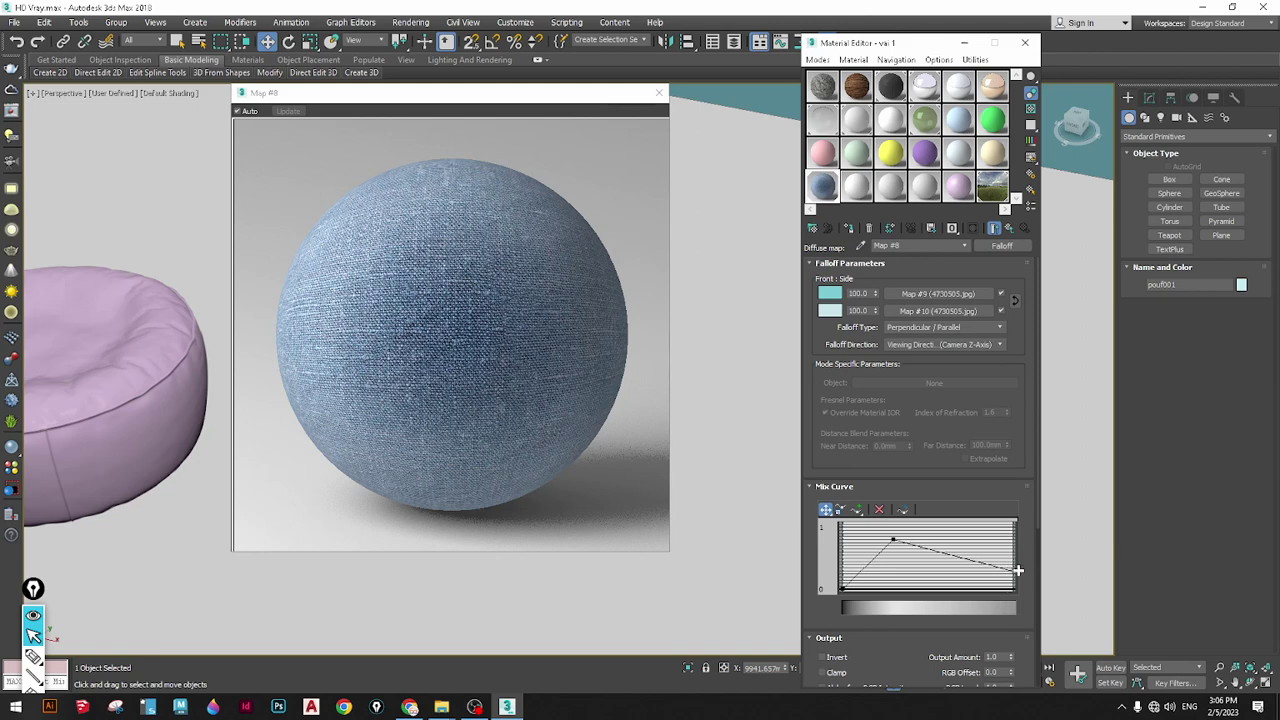
right_click(894, 541)
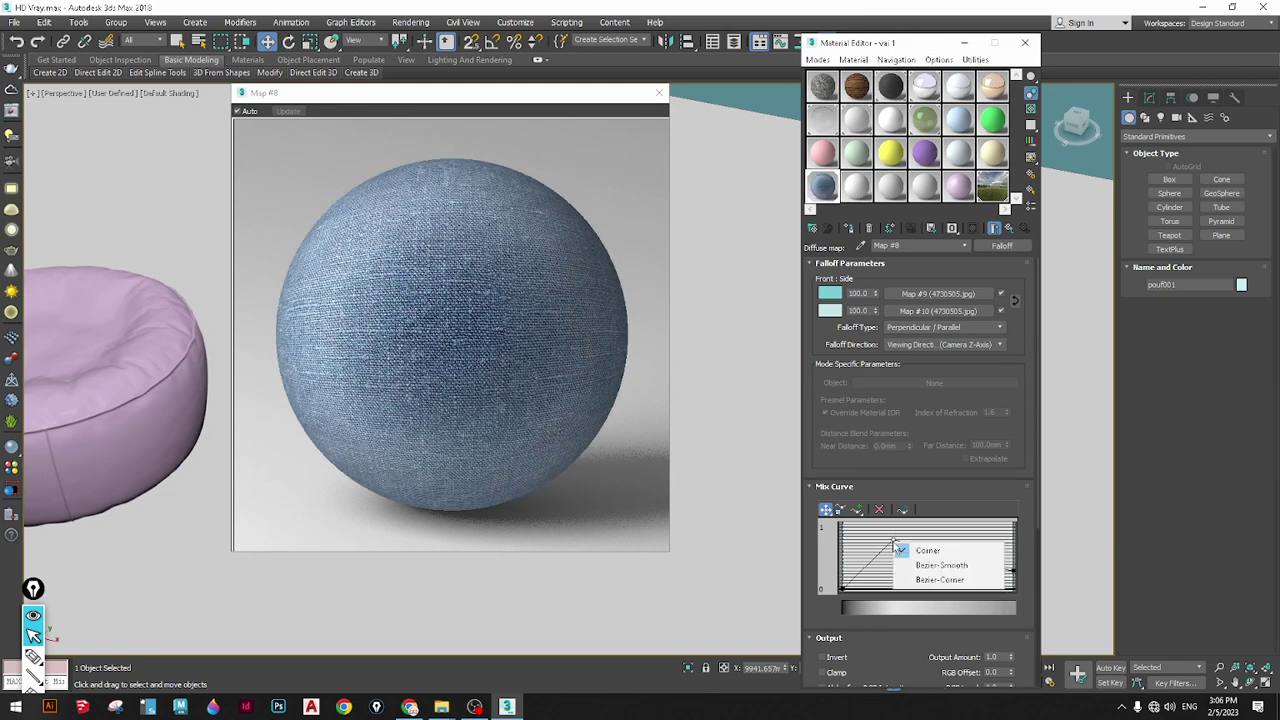
click(935, 580)
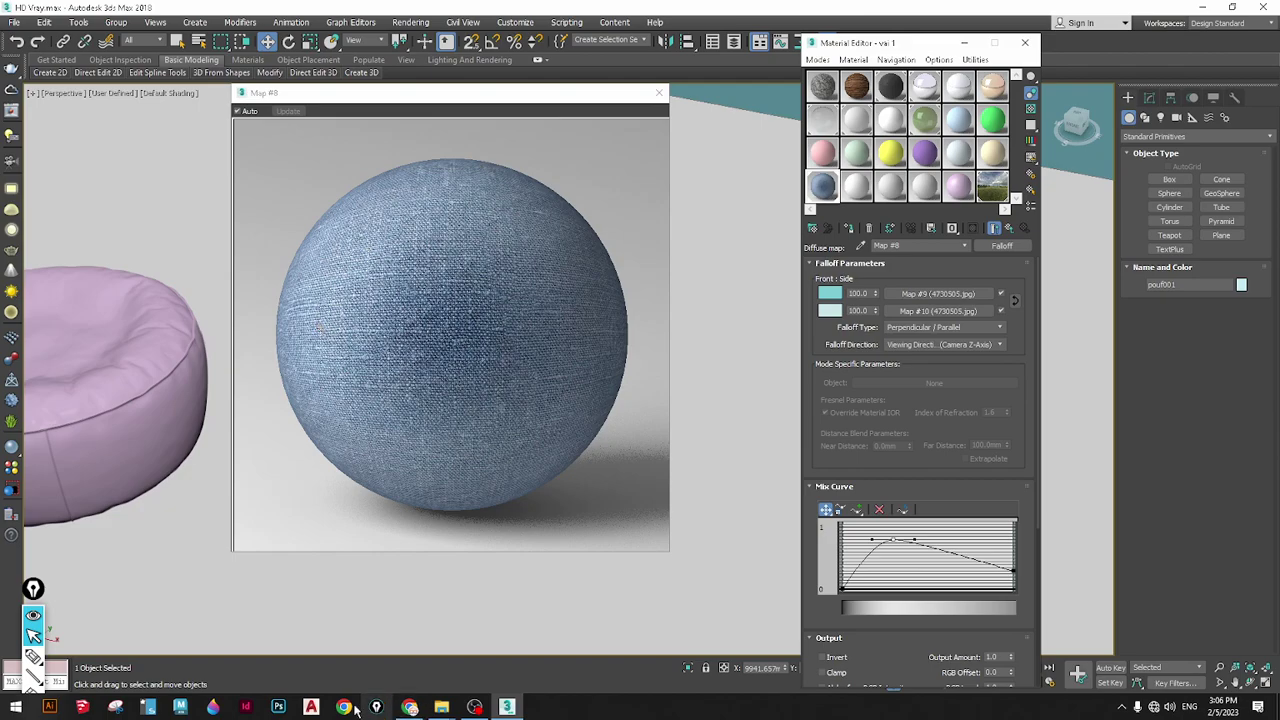
Search Google Images for "silk texture" in a new browser tab, preview the white silk fabric result from Pinterest, and return to 3ds Max
click(409, 707)
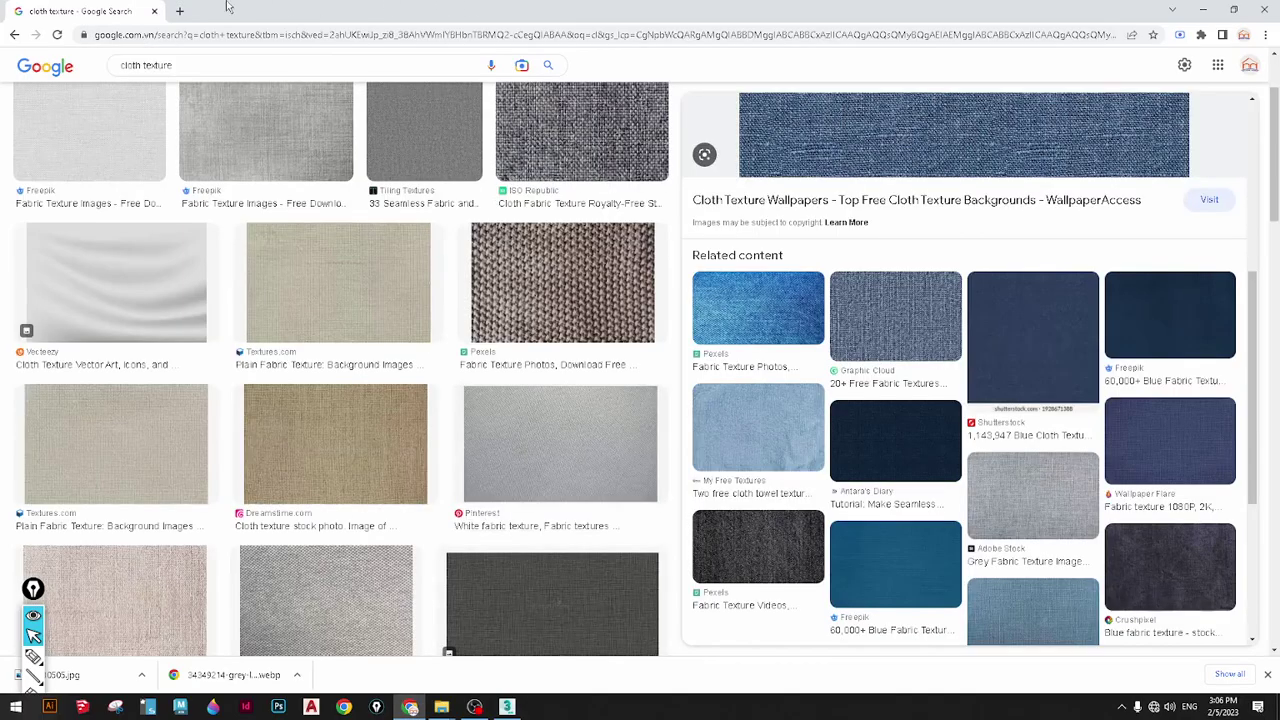
click(180, 11)
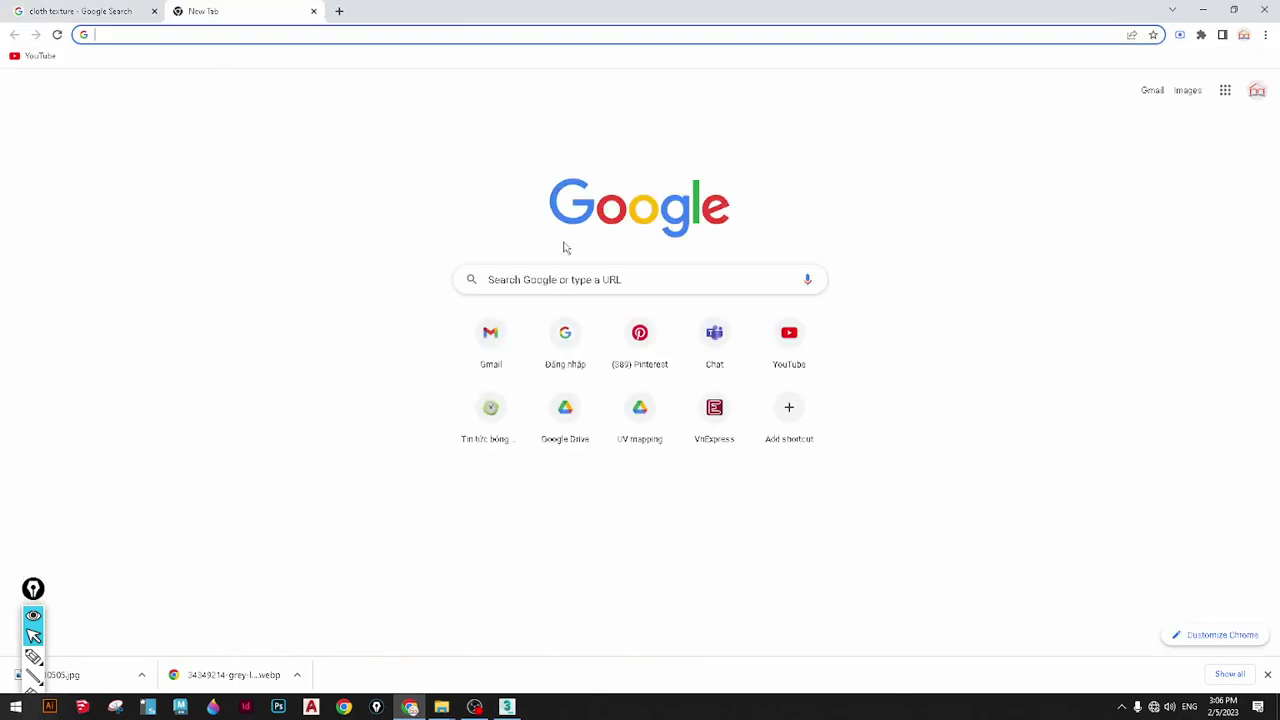
click(1178, 96)
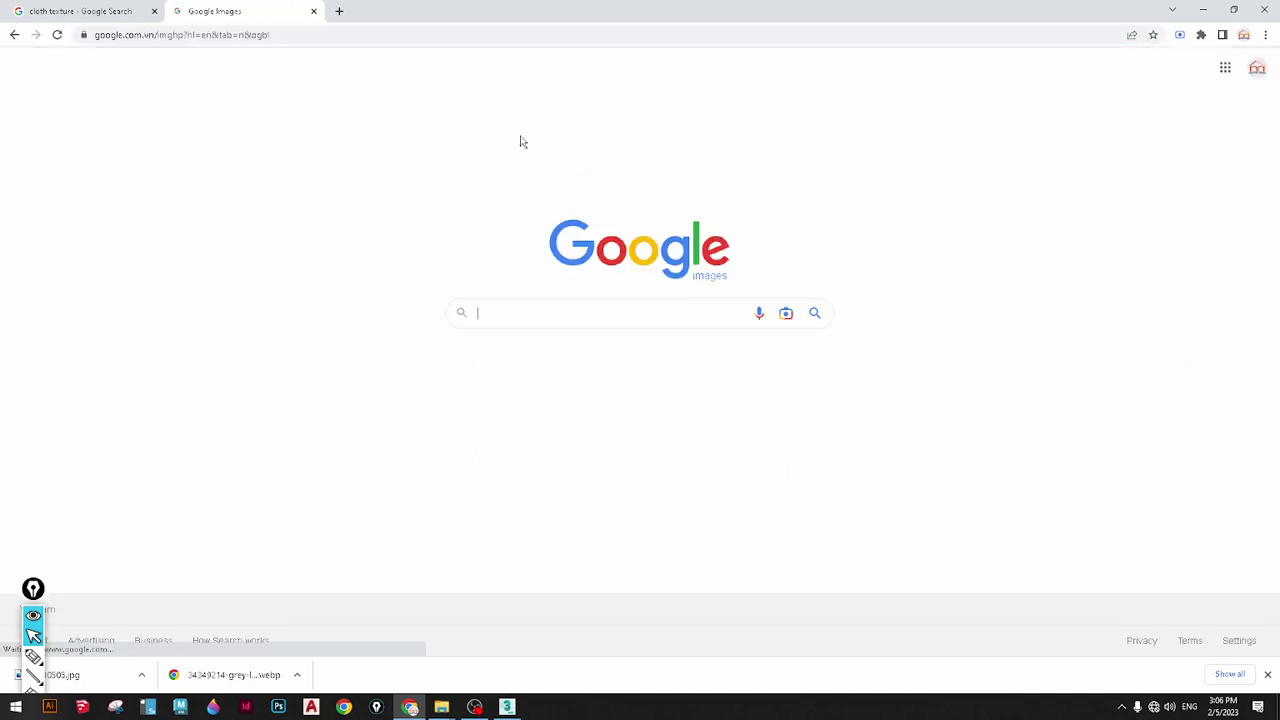
click(522, 310)
text(silk)
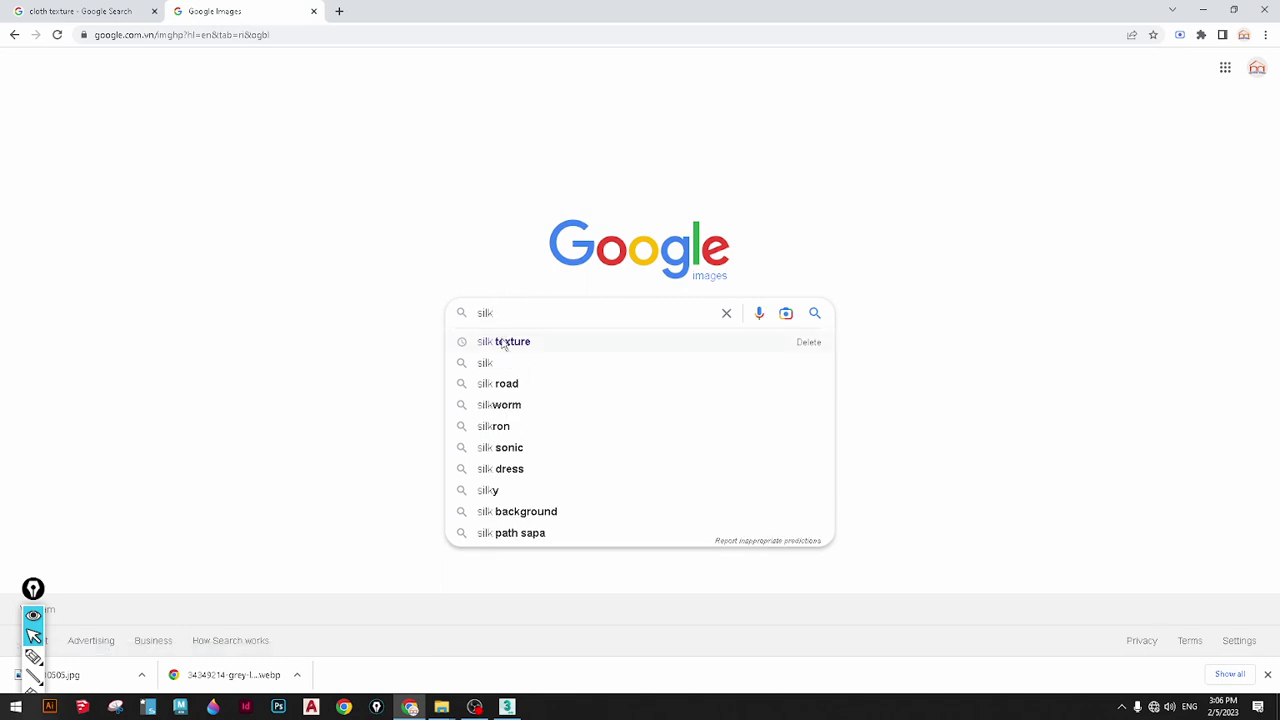
click(505, 342)
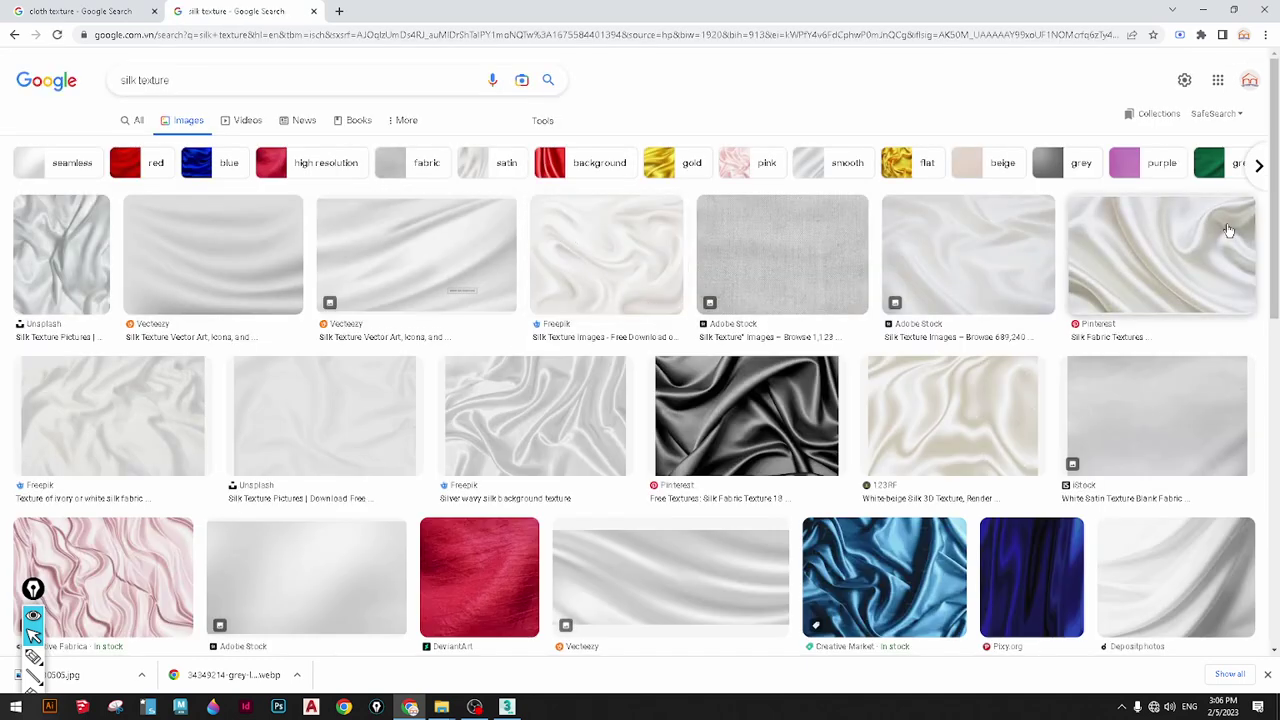
click(1182, 261)
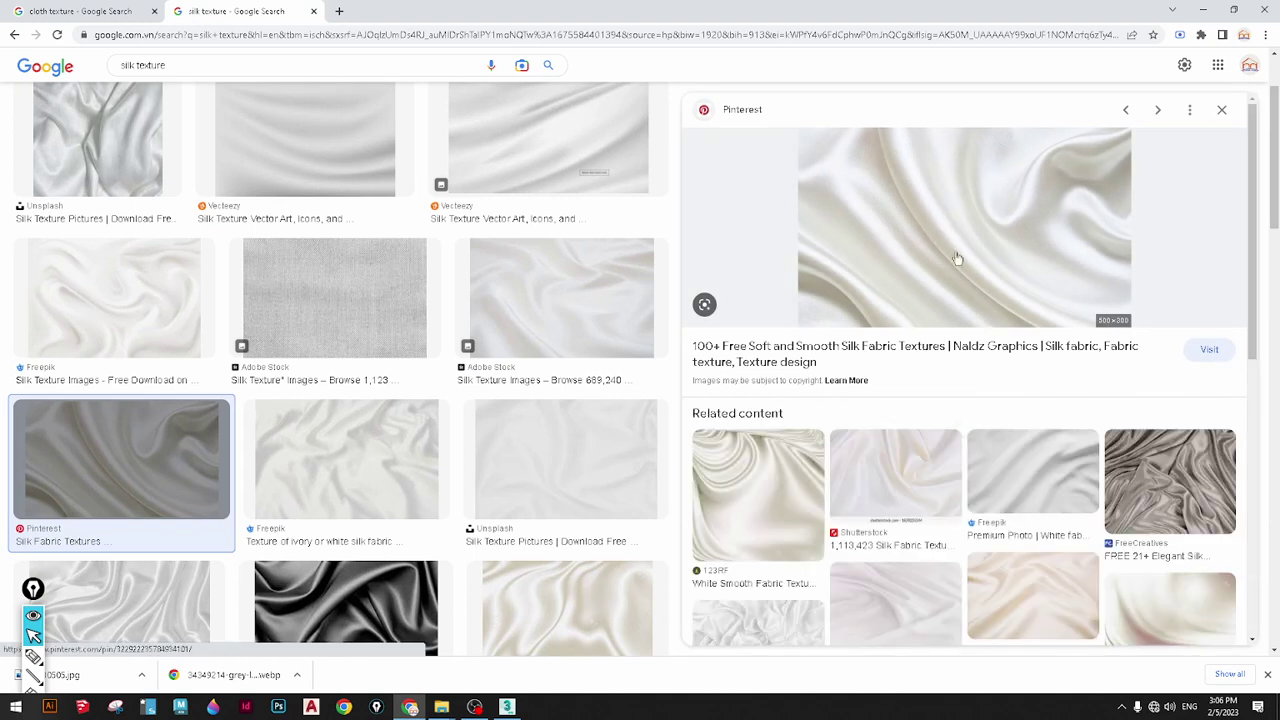
click(1203, 12)
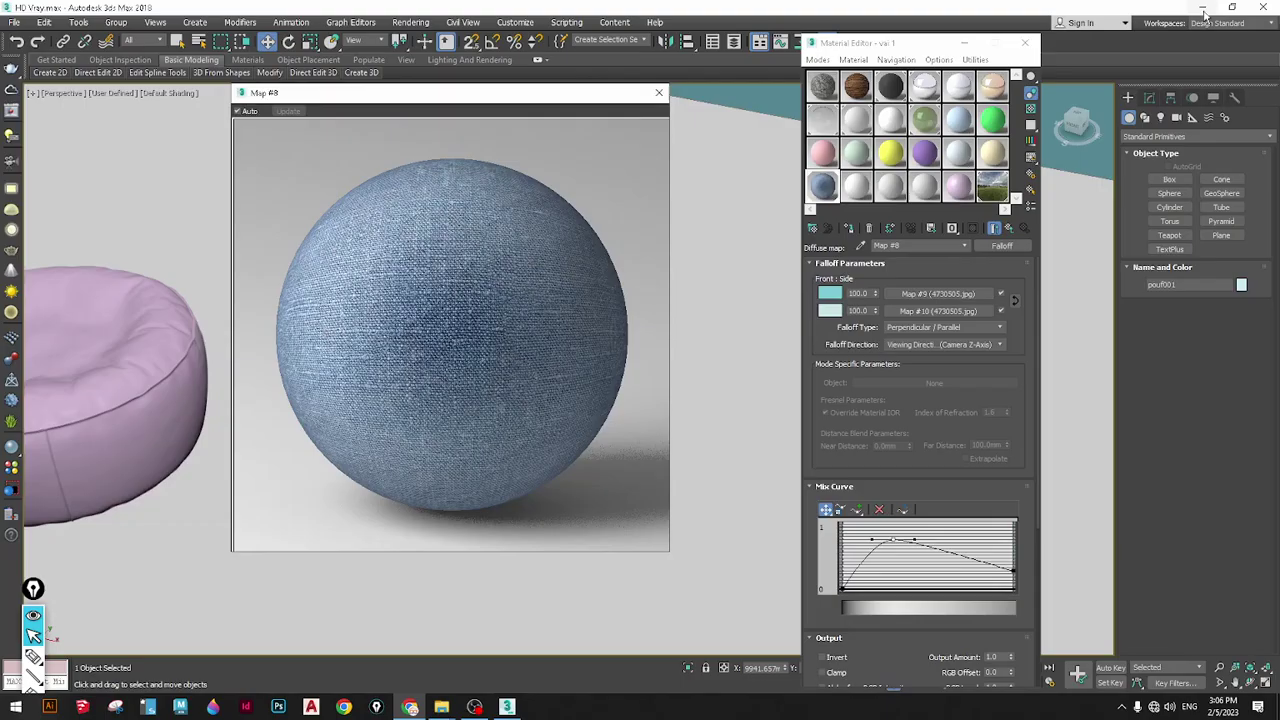
Convert the Mix Curve's end point to Bezier-Corner, flatten the curve into it, and shift the middle point slightly towards the start with a shorter incoming handle
right_click(1013, 571)
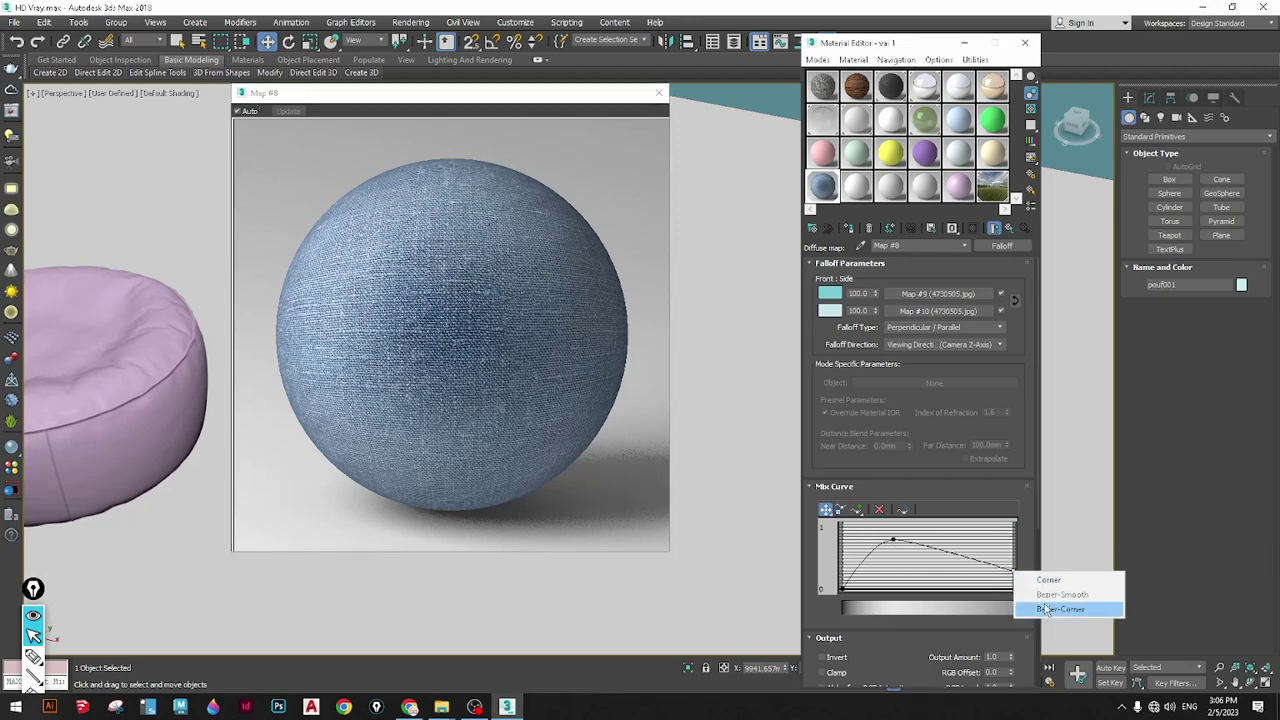
click(1046, 610)
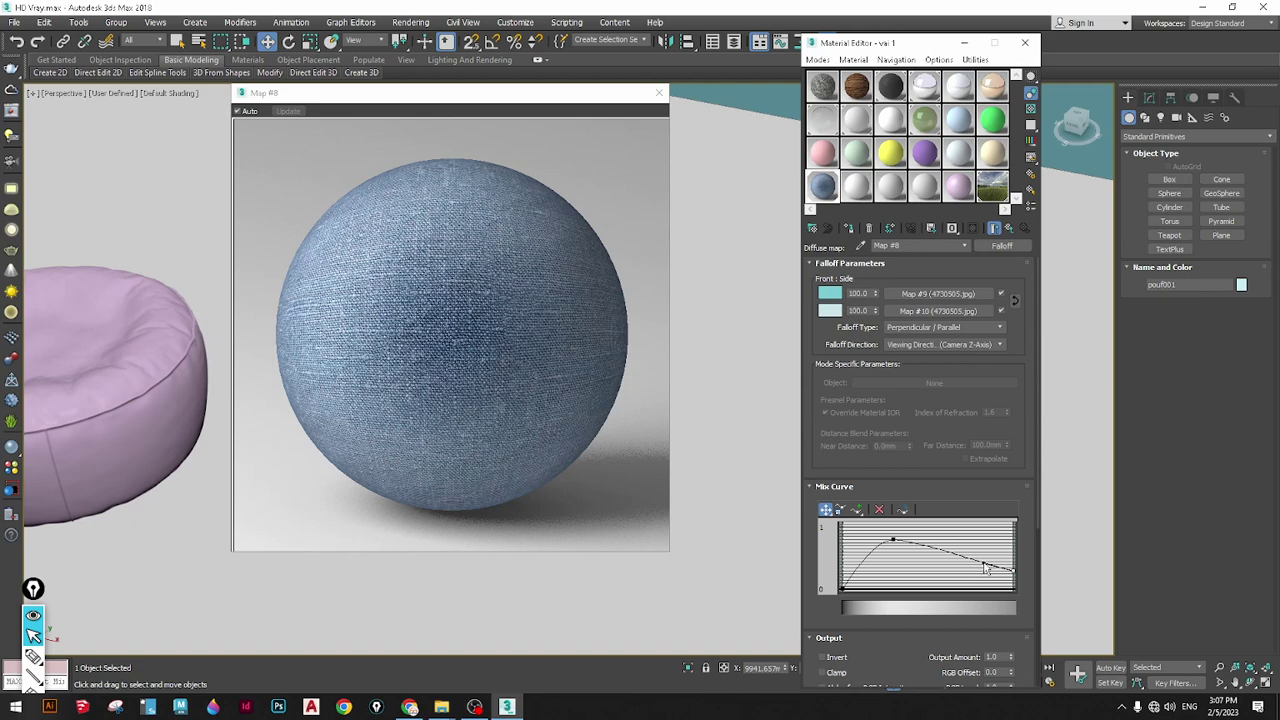
drag(985, 567, 860, 542)
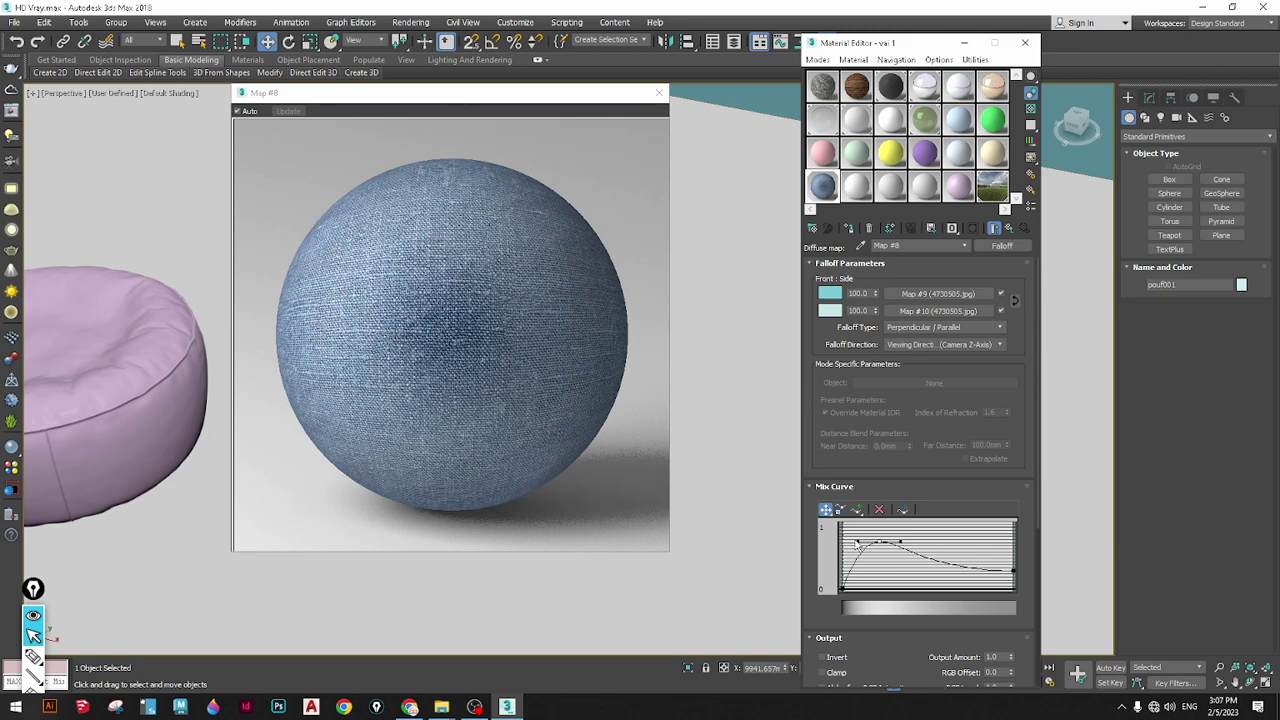
drag(857, 541, 872, 541)
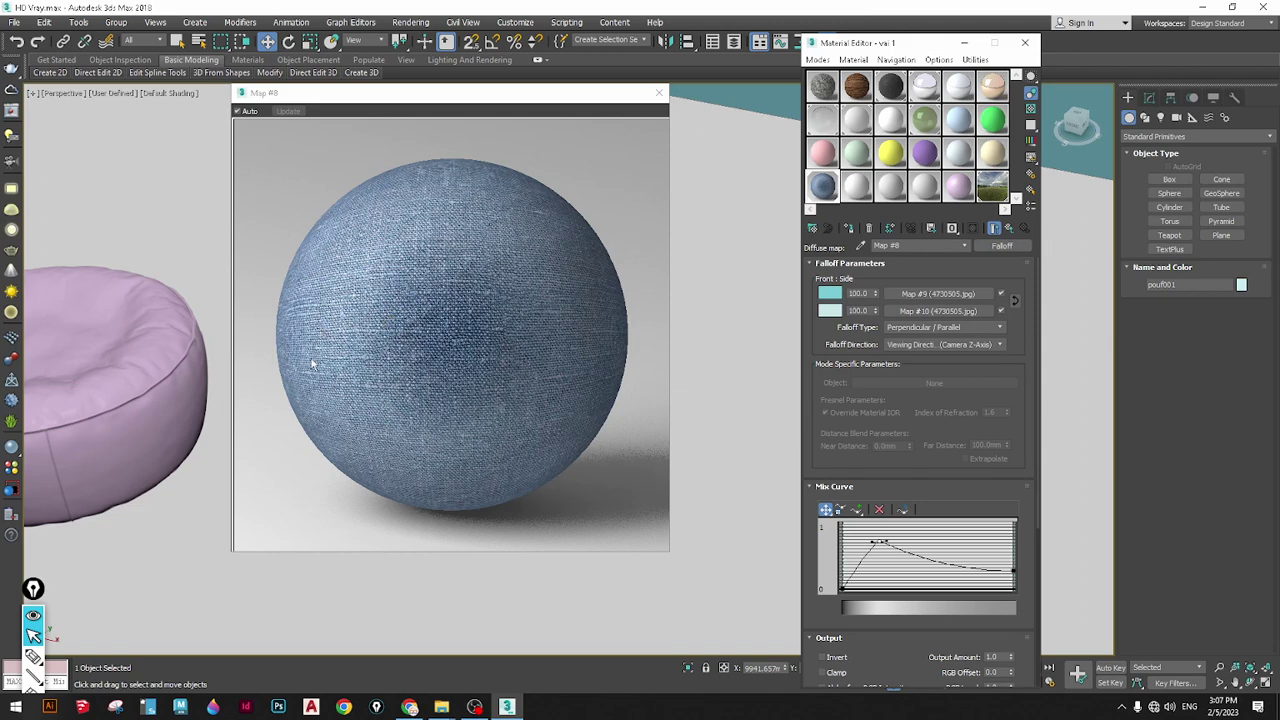
Raise the Mix Curve's start point to about 0.1 and lower the middle point to about 0.7, about a quarter of the way along
drag(842, 588, 842, 563)
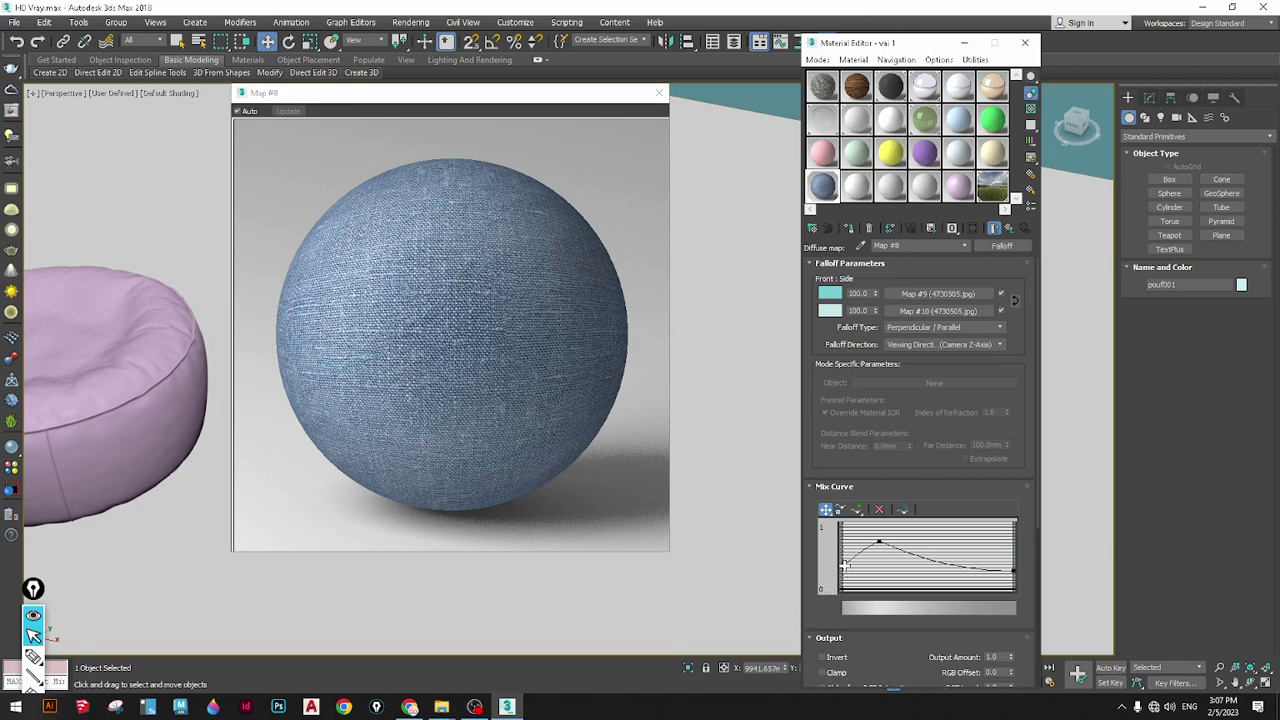
drag(842, 563, 843, 580)
mouse_move(880, 541)
mouse_down()
mouse_move(915, 547)
mouse_move(876, 551)
mouse_move(888, 546)
mouse_up()
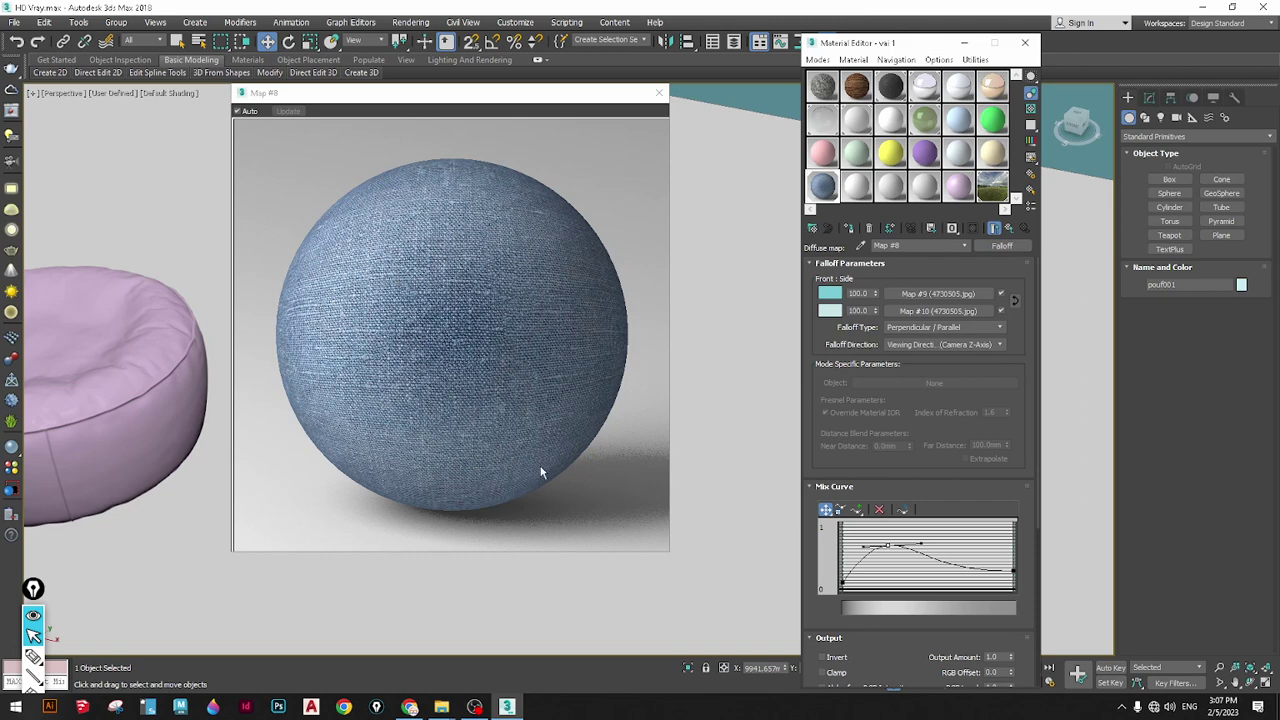
Disable both bitmap maps of the Falloff and change its front color to yellow-green
drag(450, 99, 547, 100)
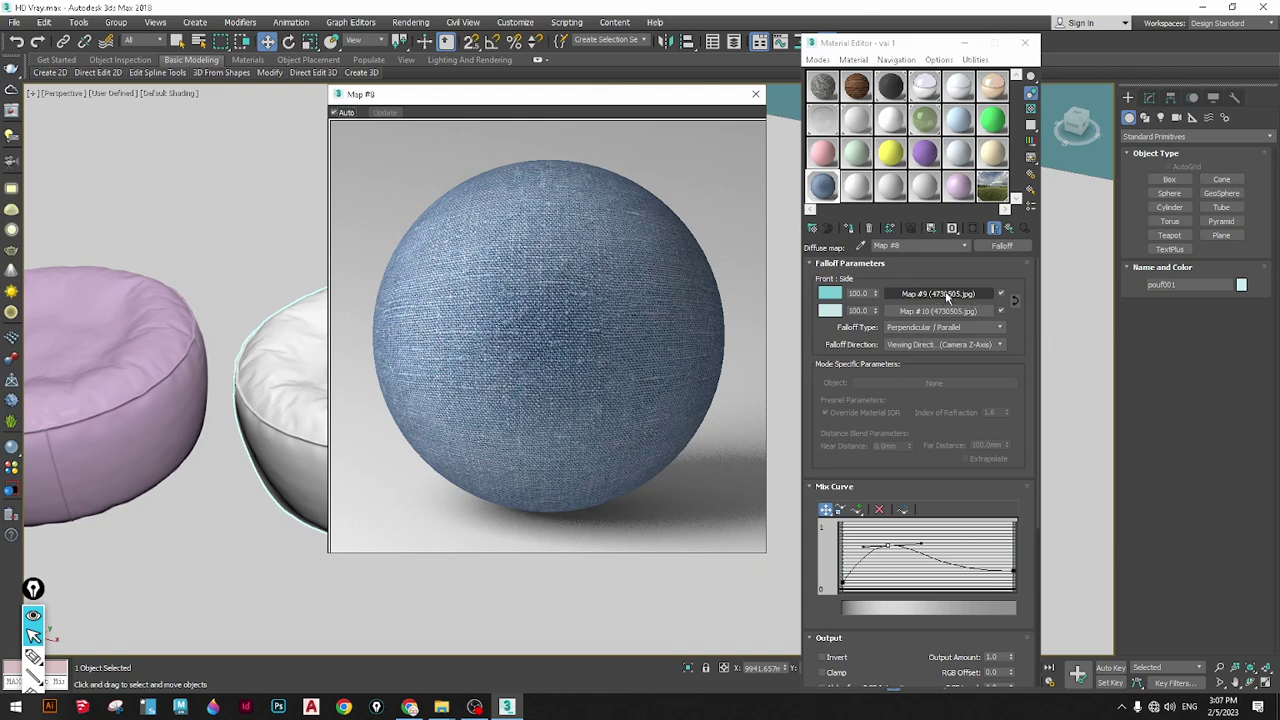
click(1001, 294)
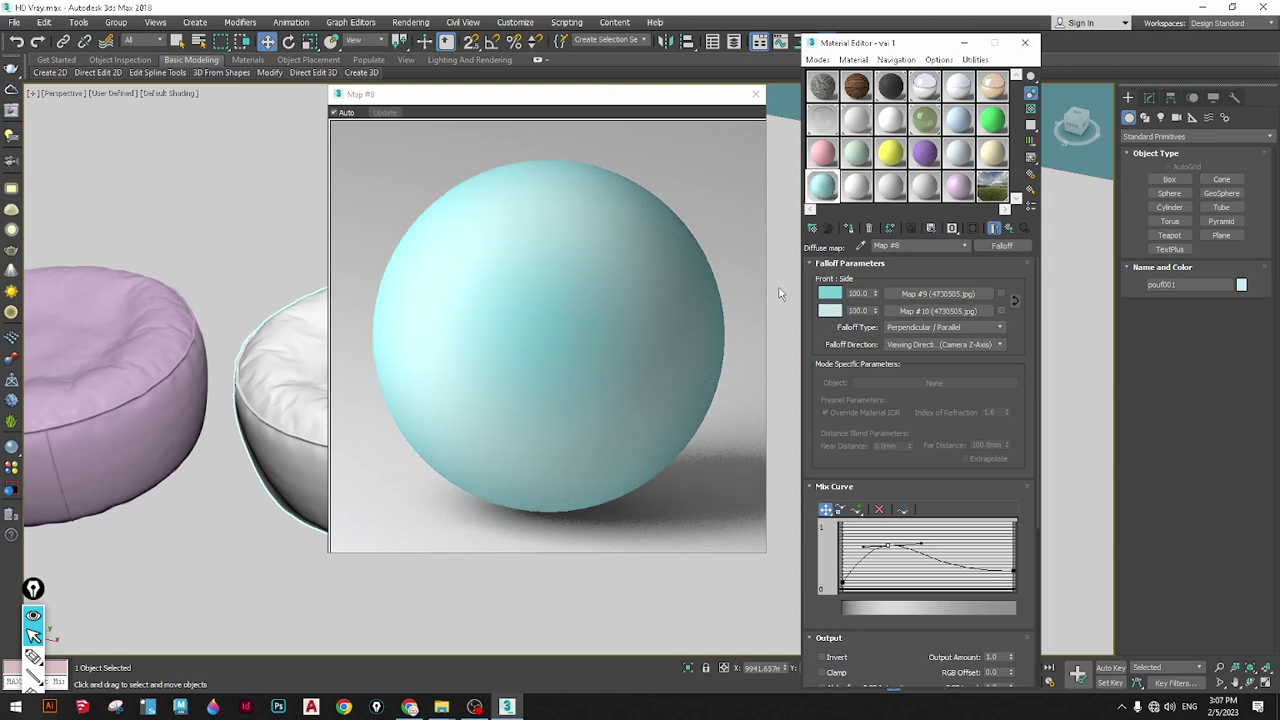
click(829, 293)
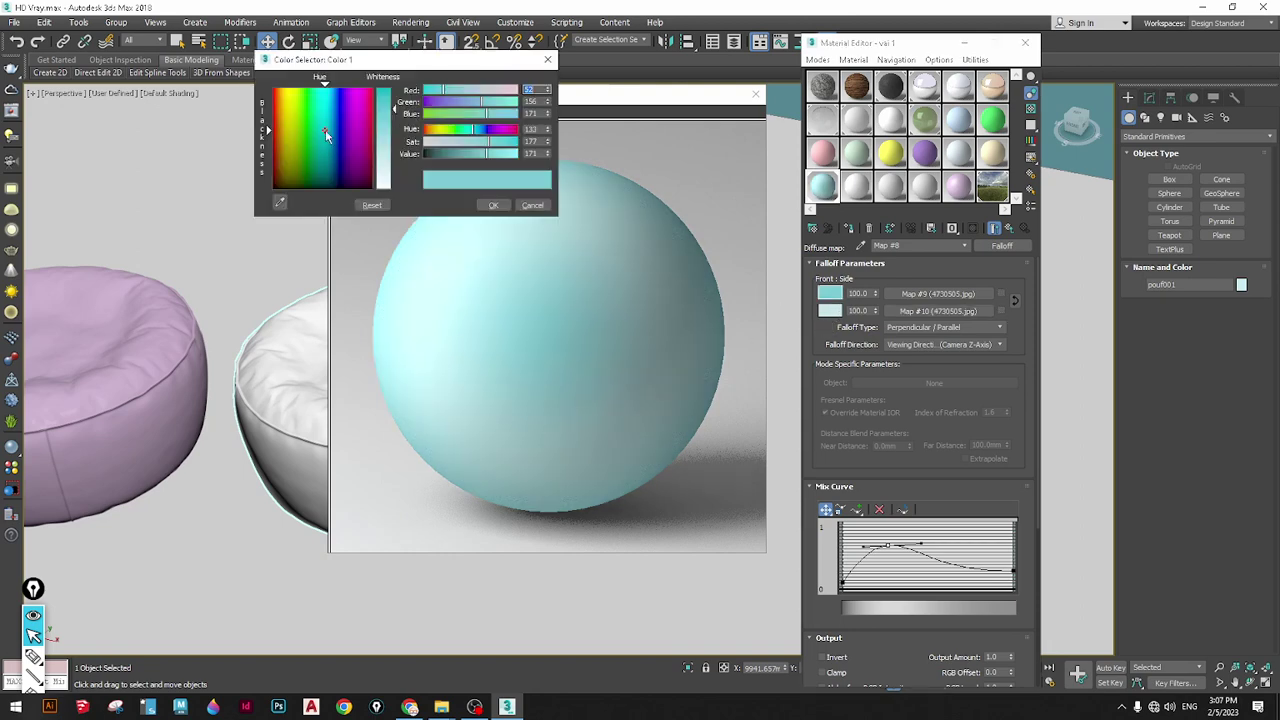
click(447, 136)
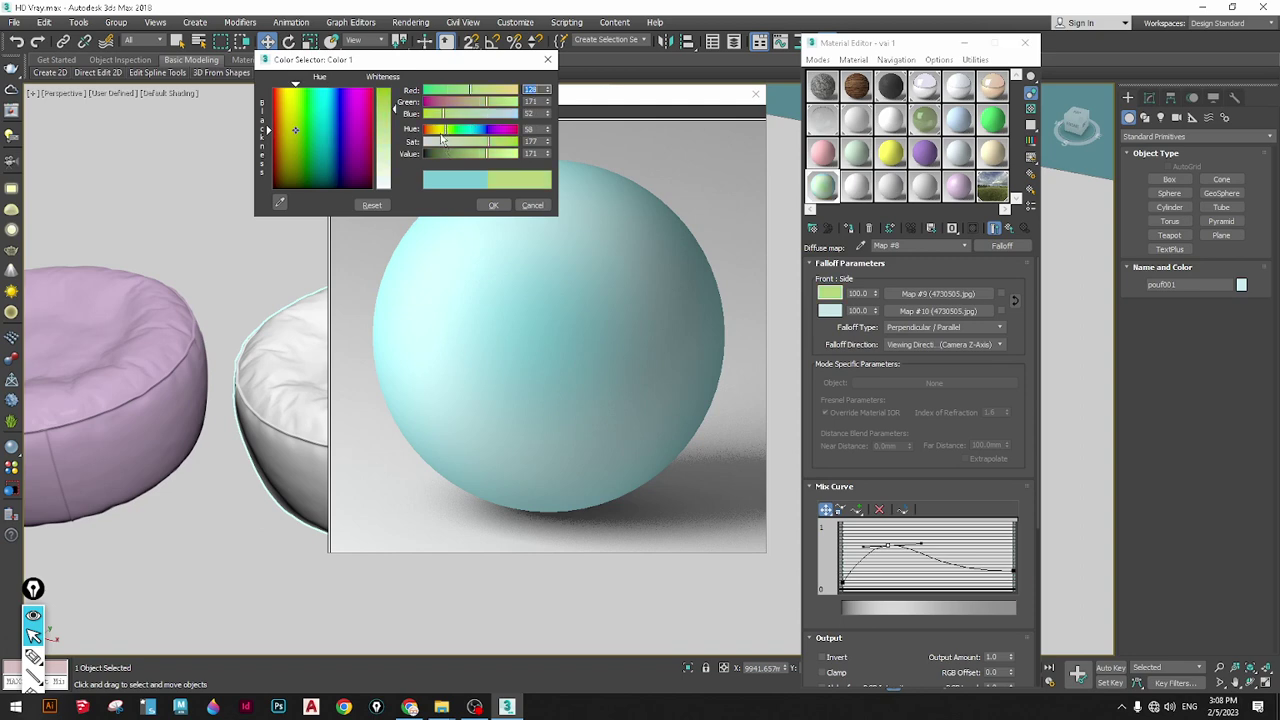
click(440, 131)
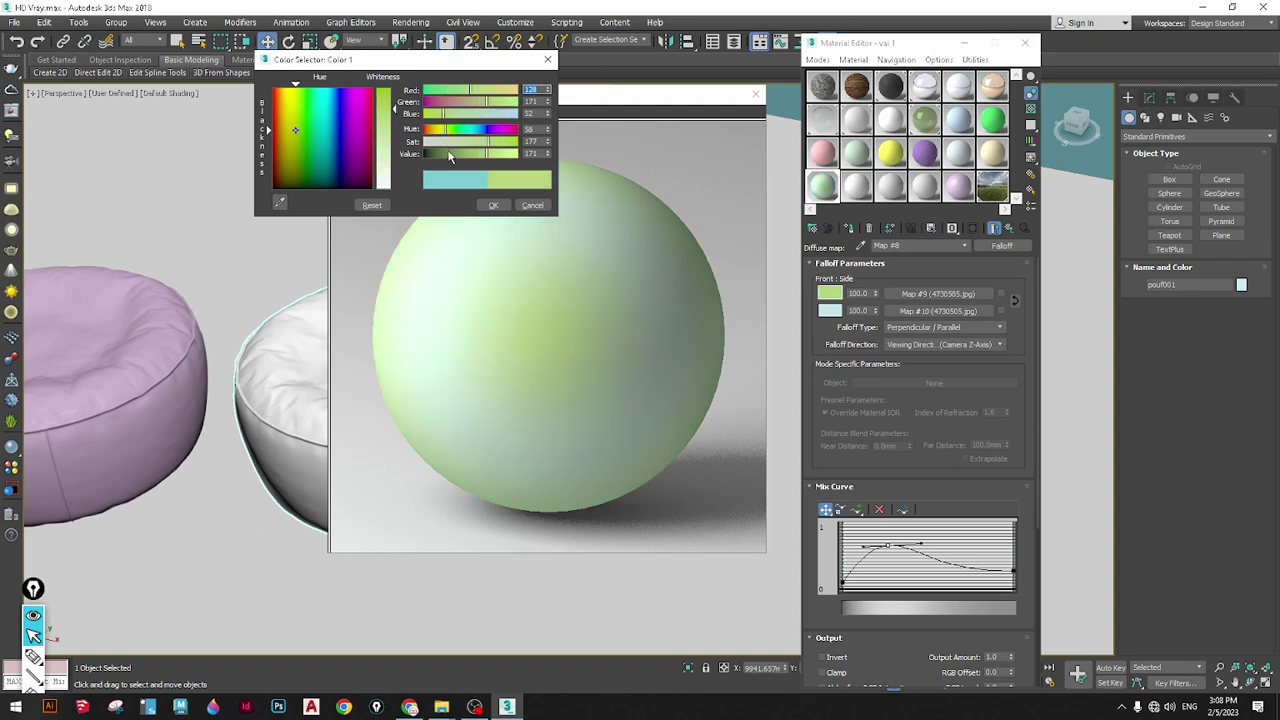
click(492, 205)
Change the Falloff's side color to a pale yellow with hue 47 and close the enlarged preview
click(833, 311)
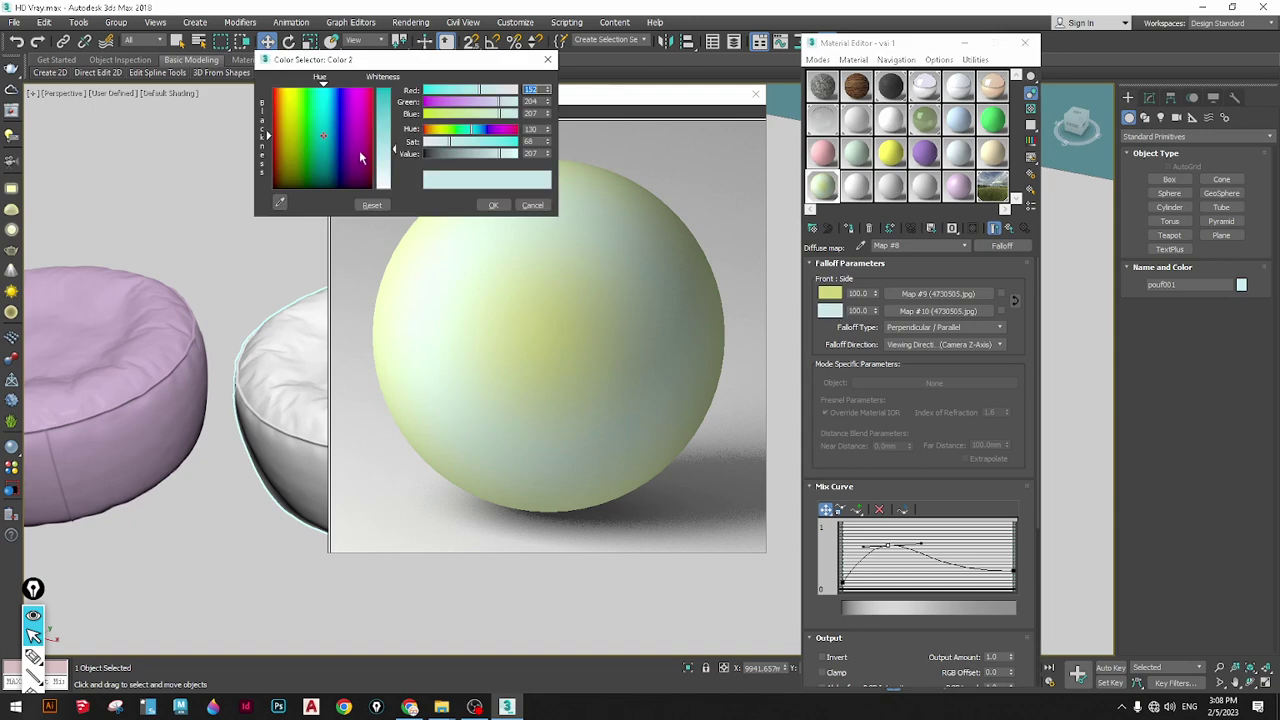
click(441, 131)
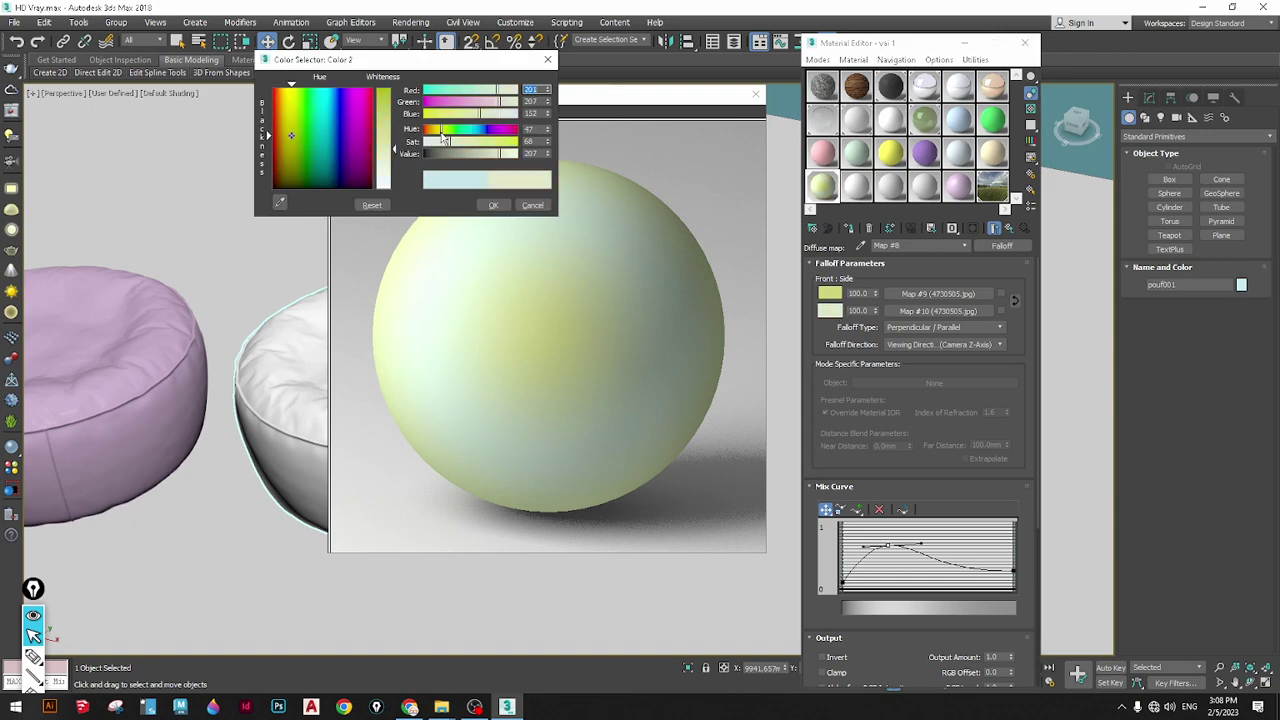
click(493, 206)
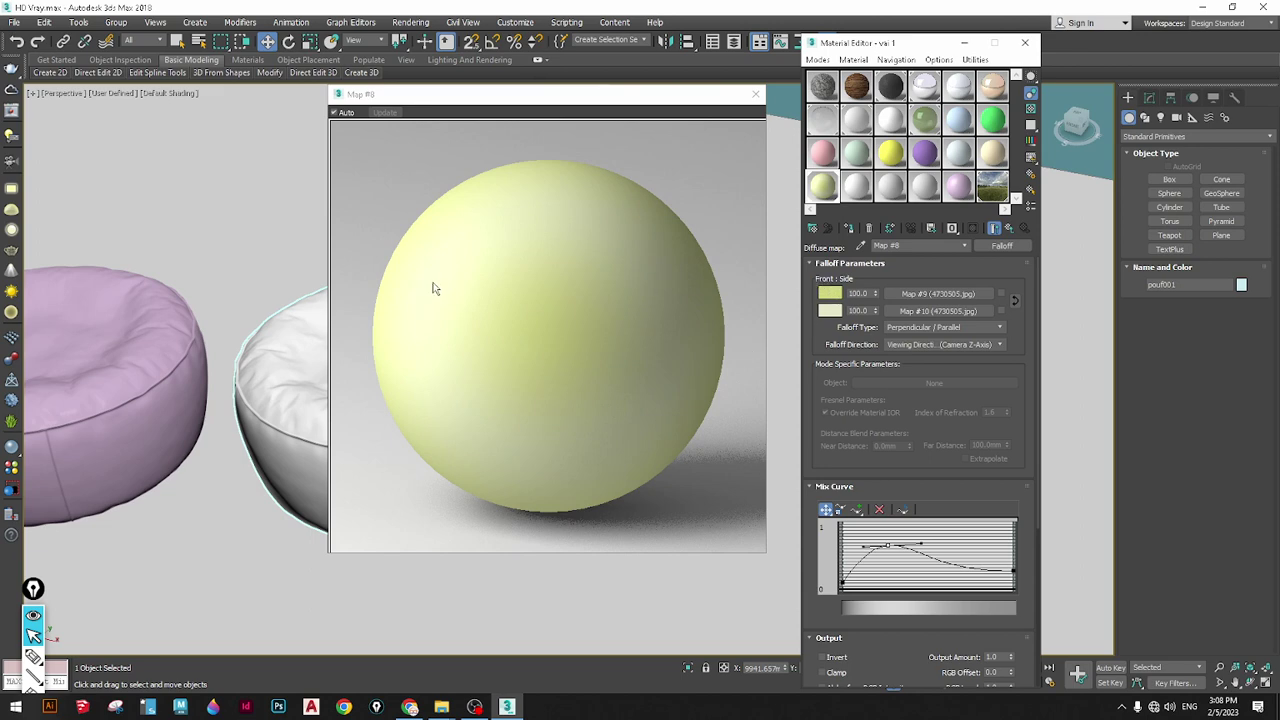
click(756, 94)
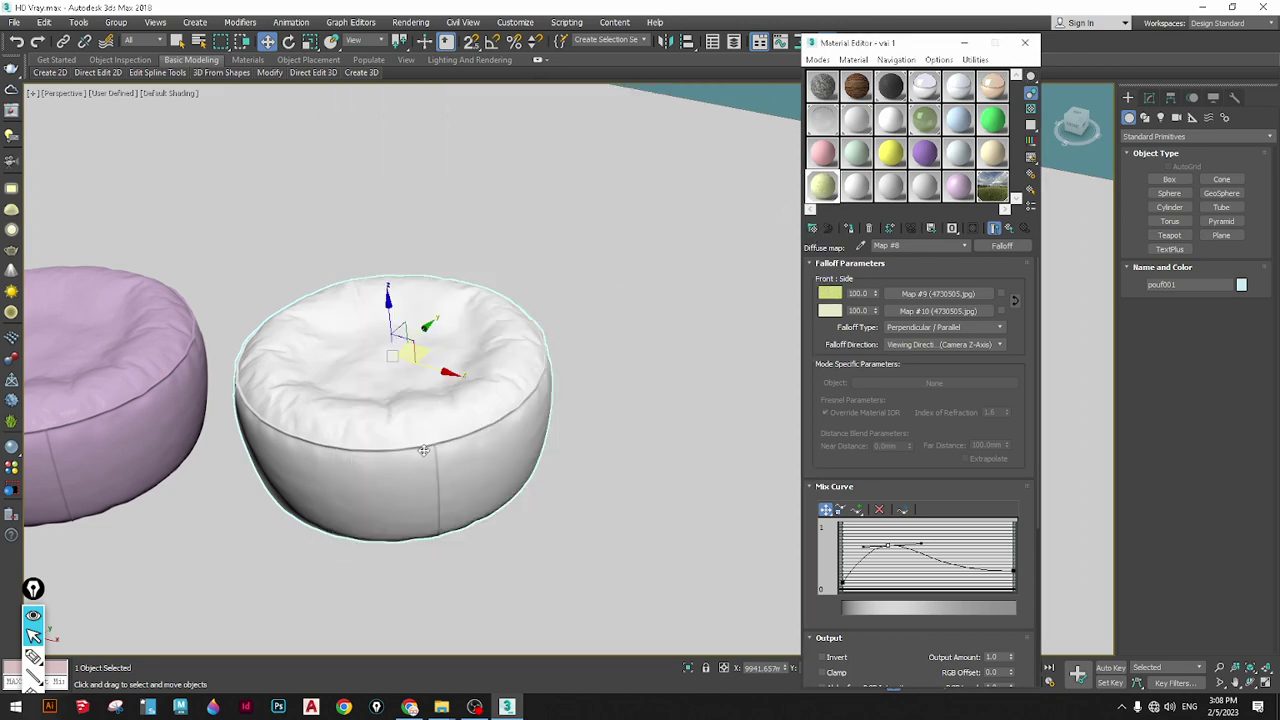
Return to the "vai 1" material level and show the shaded material on the copied pouf in the viewport
click(1009, 228)
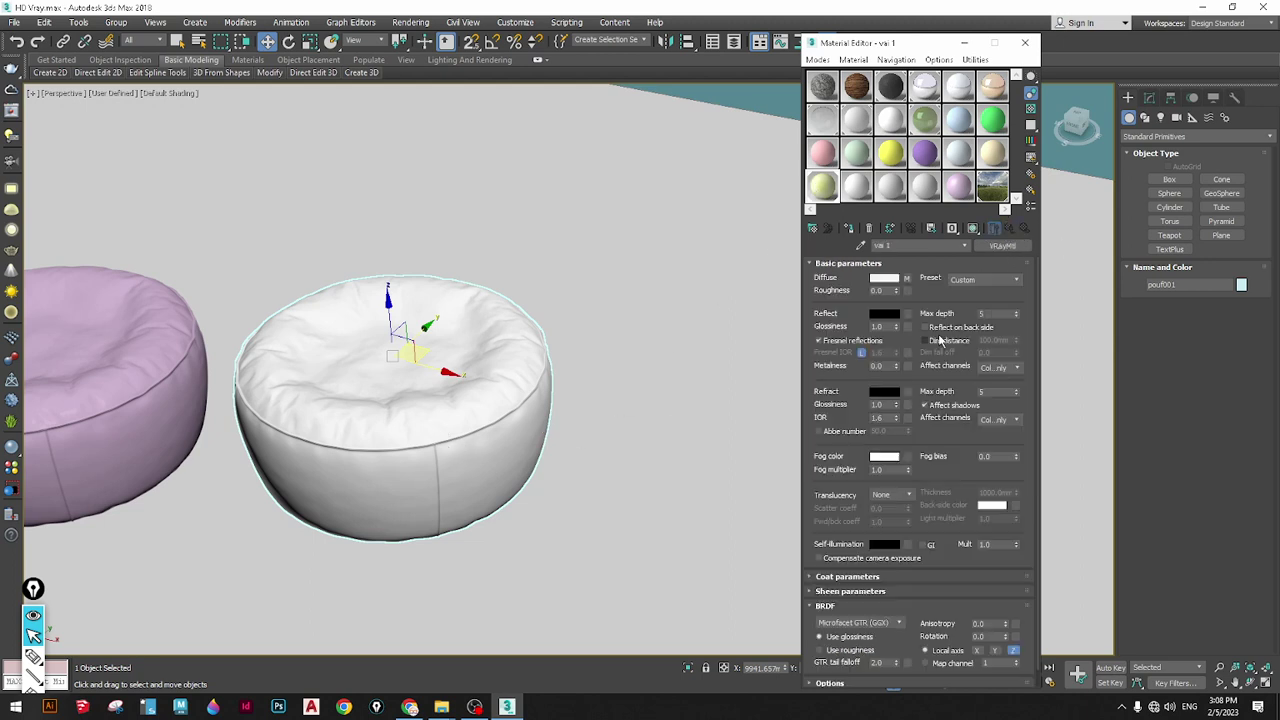
click(975, 231)
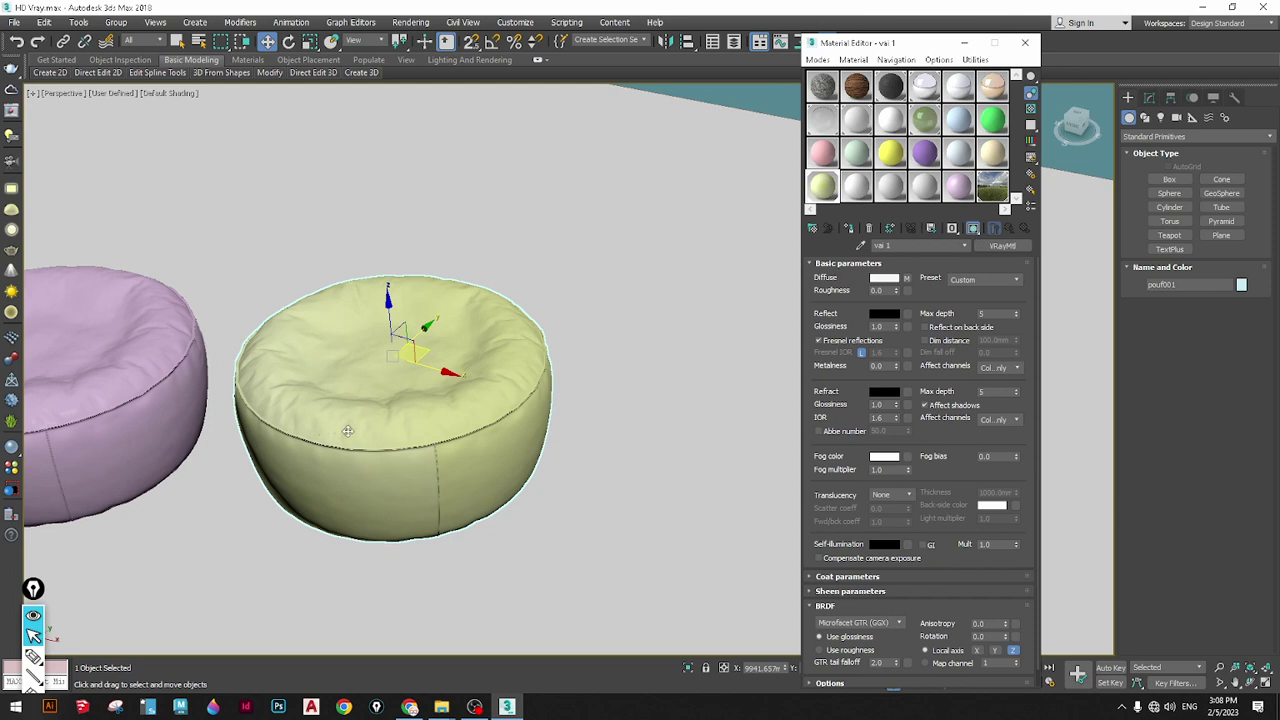
scroll(374, 426, up, 2)
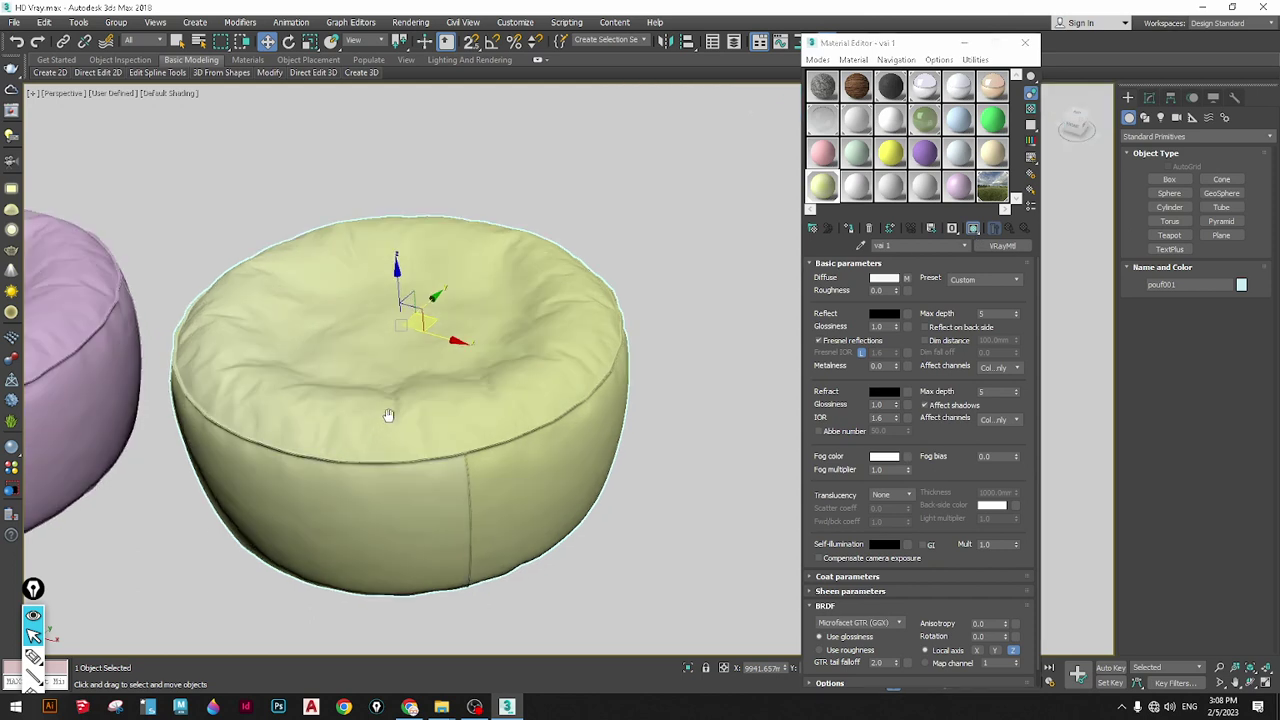
middle_drag(380, 418, 435, 398)
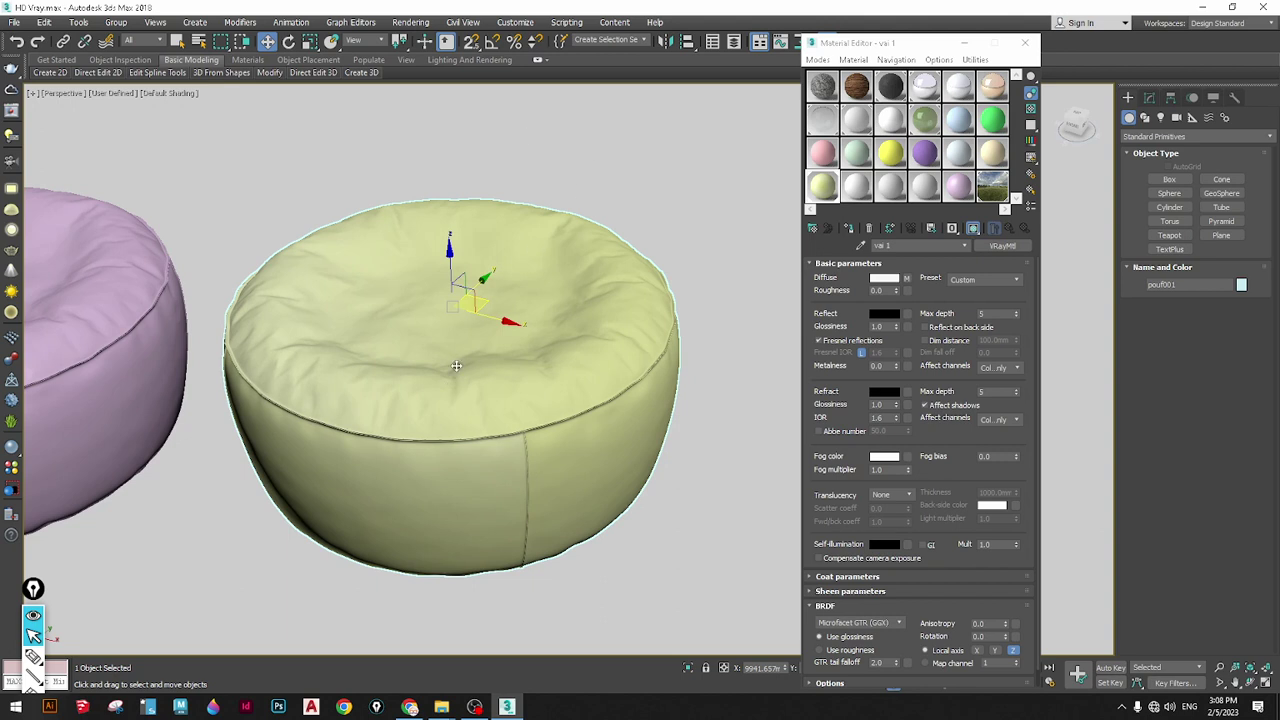
Examine the sheen of the silk reference image in the browser and return to 3ds Max
right_click(412, 707)
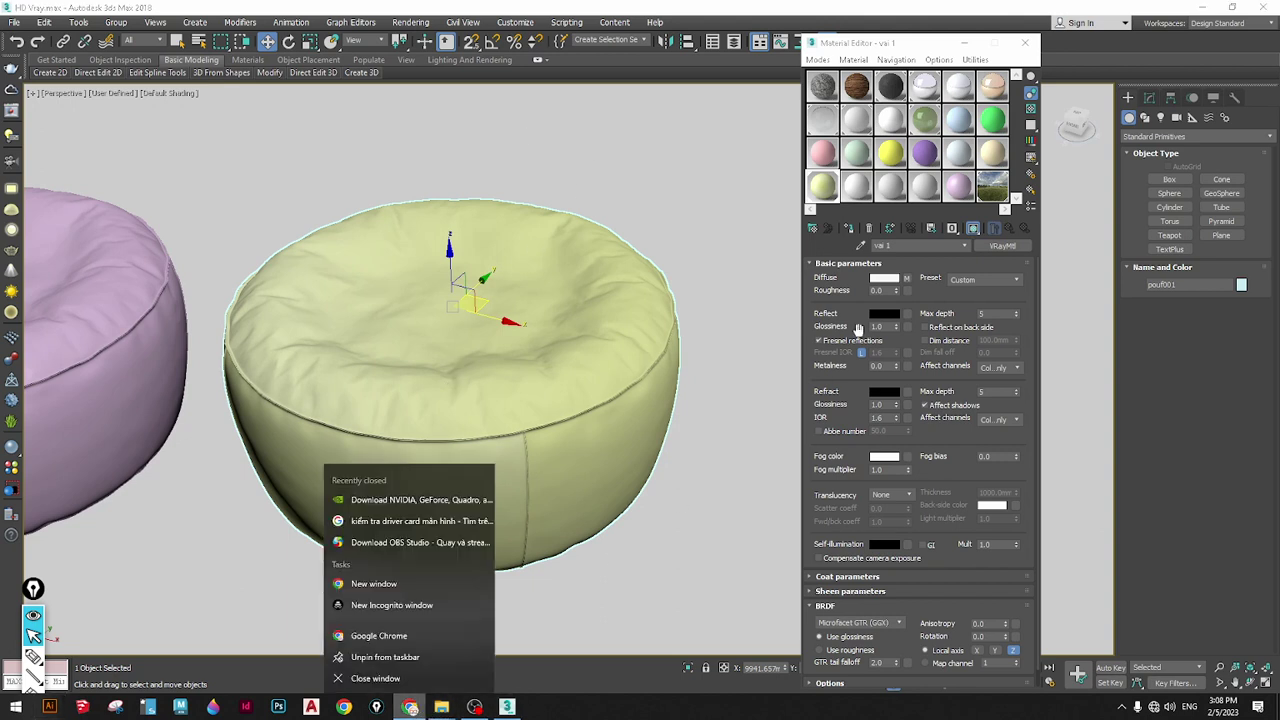
click(410, 708)
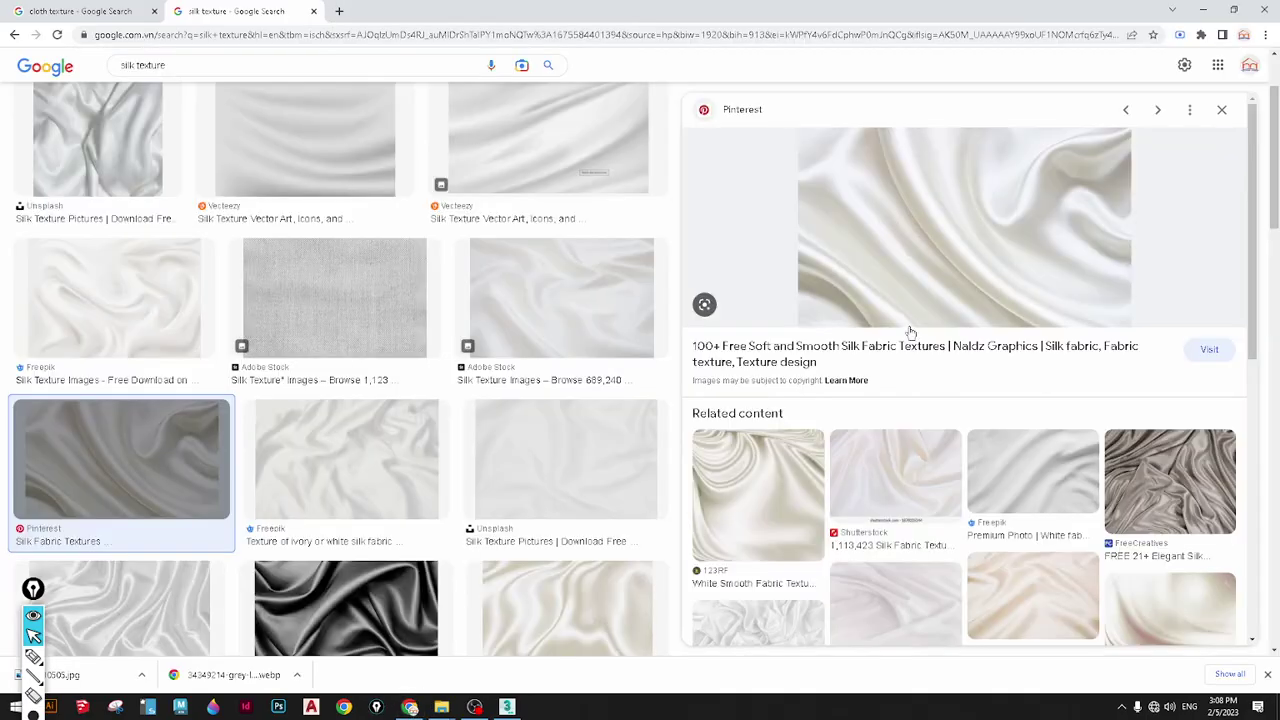
key(alt+Tab)
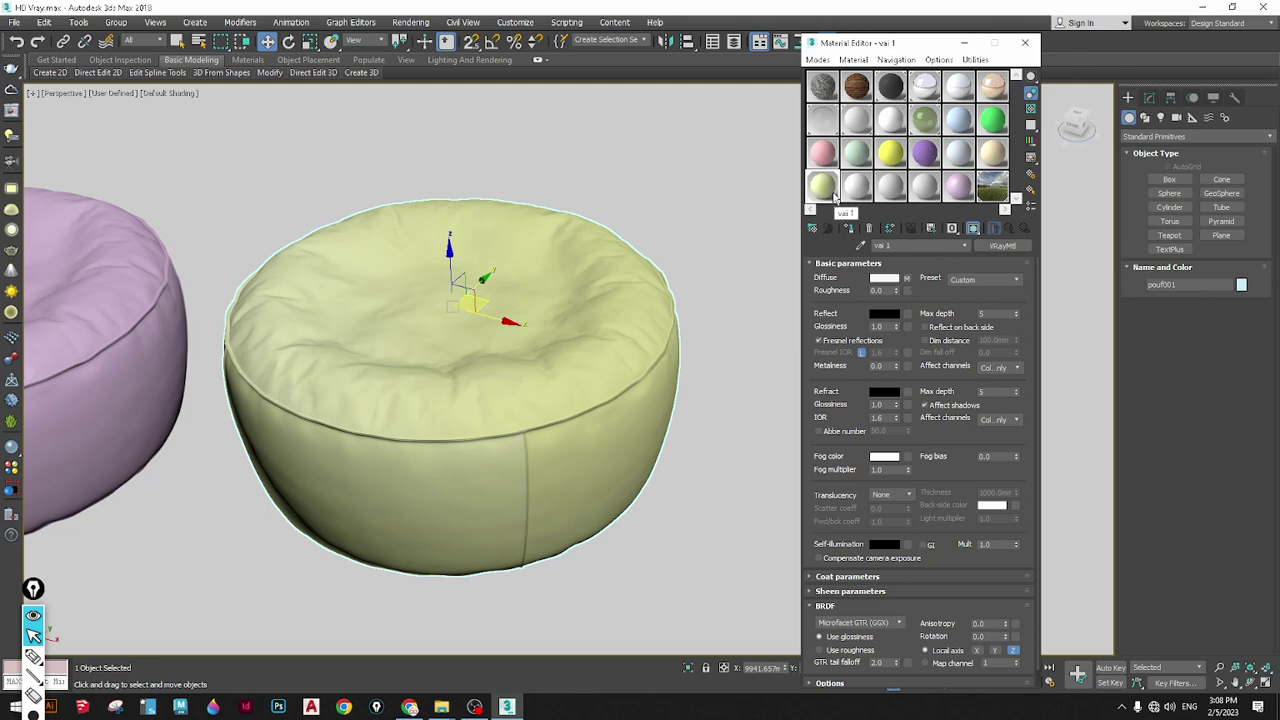
Open the enlarged preview of "vai 1" and set its Reflect color to a dark grey with a value of about 59
double_click(835, 197)
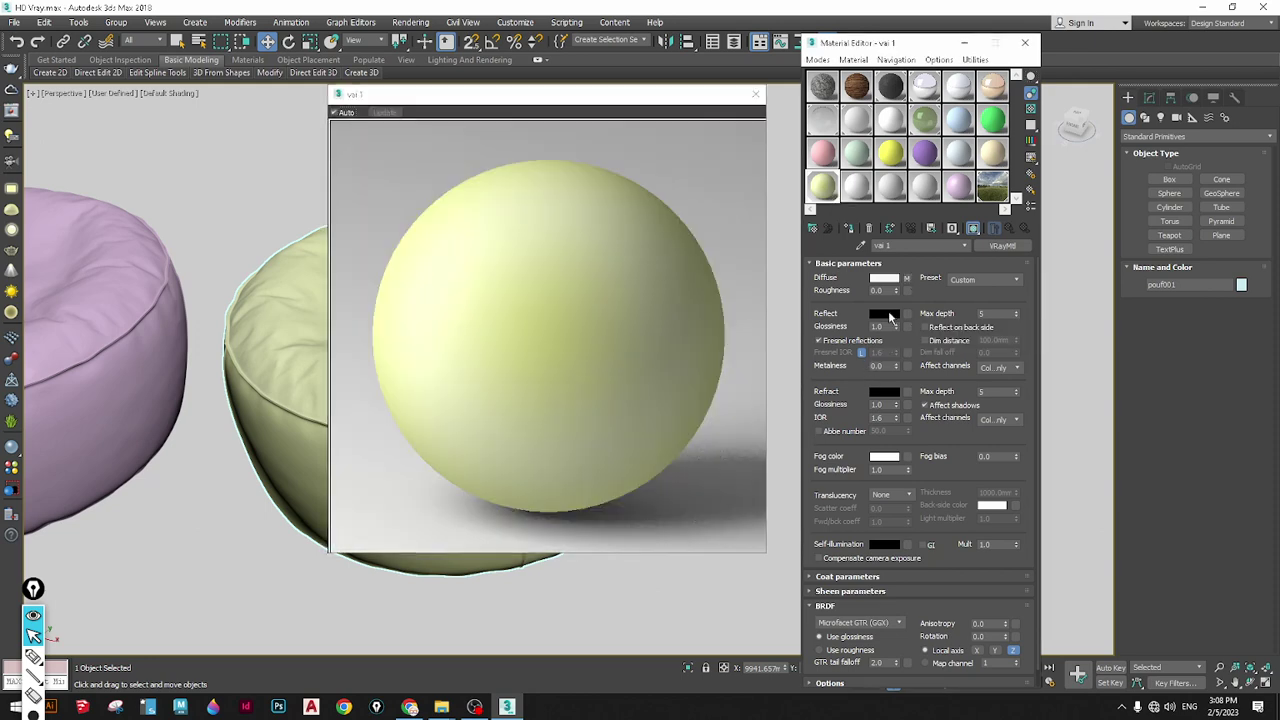
click(884, 314)
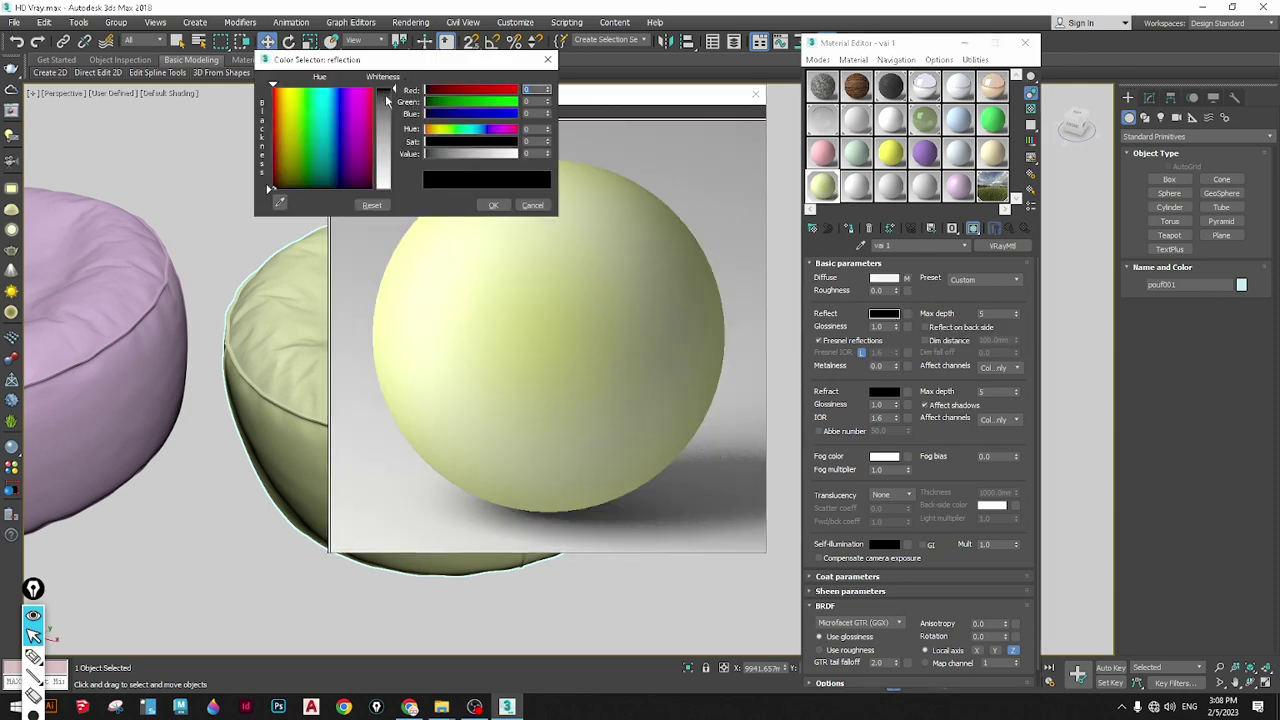
drag(387, 101, 387, 116)
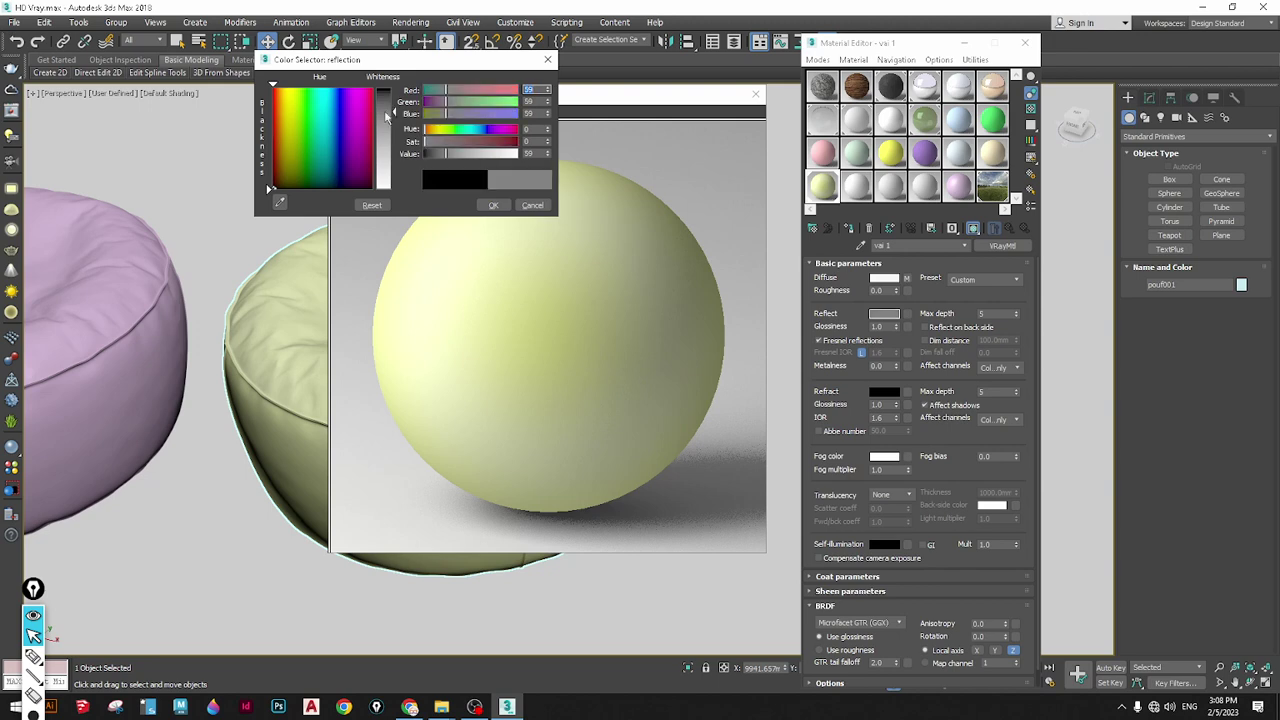
click(537, 153)
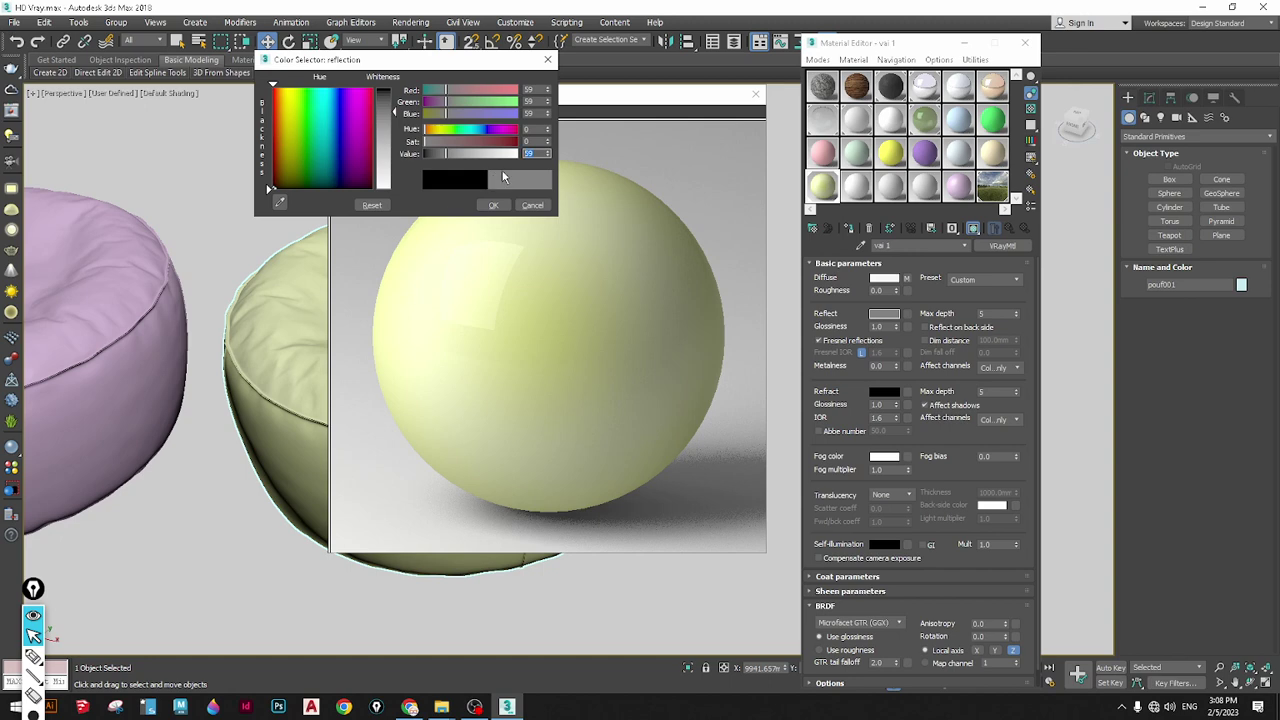
click(501, 207)
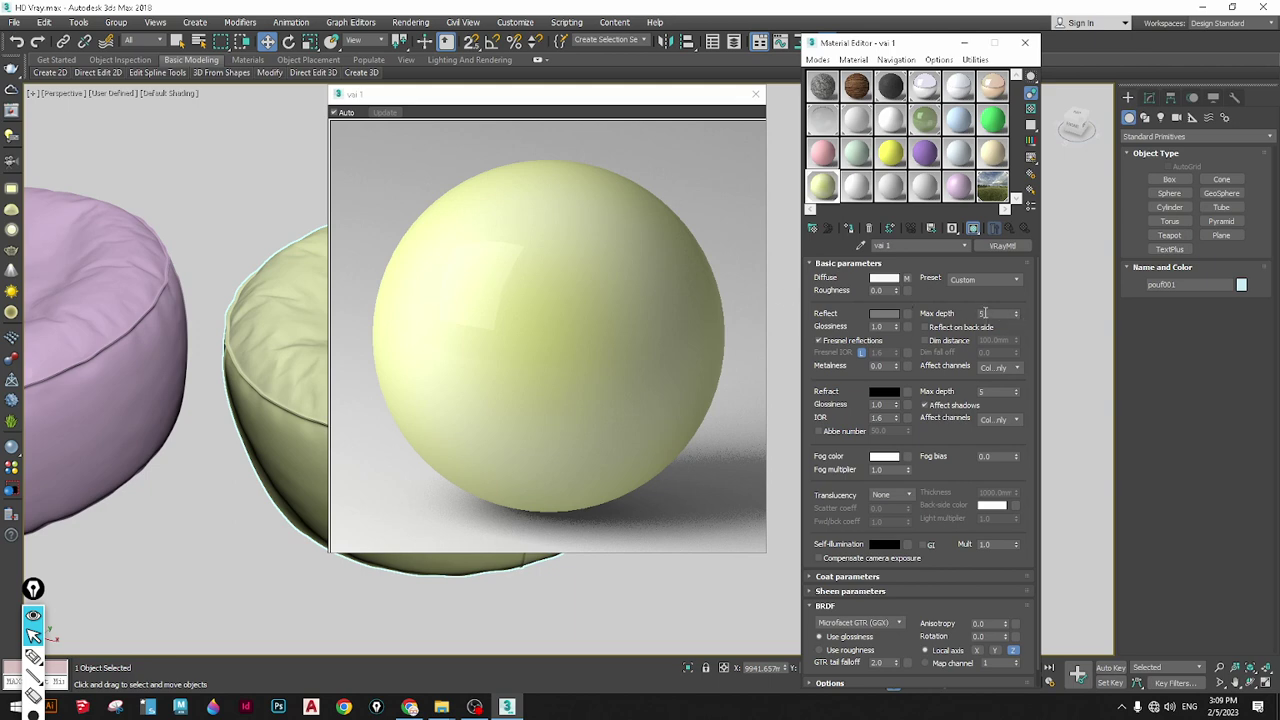
Set the reflection Max depth to 10 and the reflection Glossiness to 0.95
double_click(984, 313)
text(10)
double_click(880, 327)
mouse_move(884, 341)
Review the Falloff map in the Diffuse slot and return to the material's parameters
click(906, 279)
click(1009, 228)
scroll(936, 378, down, 1)
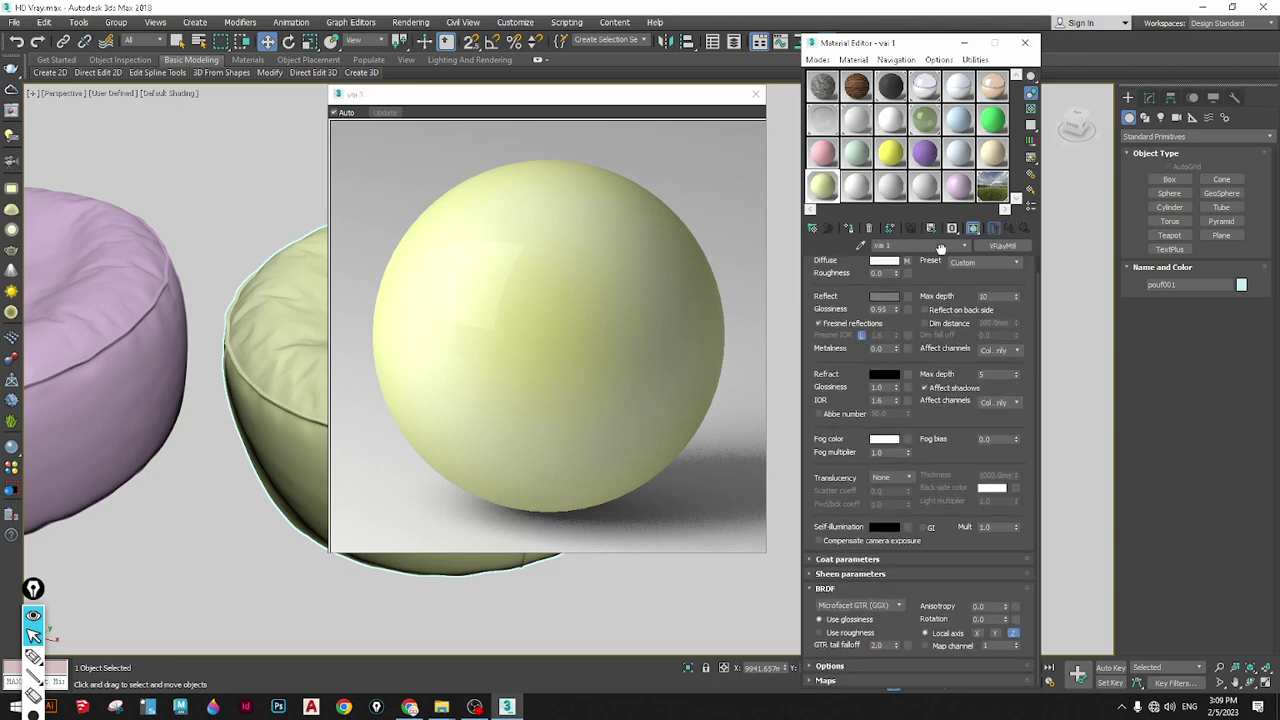
Assign a Bitmap map to the Bump slot of "vai 1" and leave the image selection without loading 4730505.jpg
click(862, 686)
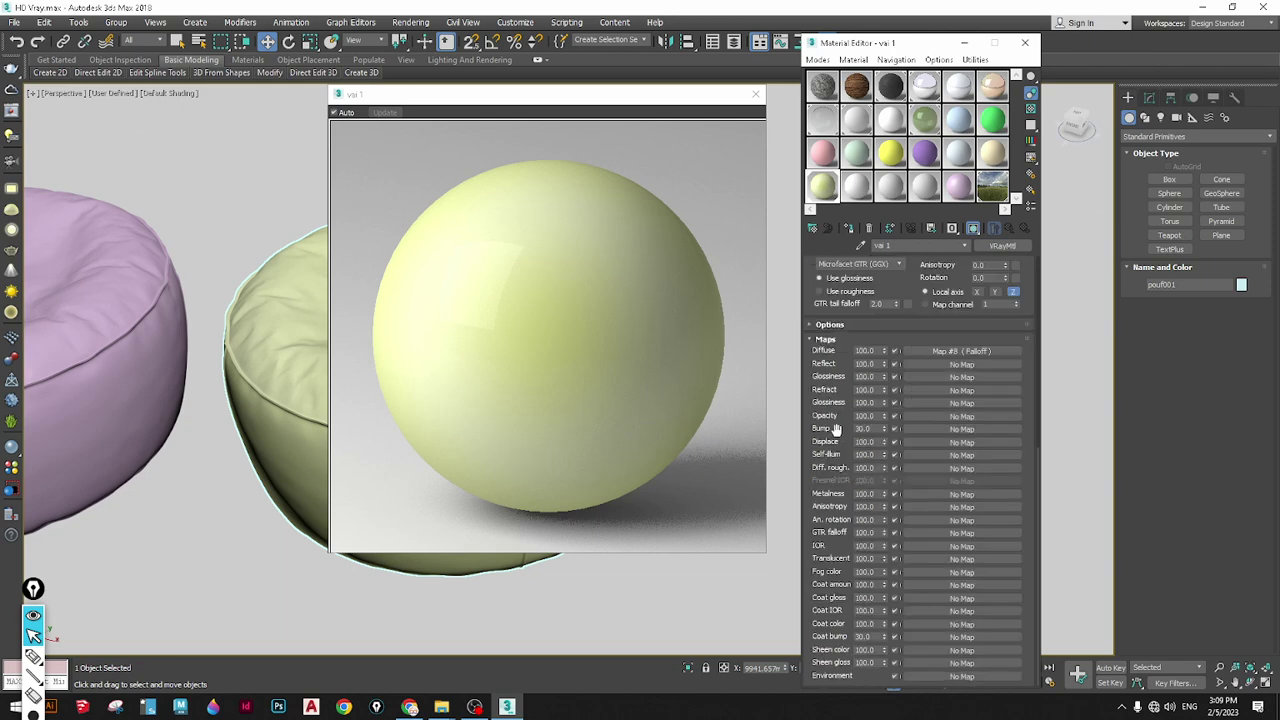
click(920, 429)
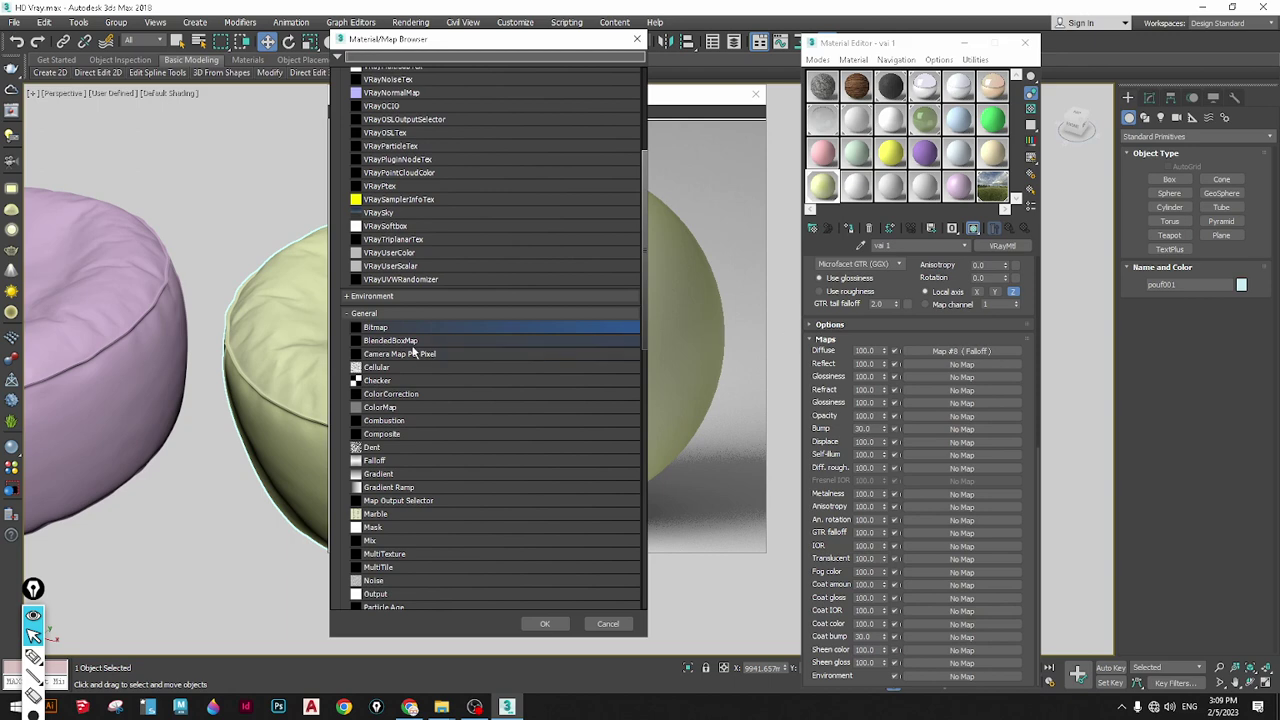
double_click(385, 328)
click(176, 125)
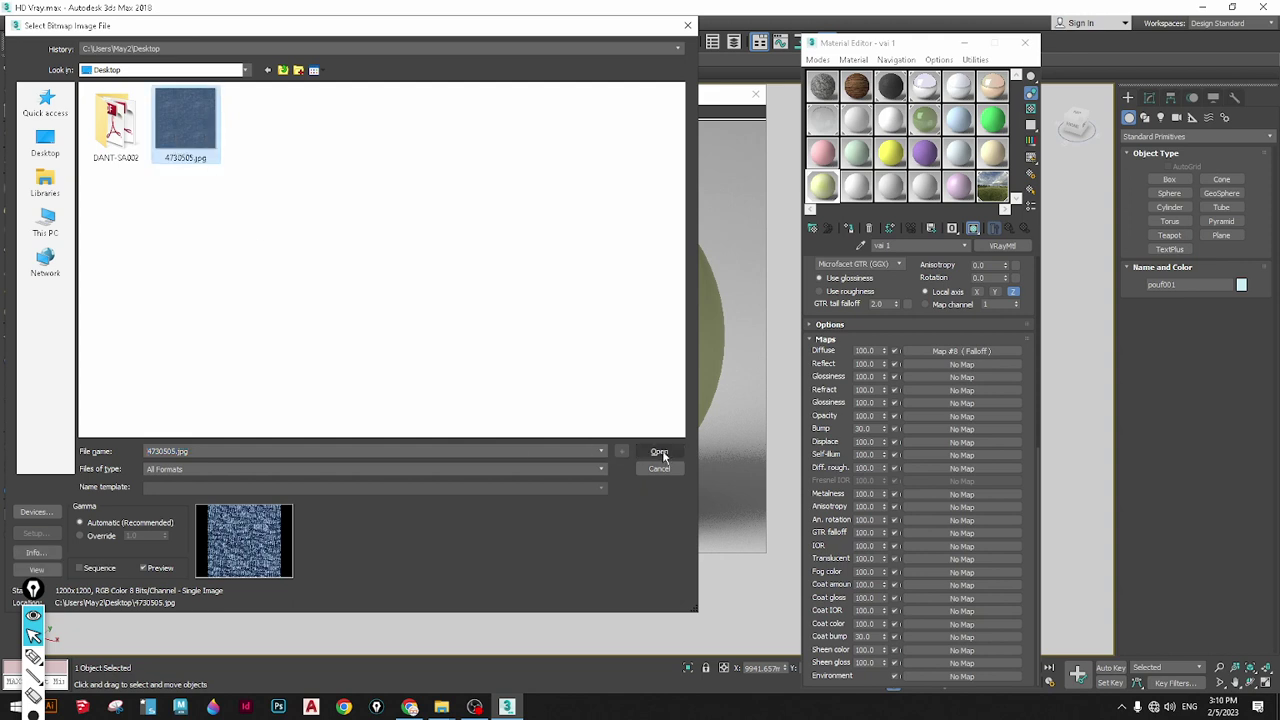
click(687, 25)
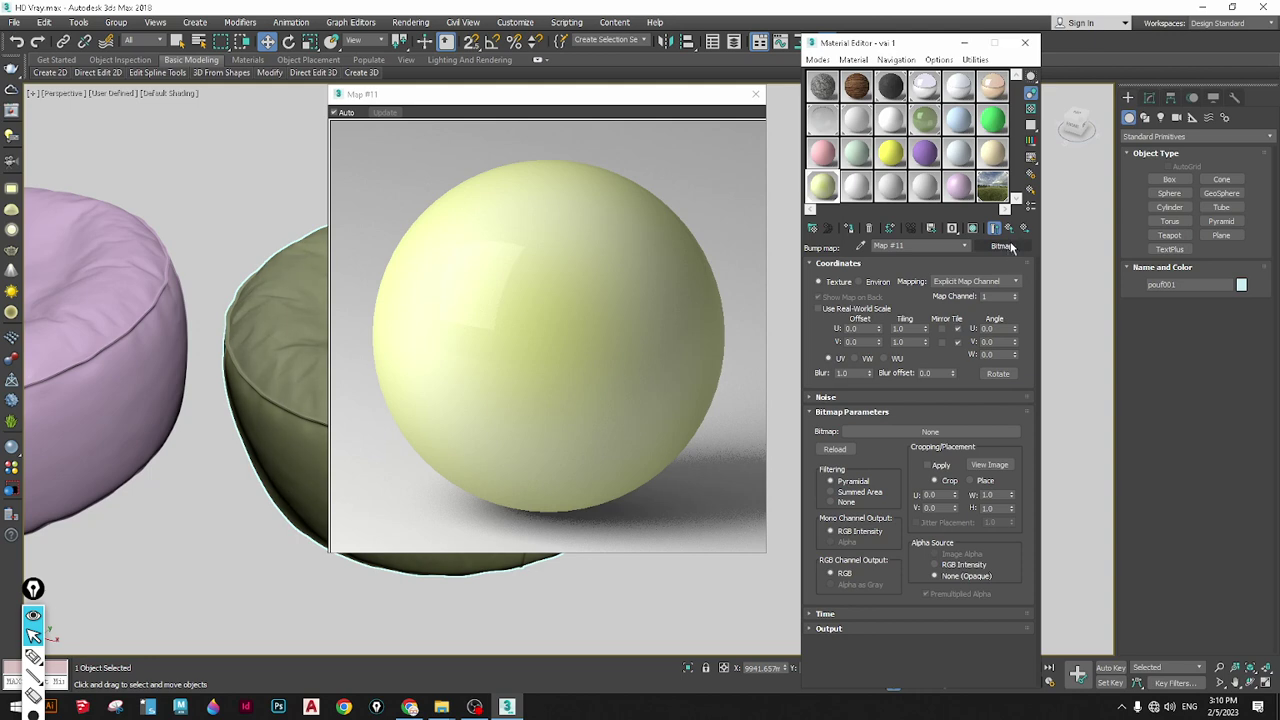
Replace the Bump slot's Bitmap with a Noise map, keeping the old map as a sub-map
click(1010, 247)
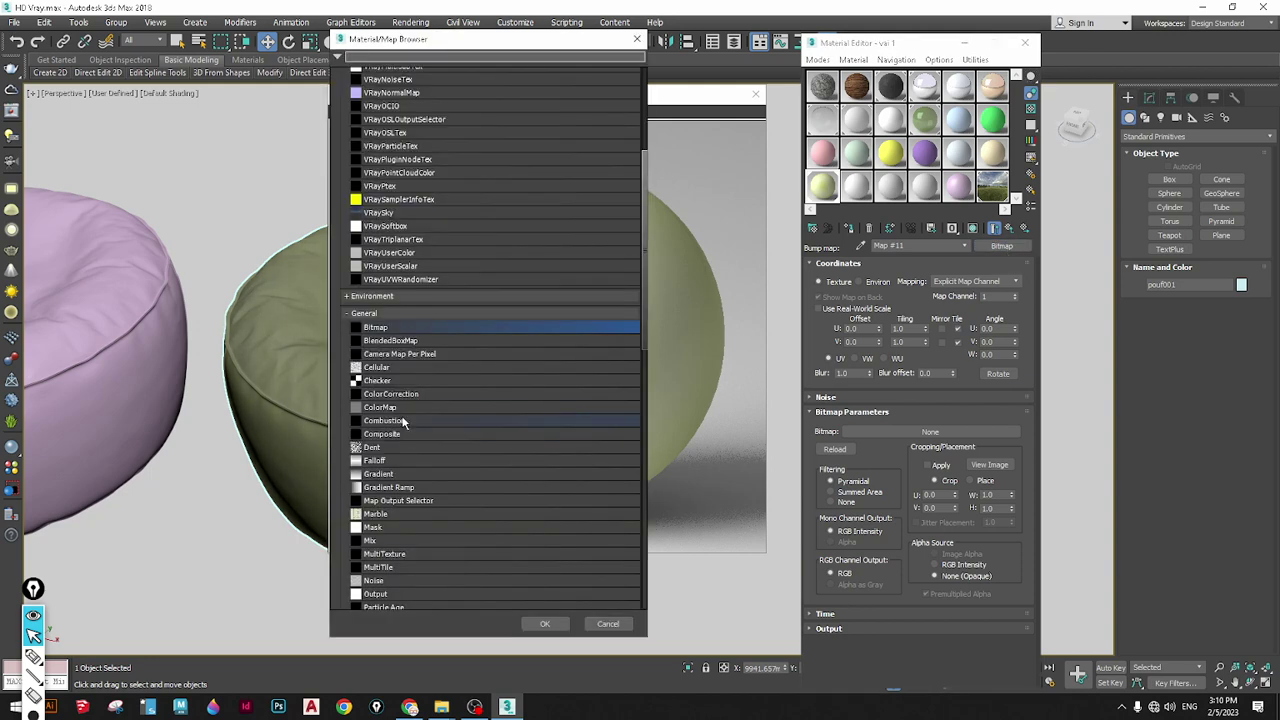
scroll(398, 525, down, 1)
double_click(379, 566)
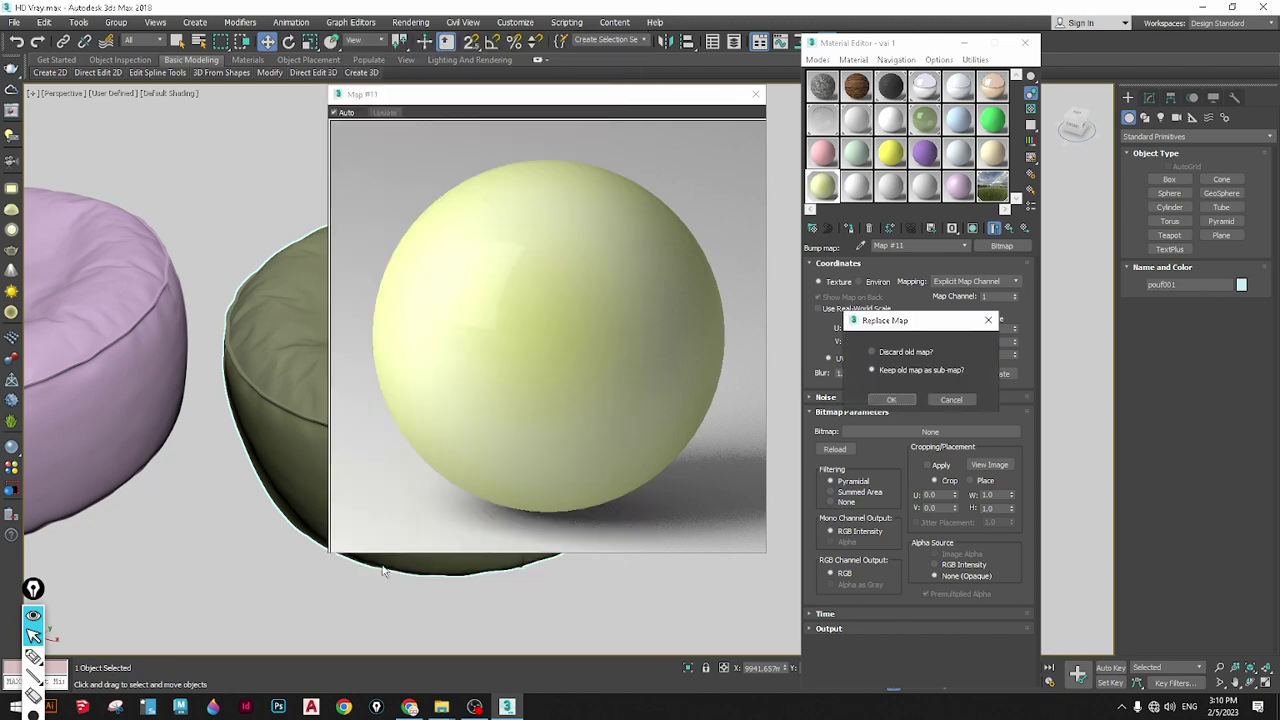
click(898, 401)
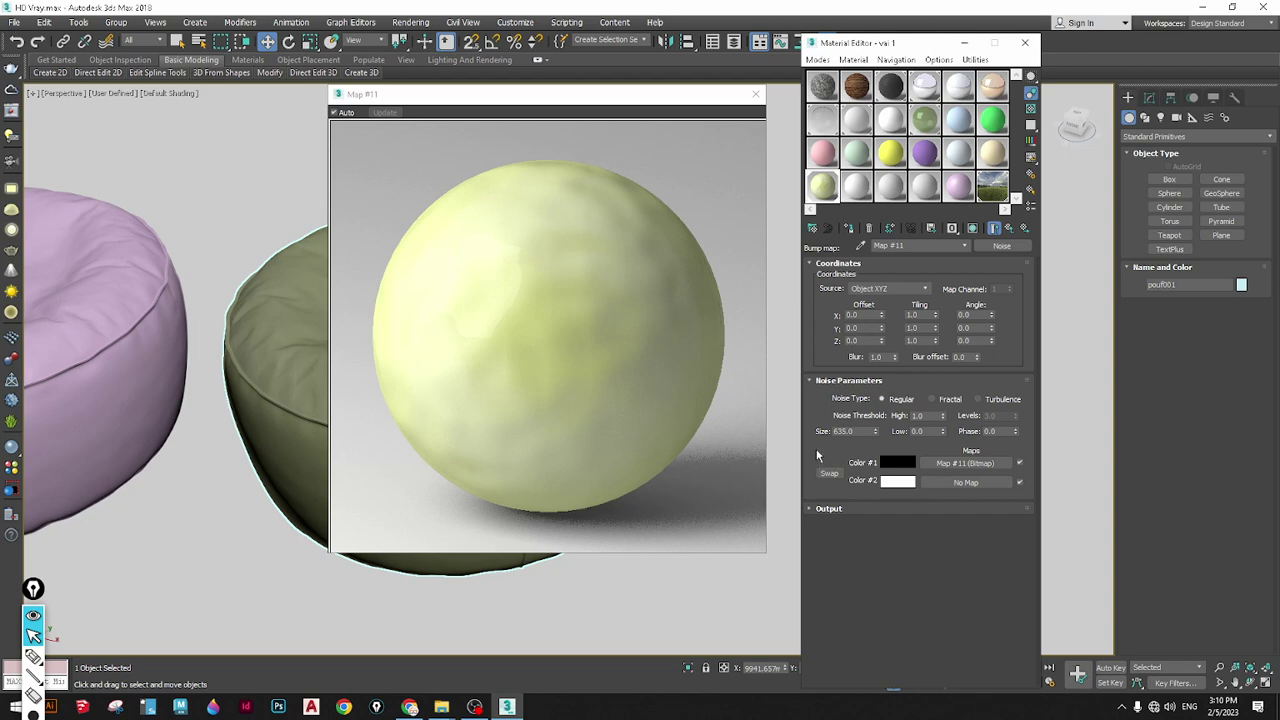
Set the Noise map's Size to 1 and return to the "vai 1" material parameters
double_click(850, 431)
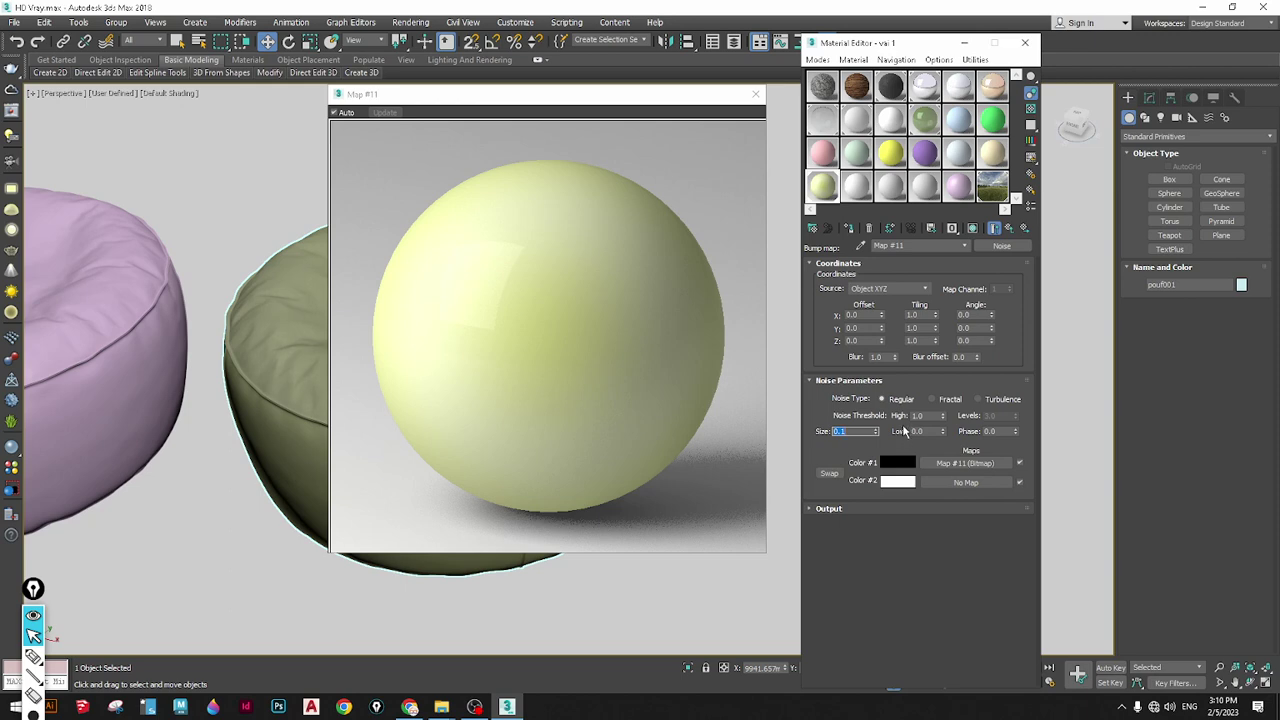
text(1)
key(Return)
click(1010, 228)
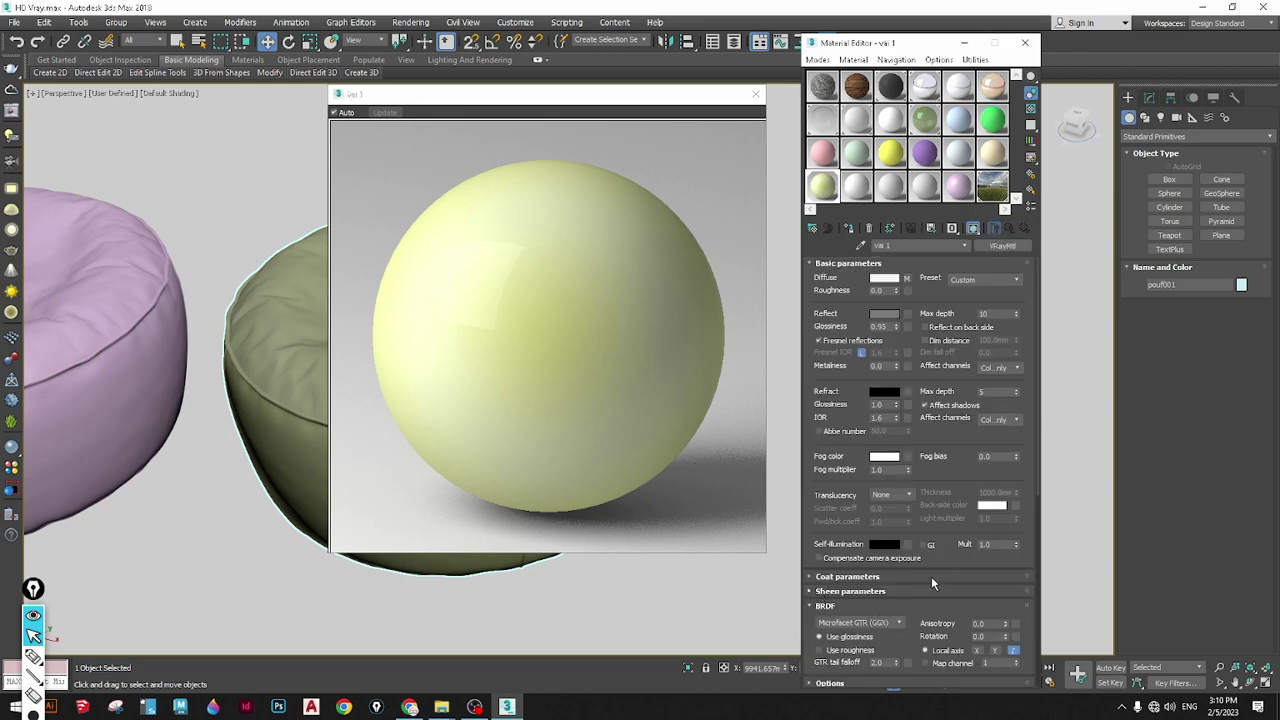
Set the Bump amount of "vai 1" to 50 and close the enlarged material preview
scroll(957, 549, down, 5)
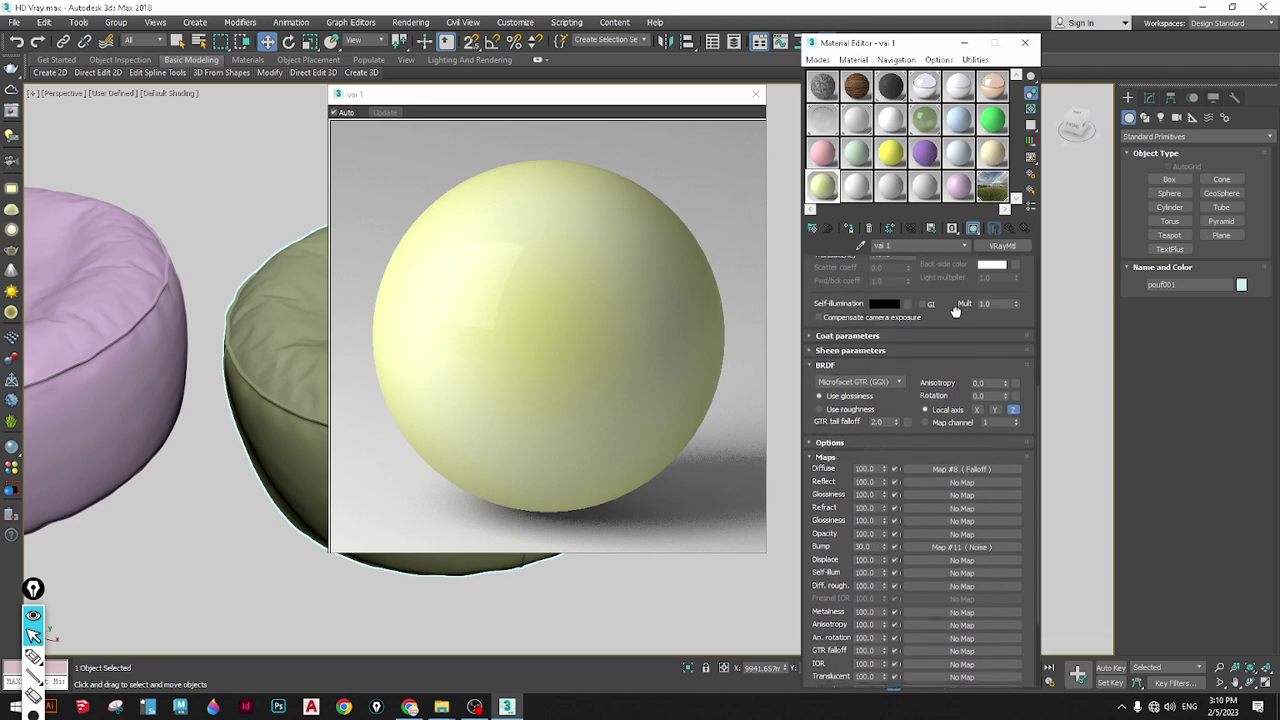
click(871, 544)
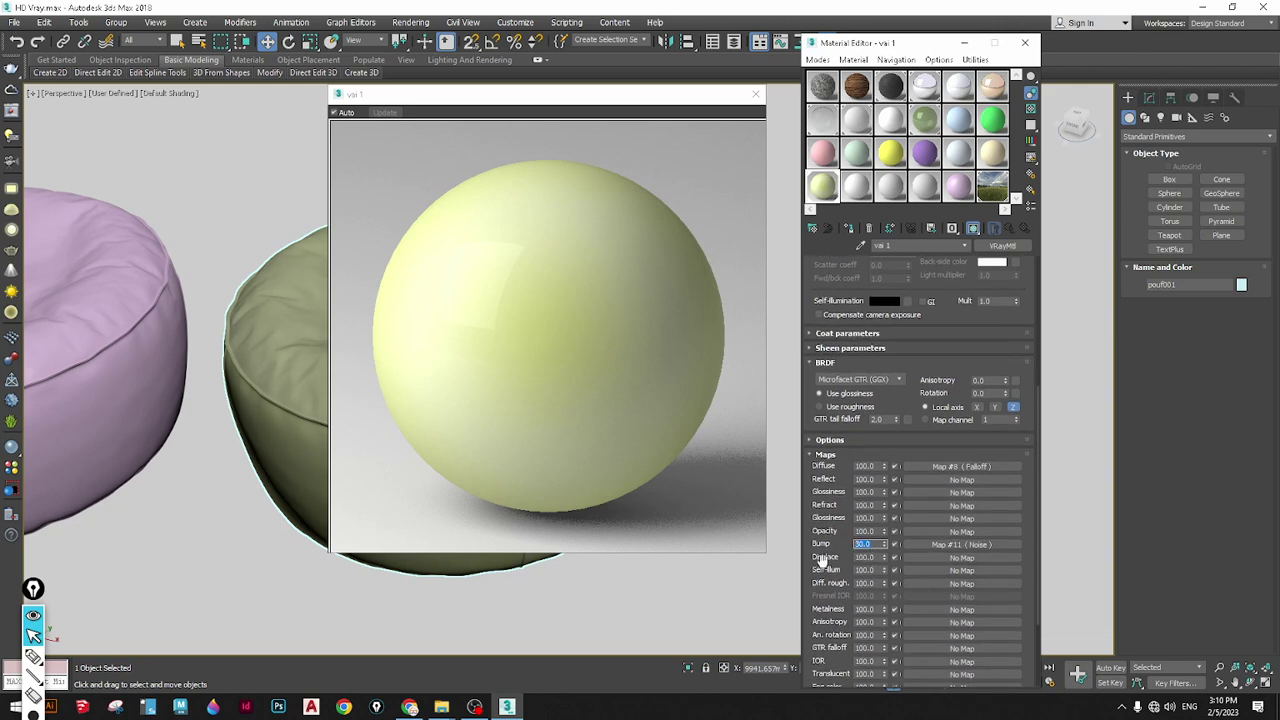
text(50)
key(Return)
click(755, 95)
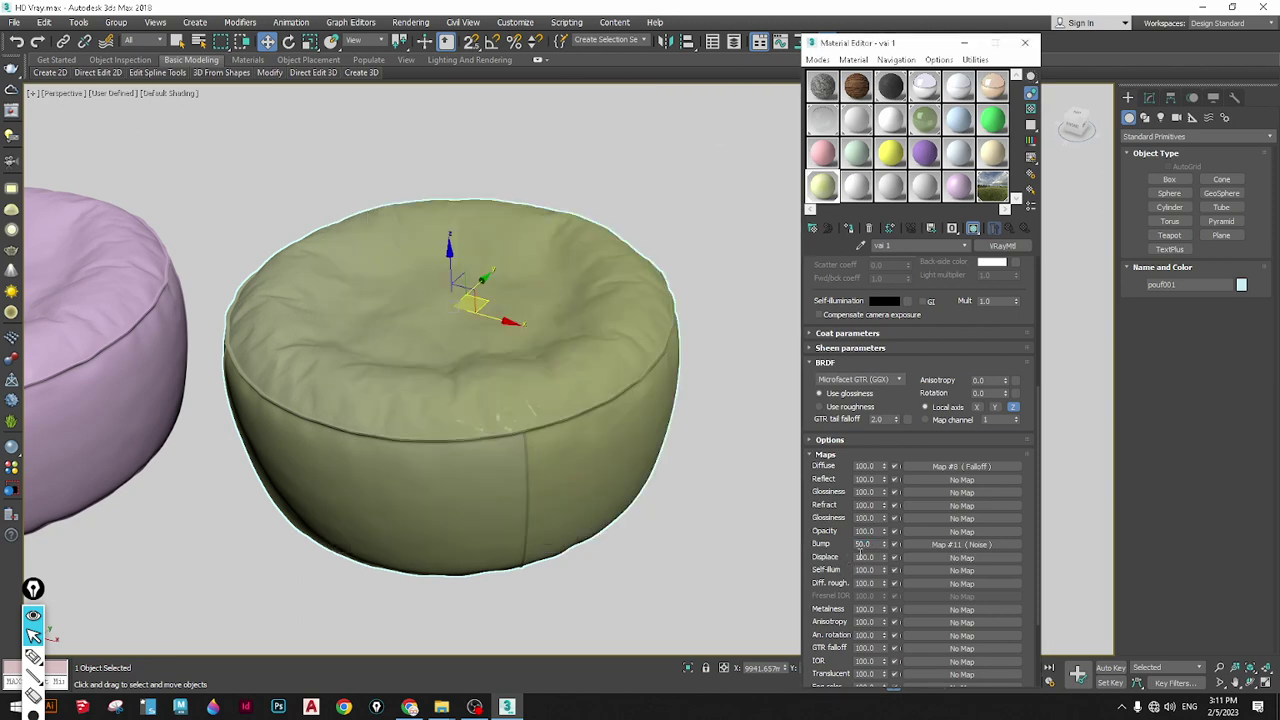
Open the Noise map in the Bump slot and show it on the pouf in the viewport
drag(1024, 485, 1022, 621)
scroll(1022, 621, up, 3)
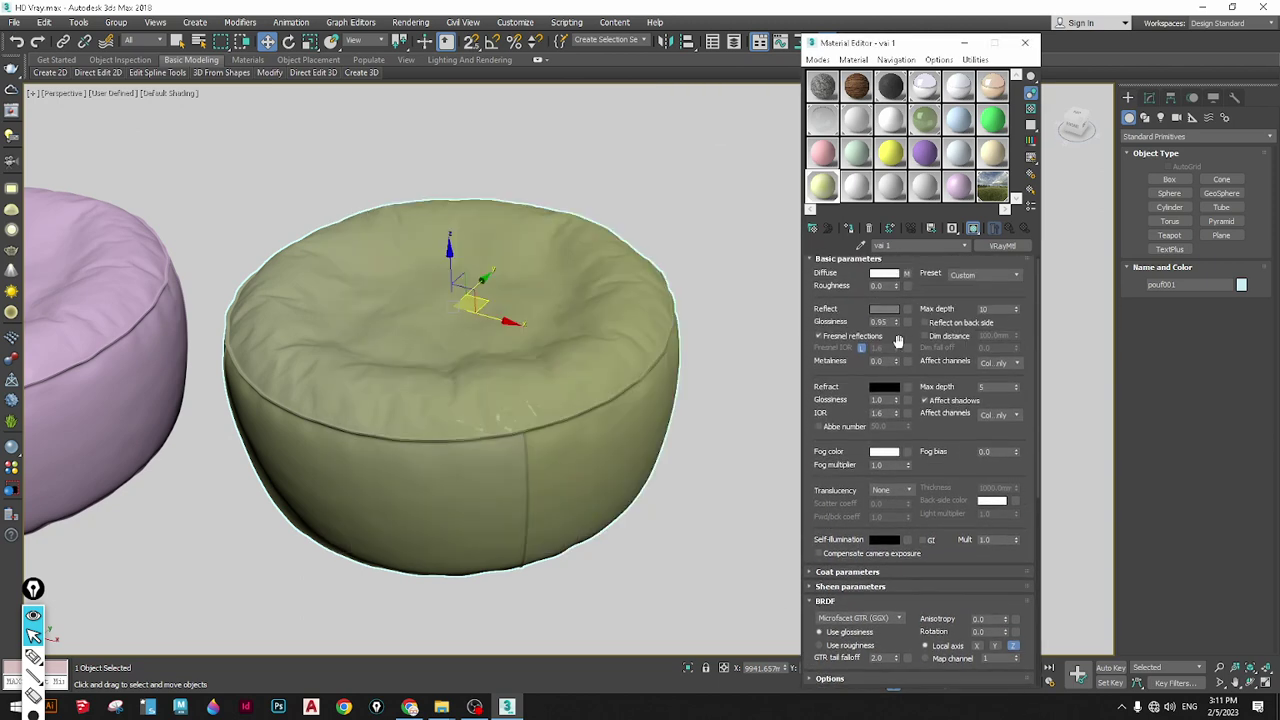
scroll(950, 291, up, 1)
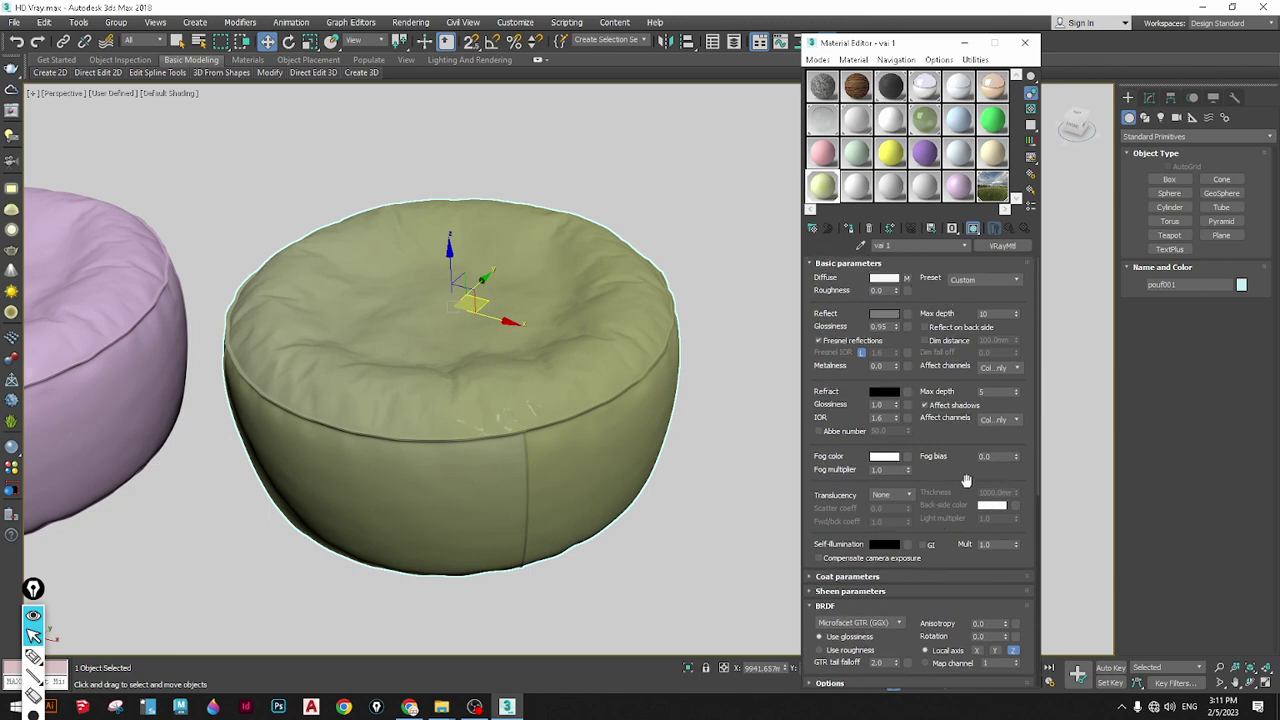
drag(966, 480, 930, 204)
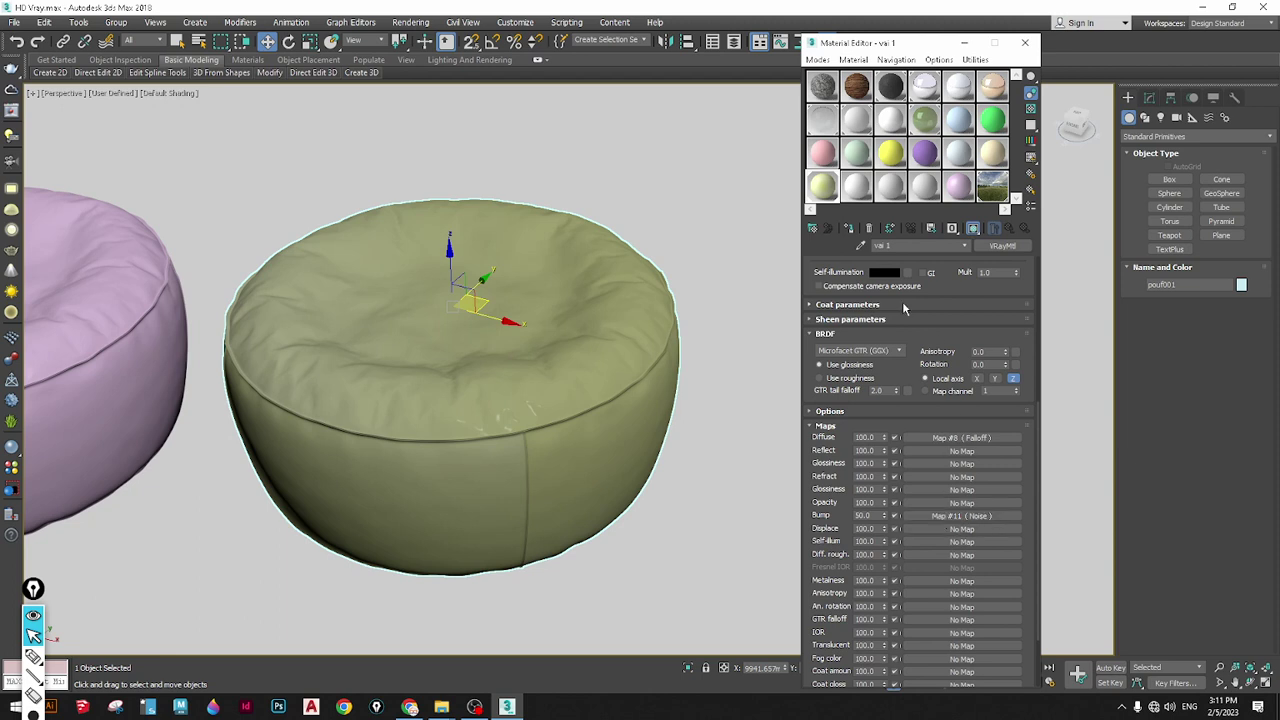
click(934, 514)
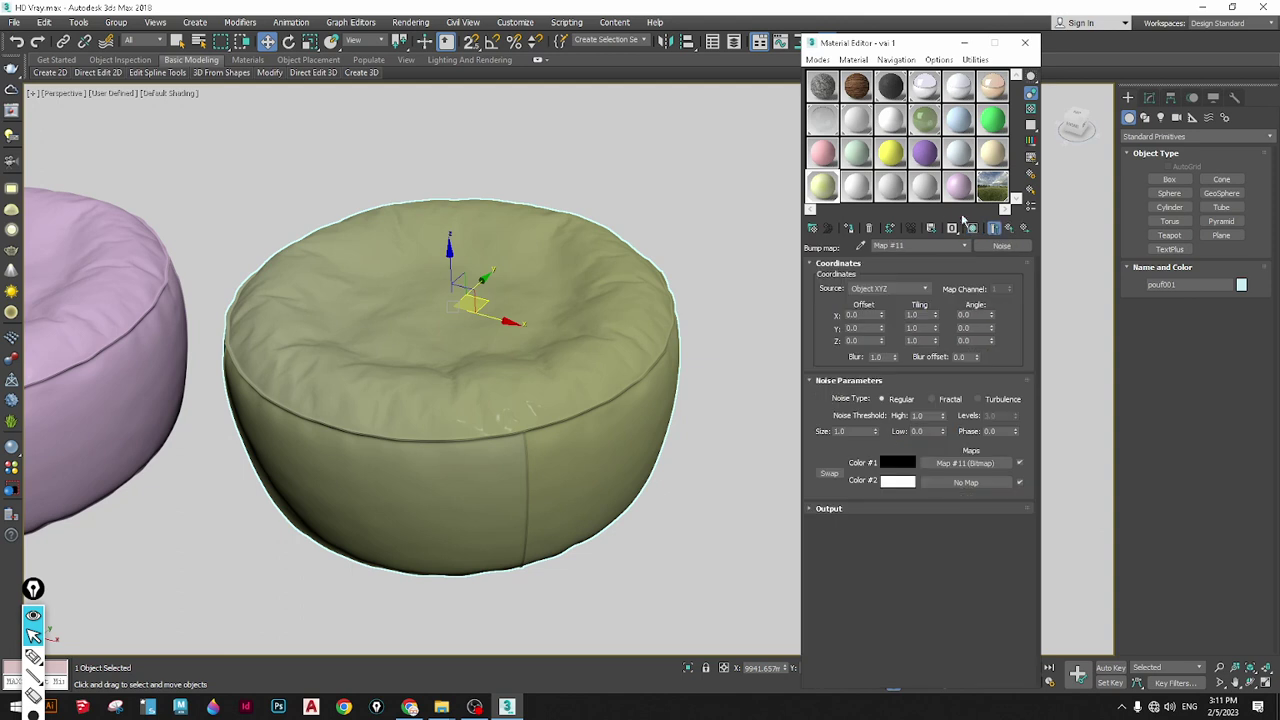
click(973, 229)
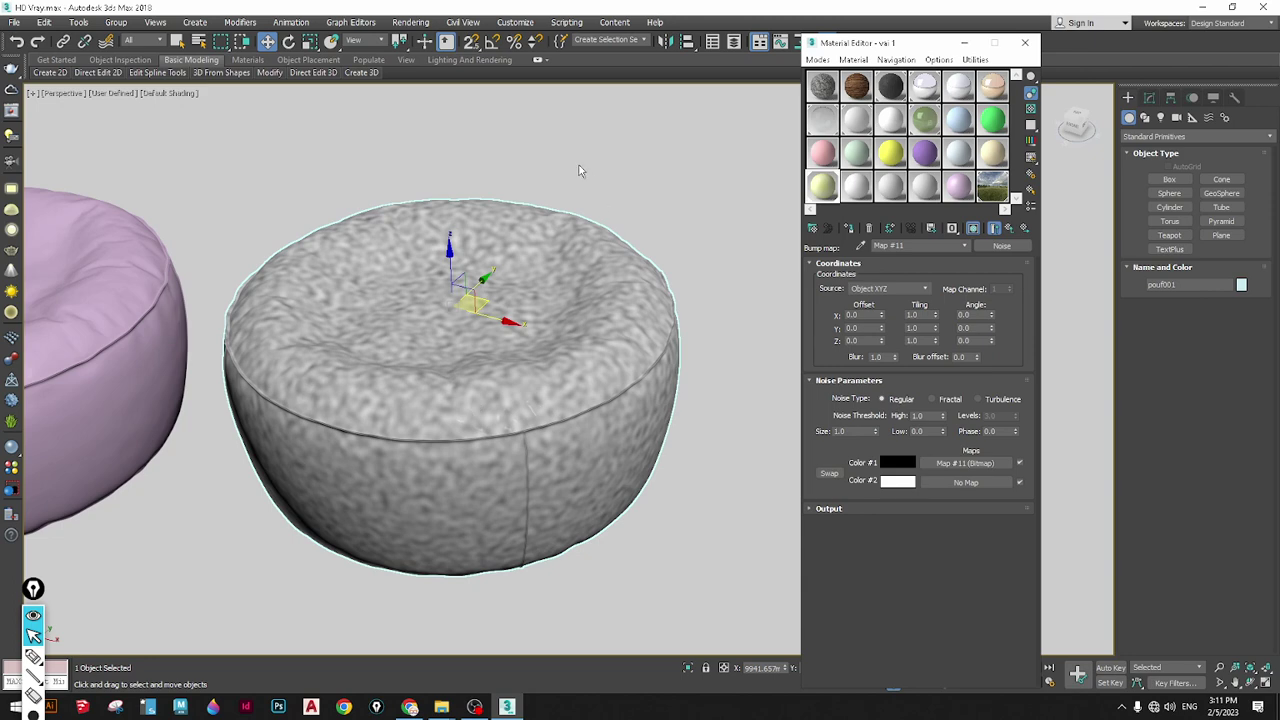
Add a UVW Map modifier to the pouf, try Shrink Wrap and Spherical mapping, and settle on Box mapping
click(1151, 98)
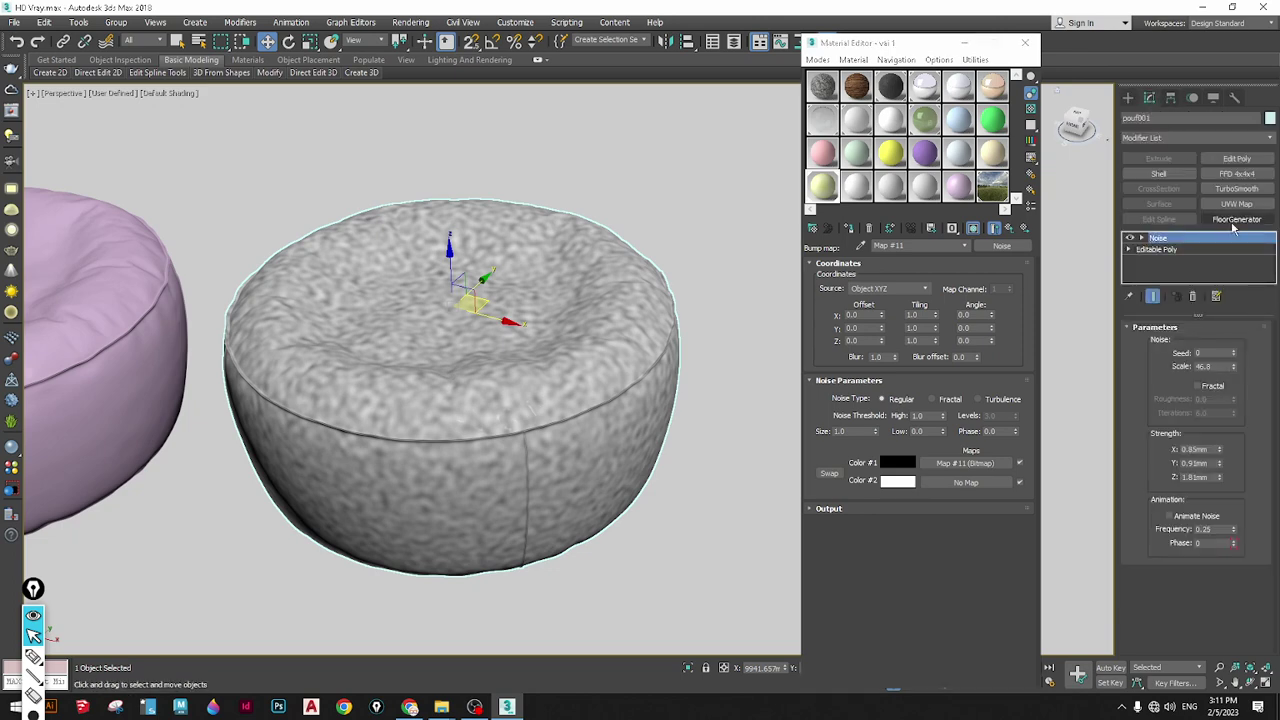
click(1236, 203)
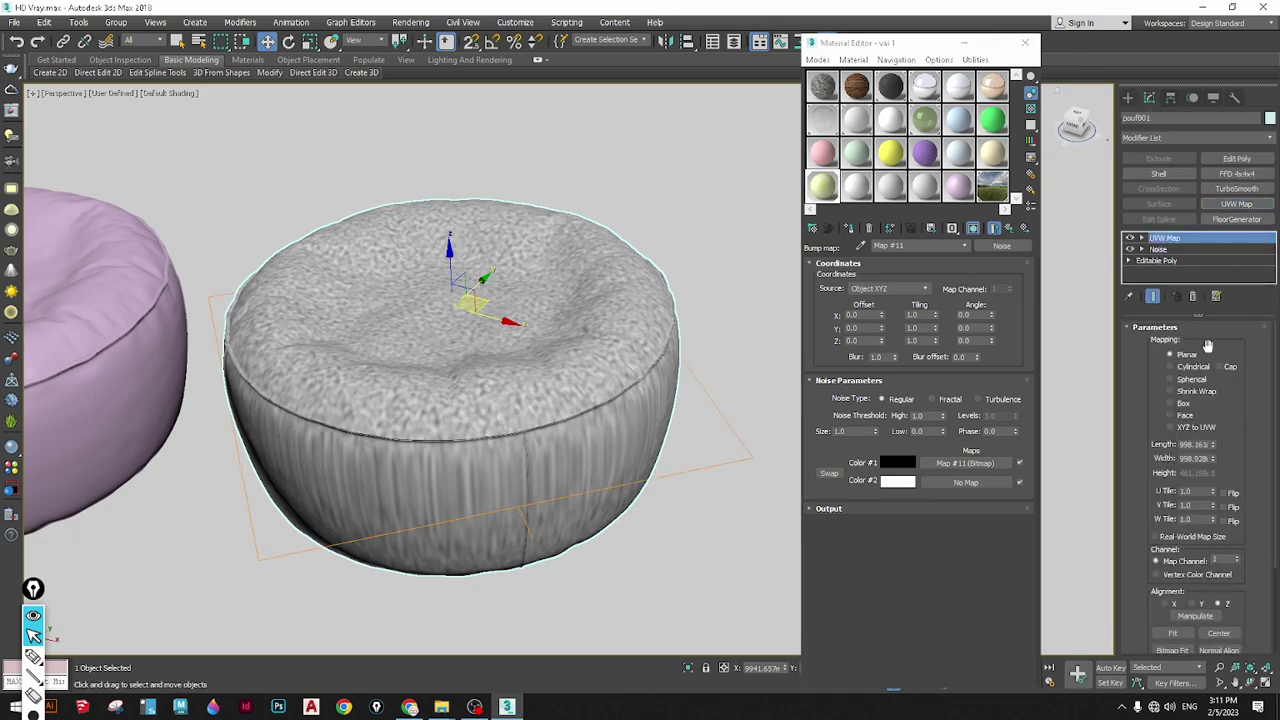
click(1193, 392)
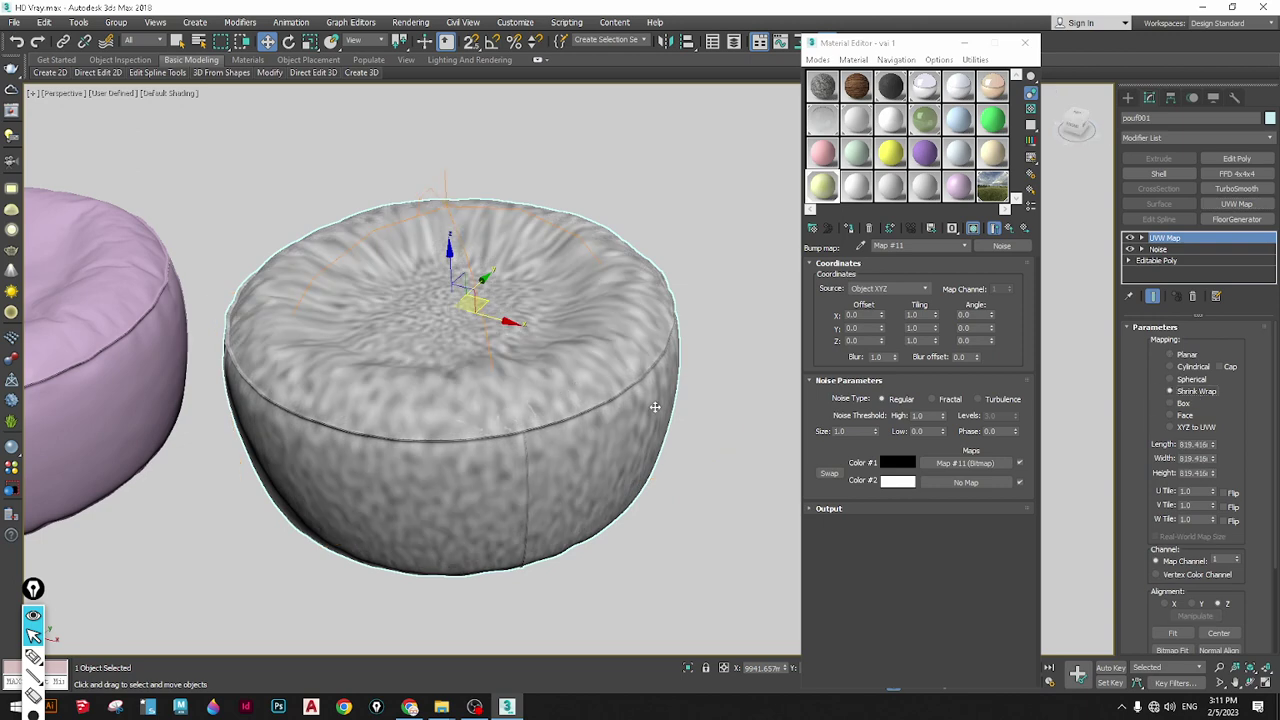
click(1190, 379)
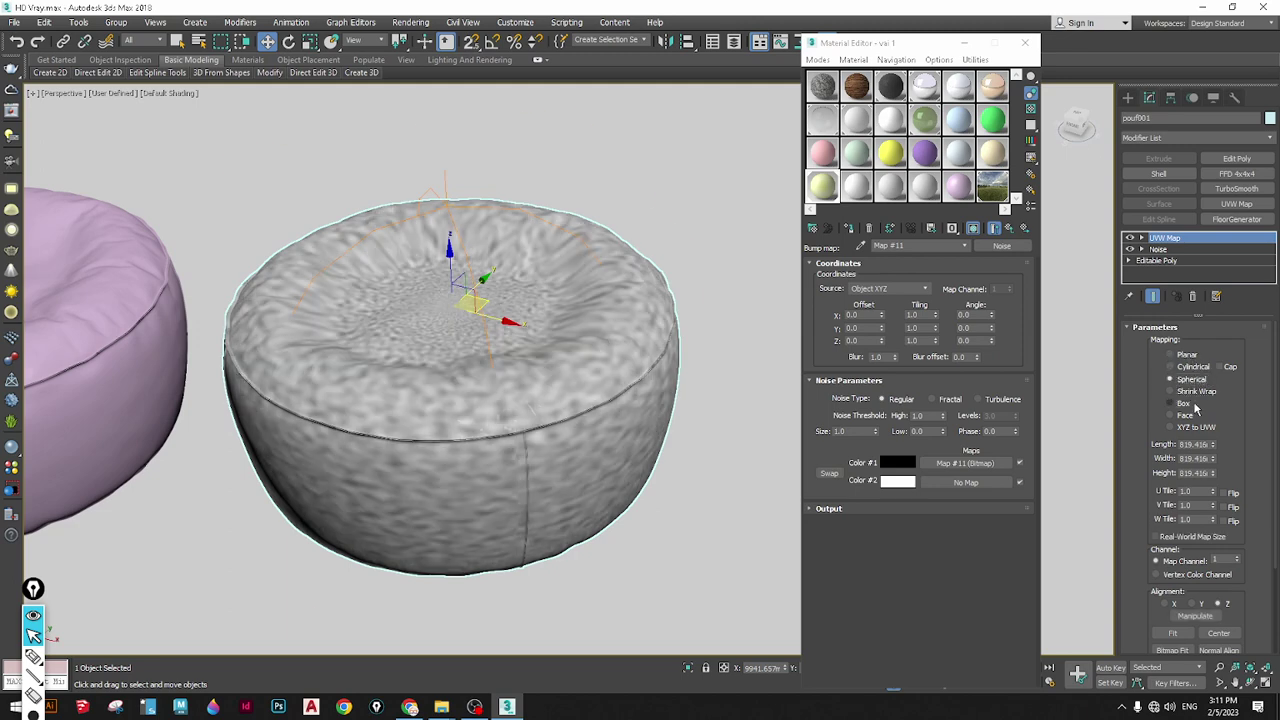
click(1186, 403)
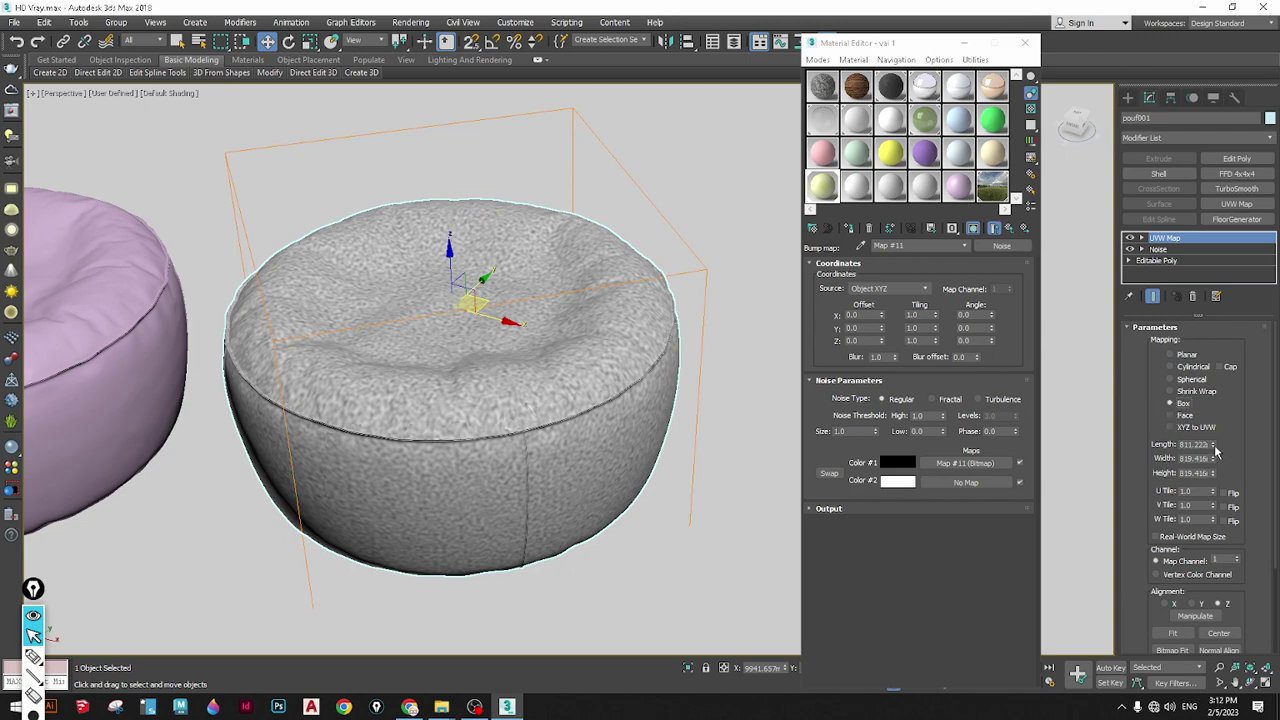
Reduce the box mapping to about 336 mm in length and 319 mm in width, and lower its height
drag(1215, 449, 1217, 524)
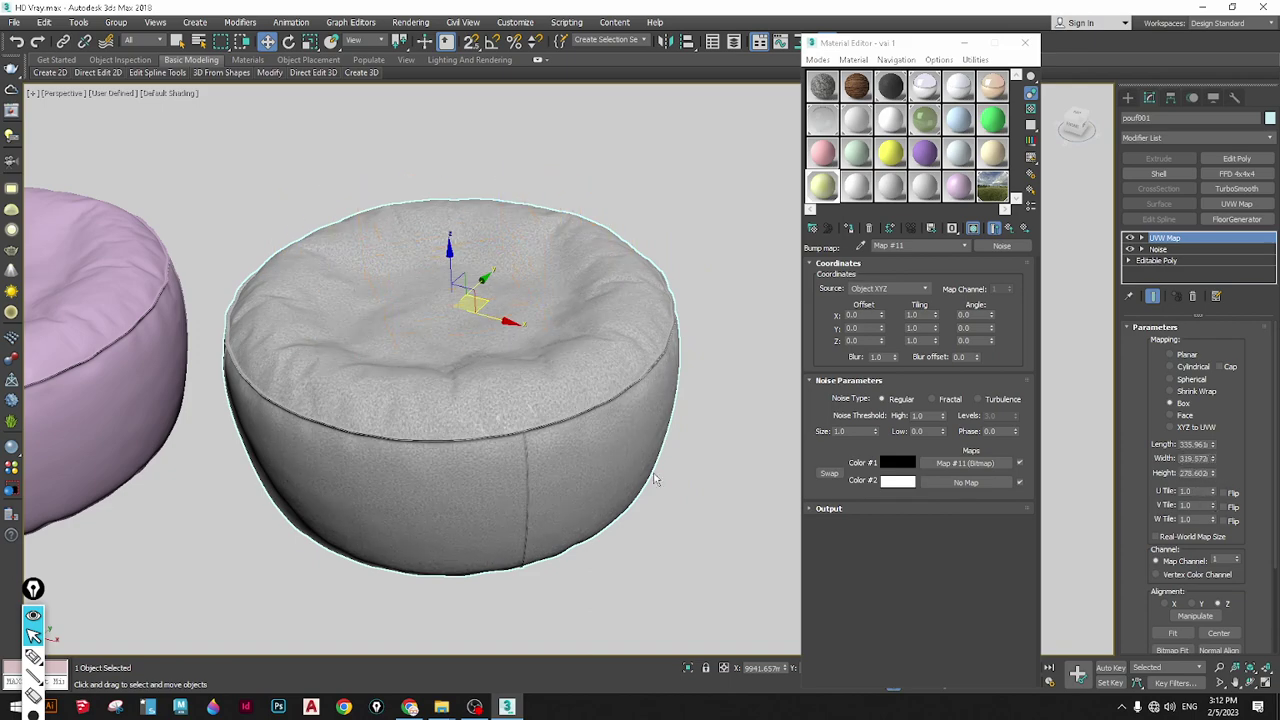
scroll(390, 450, up, 5)
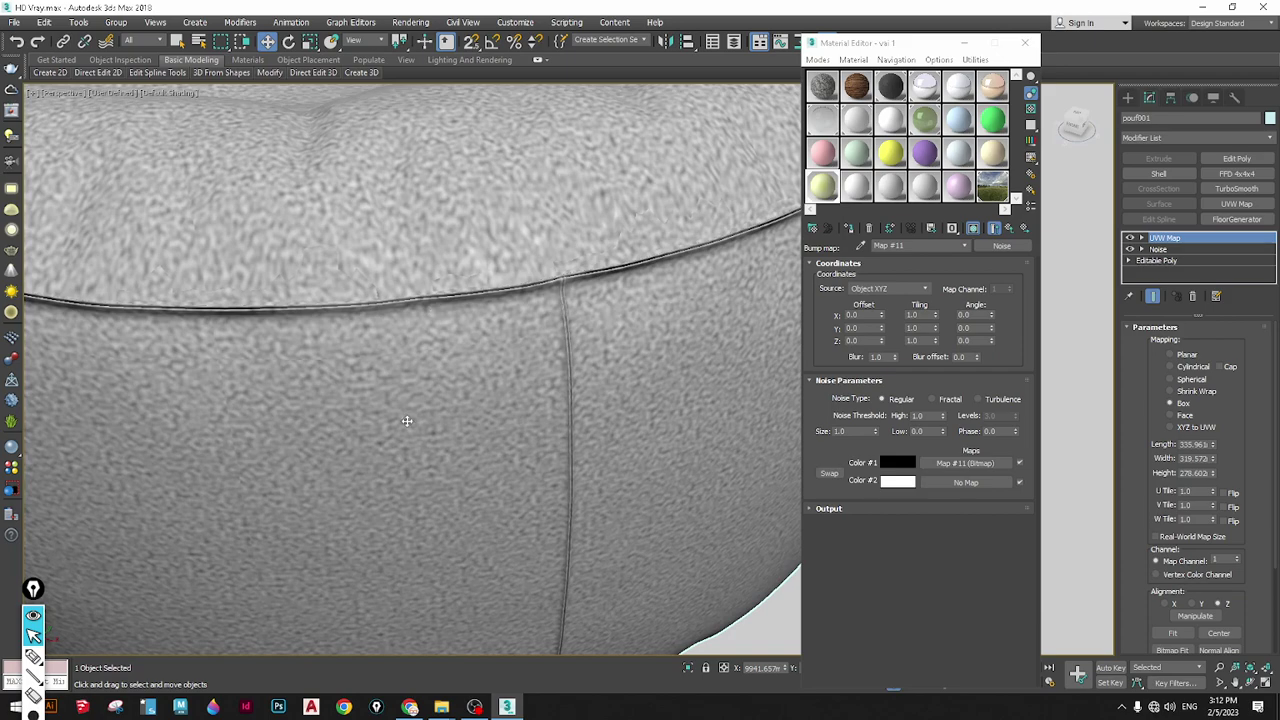
mouse_move(1214, 473)
mouse_down()
mouse_move(1215, 527)
mouse_move(1213, 478)
mouse_up()
Set the UVW Map box's Height, Width and Length to 50 mm each and check the texture on the pouf
double_click(1195, 473)
text(15.000m)
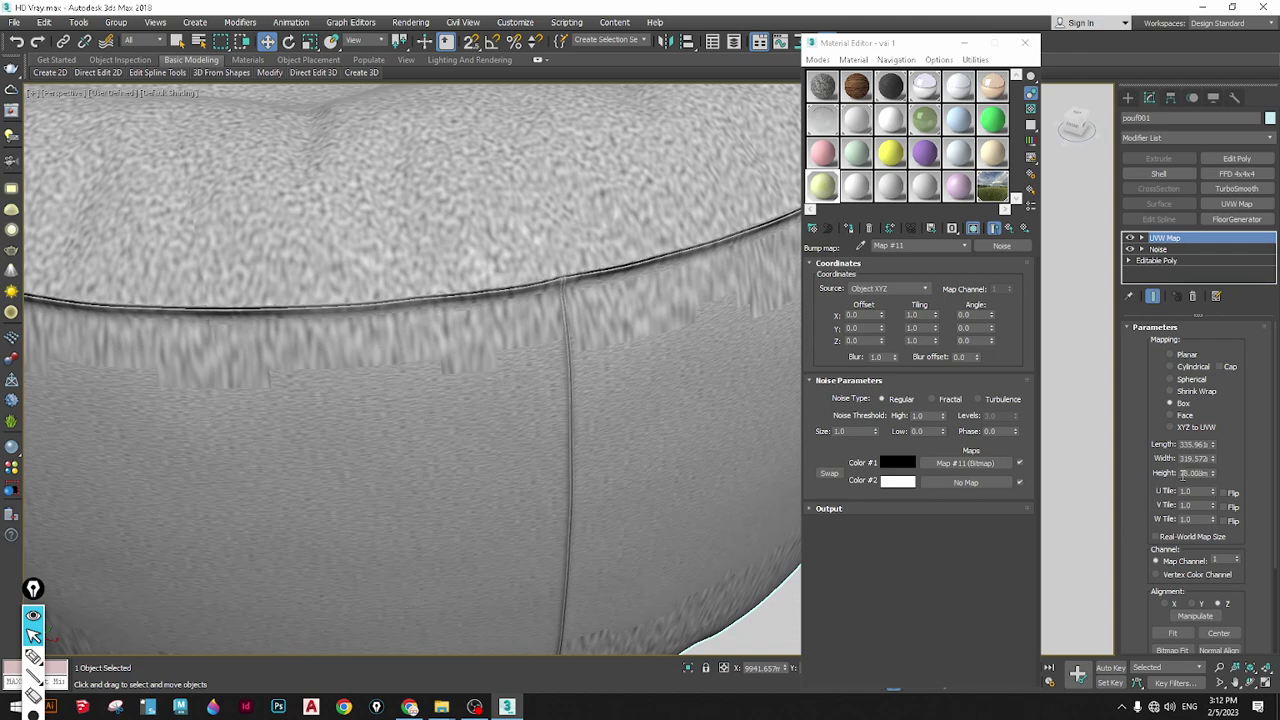
key(Return)
text(50)
double_click(1183, 458)
text(50)
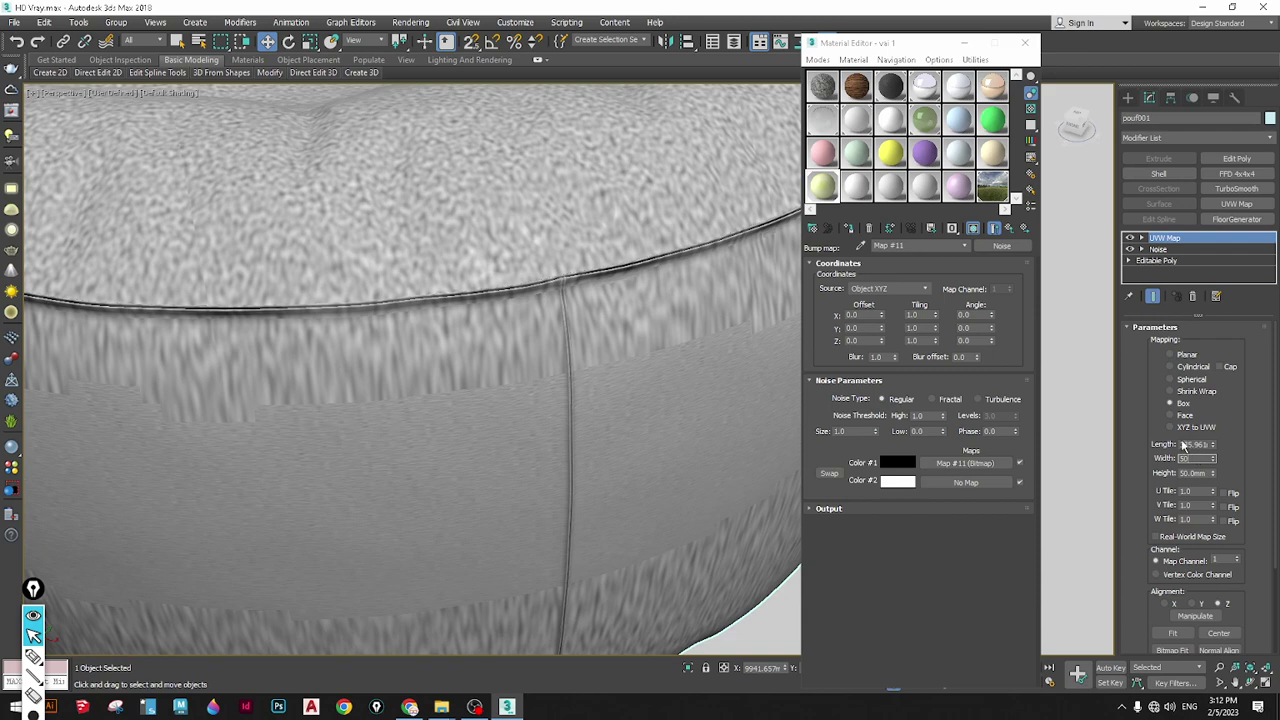
key(Return)
text(50)
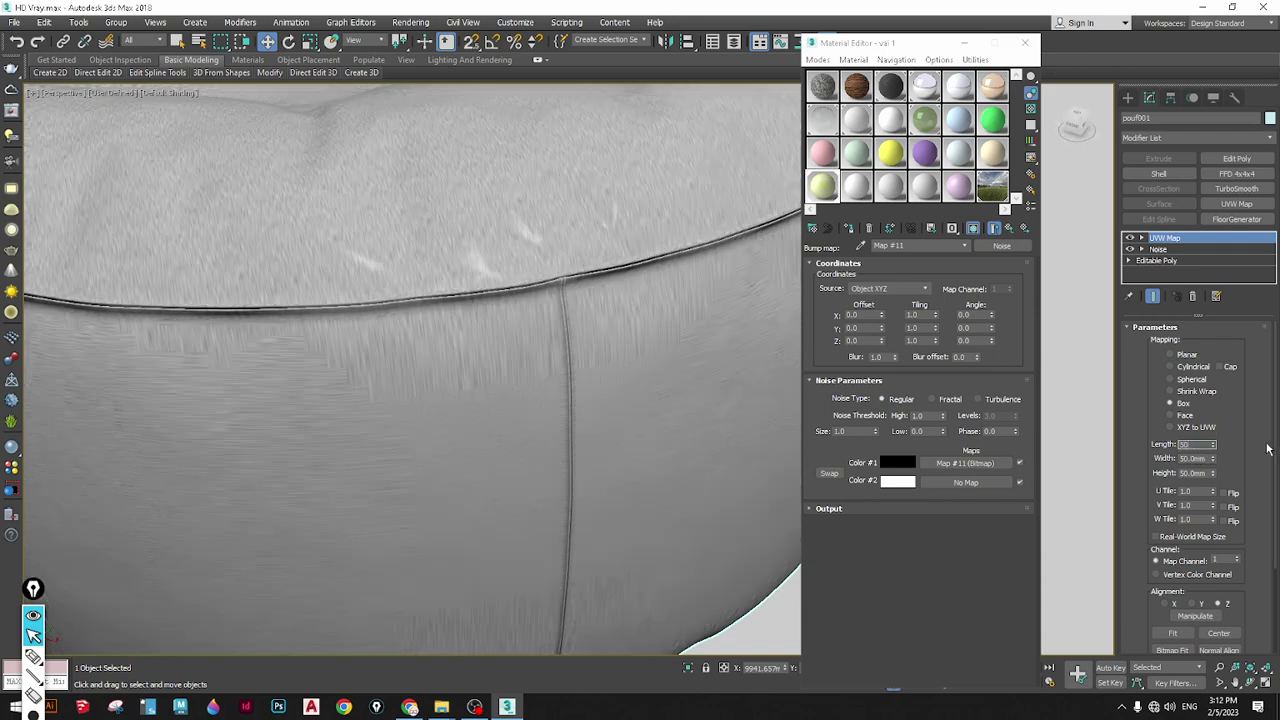
key(Return)
scroll(578, 392, down, 6)
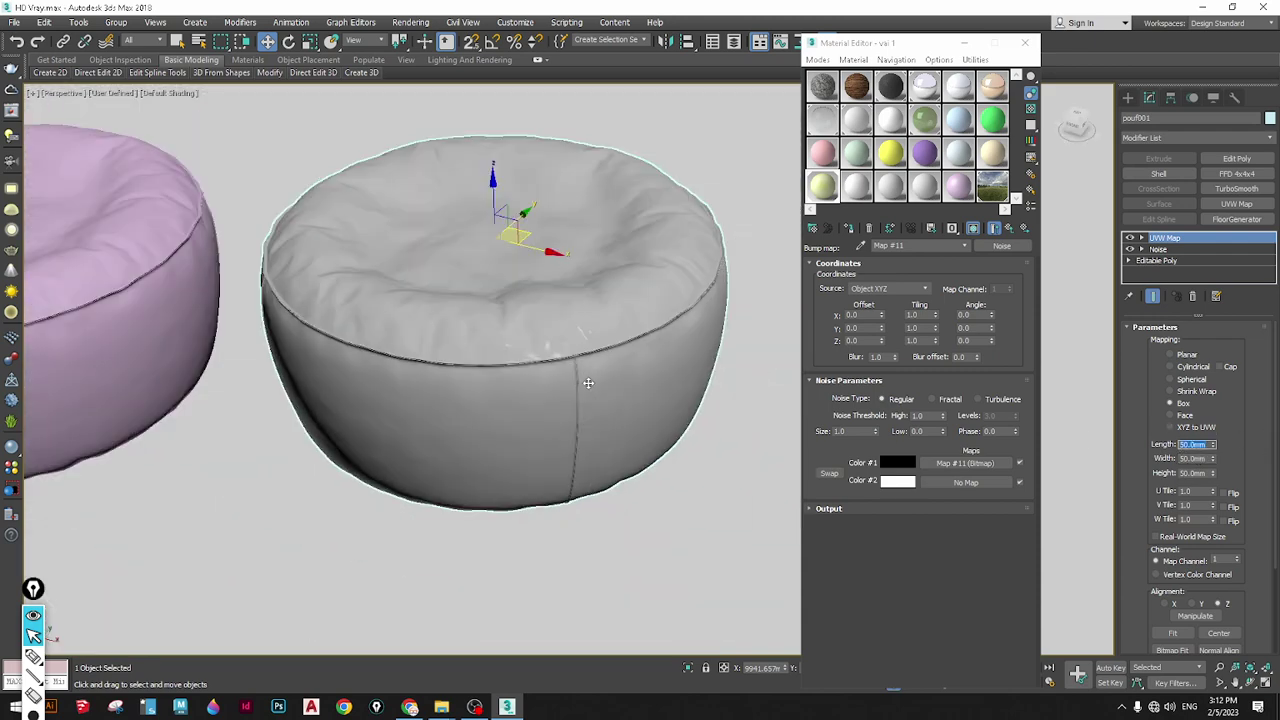
scroll(592, 380, up, 3)
alt+middle_drag(572, 392, 556, 430)
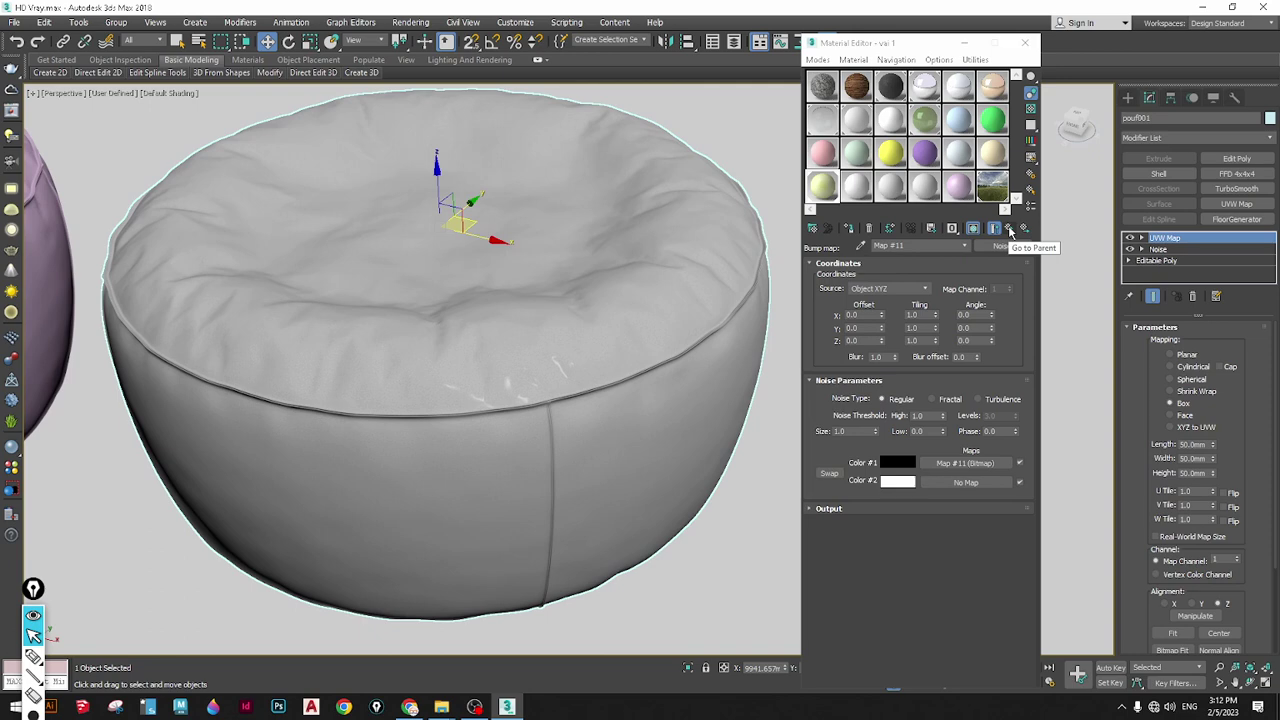
Replace the Noise map in the Bump slot of "vai 1" with a Mix map, keeping the old map as a sub-map
scroll(380, 400, down, 4)
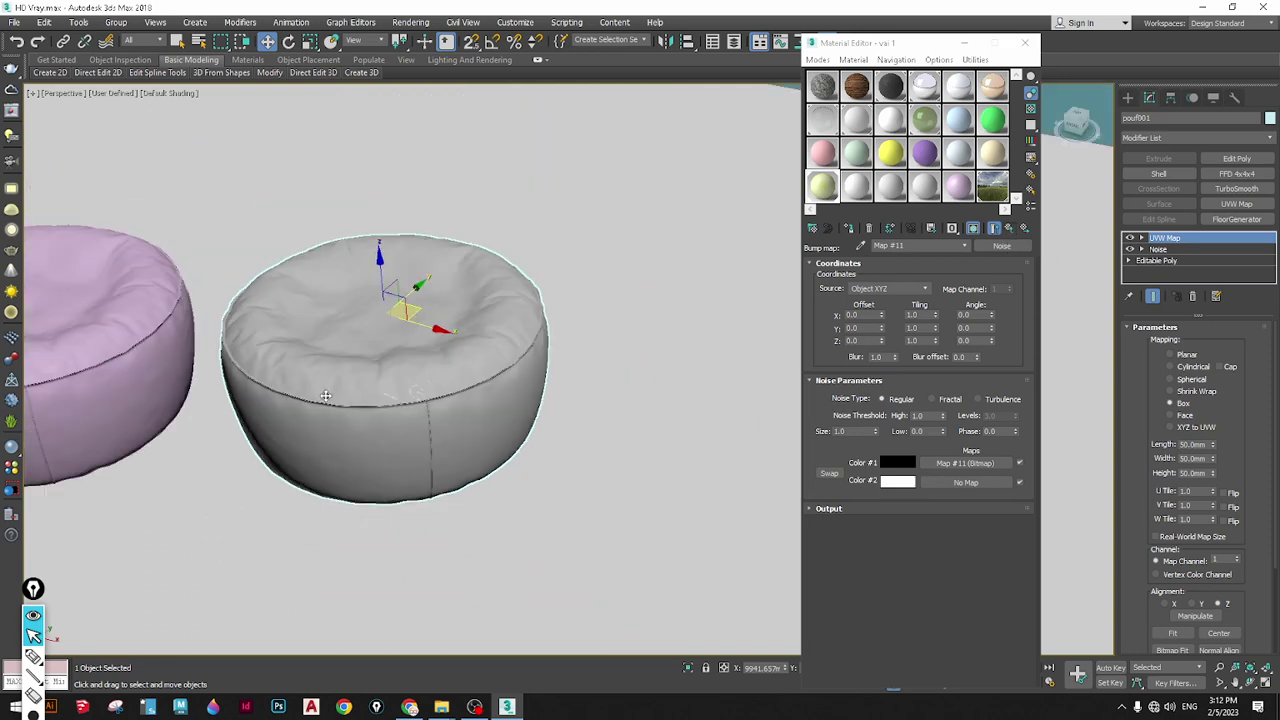
middle_drag(773, 368, 693, 358)
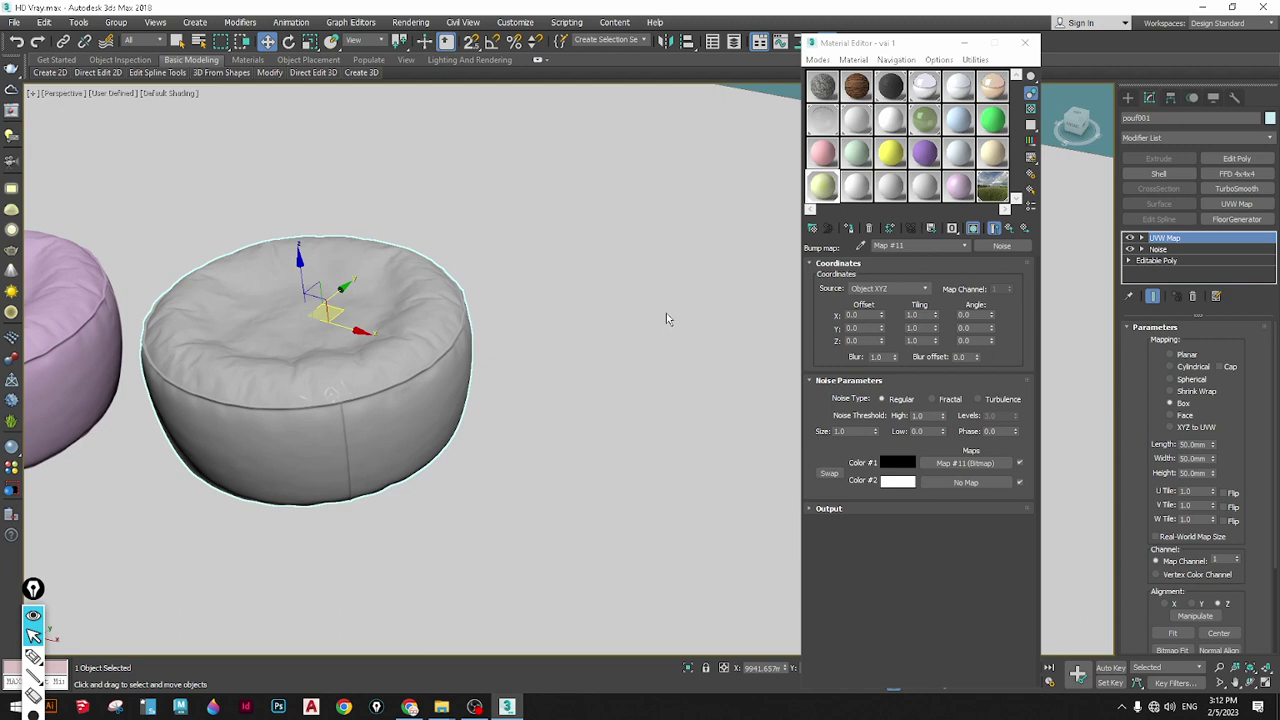
click(1008, 229)
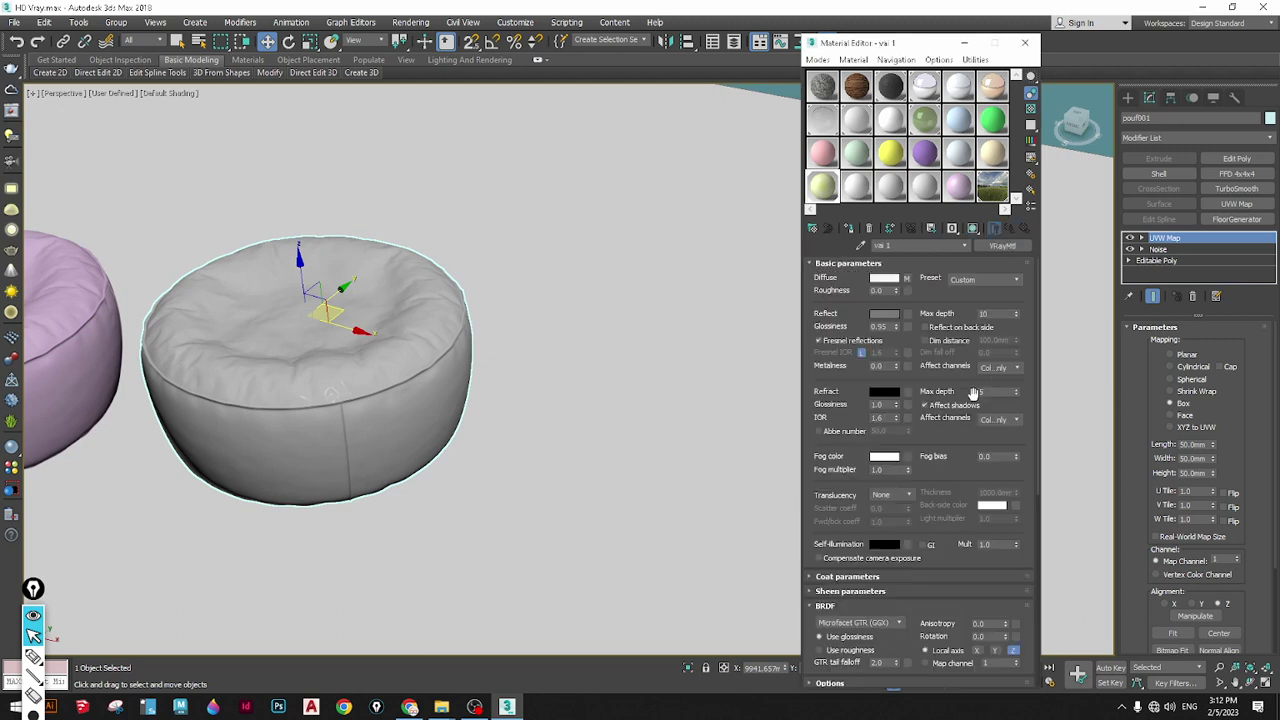
scroll(938, 460, down, 8)
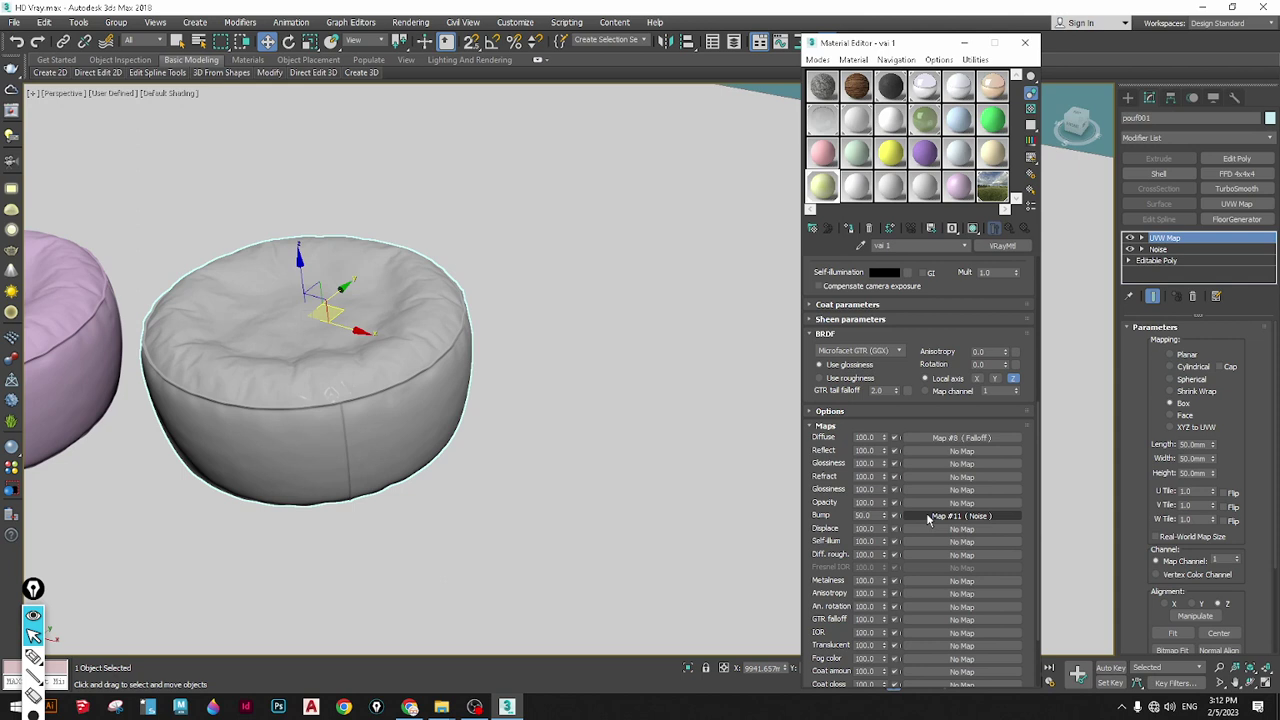
click(928, 517)
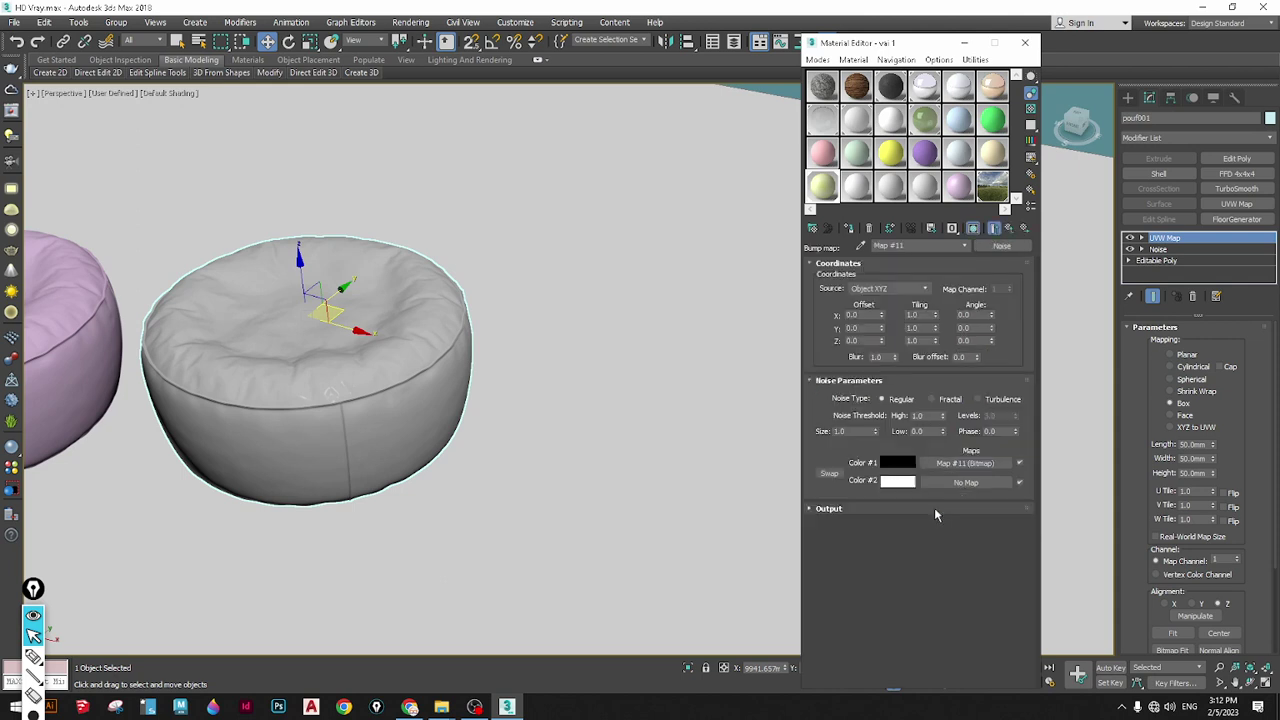
click(1001, 246)
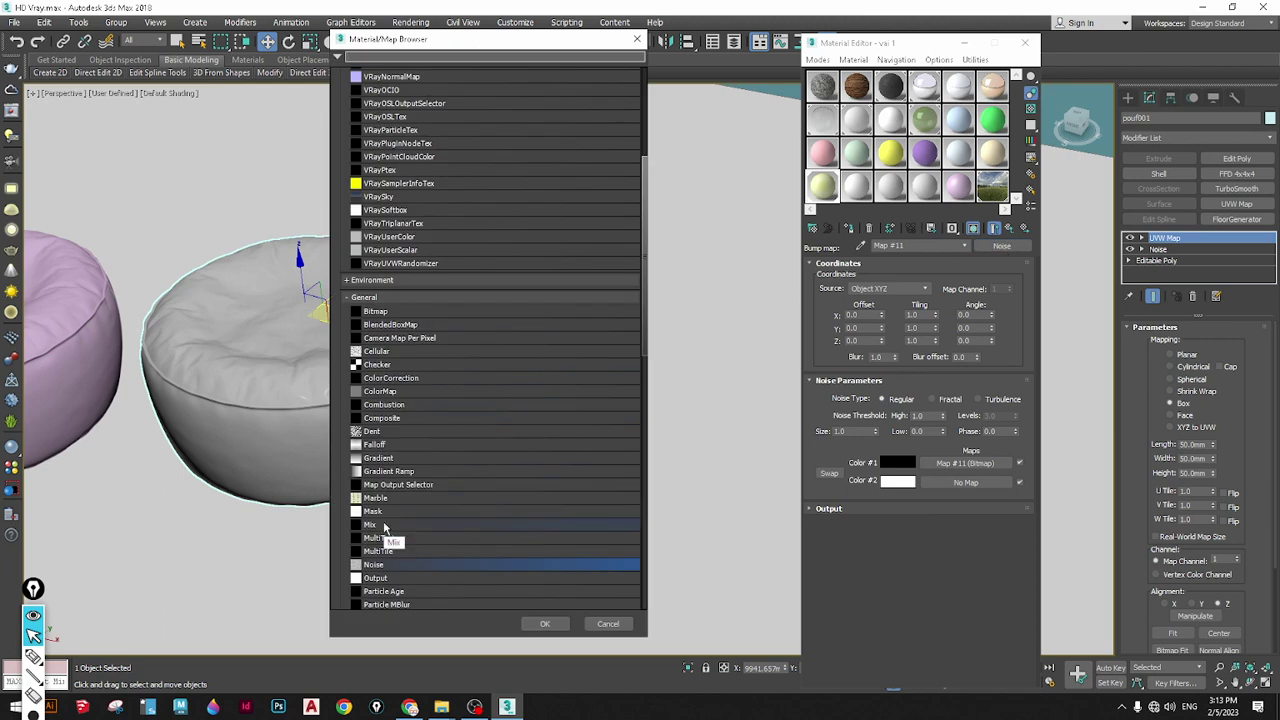
scroll(390, 520, down, 3)
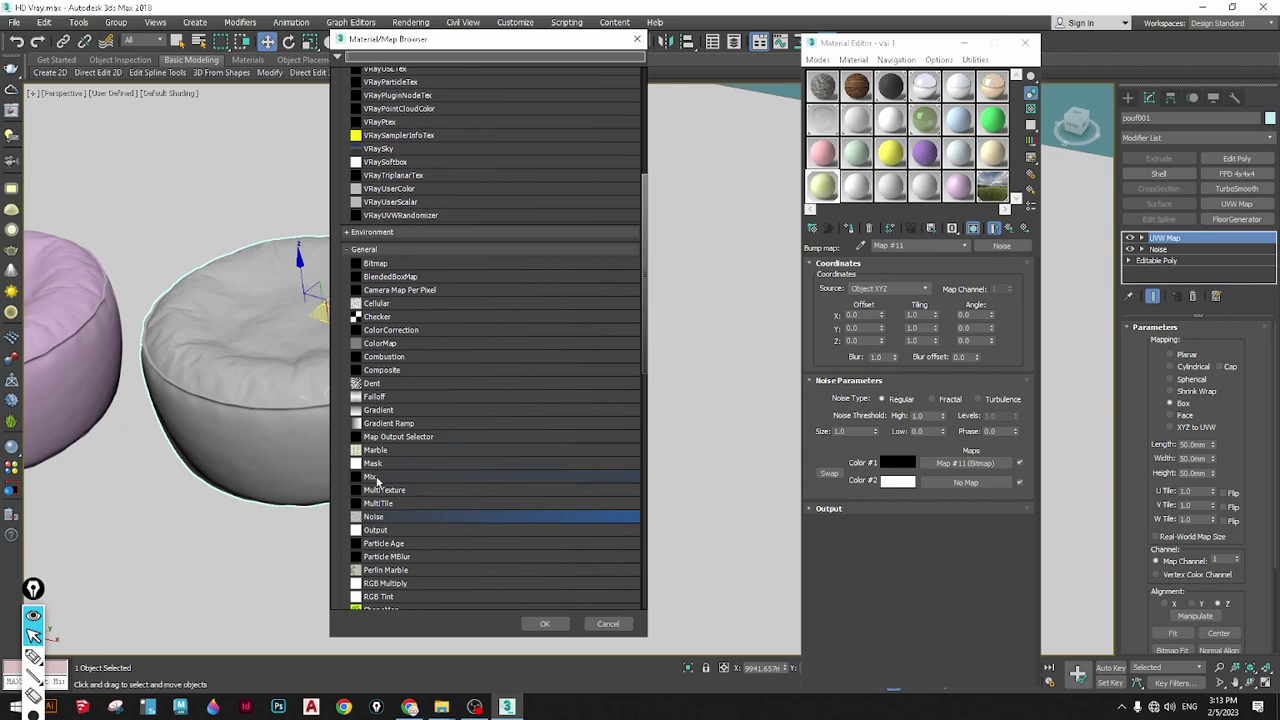
click(377, 478)
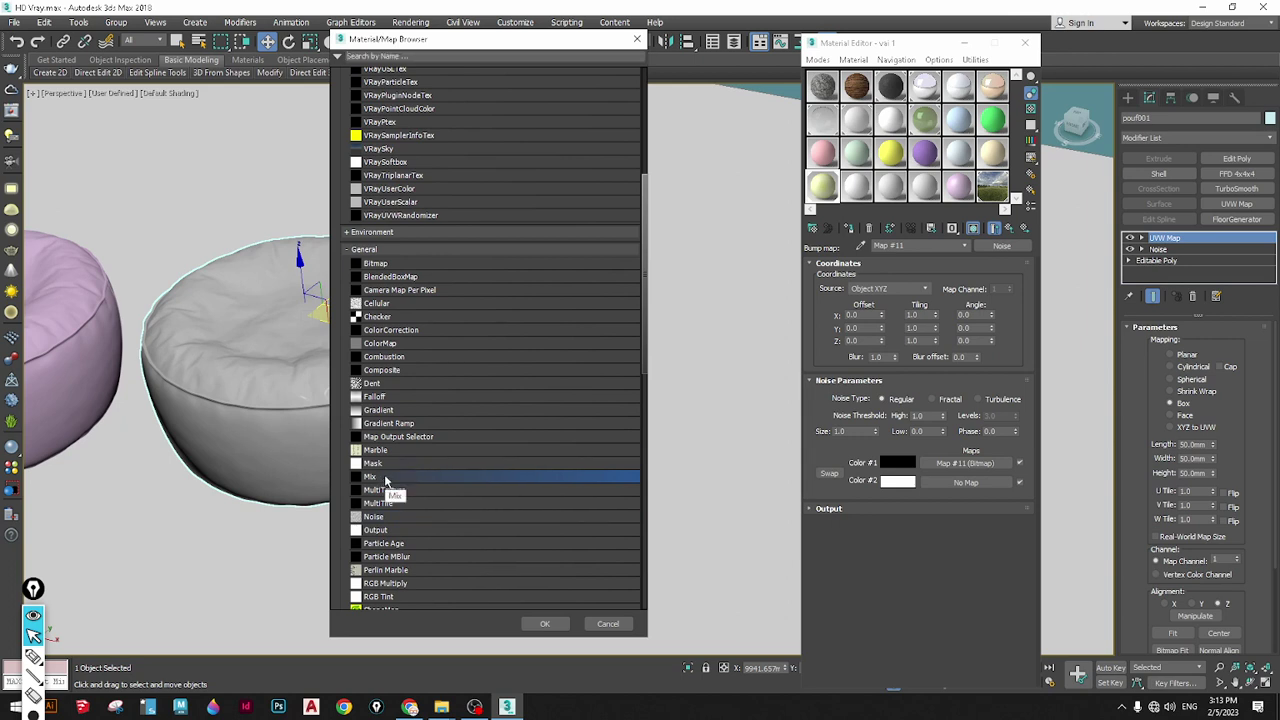
click(542, 624)
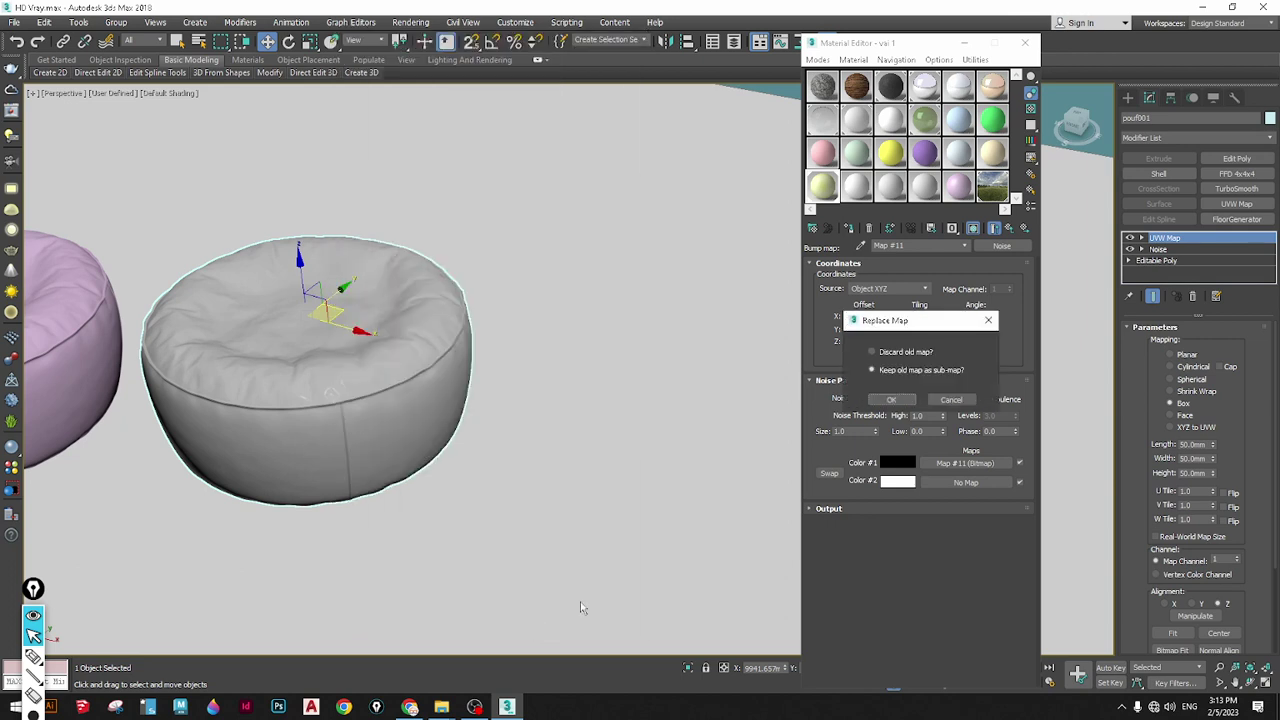
click(891, 400)
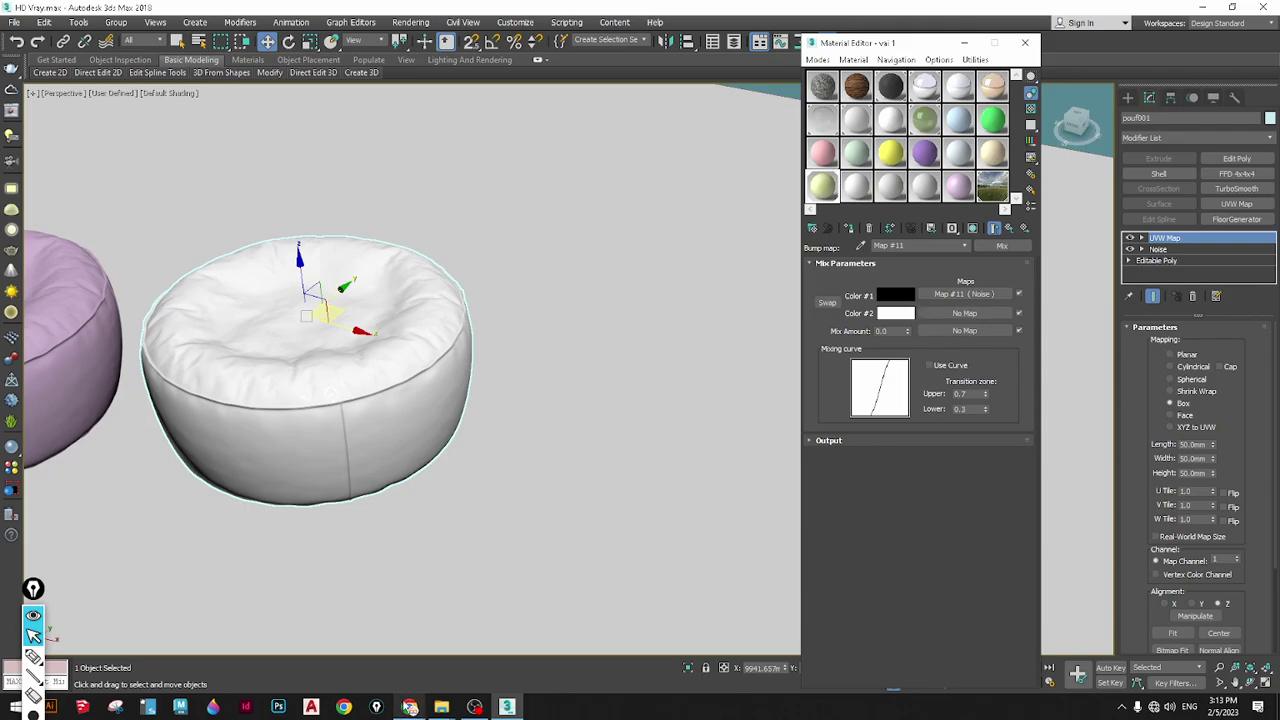
Switch to Chrome and examine the silk texture images, previewing the white Unsplash fabric picture and its related content, and return to 3ds Max
click(409, 707)
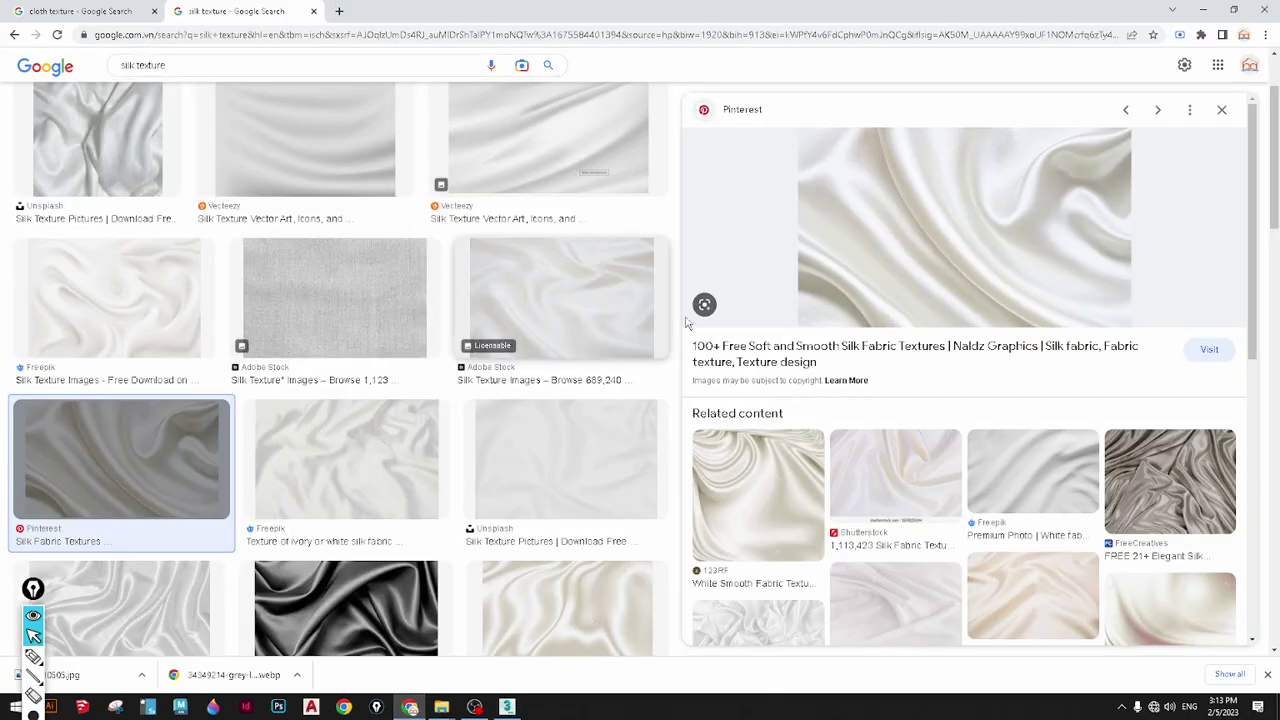
scroll(575, 453, down, 2)
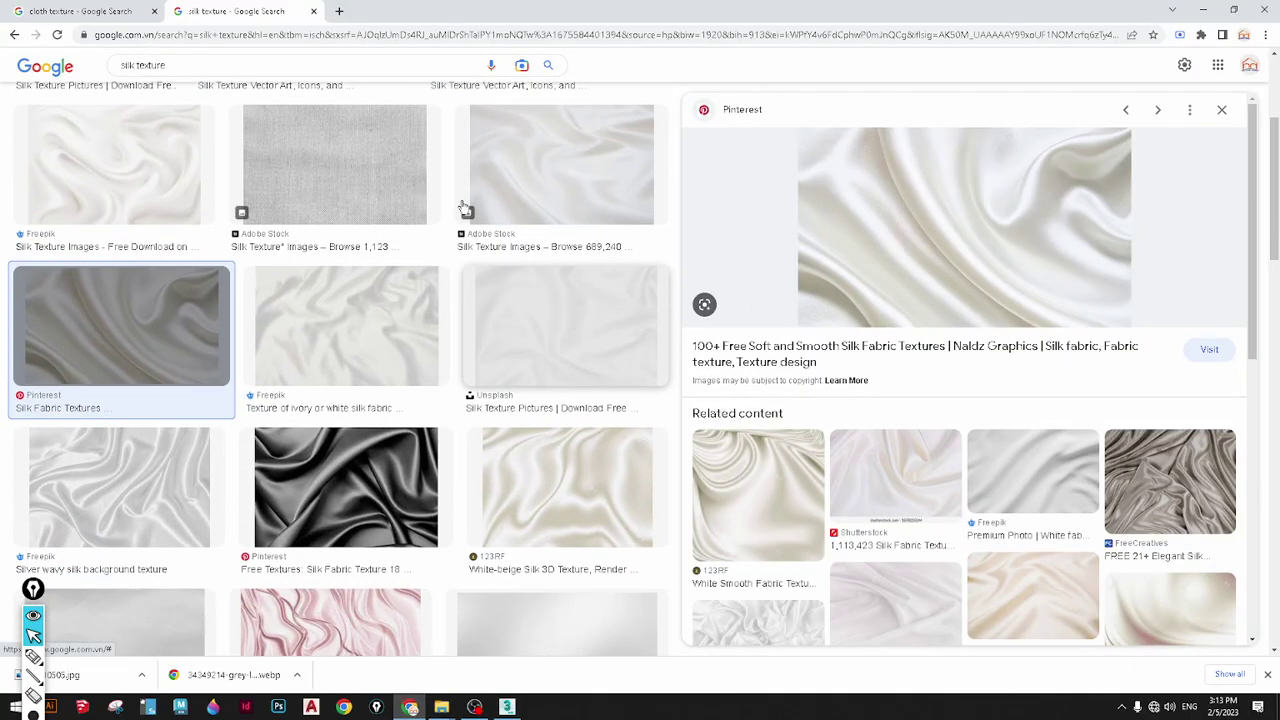
click(565, 362)
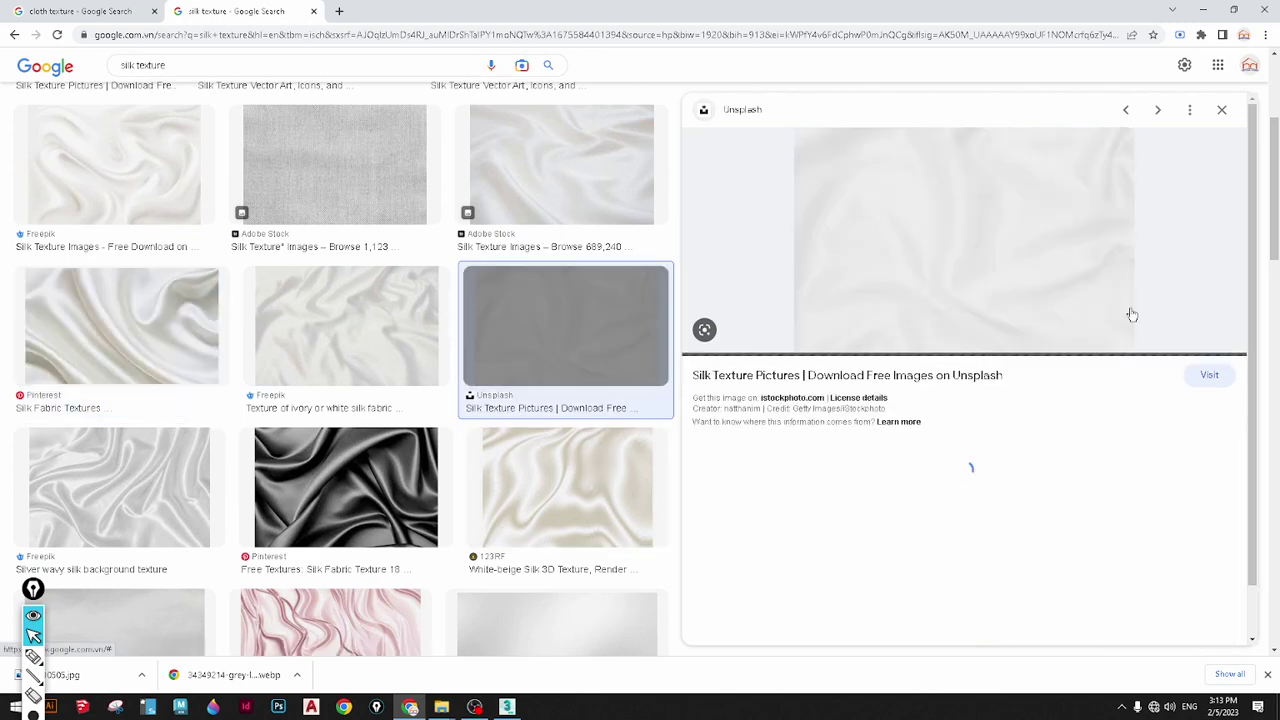
scroll(921, 470, down, 2)
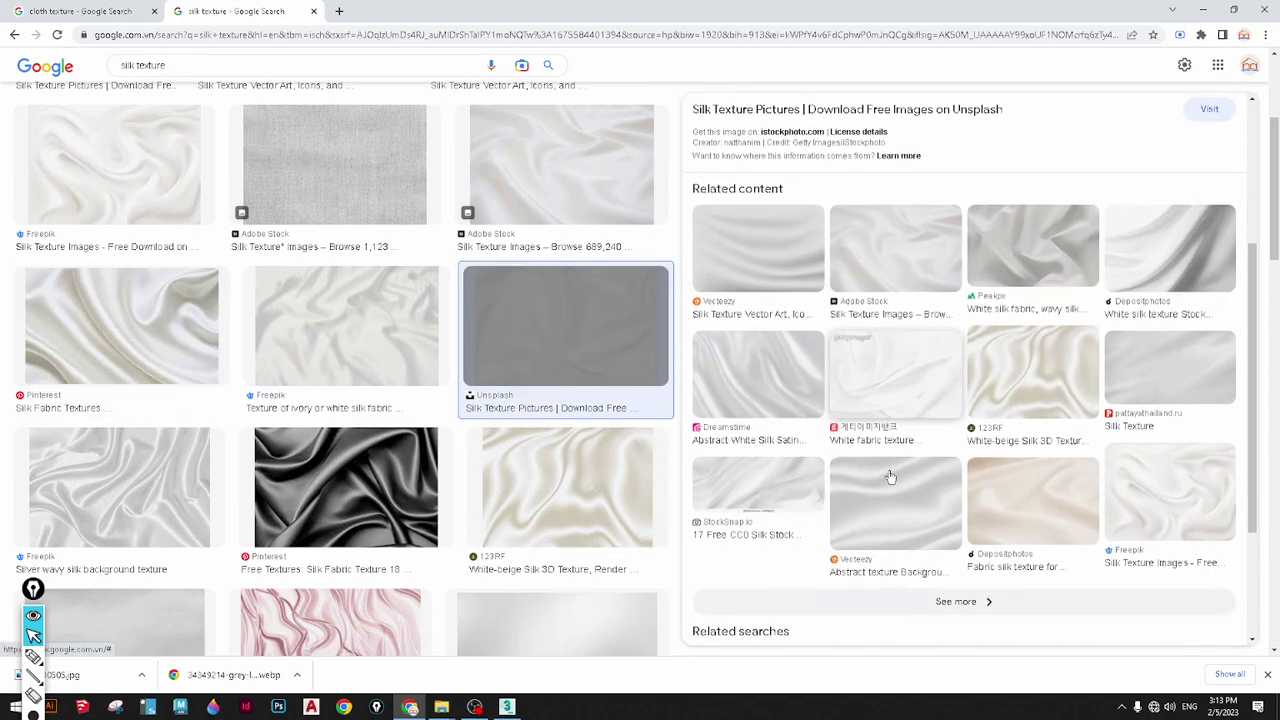
scroll(864, 473, down, 2)
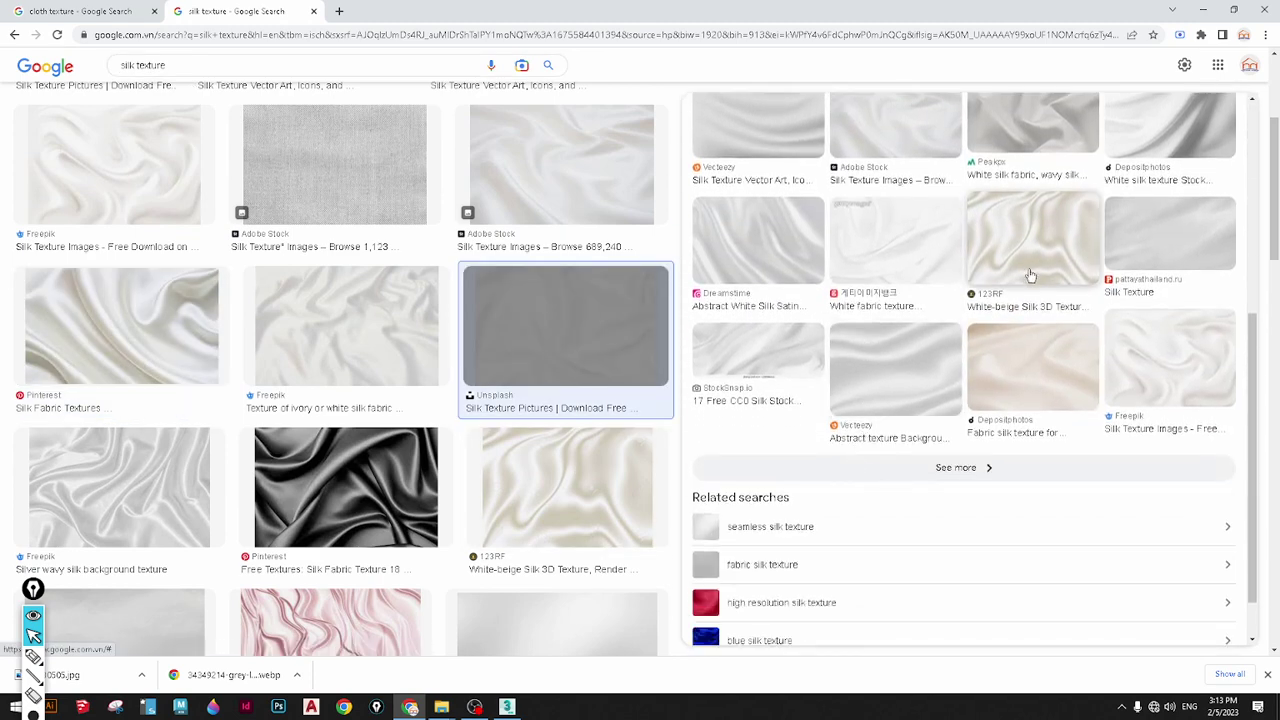
scroll(902, 187, up, 5)
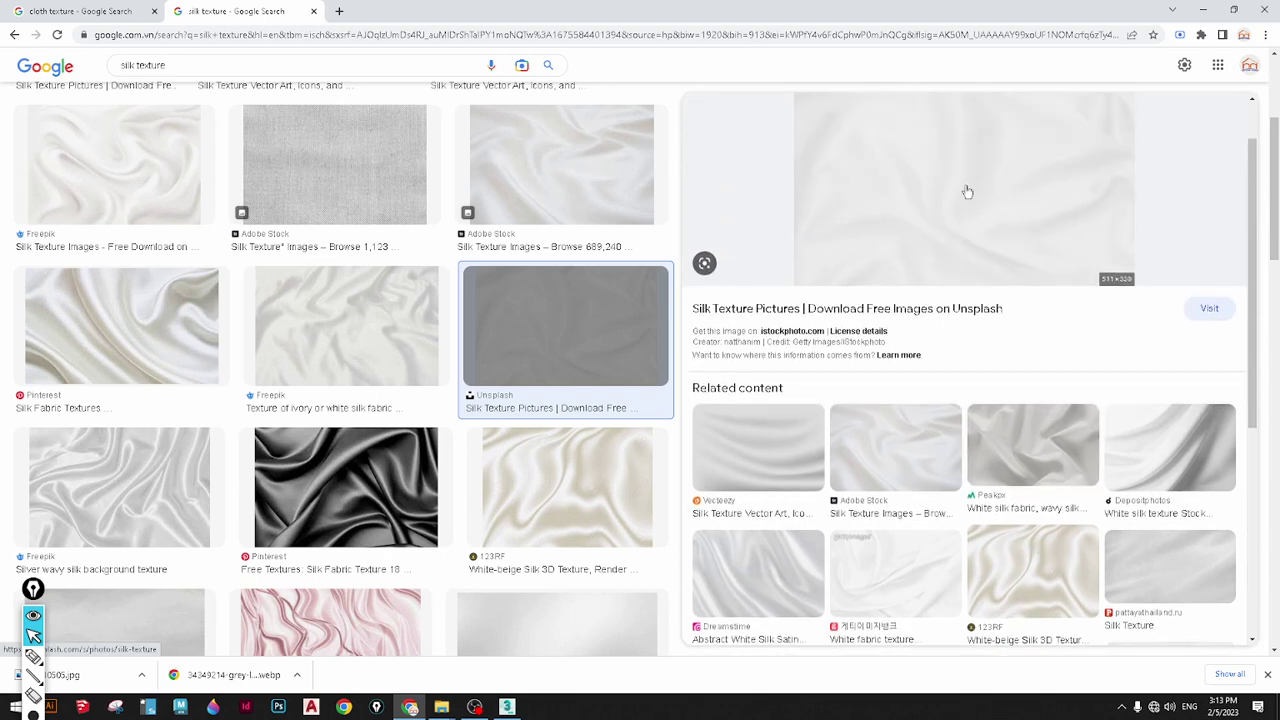
scroll(940, 197, up, 1)
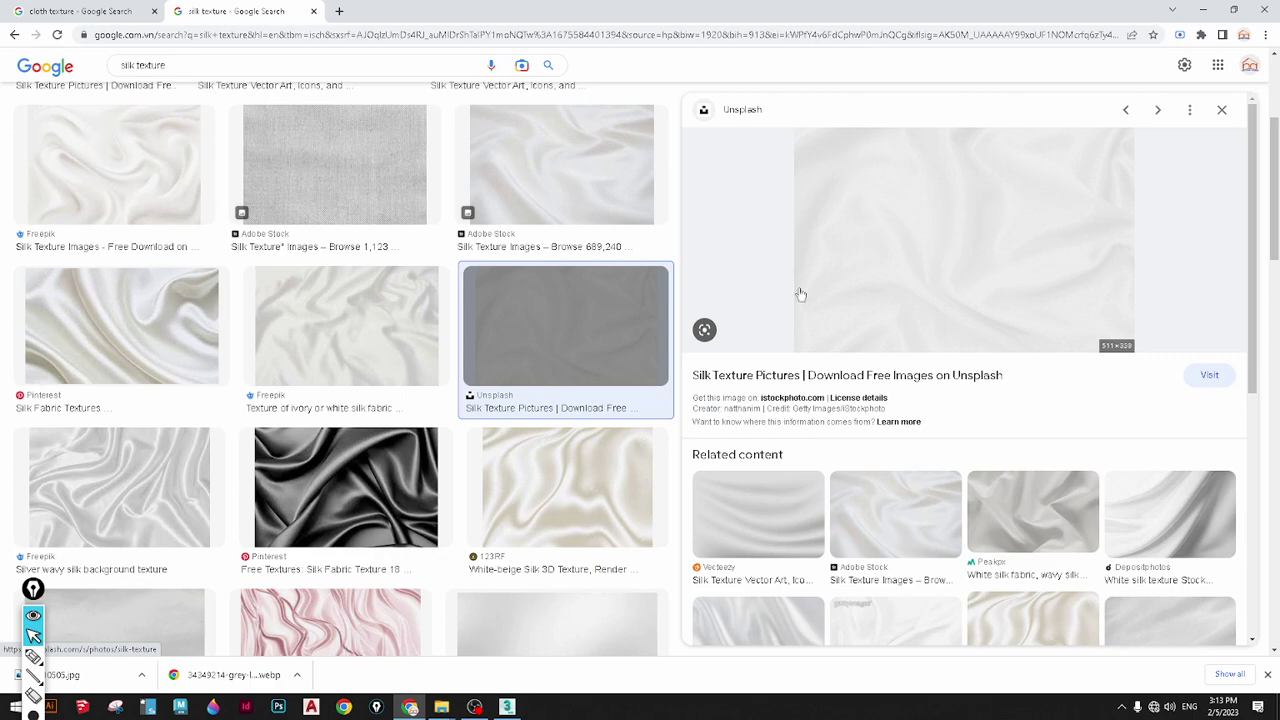
click(1205, 15)
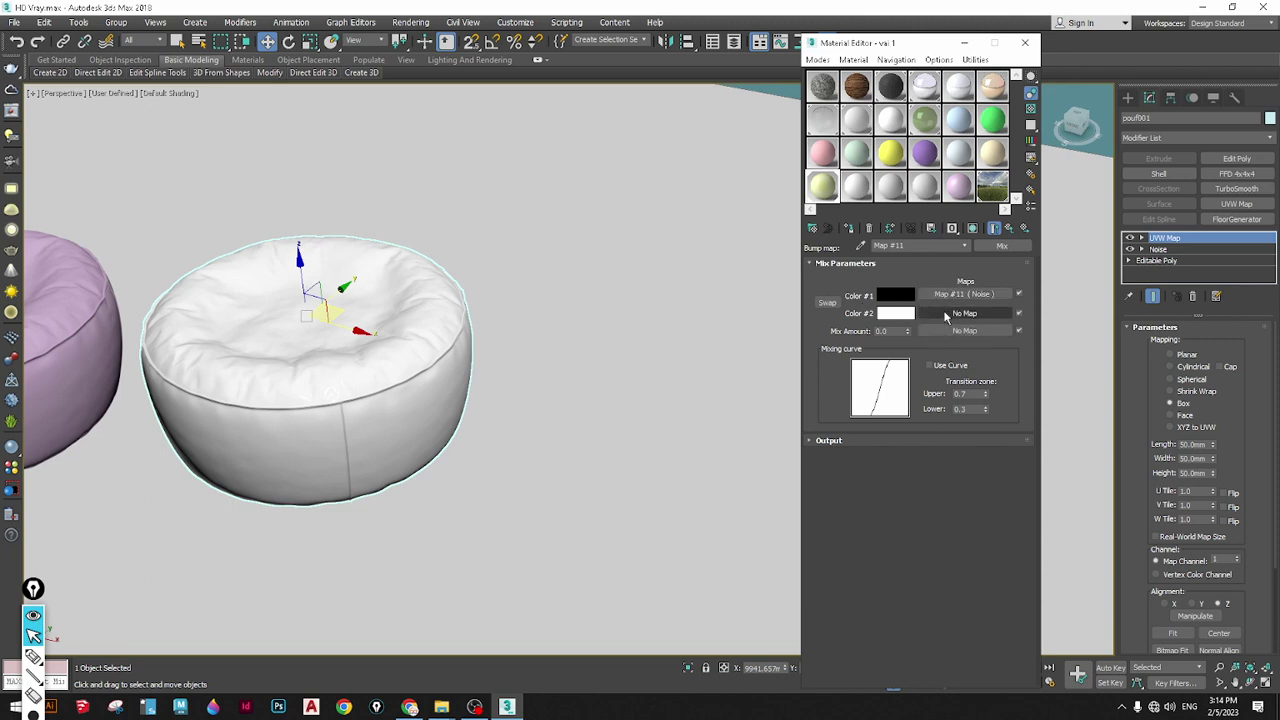
Set the Mix Amount of the bump's Mix map to 50
double_click(893, 331)
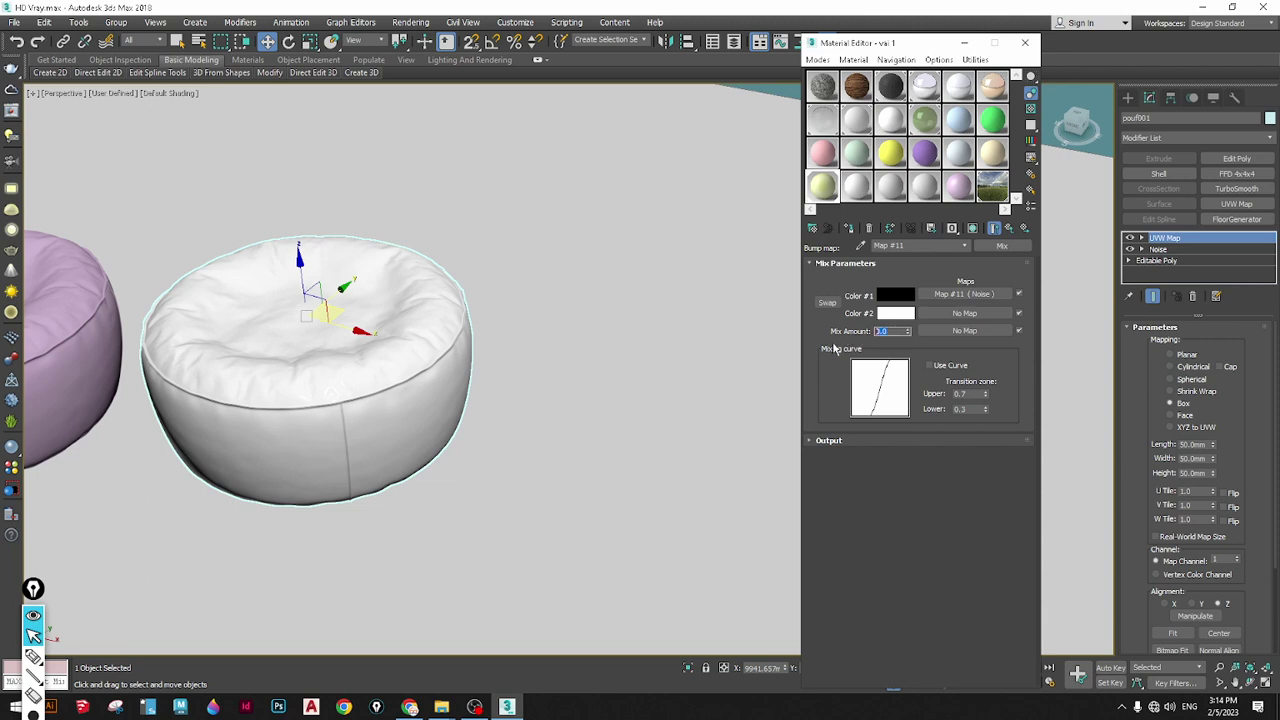
text(50)
key(Return)
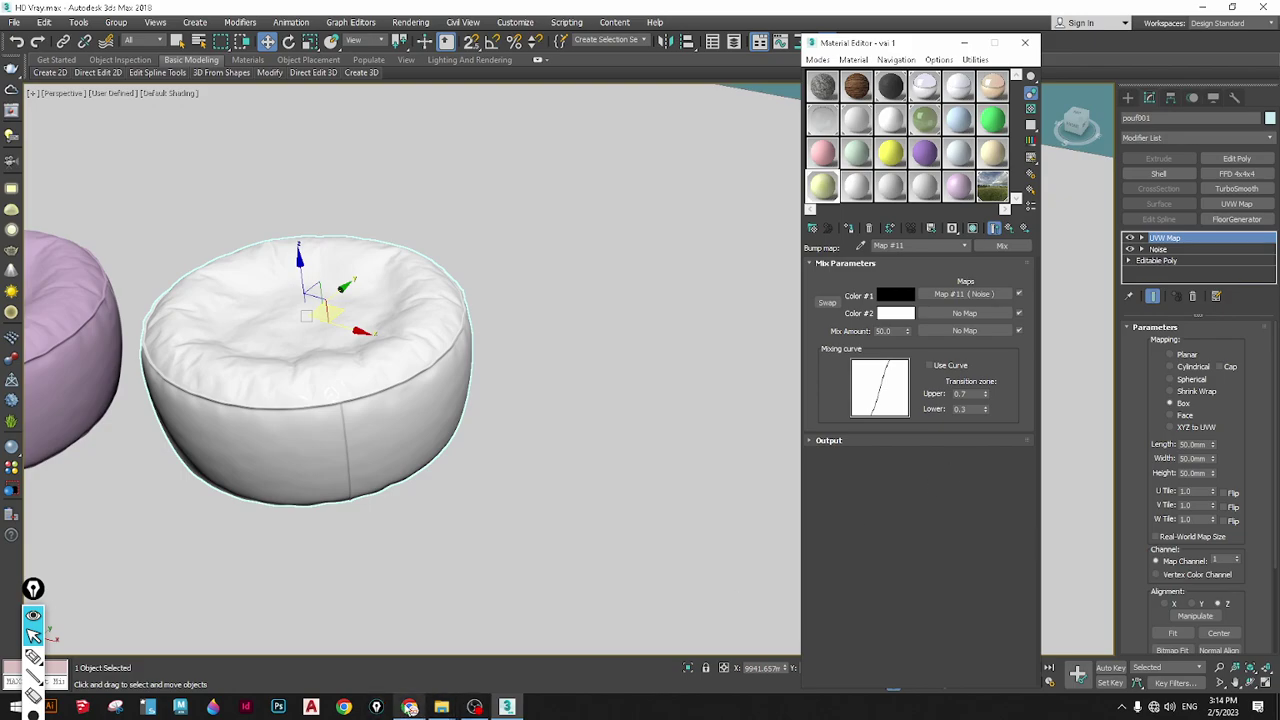
Switch to Chrome and search Google Images for "blend" in a new tab
click(410, 707)
click(339, 11)
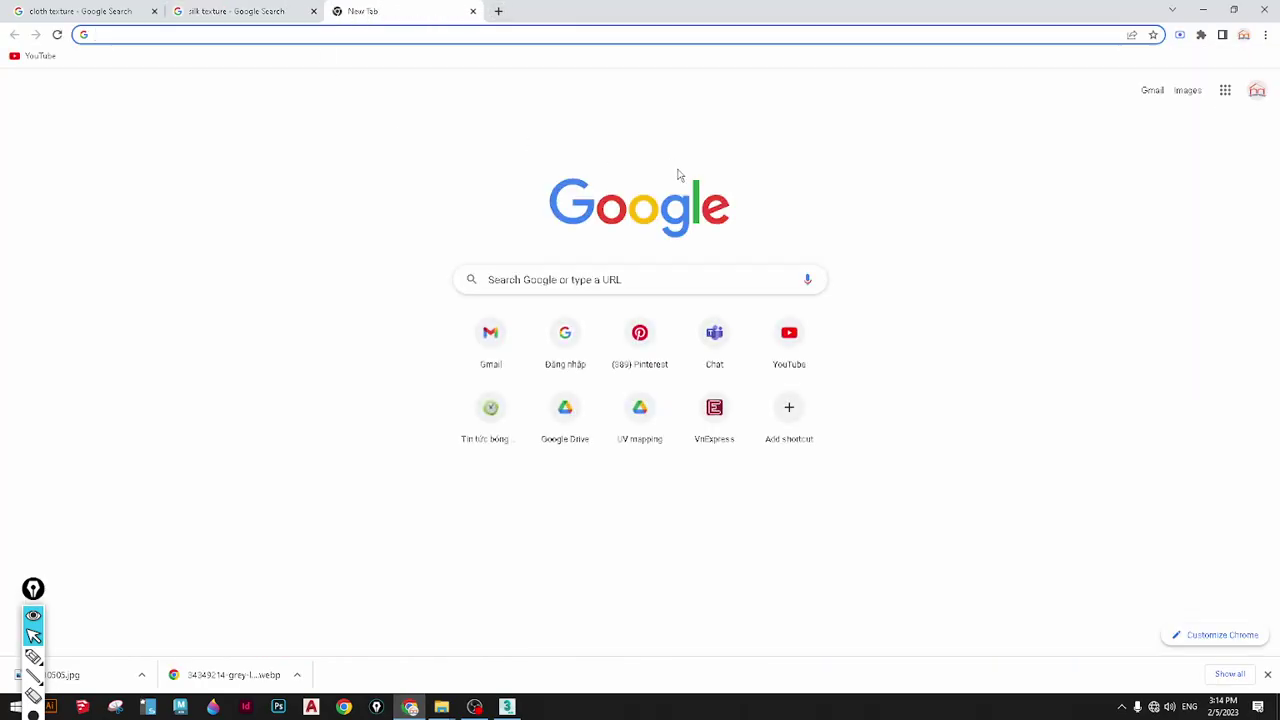
click(1197, 100)
click(498, 313)
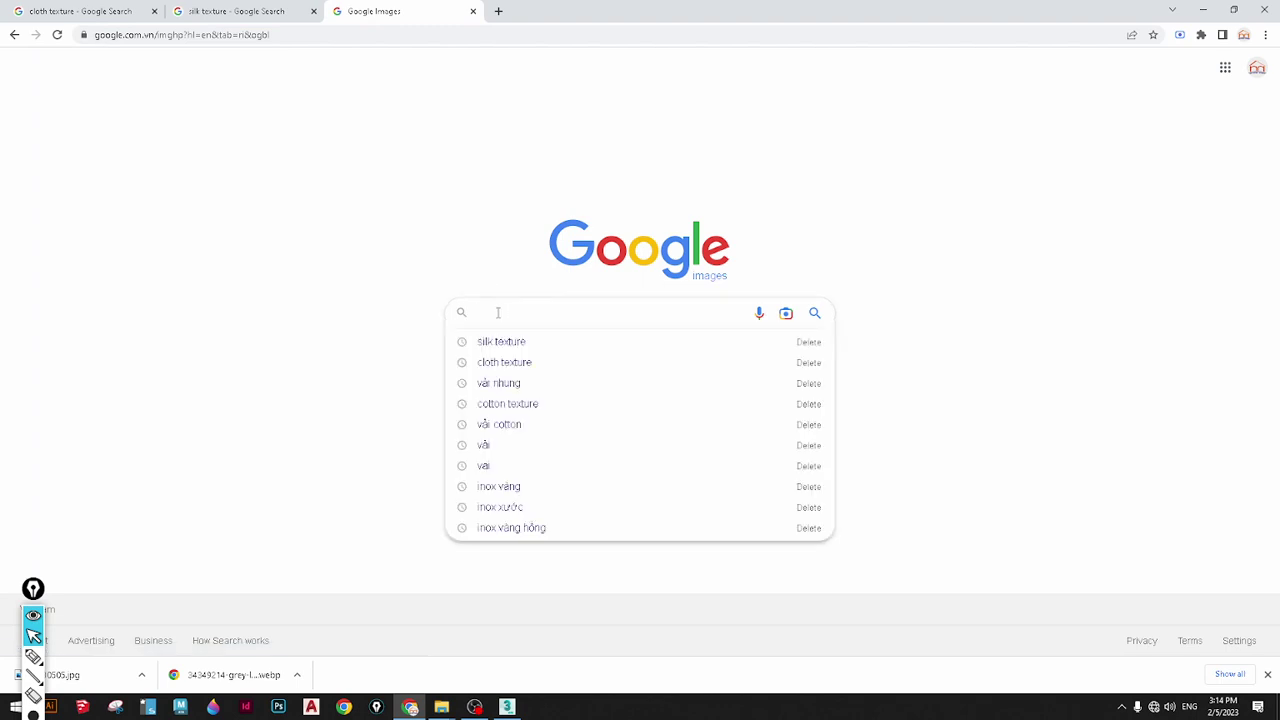
text(blend)
key(Return)
click(500, 315)
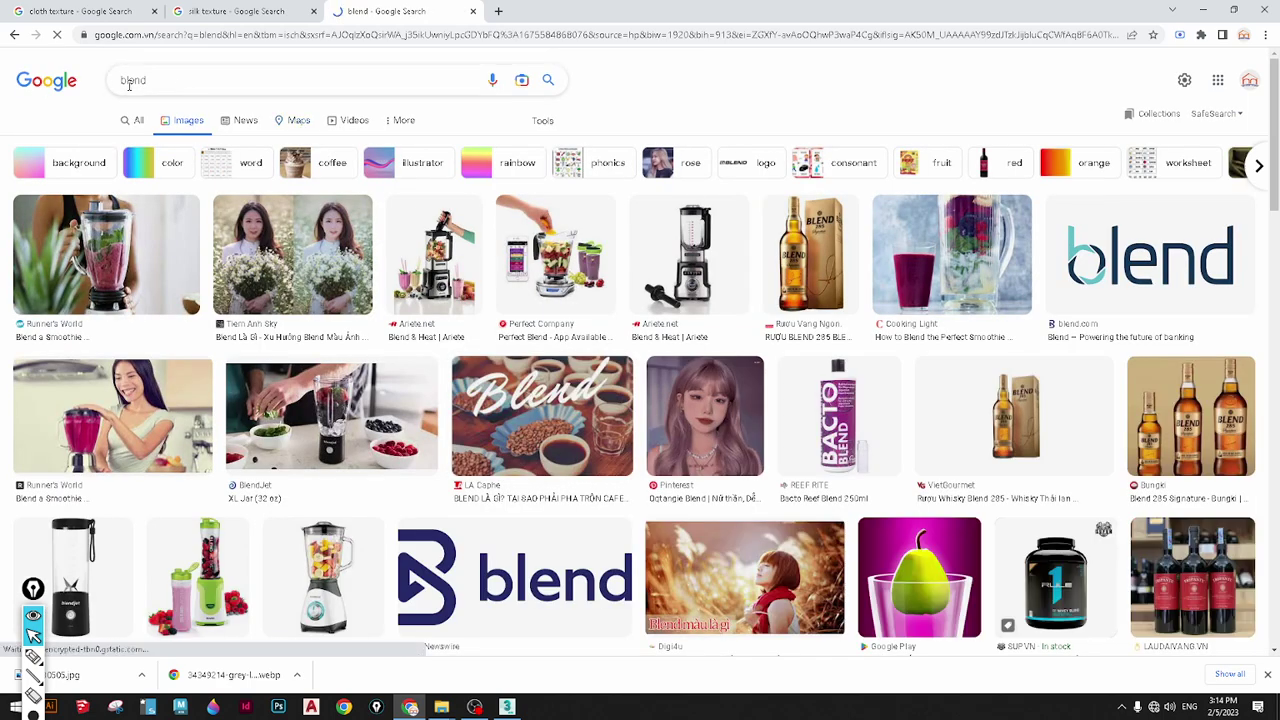
Refine the image search to "blend texture"
click(178, 82)
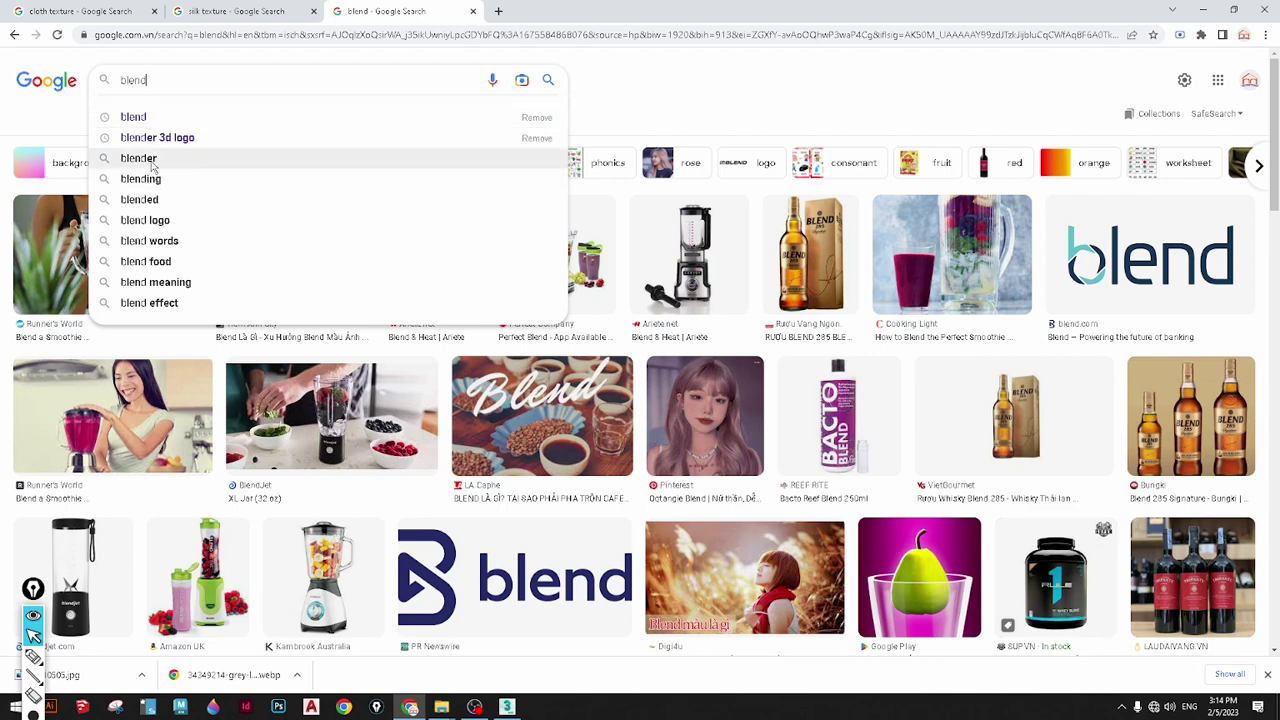
click(150, 160)
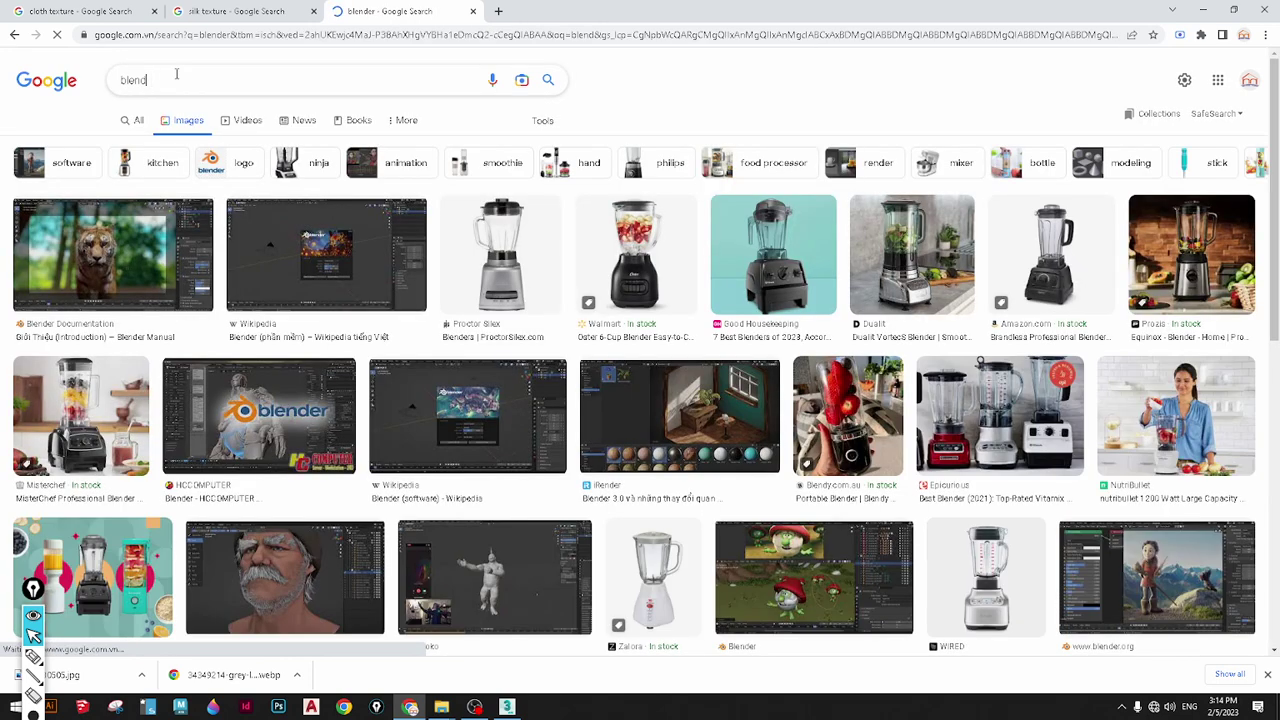
text(tex)
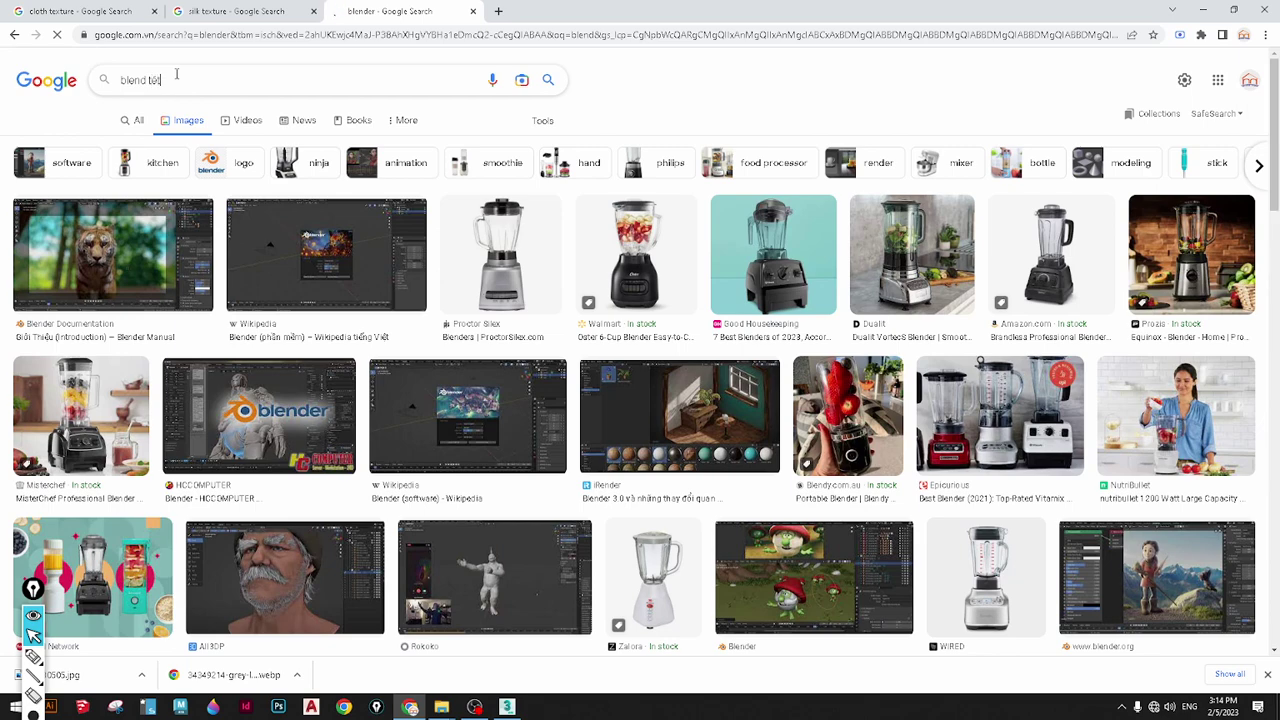
text(x)
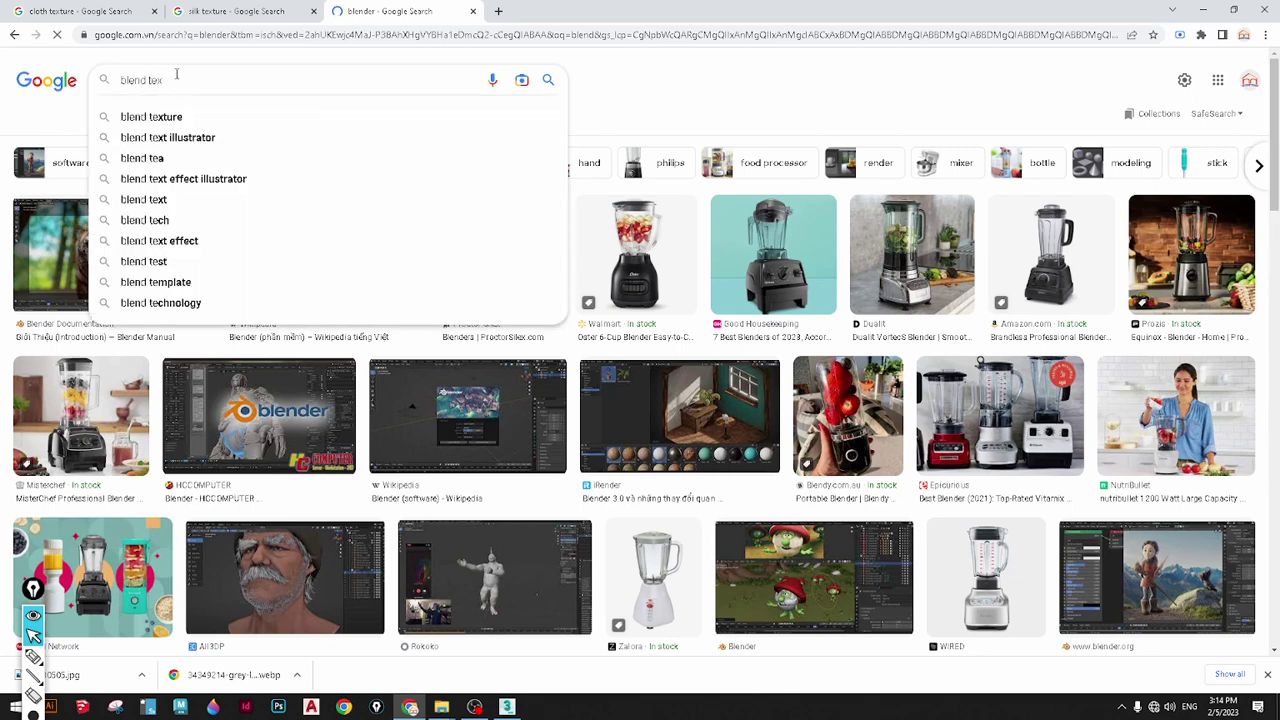
click(166, 117)
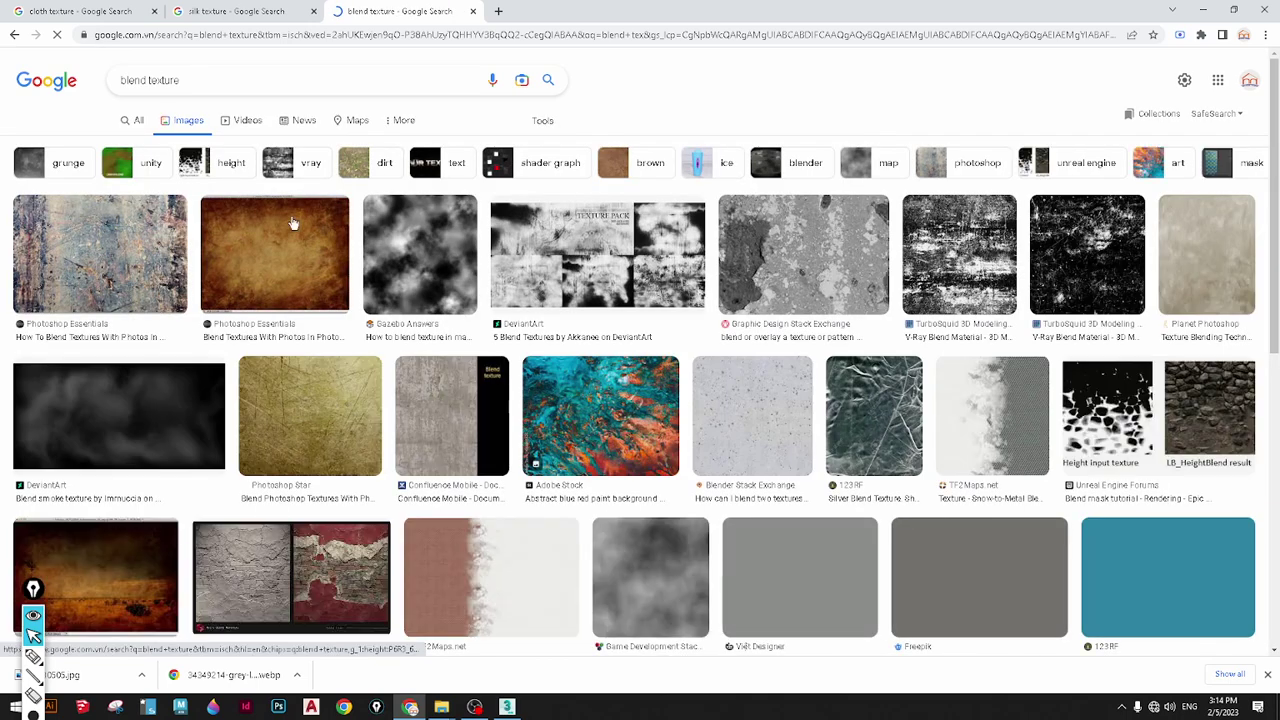
Preview the TurboSquid V-Ray Blend Material image and the Alamy bump map dirt mask, and examine their related grunge textures
click(960, 274)
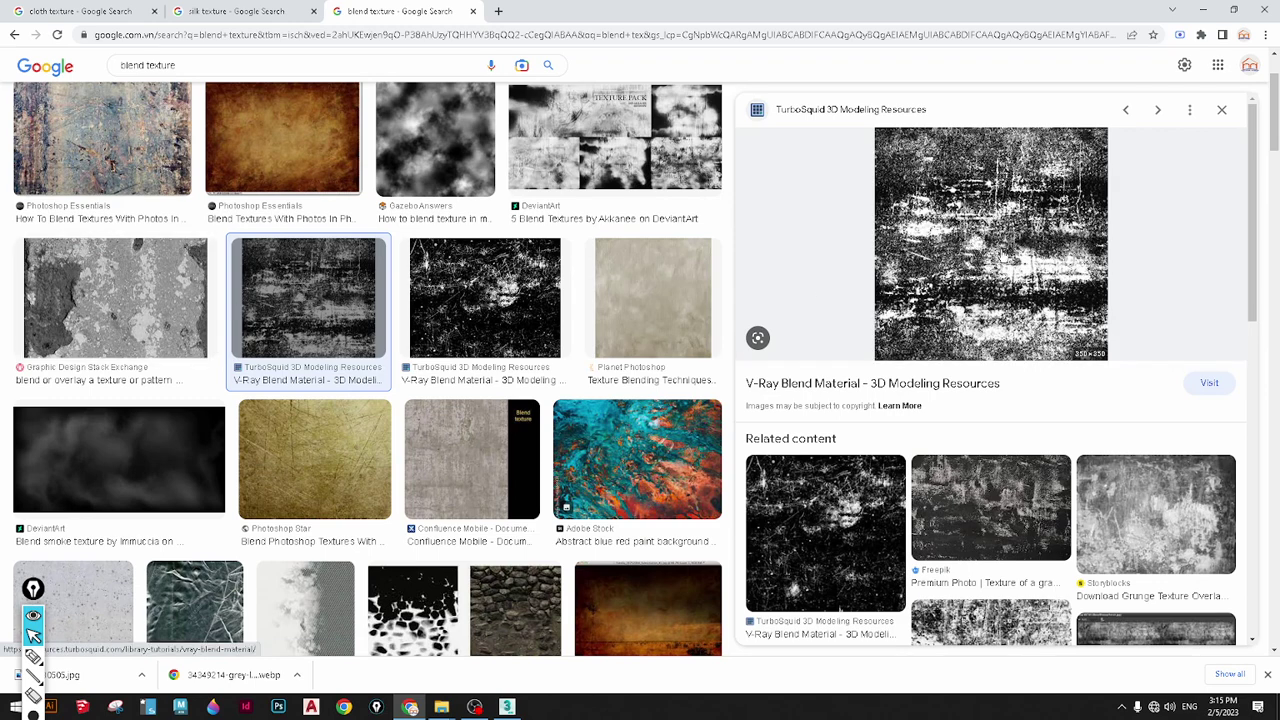
scroll(1010, 414, down, 1)
scroll(1010, 414, down, 7)
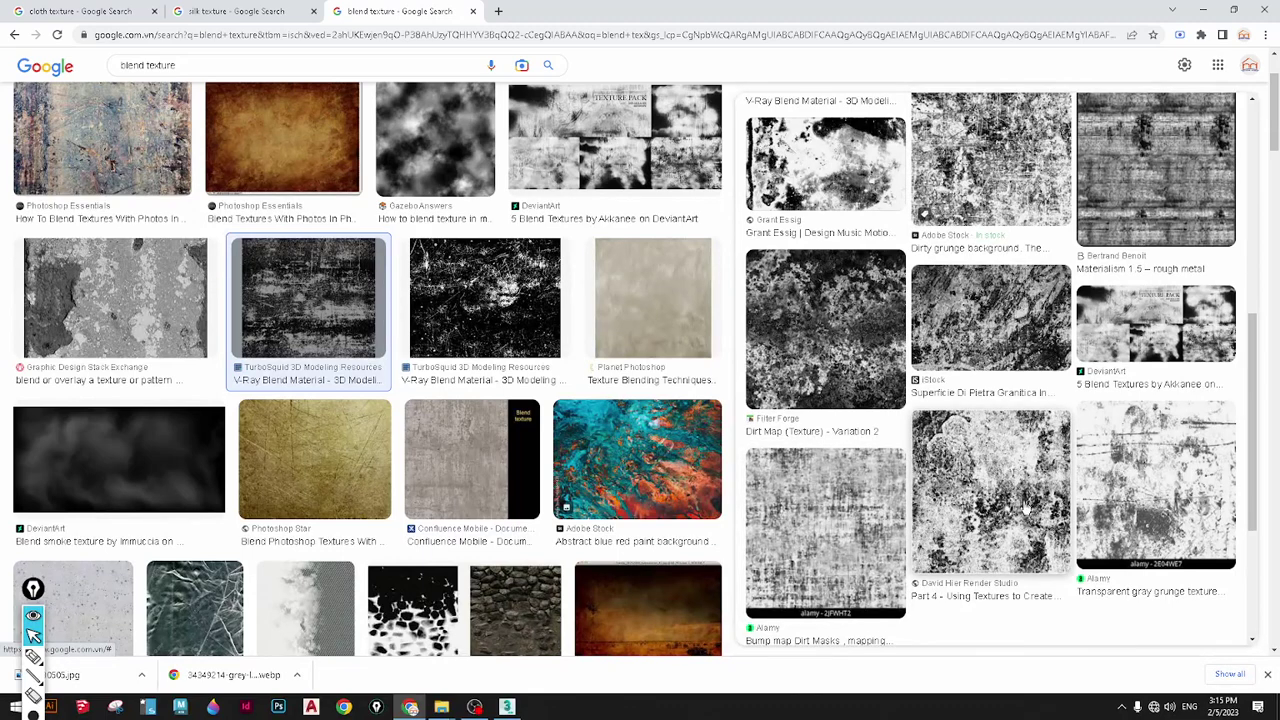
click(801, 540)
scroll(870, 478, down, 2)
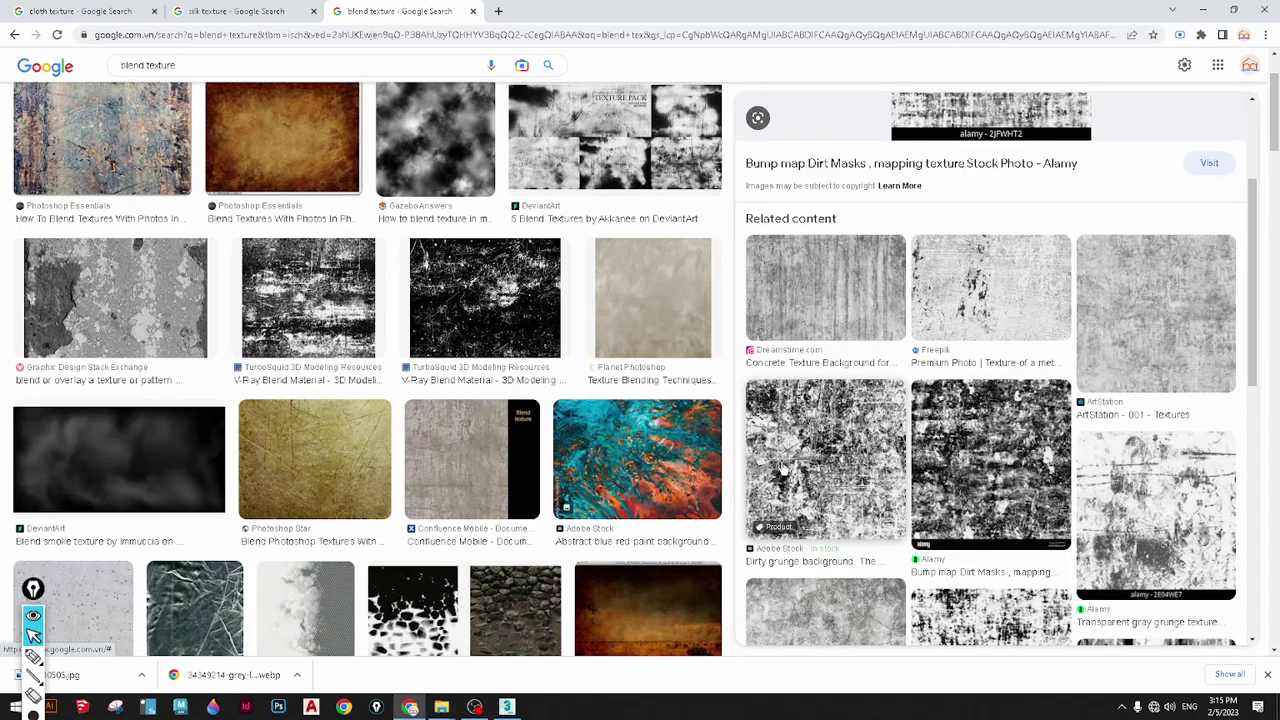
Examine the Unreal blend mask tutorial, the UE4 Texture Blending video and the Confluence documentation example of main and blend textures on a wall
scroll(718, 474, down, 2)
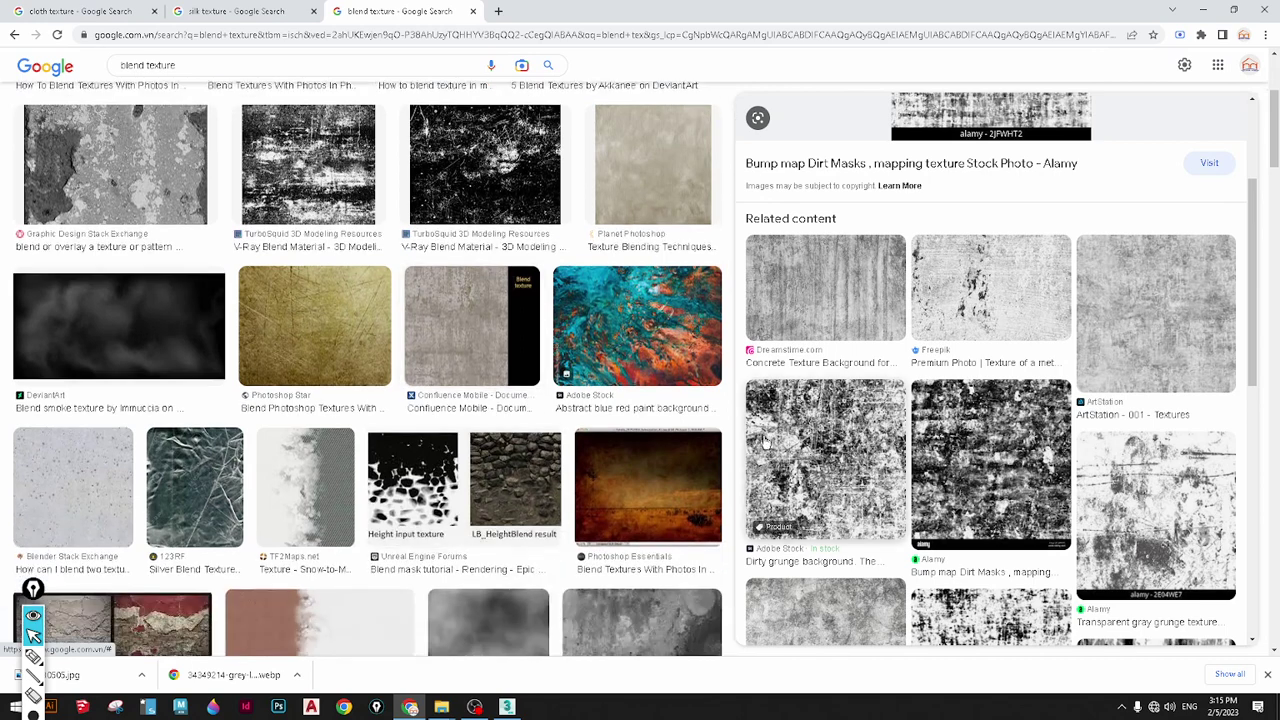
scroll(590, 300, down, 5)
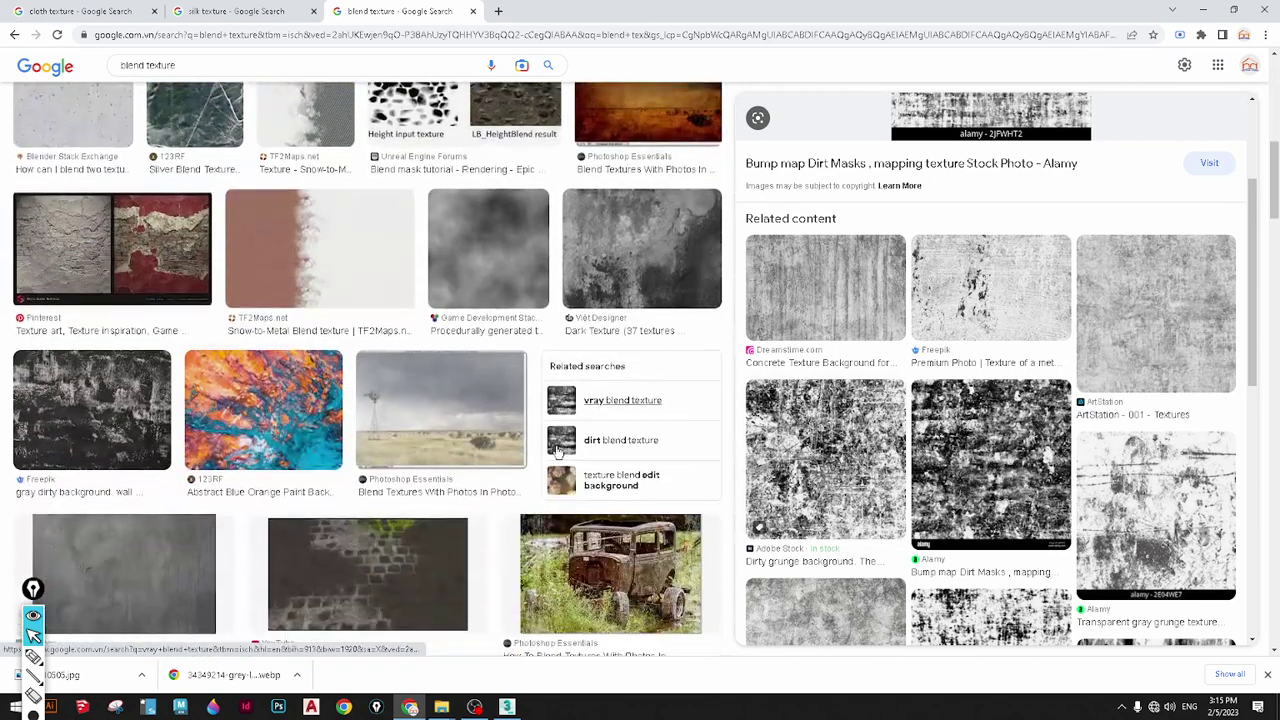
click(470, 130)
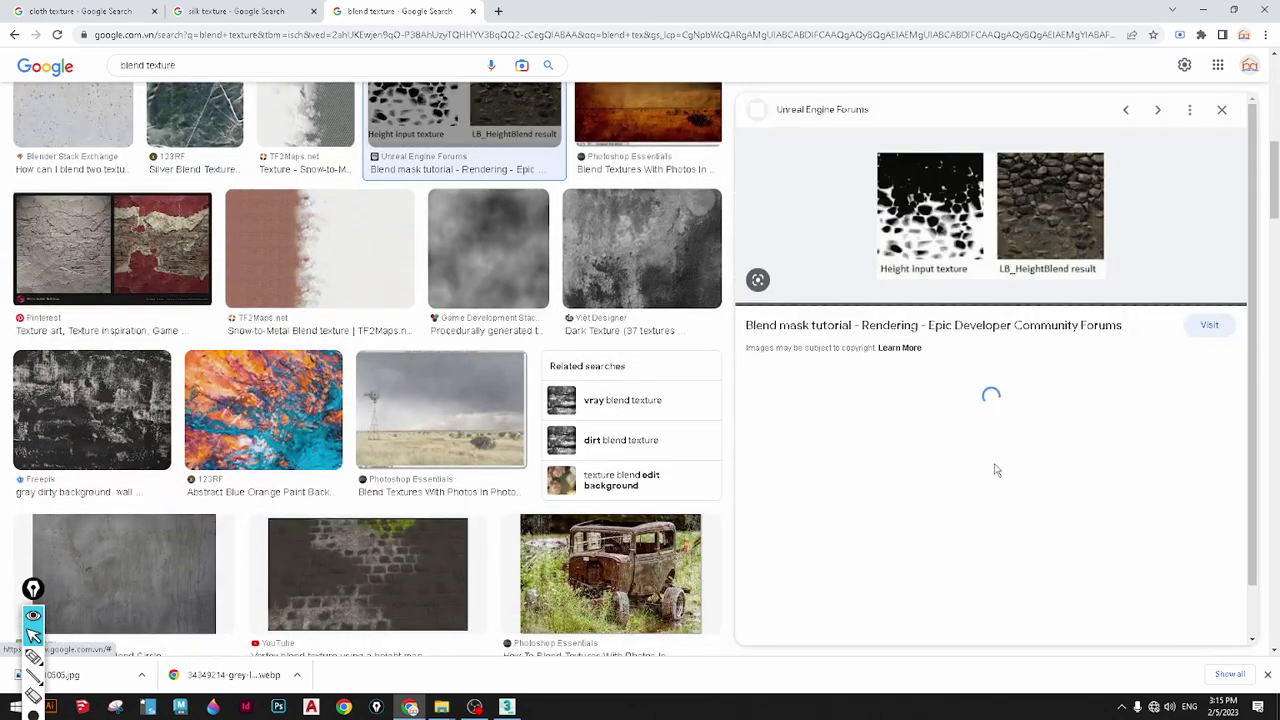
scroll(985, 470, down, 2)
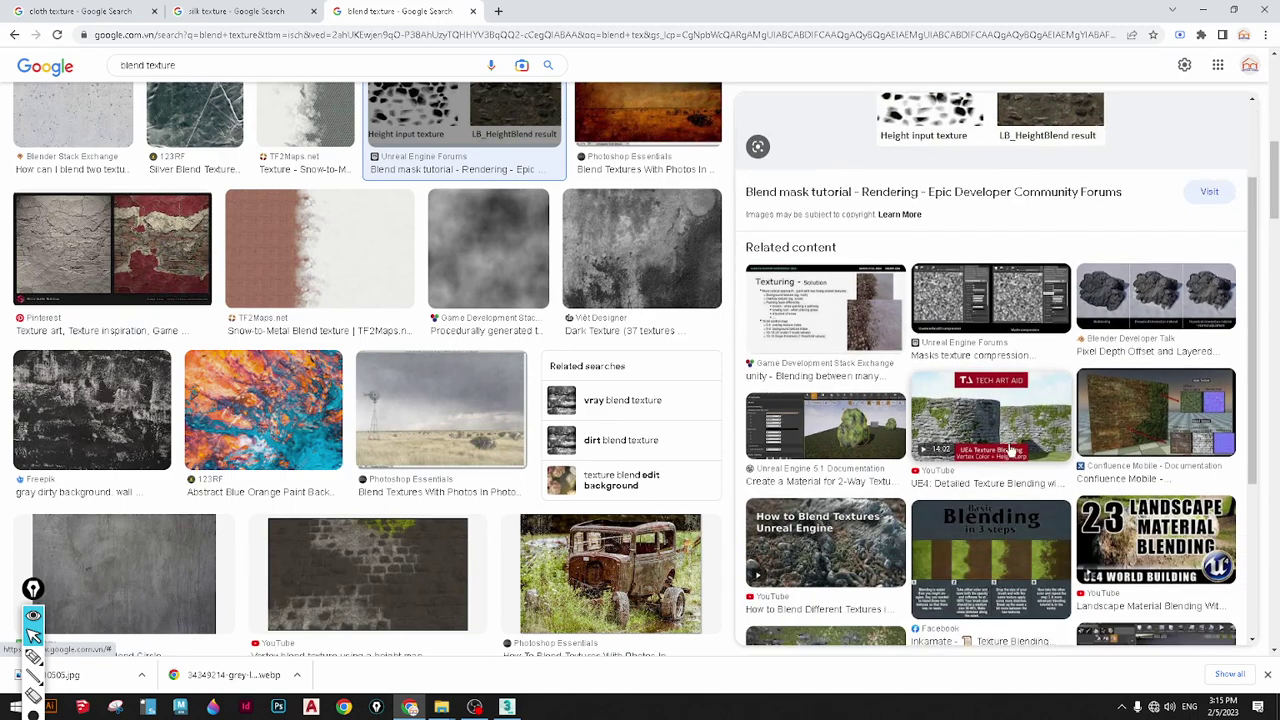
click(1017, 430)
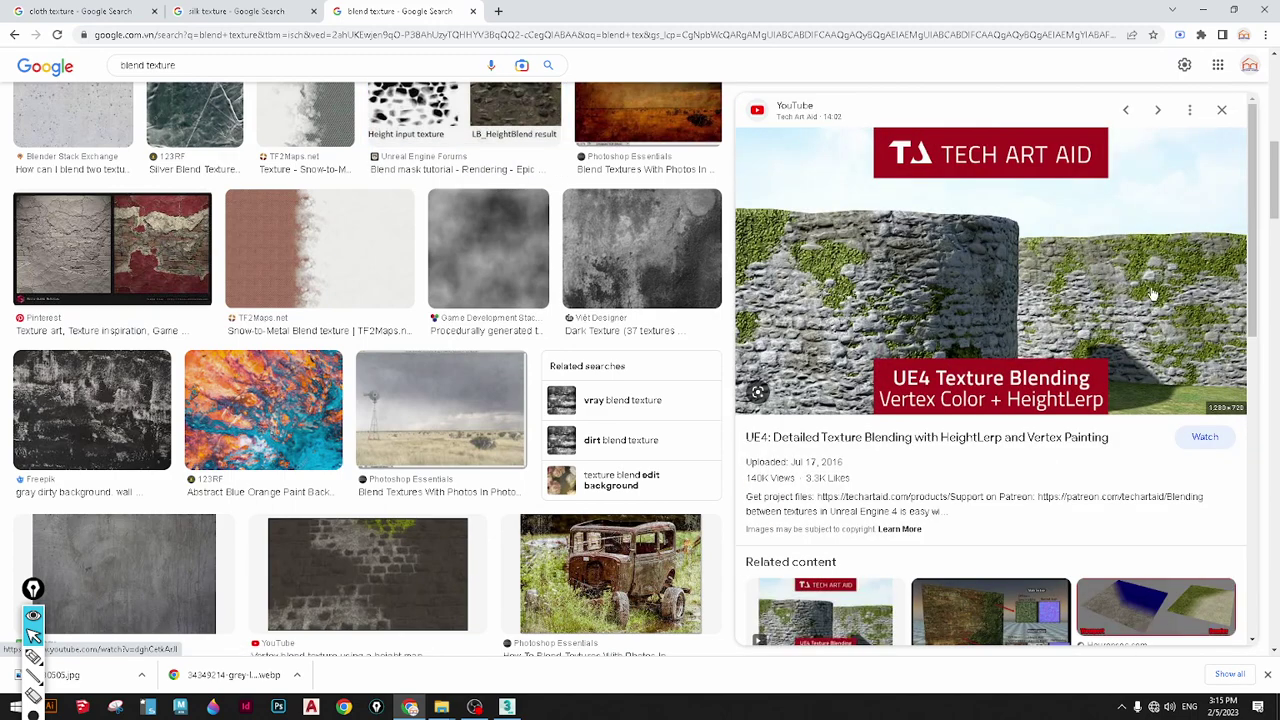
scroll(860, 363, down, 3)
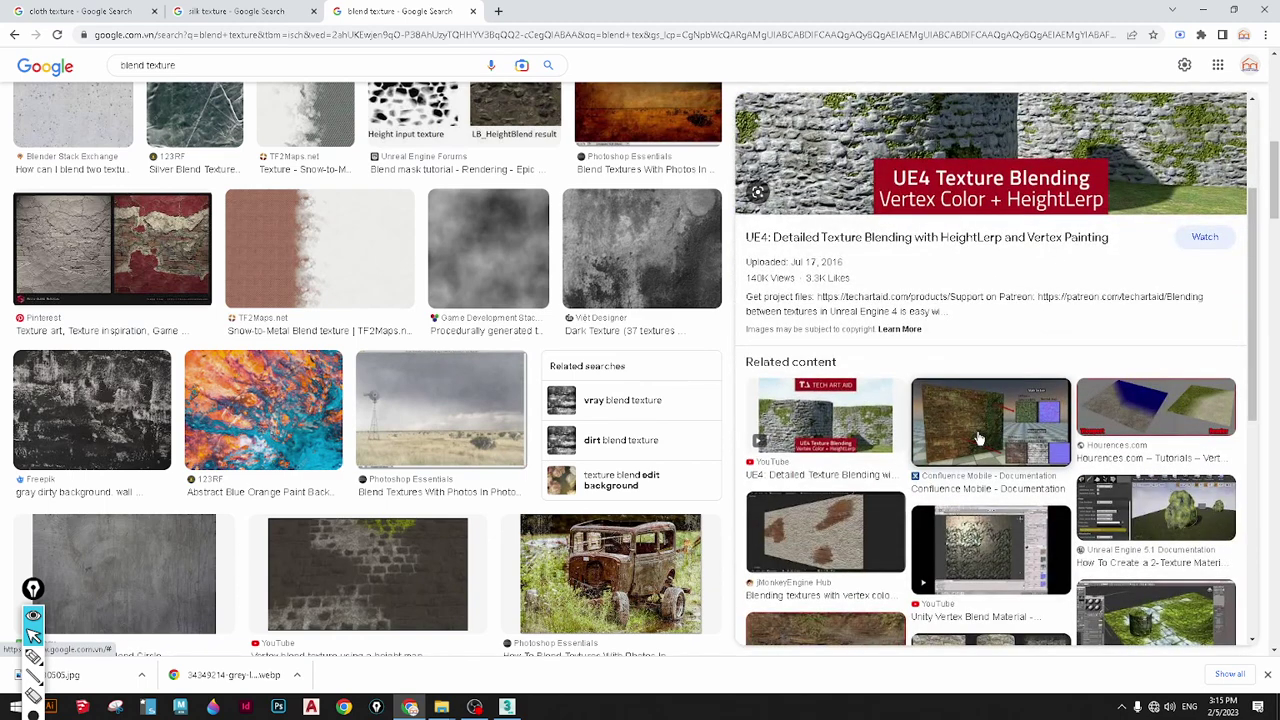
click(979, 438)
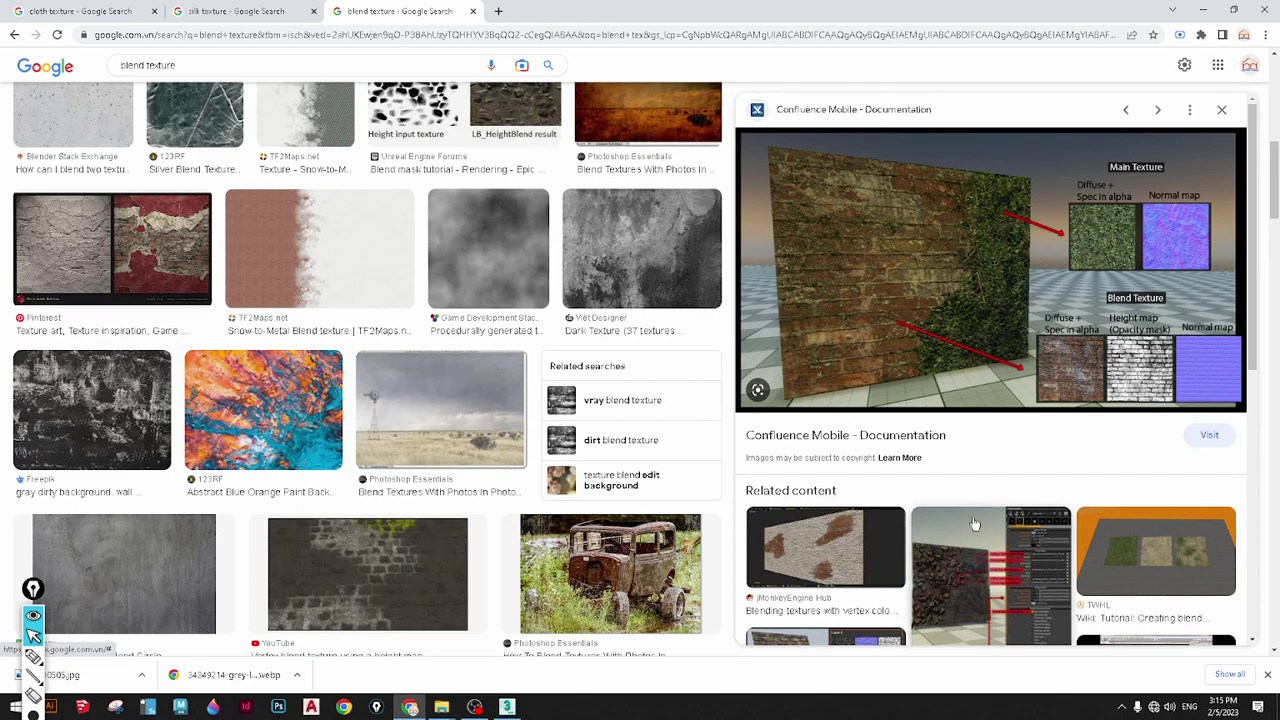
scroll(920, 300, down, 1)
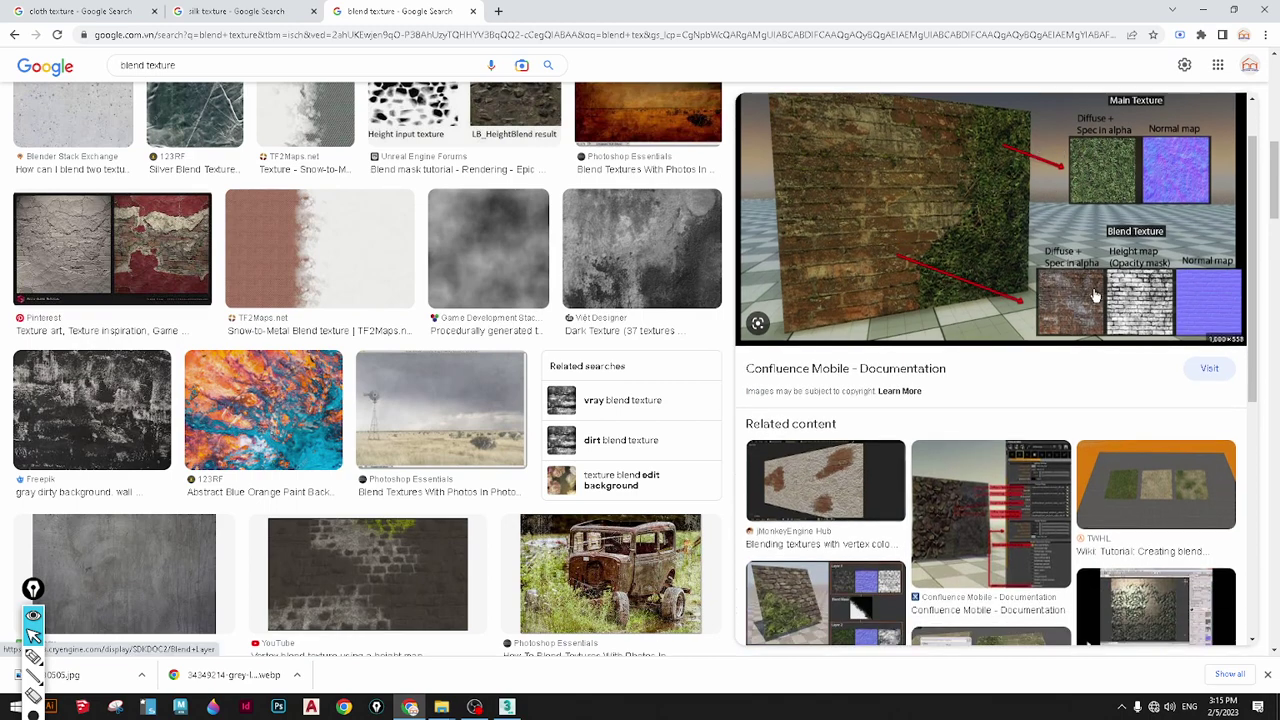
Switch back to 3ds Max and return from the bump's Mix map to the basic parameters of the "vai 1" material
click(1206, 9)
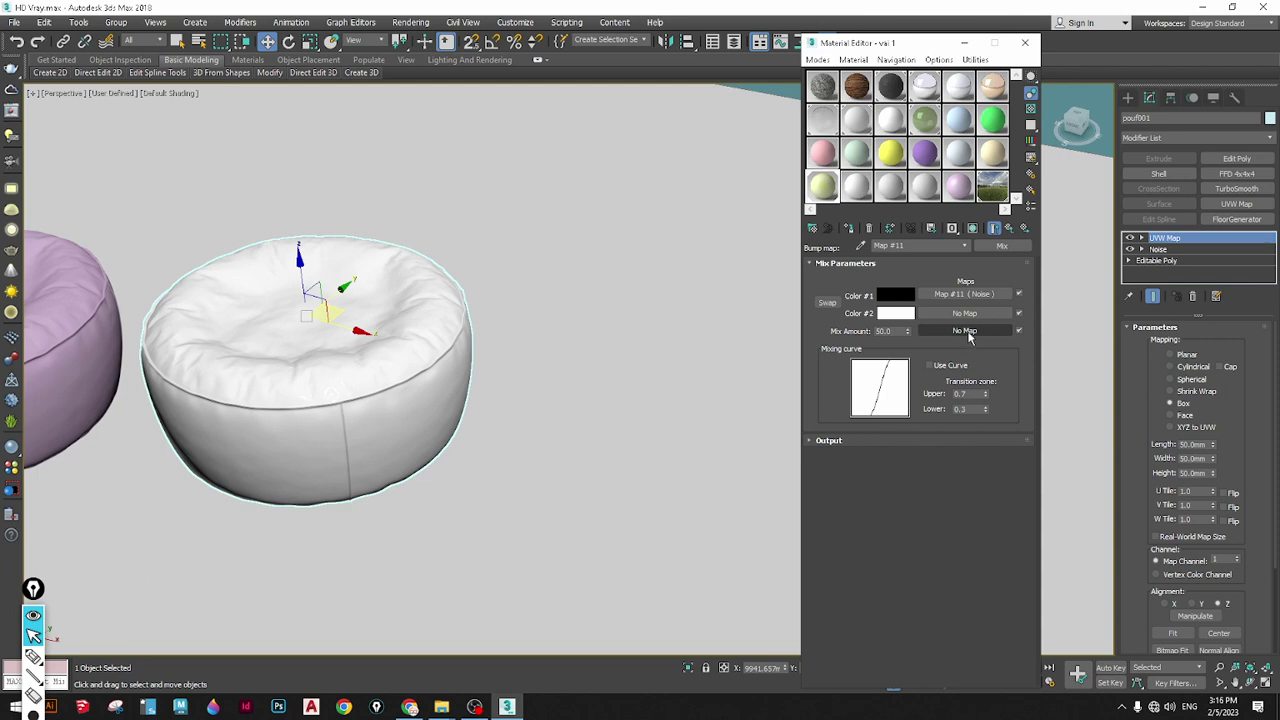
click(1011, 229)
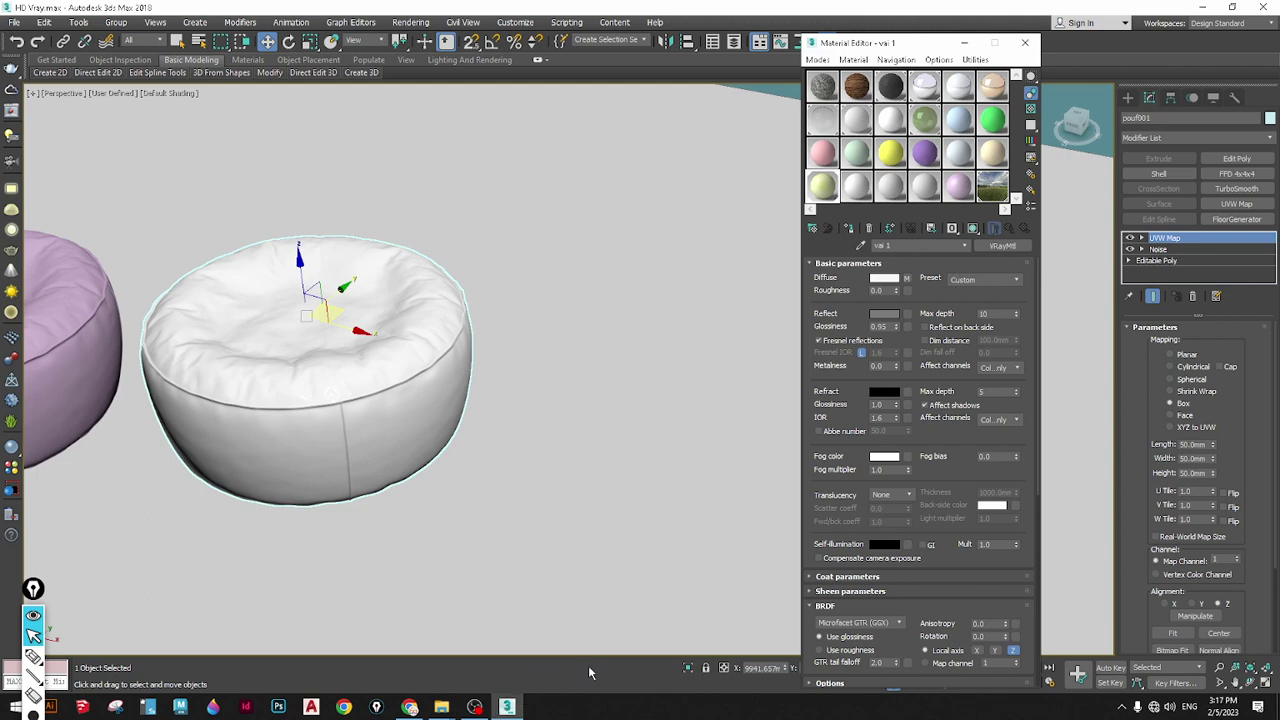
click(474, 707)
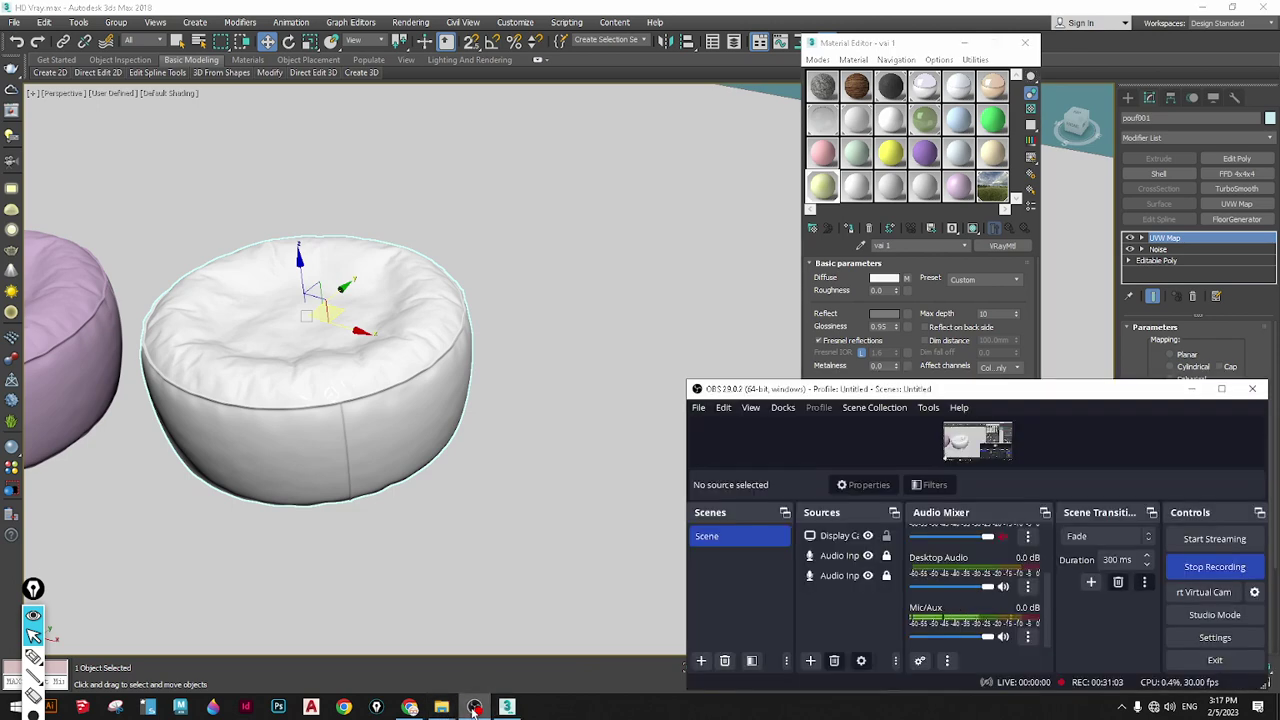
click(1214, 567)
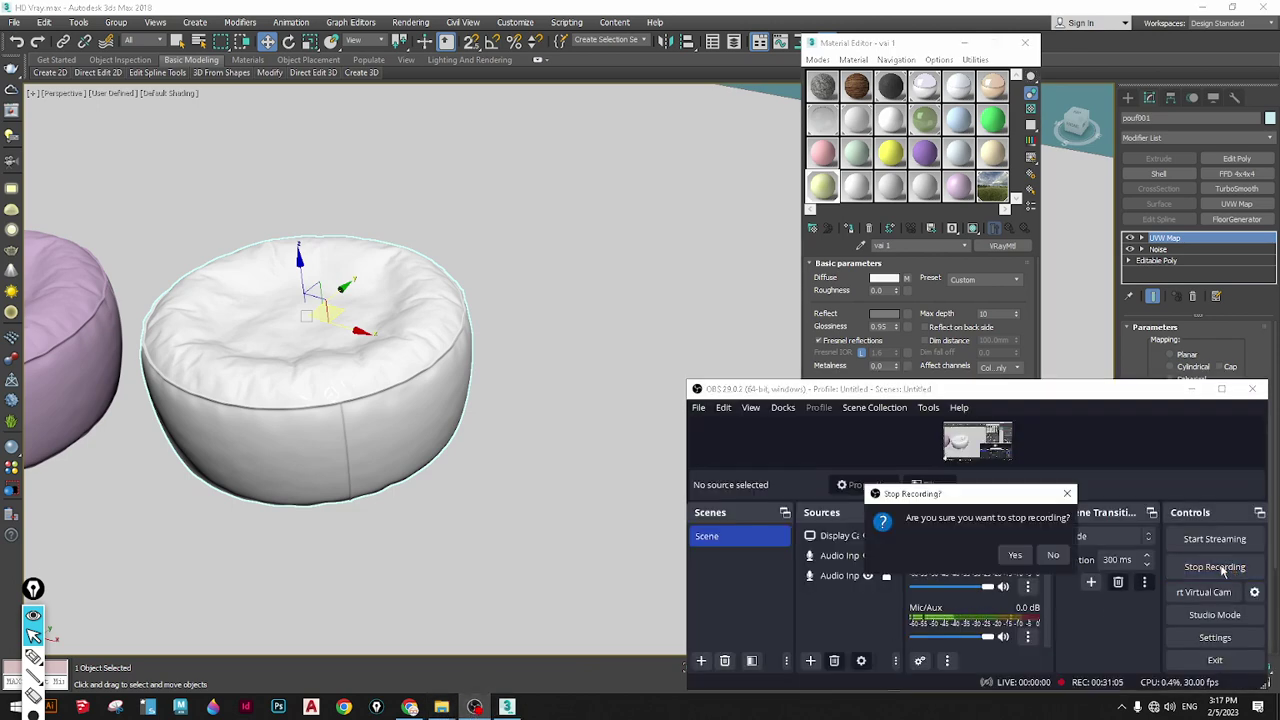